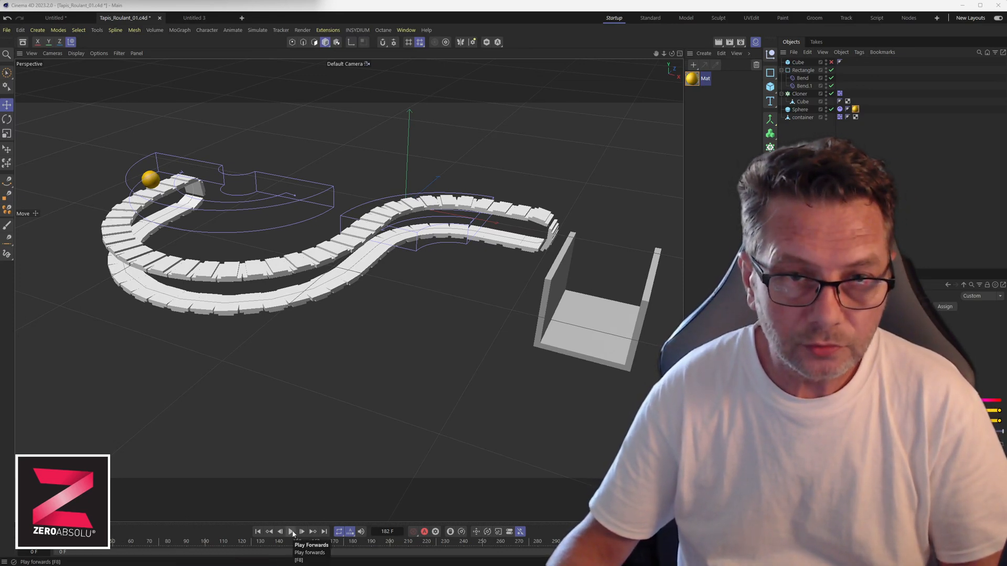
Play the finished conveyor belt animation, rewind it to the first frame, and play it through once more.
{"action": "left_click", "coordinate": [291, 531]}
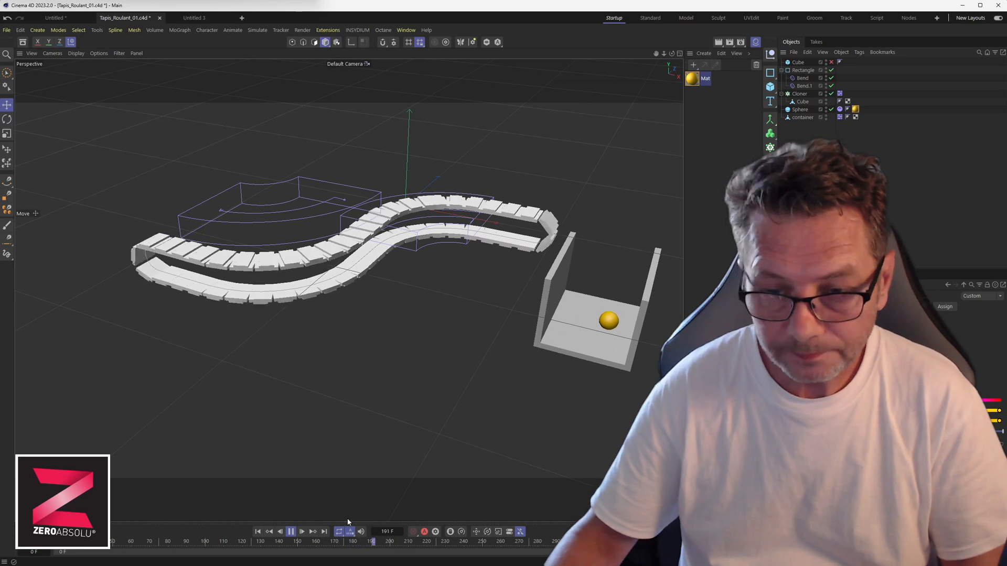
{"action": "key", "text": "space"}
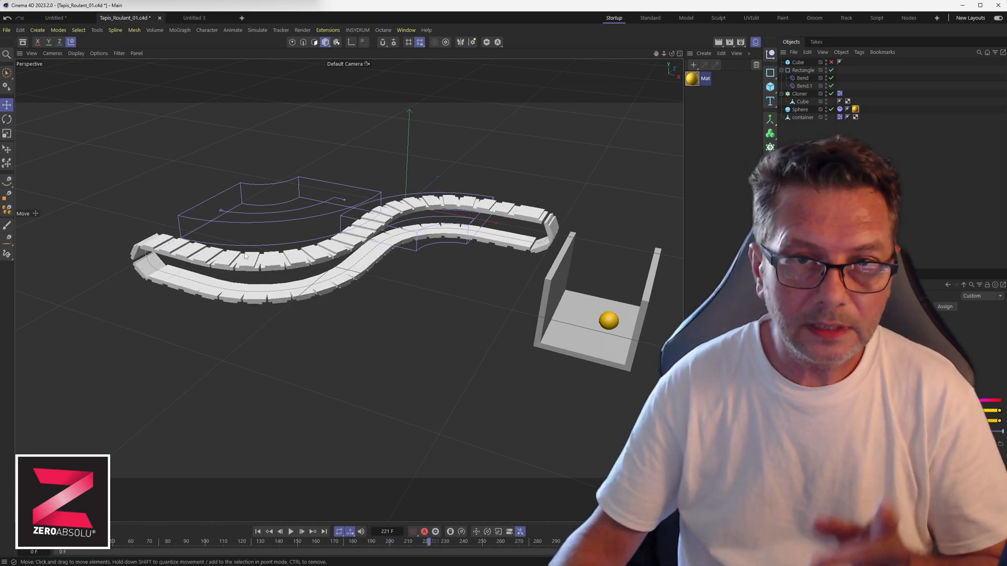
{"action": "left_click", "coordinate": [258, 531]}
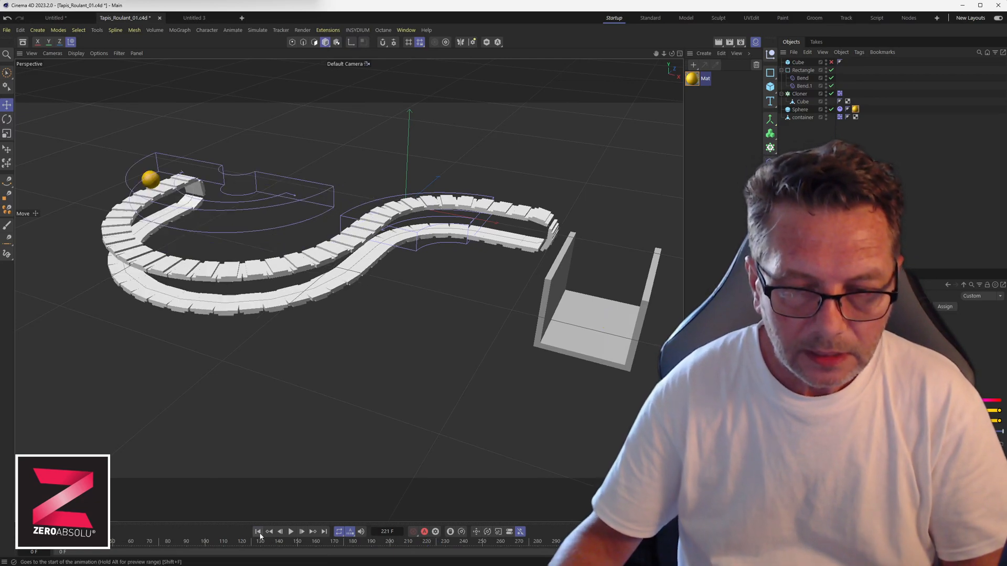
{"action": "left_click", "coordinate": [290, 531]}
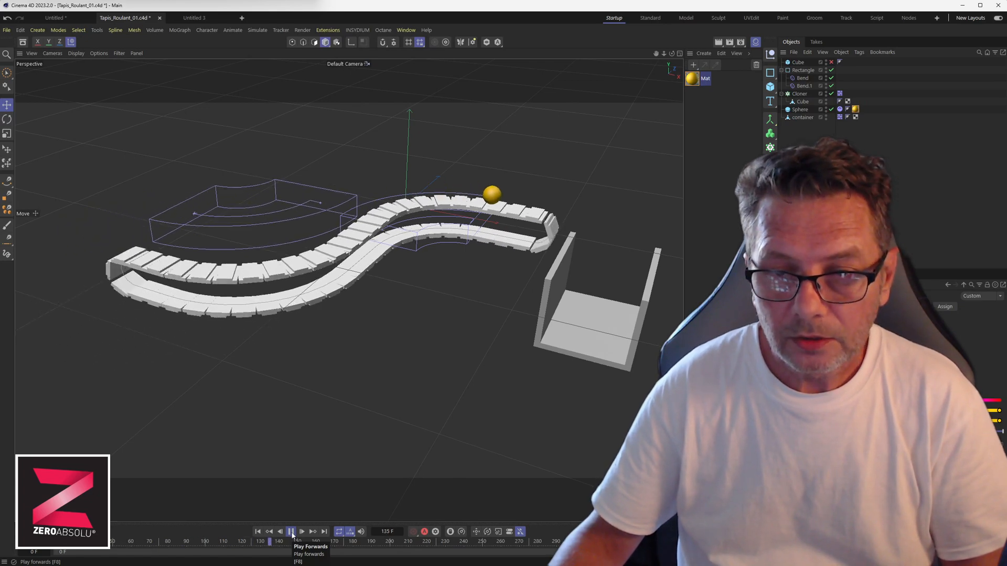
{"action": "left_click", "coordinate": [291, 531]}
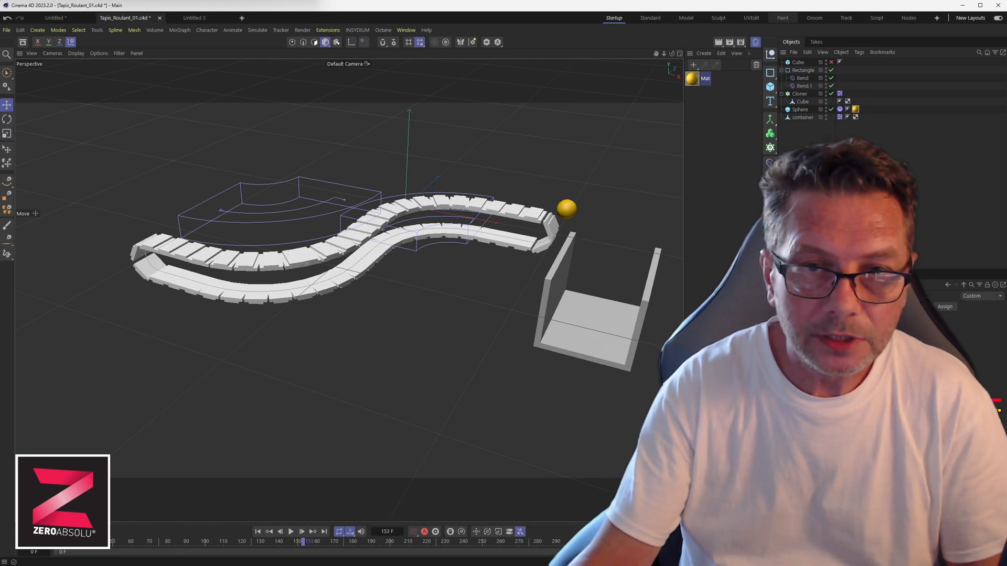
Switch to the web browser and play the reference conveyor video posted in the CINEMA 4D - Maxon group.
{"action": "key", "text": "alt+Tab"}
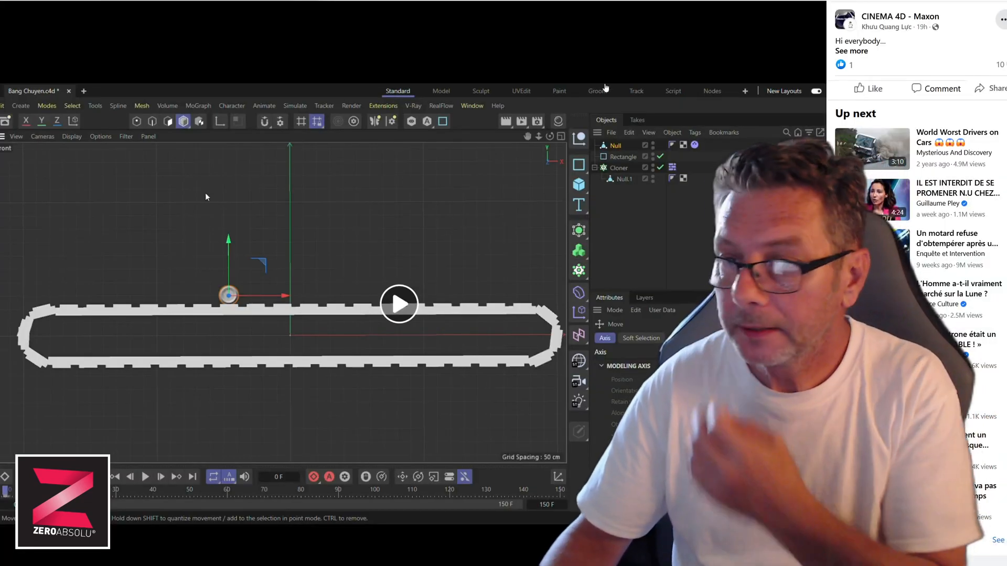
{"action": "mouse_move", "coordinate": [866, 31]}
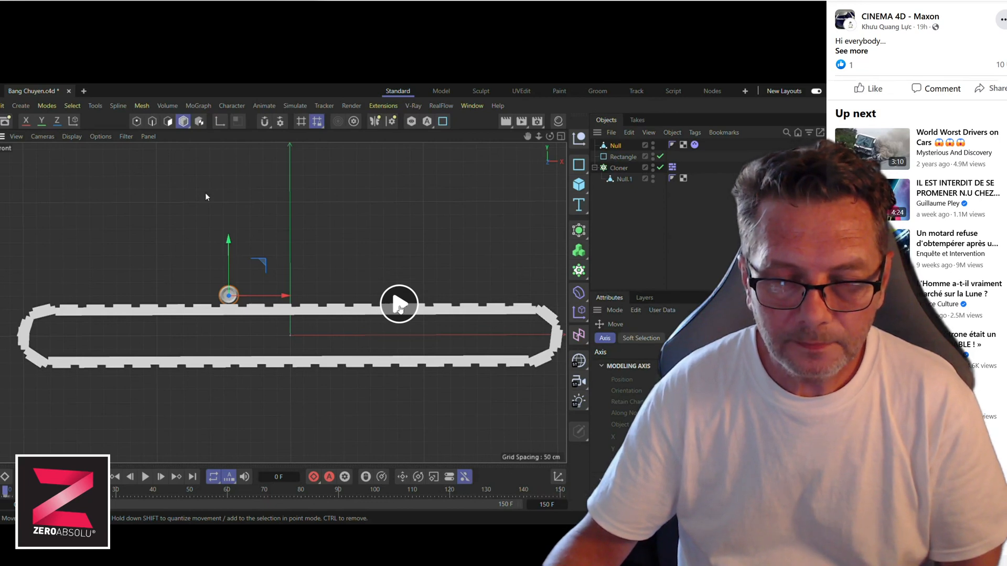
{"action": "left_click", "coordinate": [399, 305]}
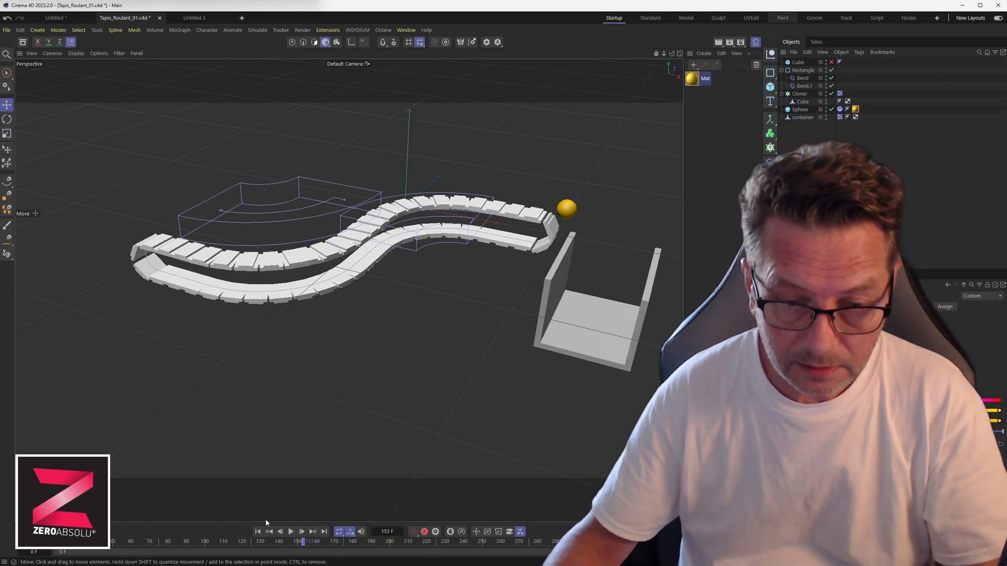
Switch back to Cinema 4D and replay the curved conveyor animation from its first frame twice.
{"action": "left_click", "coordinate": [257, 532]}
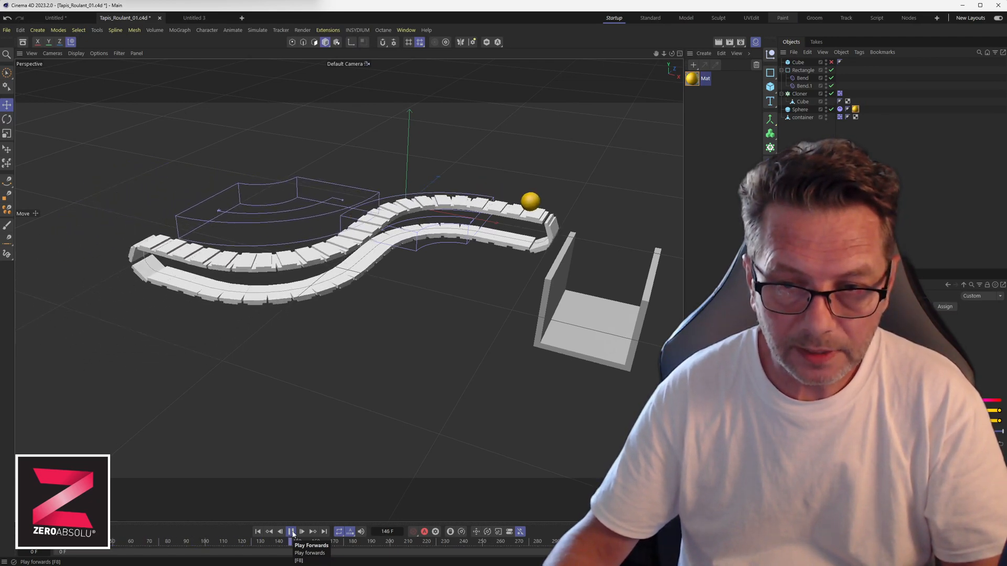
{"action": "left_click", "coordinate": [291, 531]}
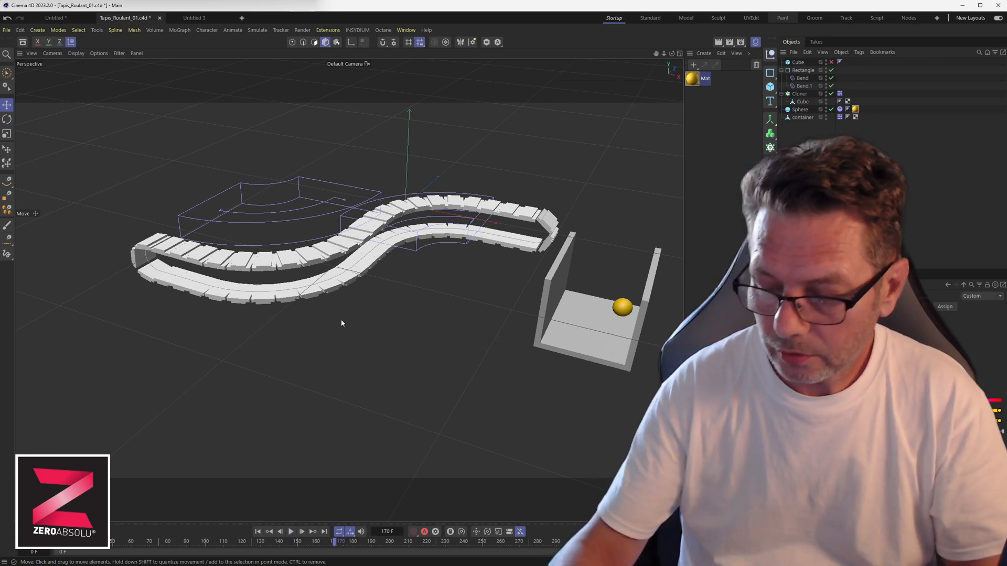
{"action": "left_click", "coordinate": [259, 532]}
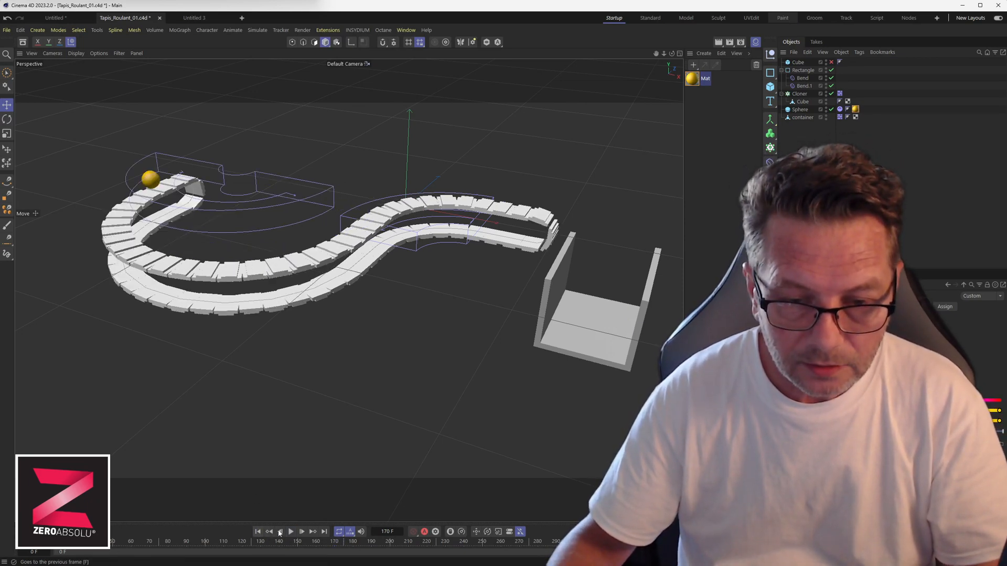
{"action": "left_click", "coordinate": [291, 531]}
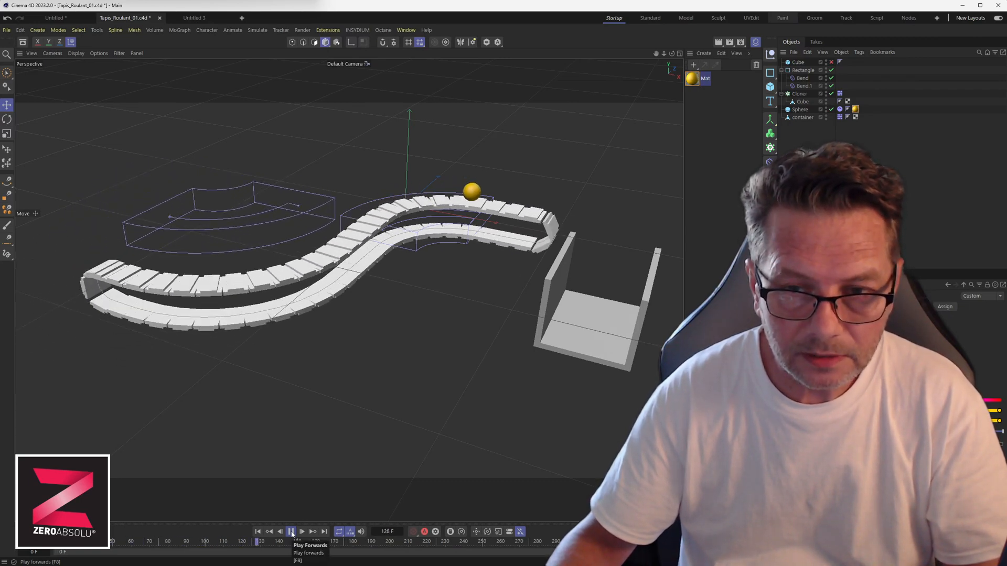
{"action": "left_click", "coordinate": [291, 533]}
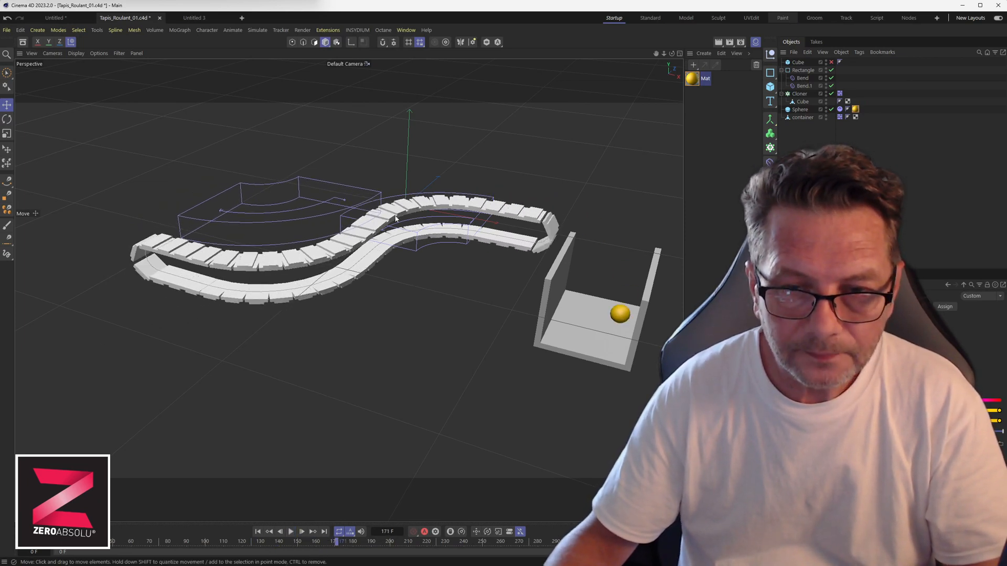
Select the Cube inside the Cloner, disable the Cloner to examine the single belt slat up close, and re-enable it.
{"action": "left_click", "coordinate": [803, 101]}
{"action": "left_click", "coordinate": [831, 93]}
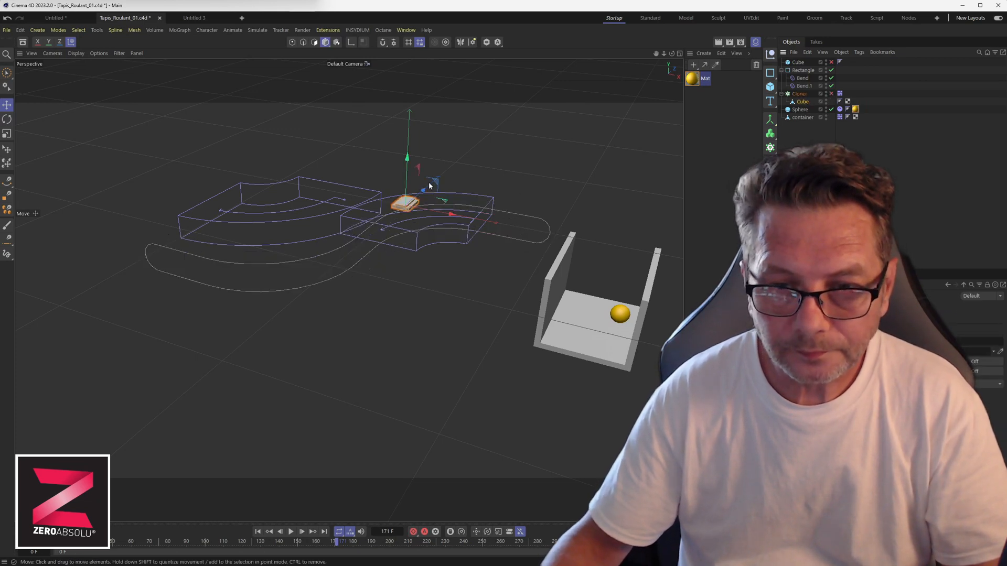
{"action": "scroll", "coordinate": [409, 203], "scroll_direction": "up", "scroll_amount": 5}
{"action": "scroll", "coordinate": [409, 203], "scroll_direction": "up", "scroll_amount": 3}
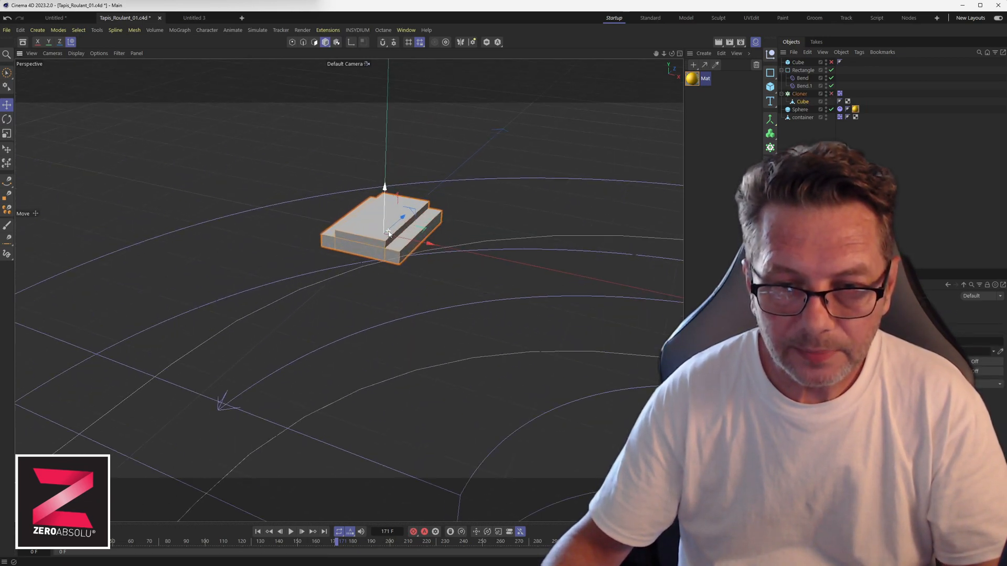
{"action": "scroll", "coordinate": [401, 225], "scroll_direction": "down", "scroll_amount": 5}
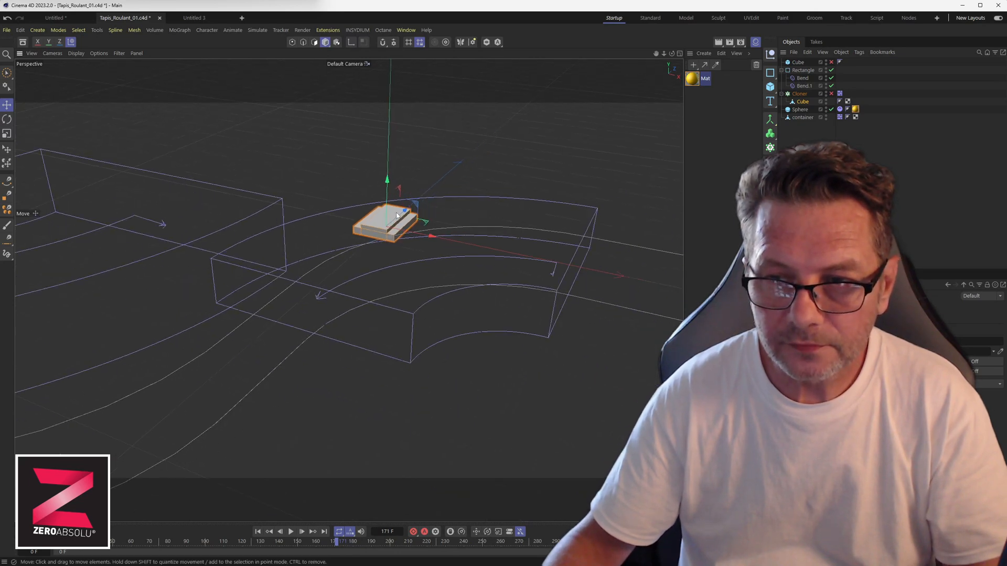
{"action": "scroll", "coordinate": [618, 197], "scroll_direction": "down", "scroll_amount": 2}
{"action": "left_click", "coordinate": [831, 94]}
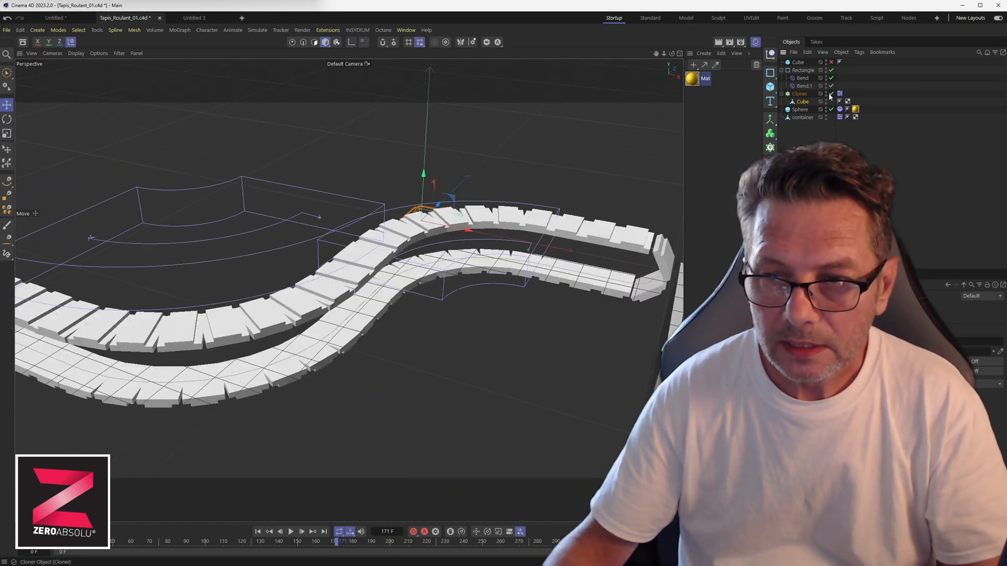
{"action": "scroll", "coordinate": [398, 348], "scroll_direction": "down", "scroll_amount": 3}
{"action": "scroll", "coordinate": [392, 357], "scroll_direction": "down", "scroll_amount": 1}
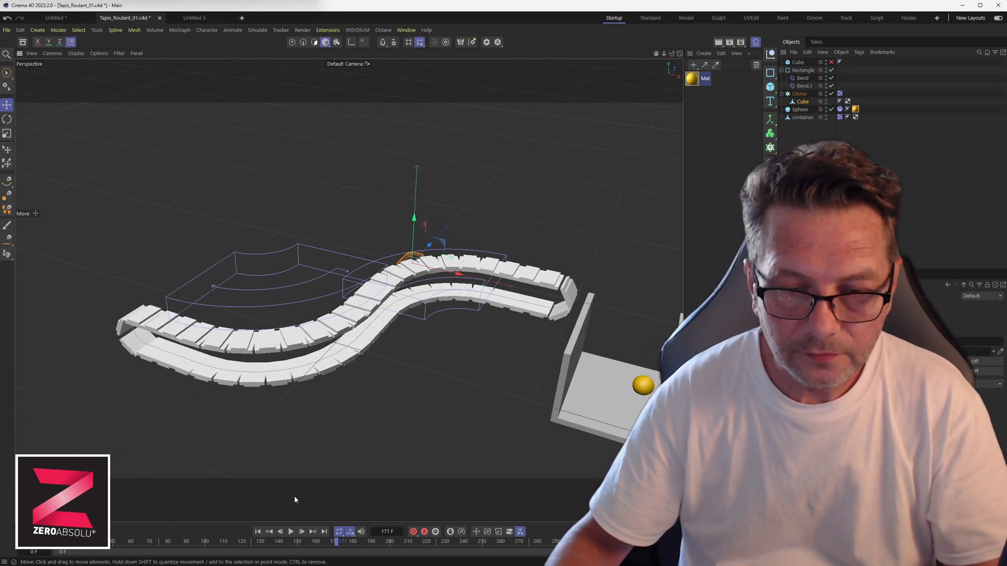
Rewind the scene and play the belt simulation again with the Cloner active.
{"action": "left_click", "coordinate": [257, 532]}
{"action": "left_click", "coordinate": [291, 531]}
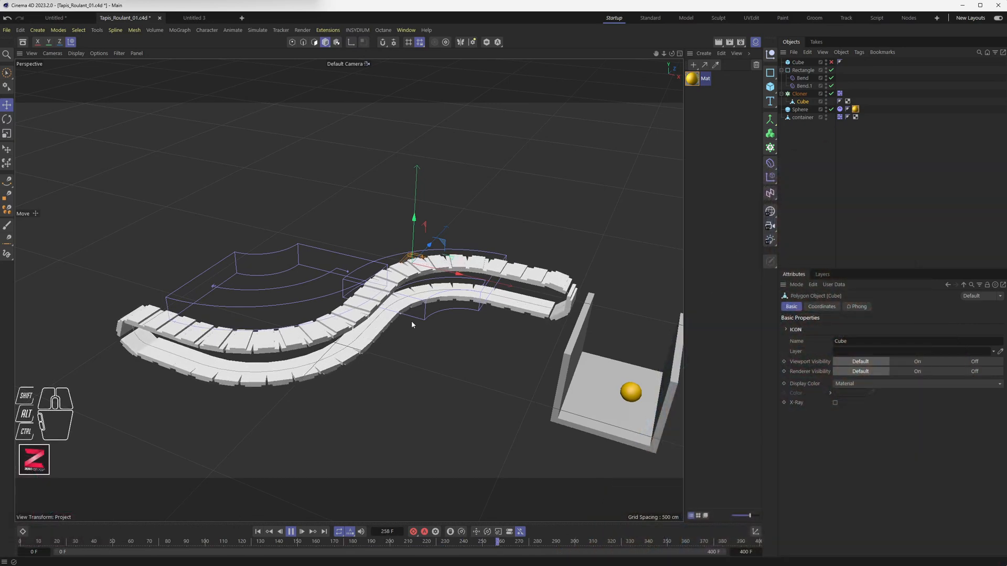
{"action": "left_click", "coordinate": [291, 532]}
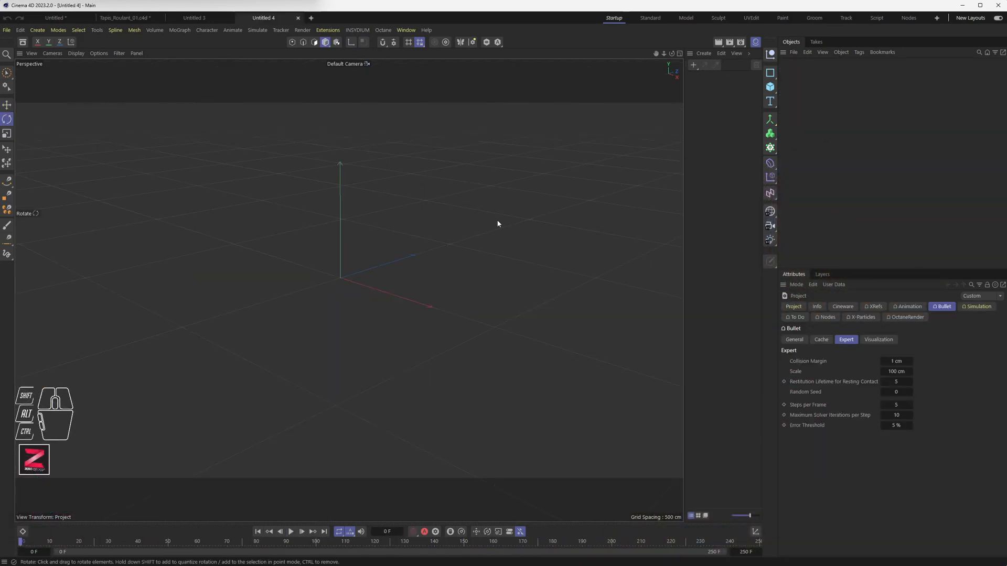
Add a cube to the new project and set its size to 40 × 10 × 40 cm.
{"action": "left_click", "coordinate": [770, 87]}
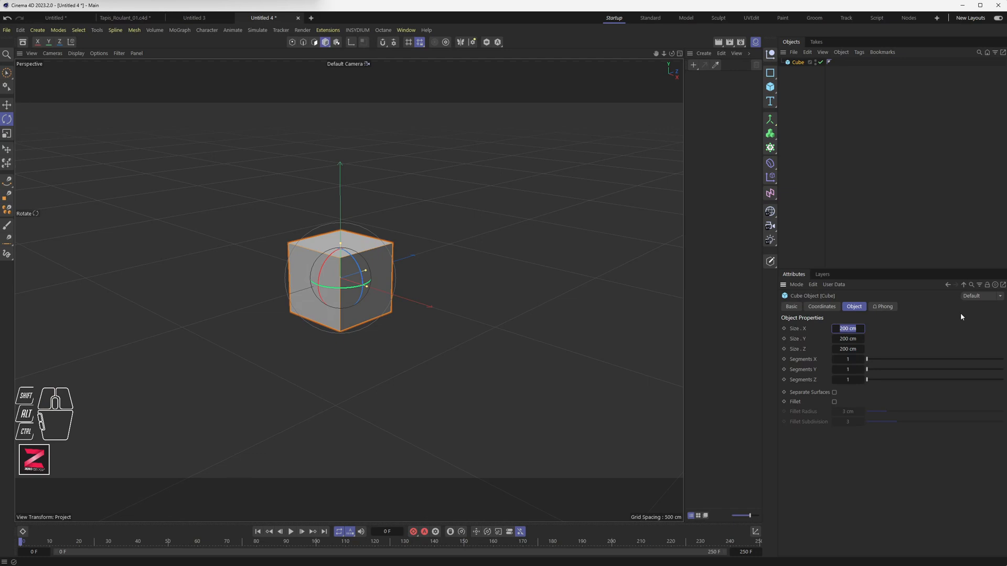
{"action": "type", "text": "40"}
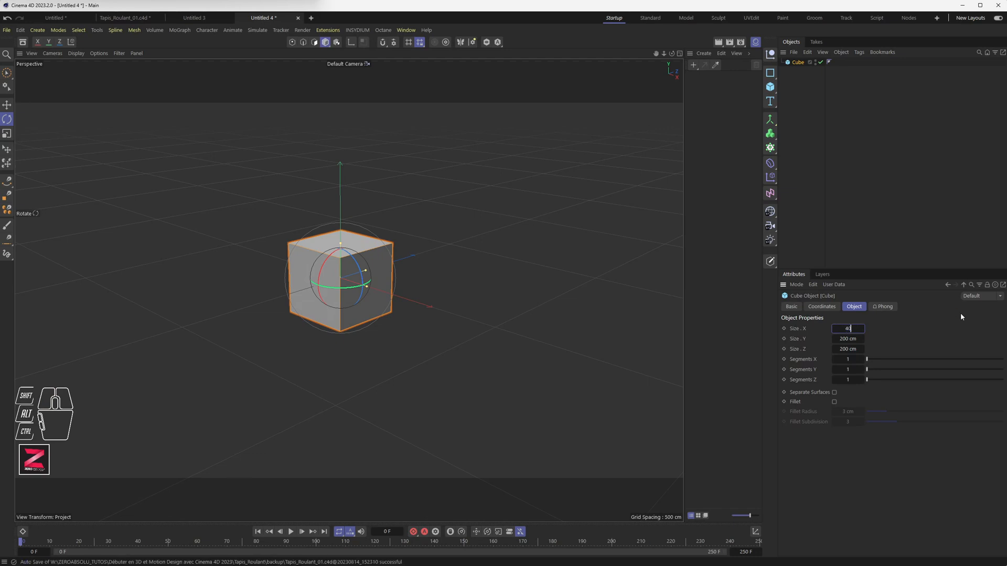
{"action": "key", "text": "Tab"}
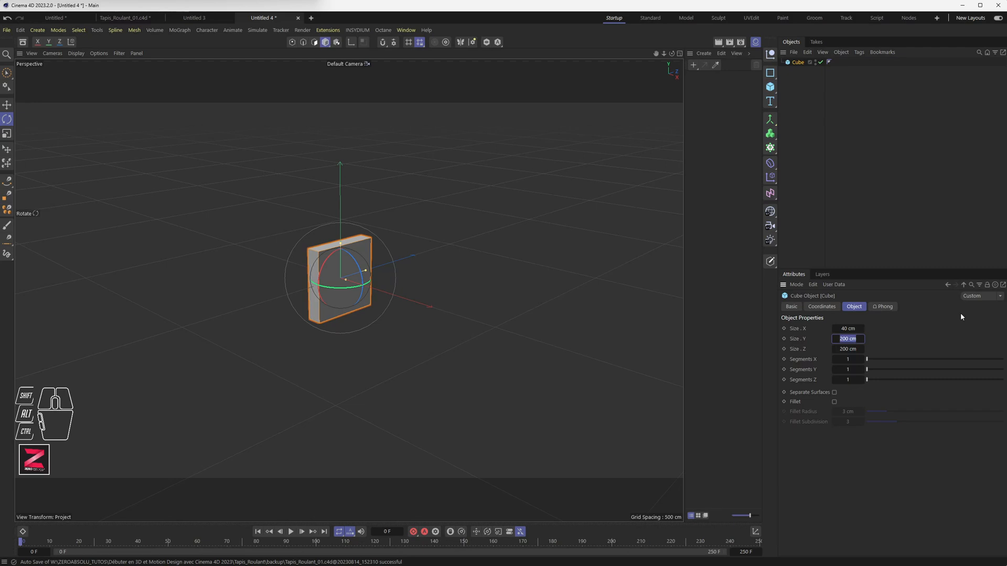
{"action": "type", "text": "10"}
{"action": "key", "text": "Tab"}
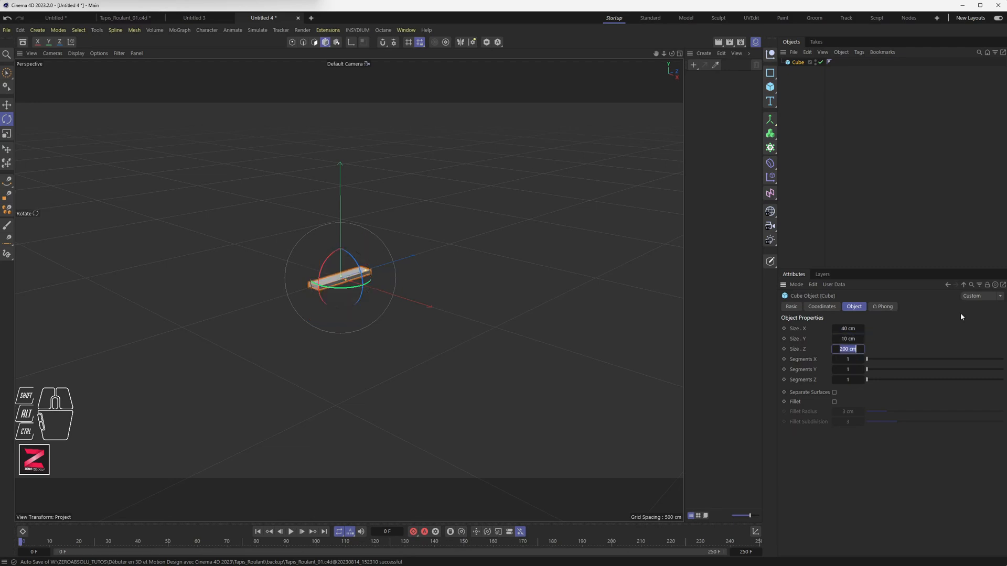
{"action": "type", "text": "40"}
{"action": "key", "text": "Return"}
Reduce the slab's Y size to 5 cm.
{"action": "scroll", "coordinate": [344, 320], "scroll_direction": "up", "scroll_amount": 3}
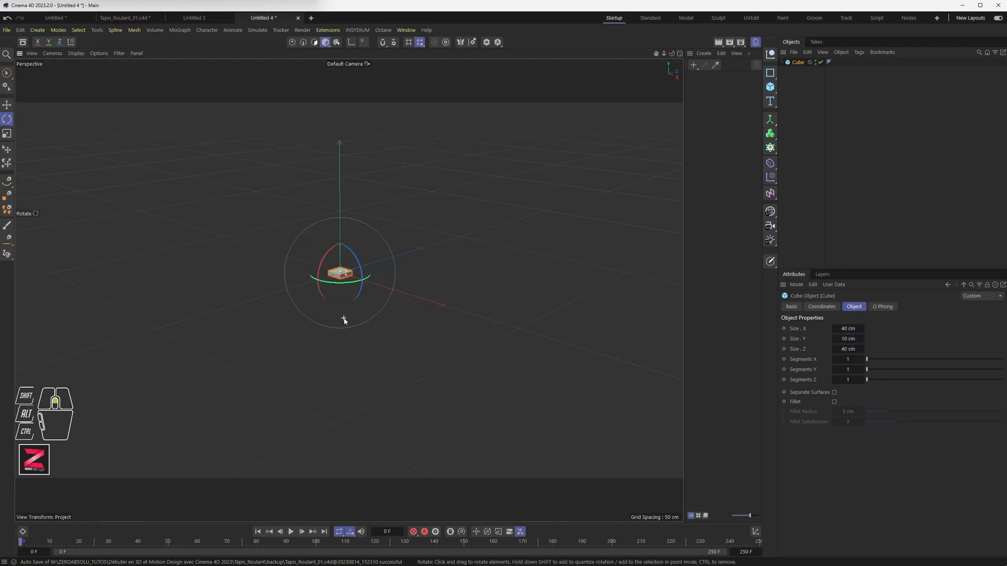
{"action": "scroll", "coordinate": [344, 320], "scroll_direction": "up", "scroll_amount": 8}
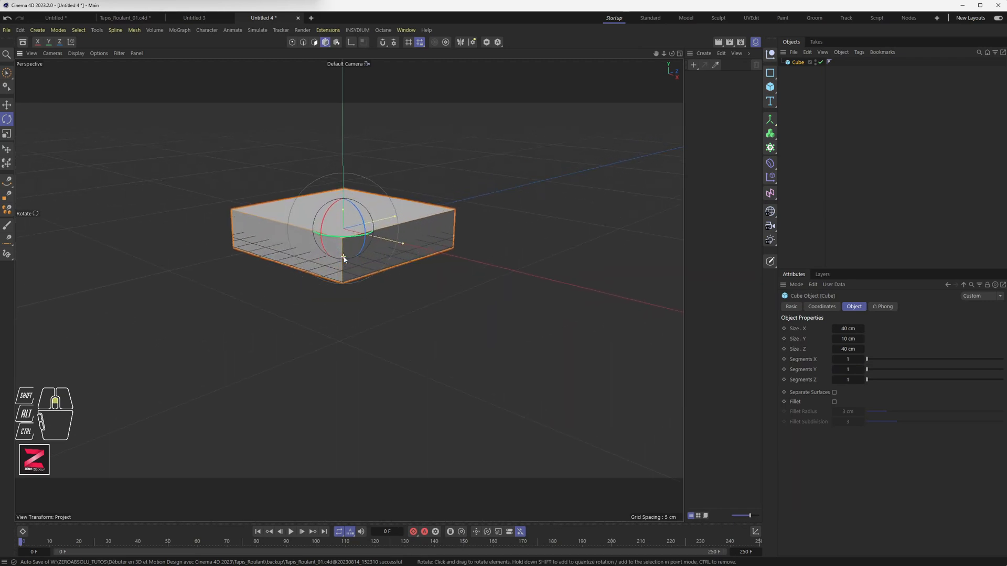
{"action": "scroll", "coordinate": [344, 258], "scroll_direction": "up", "scroll_amount": 2}
{"action": "left_click_drag", "start_coordinate": [307, 244], "coordinate": [308, 287], "text": "alt"}
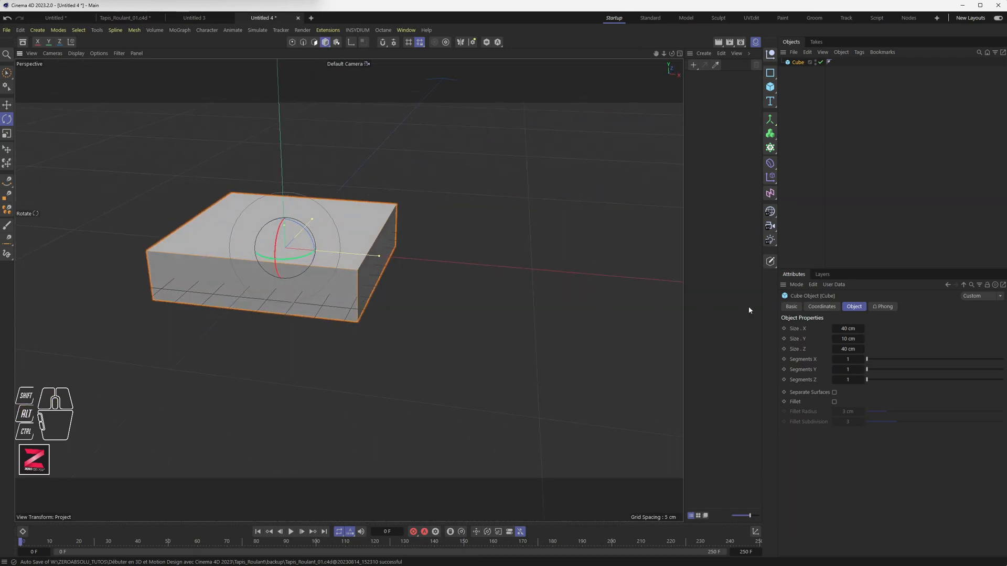
{"action": "left_click", "coordinate": [846, 339]}
{"action": "type", "text": "5 cm"}
{"action": "key", "text": "Return"}
Divide the slab into 3 segments along X and convert it to an editable polygon object.
{"action": "left_click_drag", "start_coordinate": [256, 266], "coordinate": [295, 278], "text": "alt"}
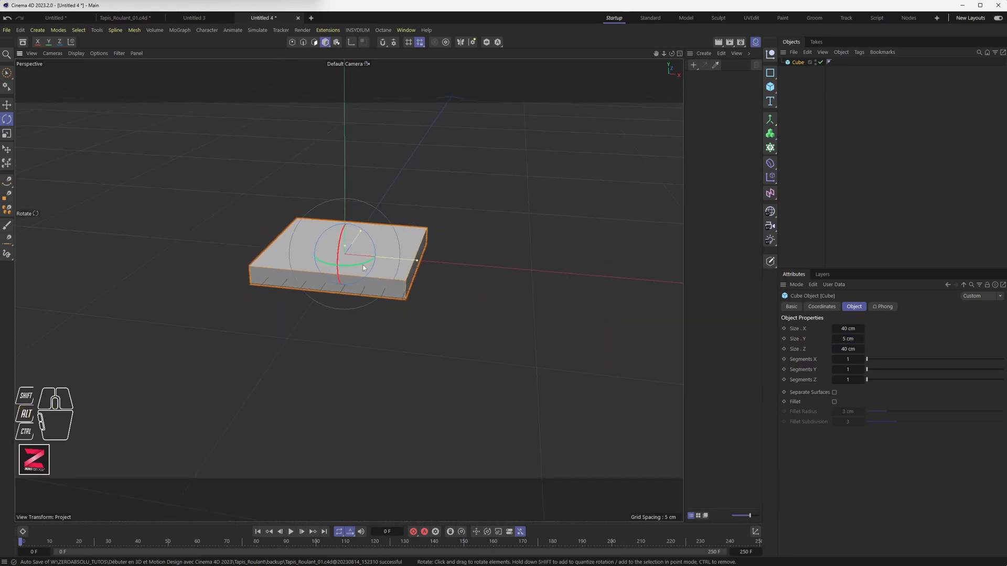
{"action": "left_click_drag", "start_coordinate": [870, 359], "coordinate": [880, 361]}
{"action": "scroll", "coordinate": [331, 278], "scroll_direction": "up", "scroll_amount": 3}
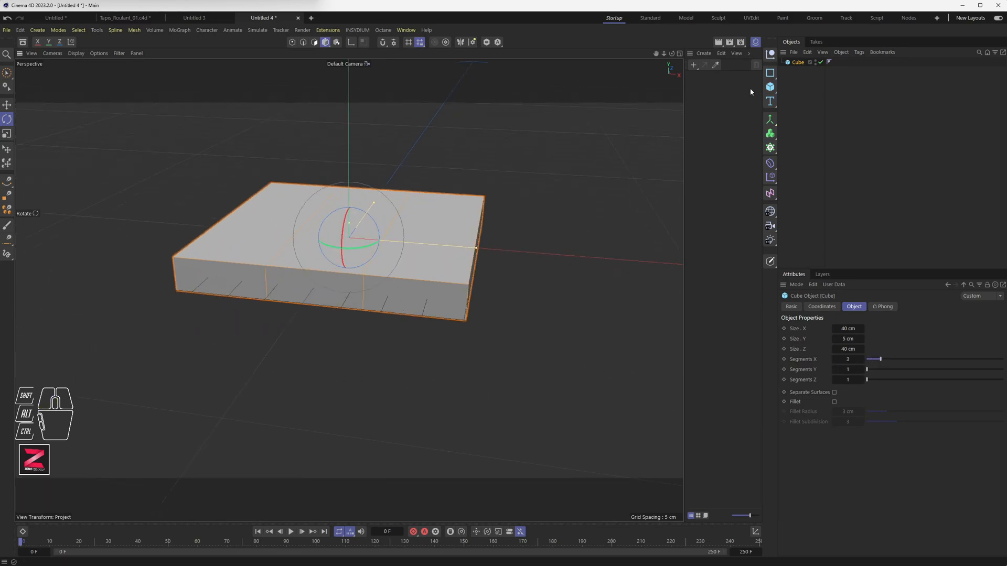
{"action": "left_click", "coordinate": [770, 261]}
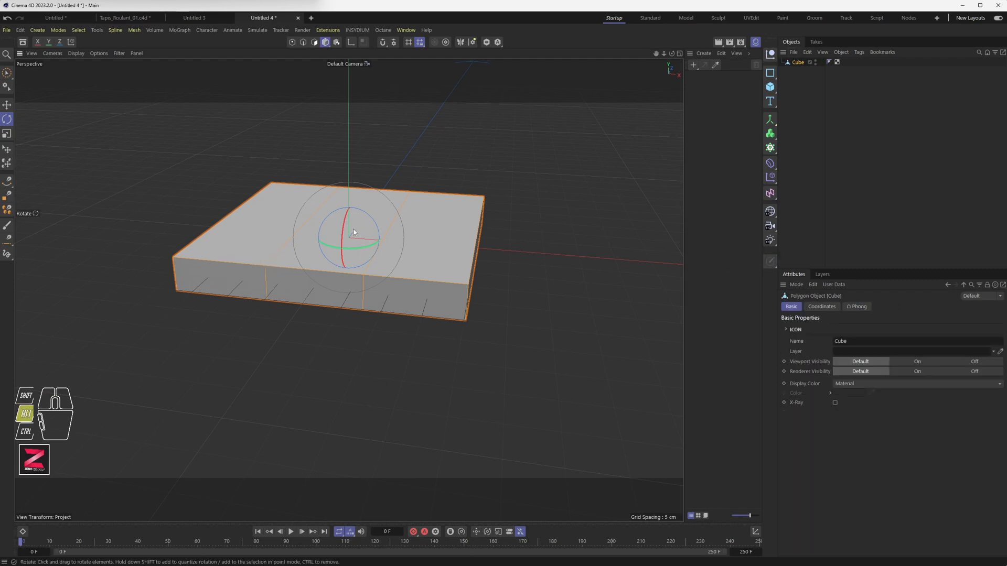
Select all points of the slab's two inner X divisions in point mode, including the hidden ones.
{"action": "left_click_drag", "start_coordinate": [365, 158], "coordinate": [378, 242], "text": "alt"}
{"action": "left_click", "coordinate": [292, 42]}
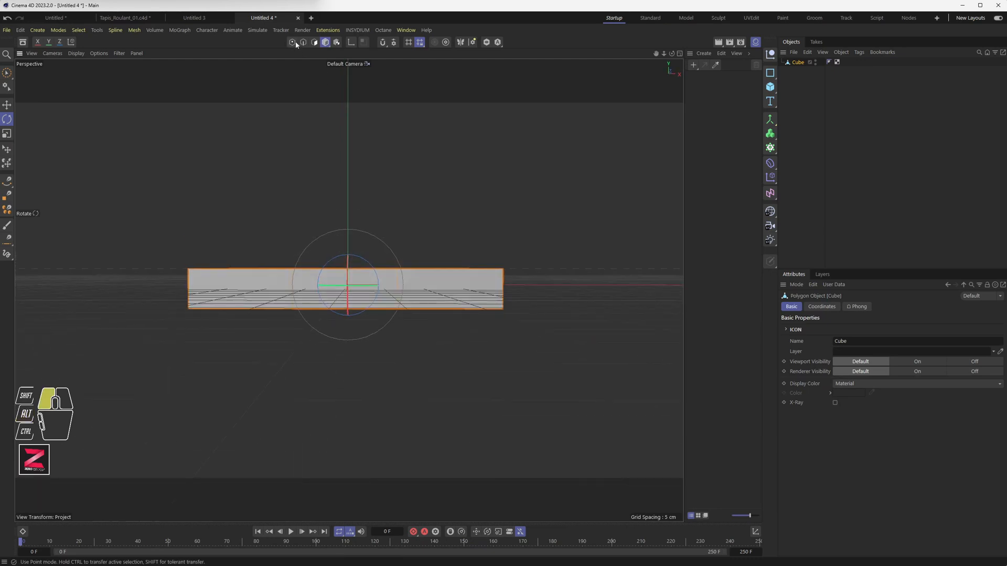
{"action": "left_click", "coordinate": [7, 73]}
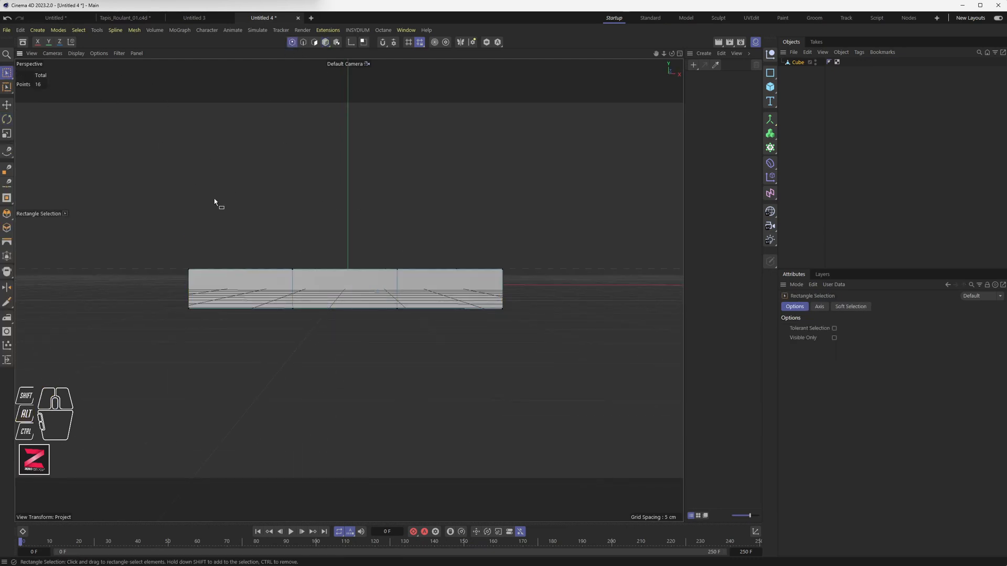
{"action": "left_click_drag", "start_coordinate": [247, 221], "coordinate": [441, 375]}
Scale the selected inner points outward along X so both divisions sit near the slab's ends.
{"action": "left_click_drag", "start_coordinate": [341, 296], "coordinate": [344, 322], "text": "alt"}
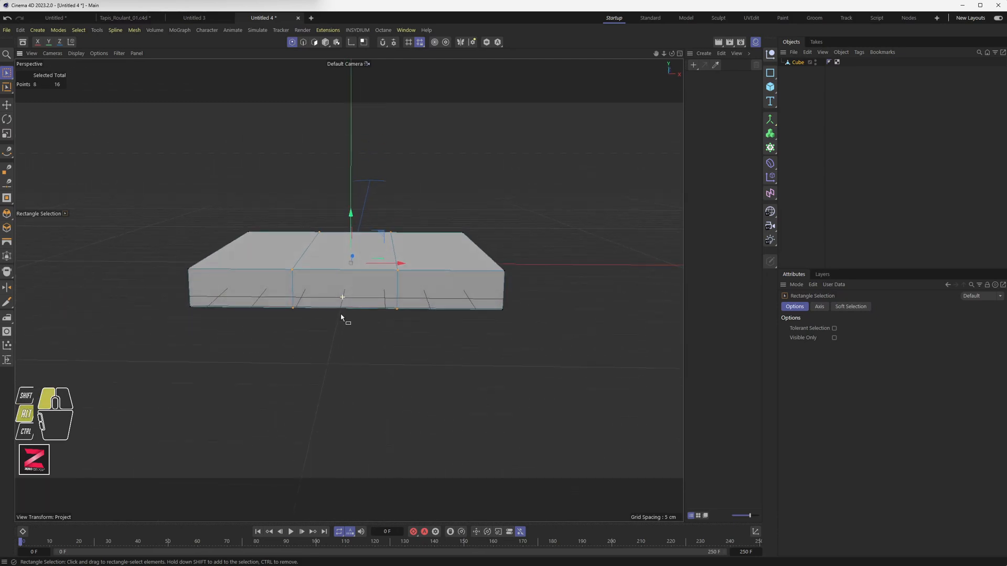
{"action": "key", "text": "r"}
{"action": "key", "text": "t"}
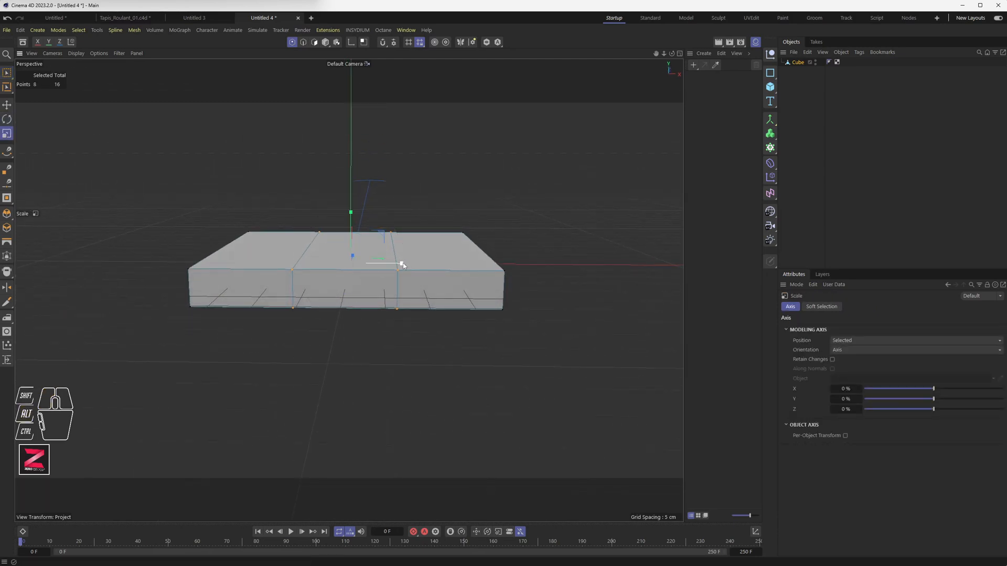
{"action": "left_click_drag", "start_coordinate": [407, 264], "coordinate": [458, 267]}
Extrude the slab's top centre polygon slightly upward to form a raised middle section, and return to model mode.
{"action": "left_click", "coordinate": [314, 42]}
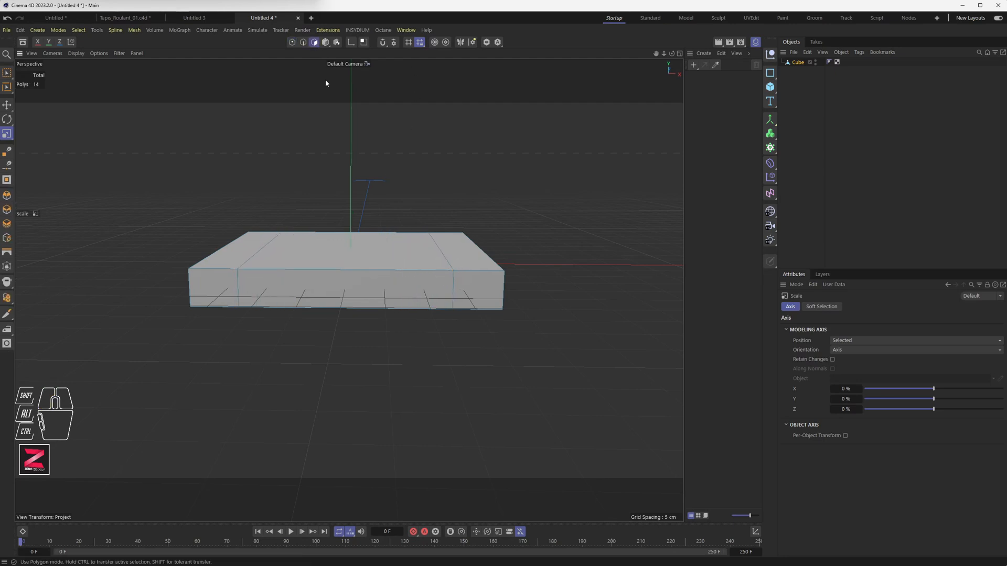
{"action": "left_click", "coordinate": [330, 251]}
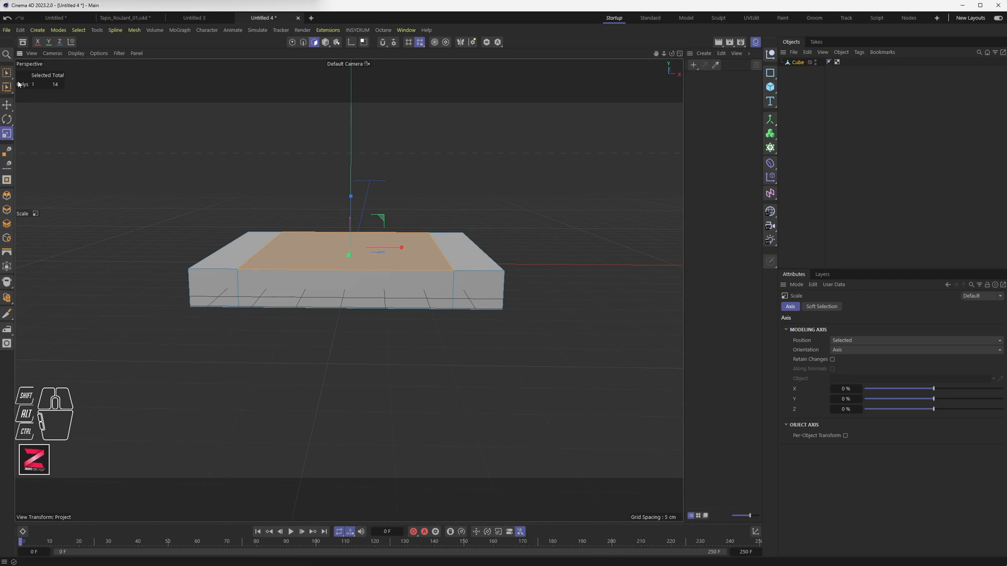
{"action": "left_click", "coordinate": [6, 107]}
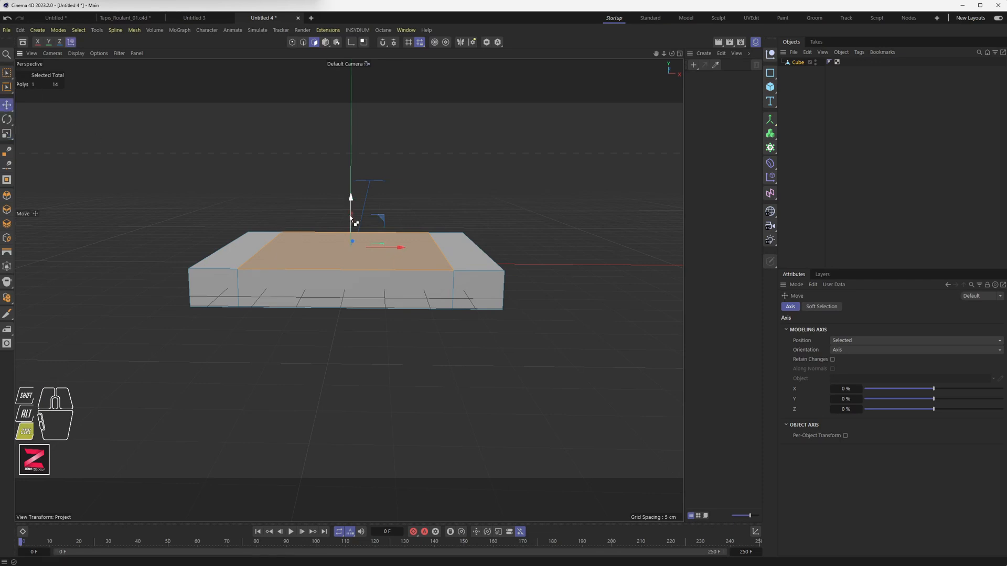
{"action": "mouse_move", "coordinate": [351, 198]}
{"action": "left_mouse_down", "text": "ctrl"}
{"action": "mouse_move", "coordinate": [351, 215]}
{"action": "mouse_move", "coordinate": [353, 200]}
{"action": "left_mouse_up", "text": "ctrl"}
{"action": "left_click_drag", "start_coordinate": [371, 257], "coordinate": [374, 327], "text": "alt"}
{"action": "scroll", "coordinate": [401, 231], "scroll_direction": "down", "scroll_amount": 8, "text": "alt"}
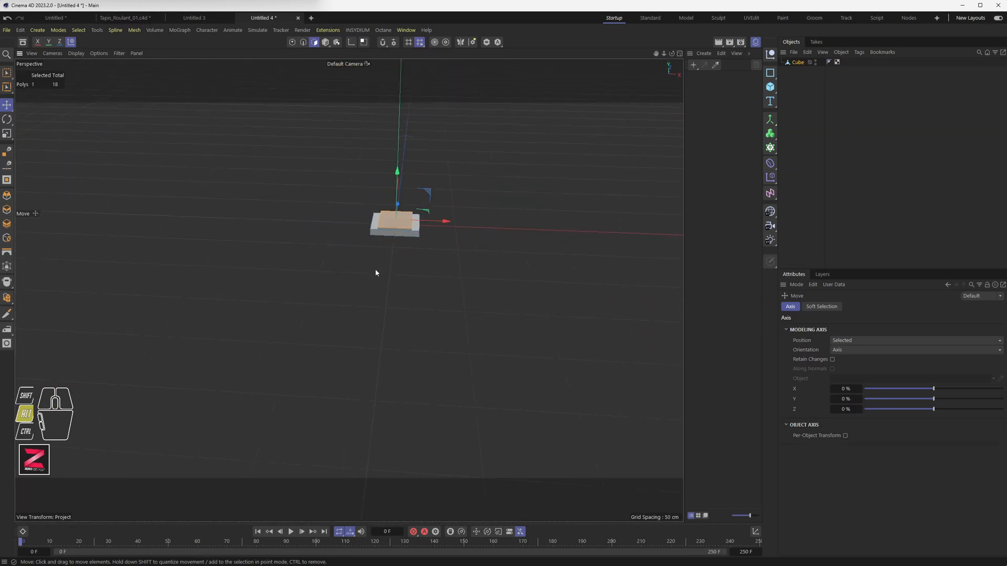
{"action": "scroll", "coordinate": [376, 269], "scroll_direction": "down", "scroll_amount": 1, "text": "alt"}
{"action": "middle_click_drag", "start_coordinate": [375, 275], "coordinate": [344, 275], "text": "alt"}
{"action": "left_click_drag", "start_coordinate": [349, 290], "coordinate": [366, 269], "text": "alt"}
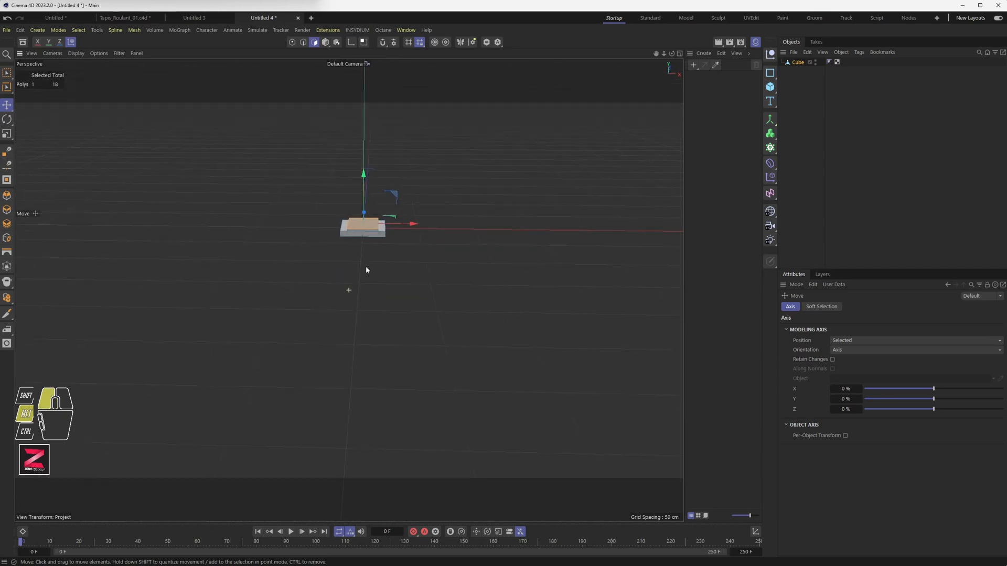
{"action": "left_click", "coordinate": [326, 43]}
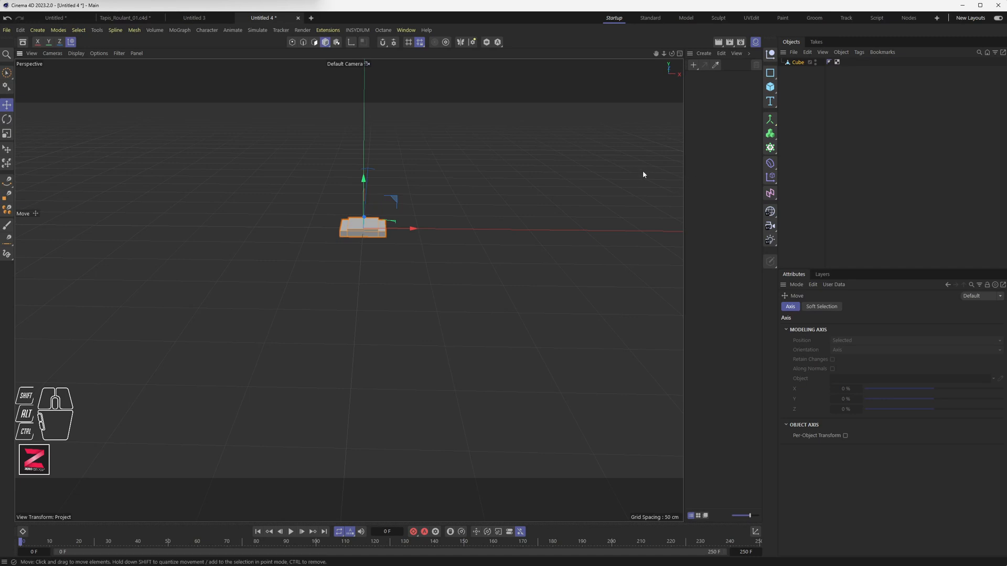
Add a rectangle spline around the slab and set its width to 541 cm and its height to 25 cm.
{"action": "left_click", "coordinate": [771, 74]}
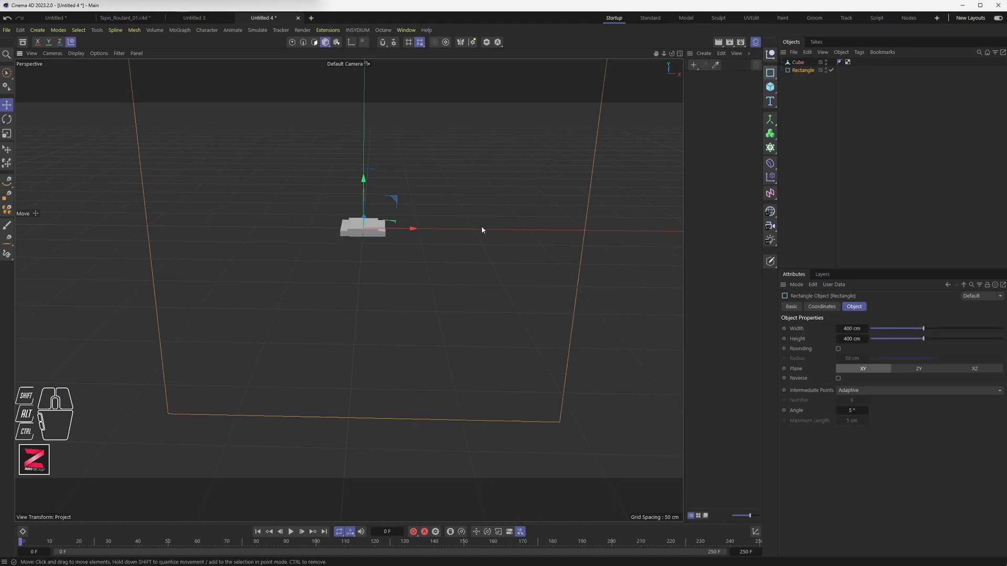
{"action": "scroll", "coordinate": [480, 238], "scroll_direction": "down", "scroll_amount": 2}
{"action": "scroll", "coordinate": [477, 243], "scroll_direction": "down", "scroll_amount": 1}
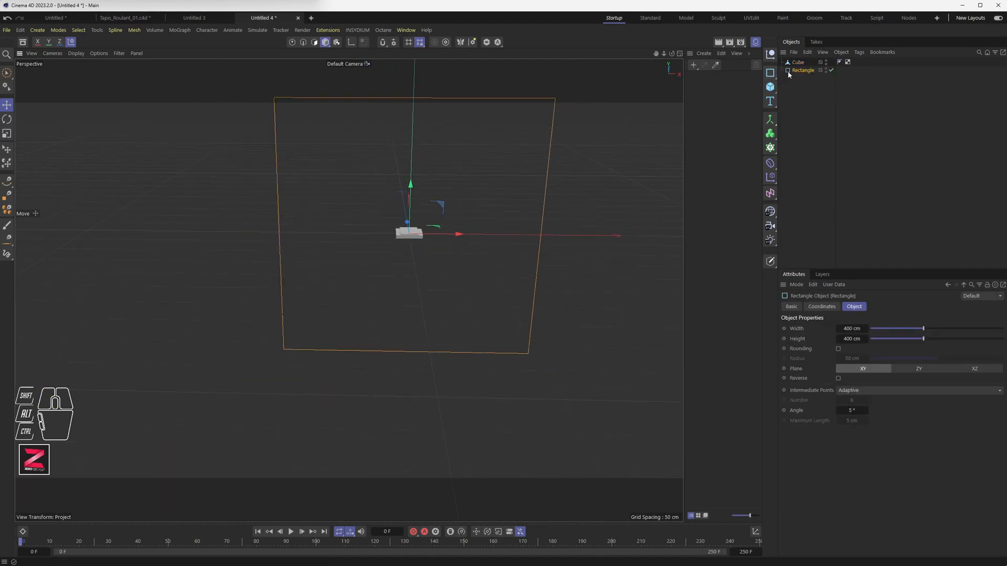
{"action": "left_click", "coordinate": [808, 71]}
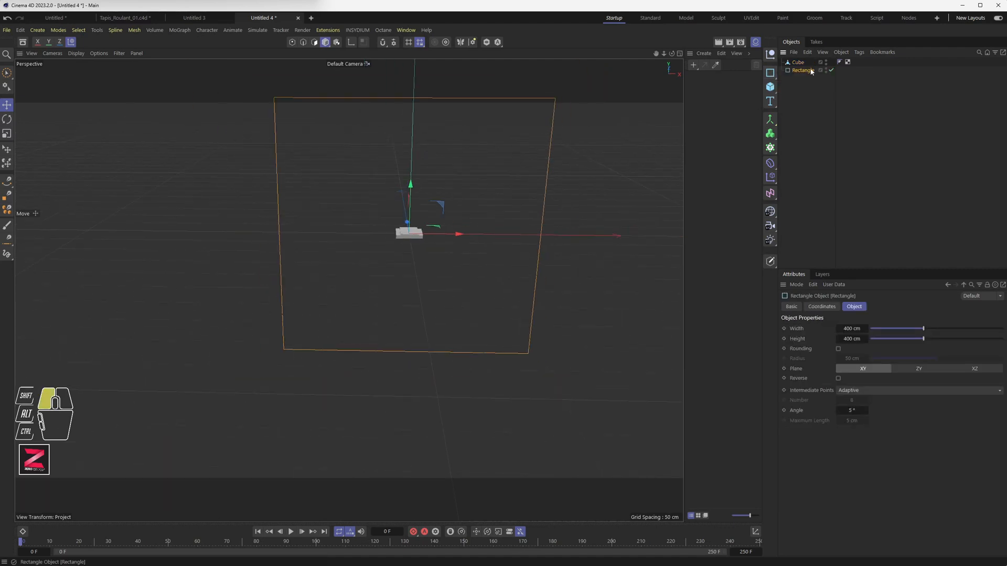
{"action": "left_click", "coordinate": [406, 102]}
{"action": "left_click_drag", "start_coordinate": [913, 329], "coordinate": [874, 343]}
Enable rounding on the rectangle spline with a radius of 11.5 cm and widen it to 559 cm.
{"action": "left_click", "coordinate": [801, 350]}
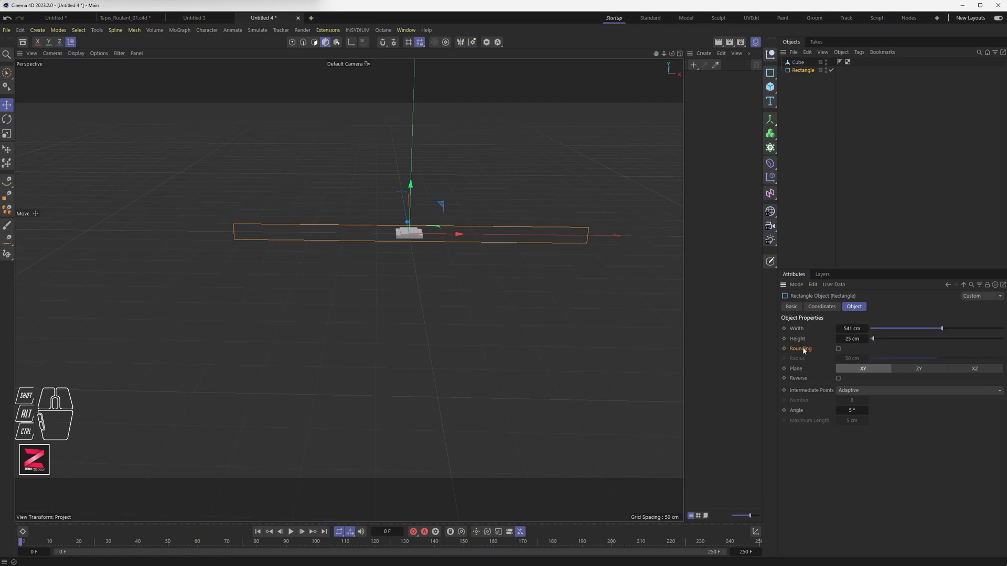
{"action": "left_click", "coordinate": [839, 350]}
{"action": "left_click_drag", "start_coordinate": [852, 359], "coordinate": [849, 358]}
{"action": "middle_click_drag", "start_coordinate": [412, 257], "coordinate": [357, 317], "text": "alt"}
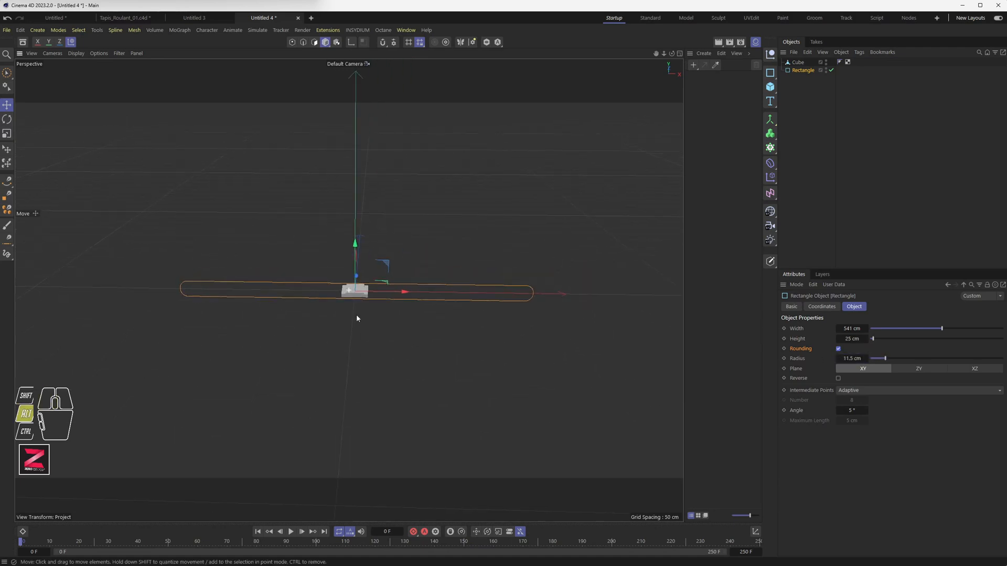
{"action": "right_click_drag", "start_coordinate": [361, 294], "coordinate": [414, 297], "text": "alt"}
{"action": "left_click_drag", "start_coordinate": [941, 329], "coordinate": [944, 329]}
{"action": "left_click_drag", "start_coordinate": [415, 292], "coordinate": [400, 317], "text": "alt"}
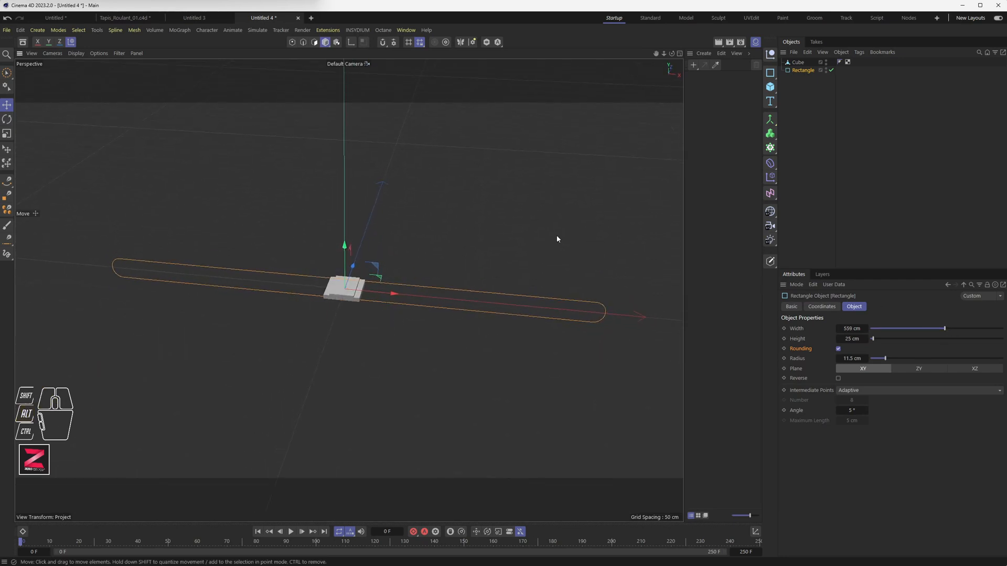
Add a Cloner object and make the slab its child.
{"action": "left_click", "coordinate": [798, 63]}
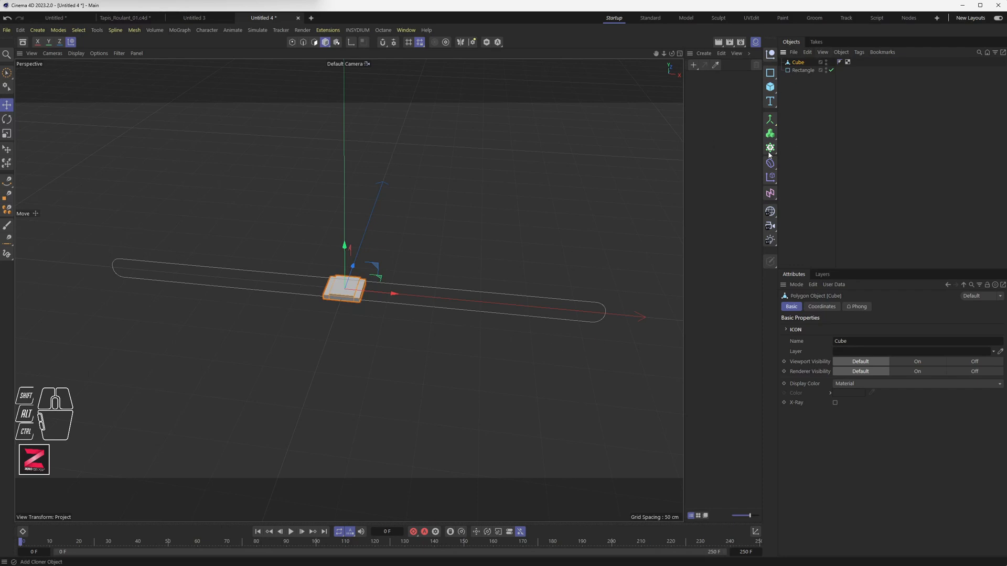
{"action": "left_click", "coordinate": [831, 140]}
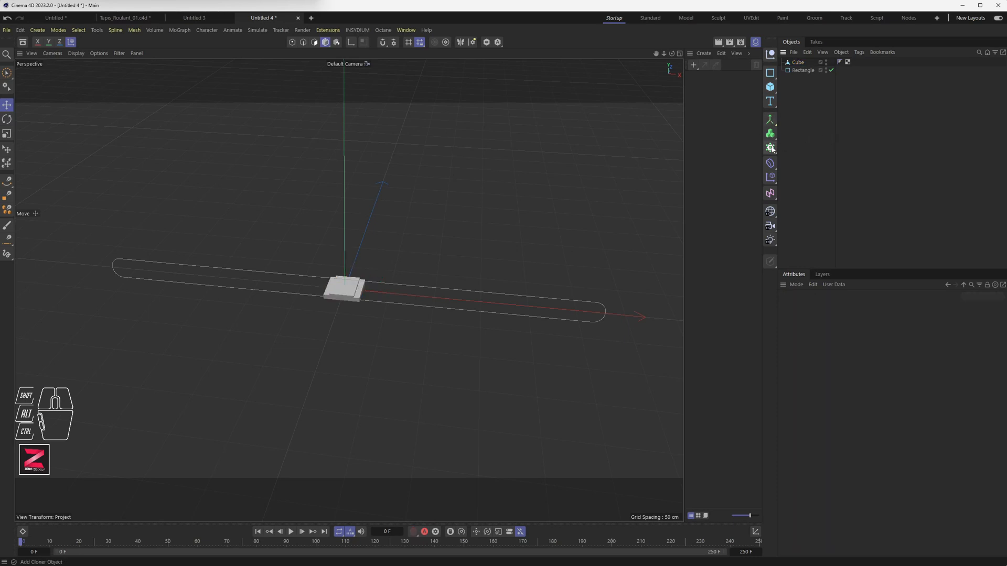
{"action": "left_click", "coordinate": [770, 148]}
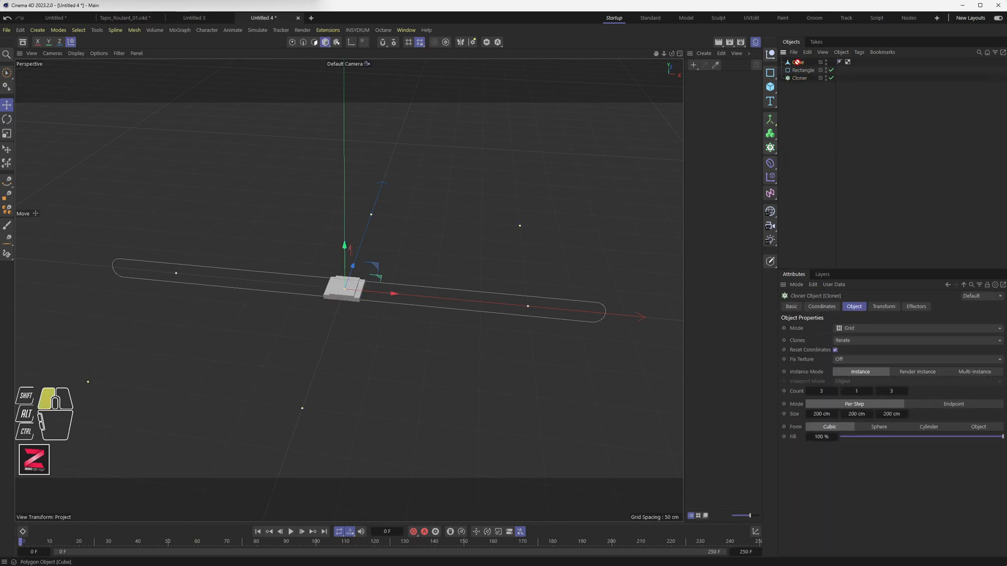
{"action": "left_click_drag", "start_coordinate": [797, 62], "coordinate": [800, 78]}
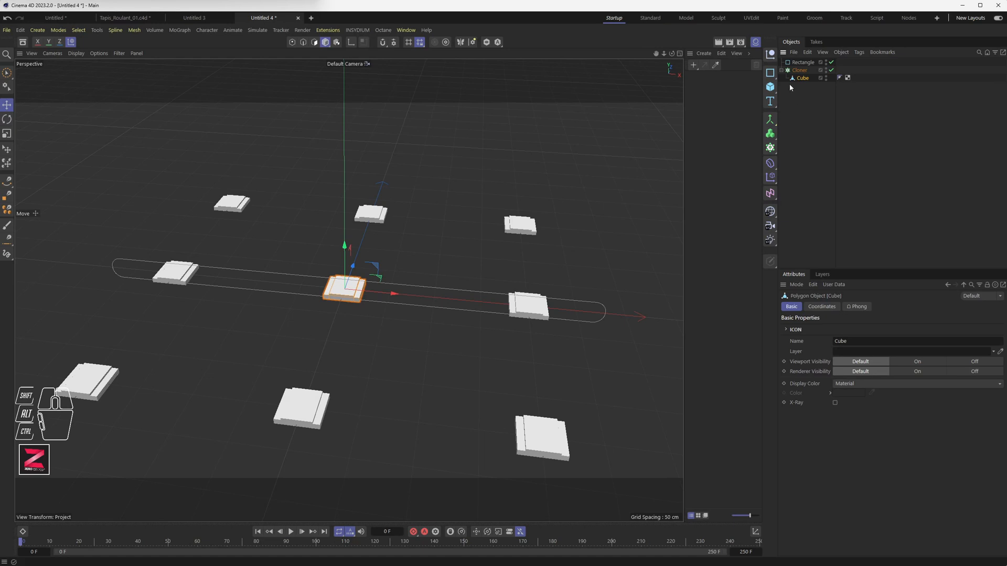
Set the Cloner's mode to Object and assign the Rectangle spline as its target object.
{"action": "left_click", "coordinate": [798, 70]}
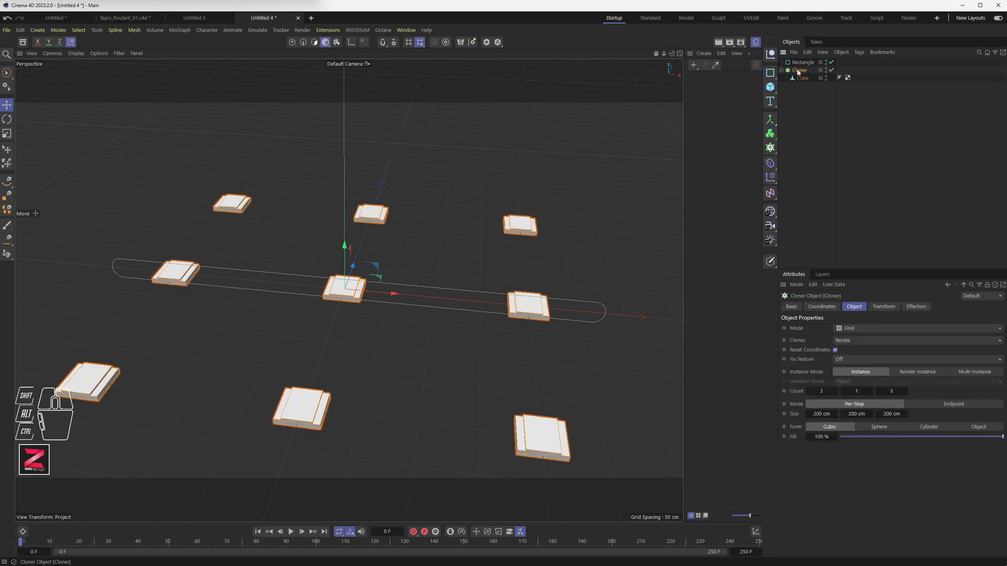
{"action": "left_click", "coordinate": [777, 182]}
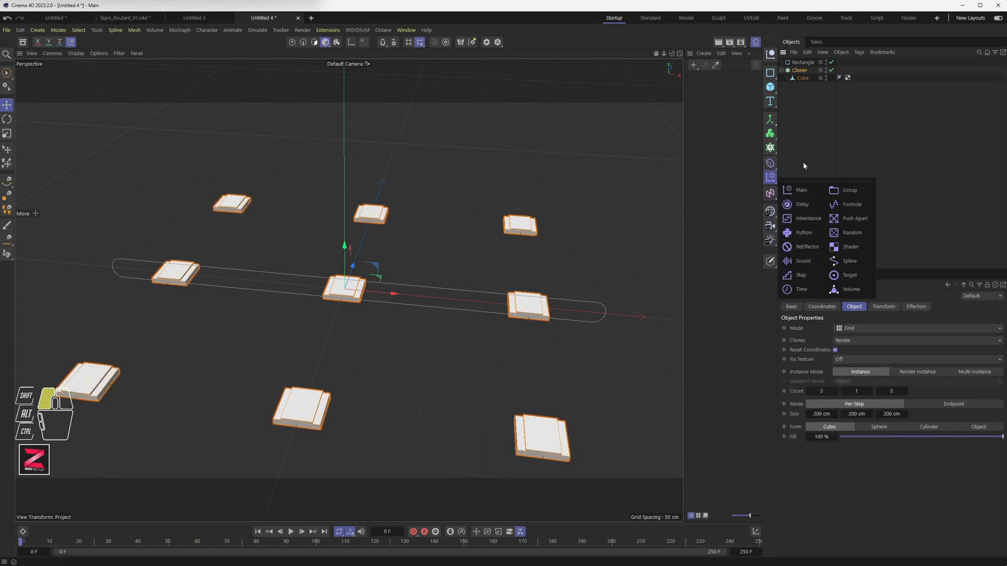
{"action": "left_click_drag", "start_coordinate": [778, 153], "coordinate": [727, 153]}
{"action": "left_click", "coordinate": [800, 329]}
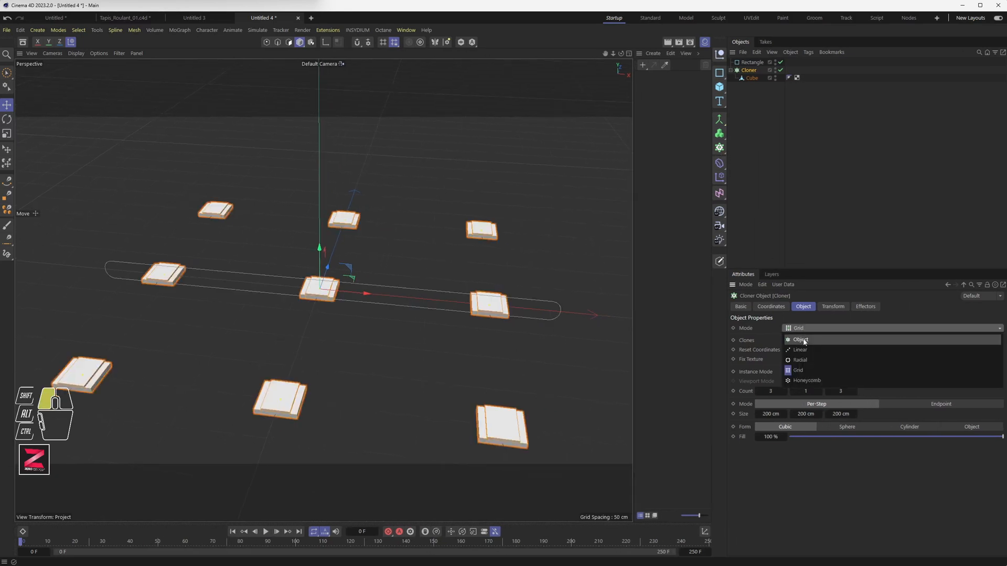
{"action": "left_click", "coordinate": [801, 340]}
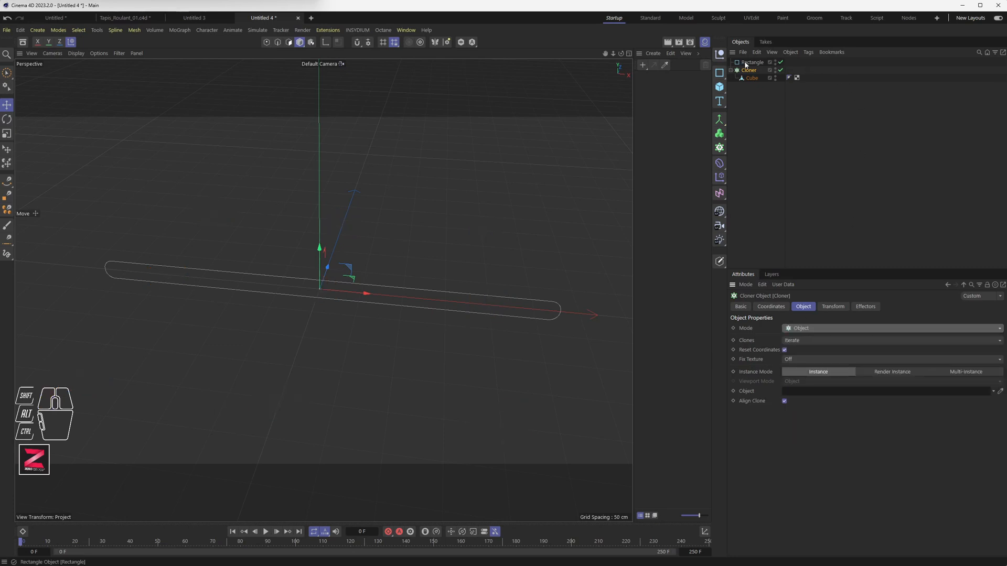
{"action": "left_click_drag", "start_coordinate": [751, 62], "coordinate": [804, 392]}
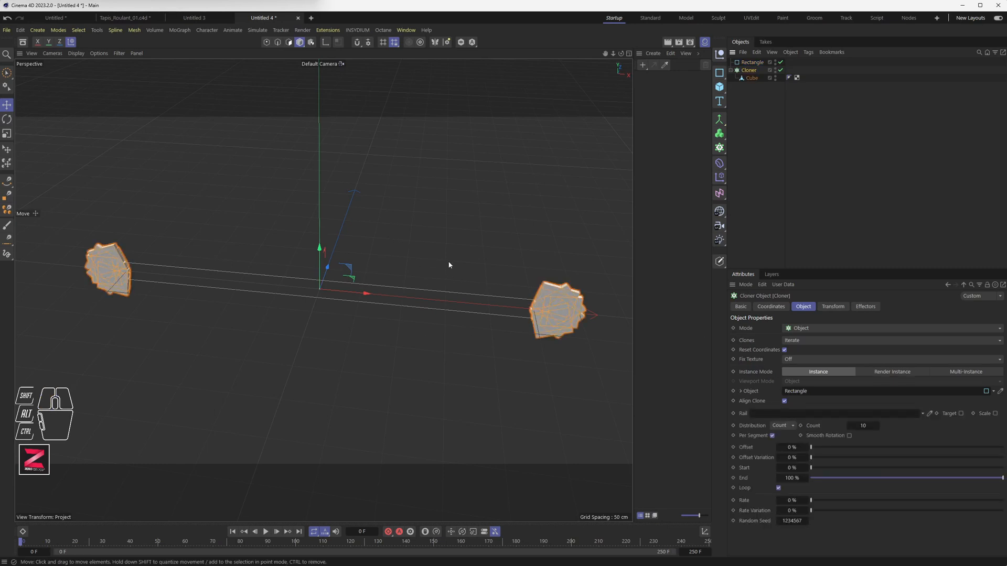
Change the Cloner's distribution to Step with a step of 38 cm.
{"action": "left_click", "coordinate": [803, 342]}
{"action": "left_click", "coordinate": [791, 343]}
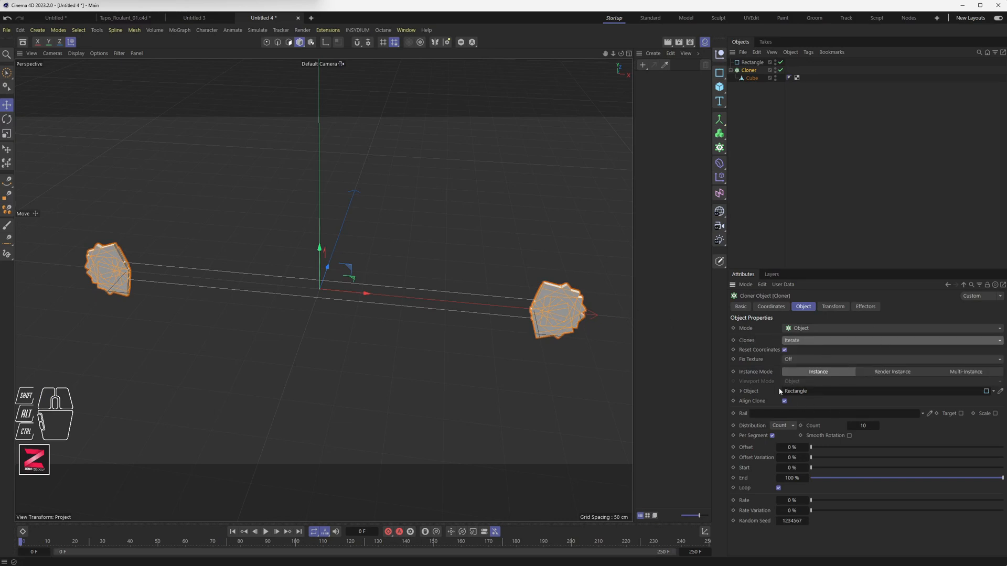
{"action": "left_click", "coordinate": [788, 427]}
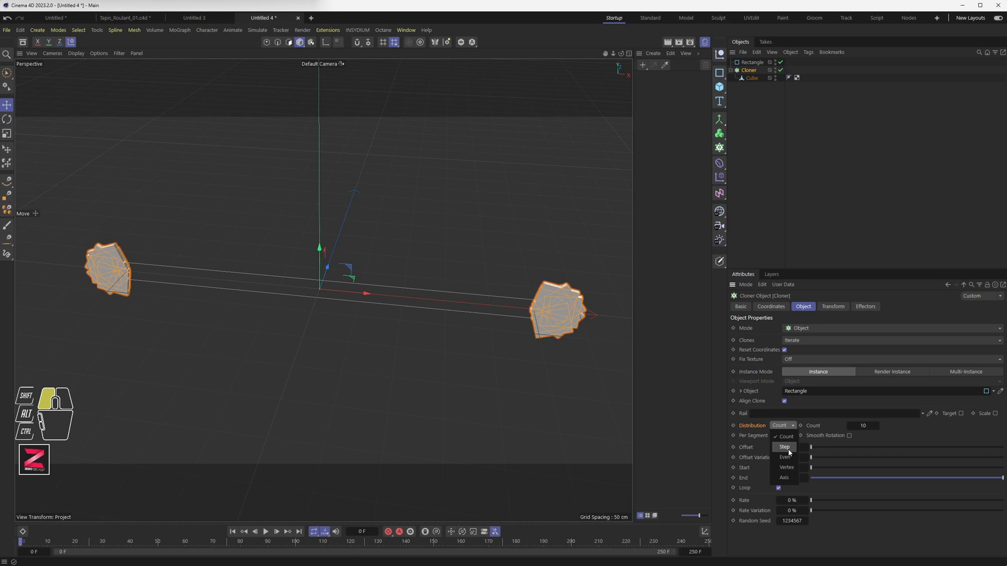
{"action": "left_click", "coordinate": [785, 447]}
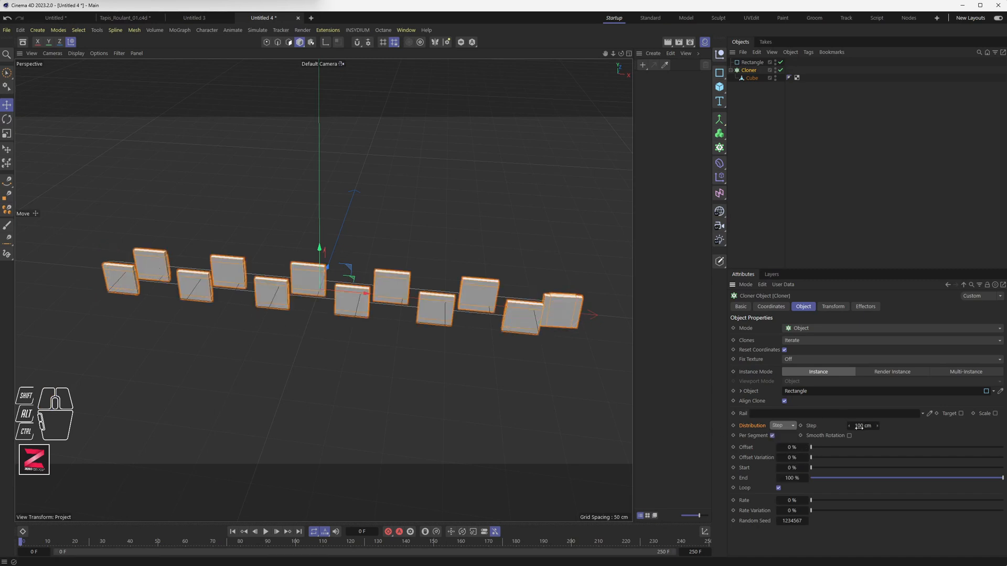
{"action": "left_click_drag", "start_coordinate": [863, 426], "coordinate": [827, 426]}
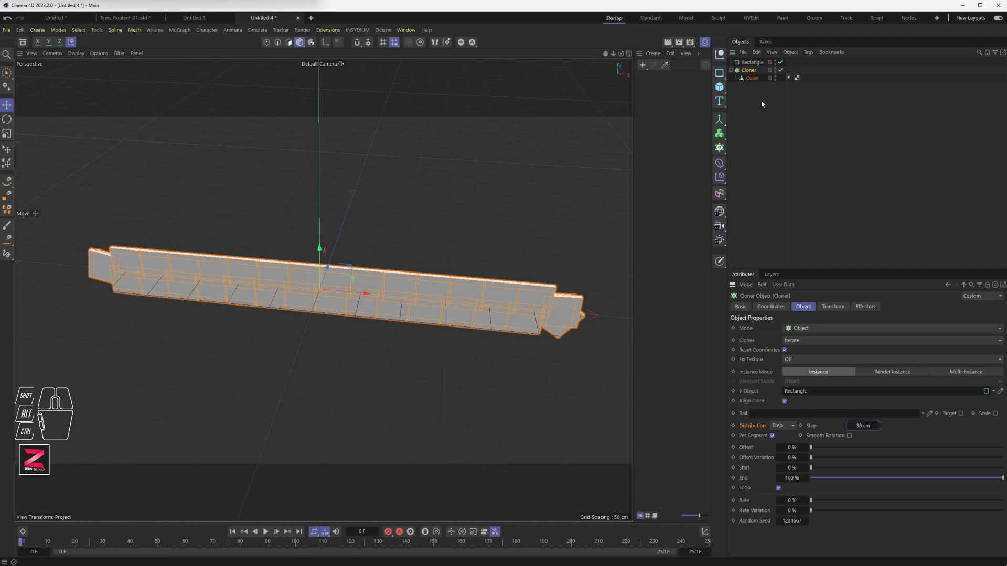
Rename the cloned slab as Part_tapis.
{"action": "left_click", "coordinate": [752, 78]}
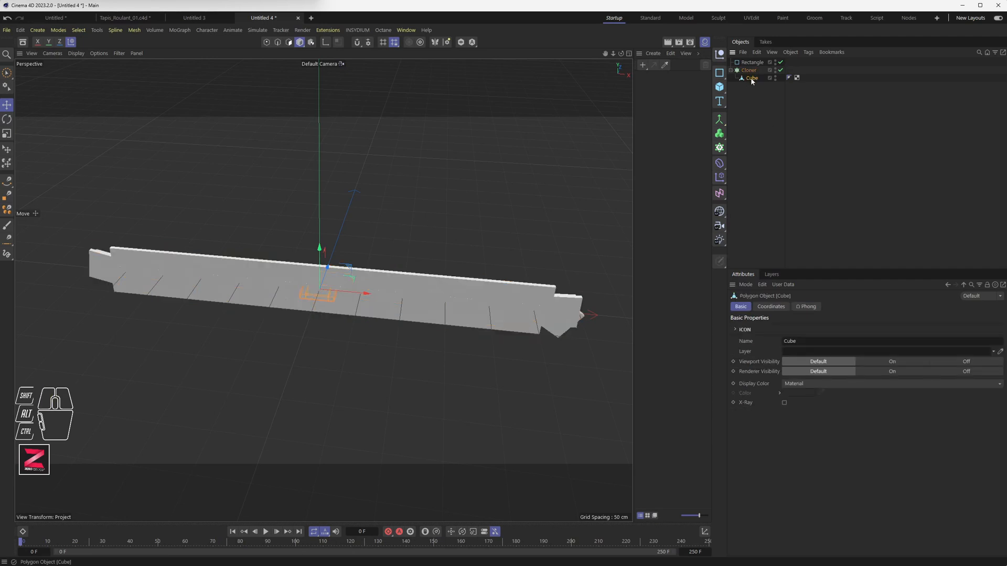
{"action": "double_click", "coordinate": [752, 79]}
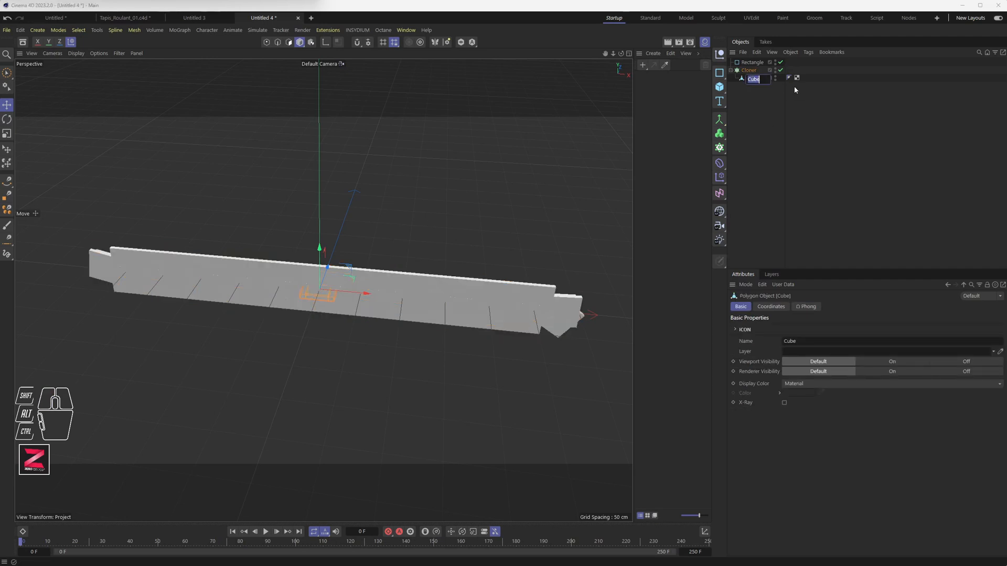
{"action": "type", "text": "Par"}
{"action": "type", "text": "t_tap"}
{"action": "type", "text": "is"}
{"action": "key", "text": "Return"}
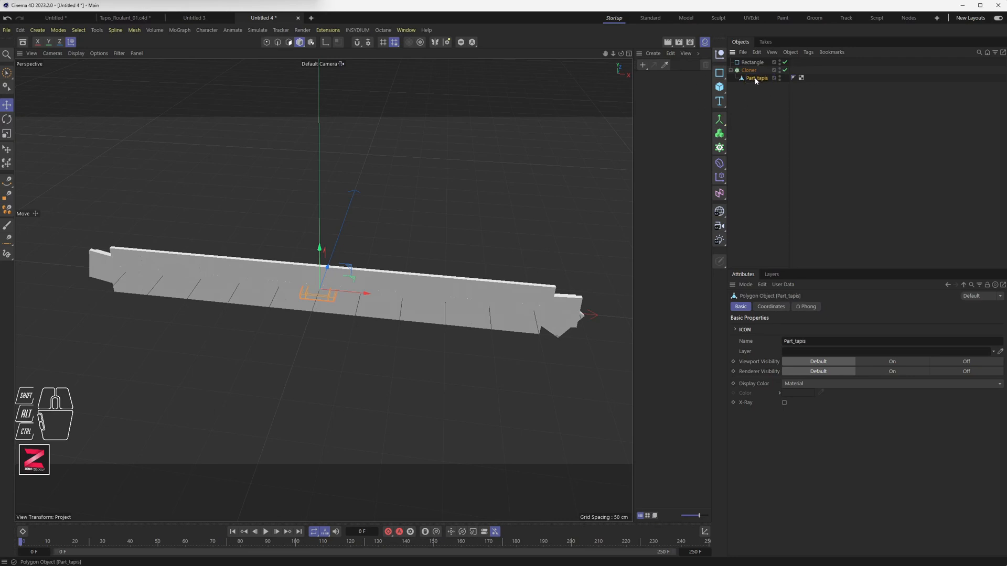
Rotate the Part_tapis slat so its clones lie flat along the rectangle spline like belt slats.
{"action": "left_click", "coordinate": [325, 43]}
{"action": "key", "text": "r"}
{"action": "left_click_drag", "start_coordinate": [316, 278], "coordinate": [322, 364]}
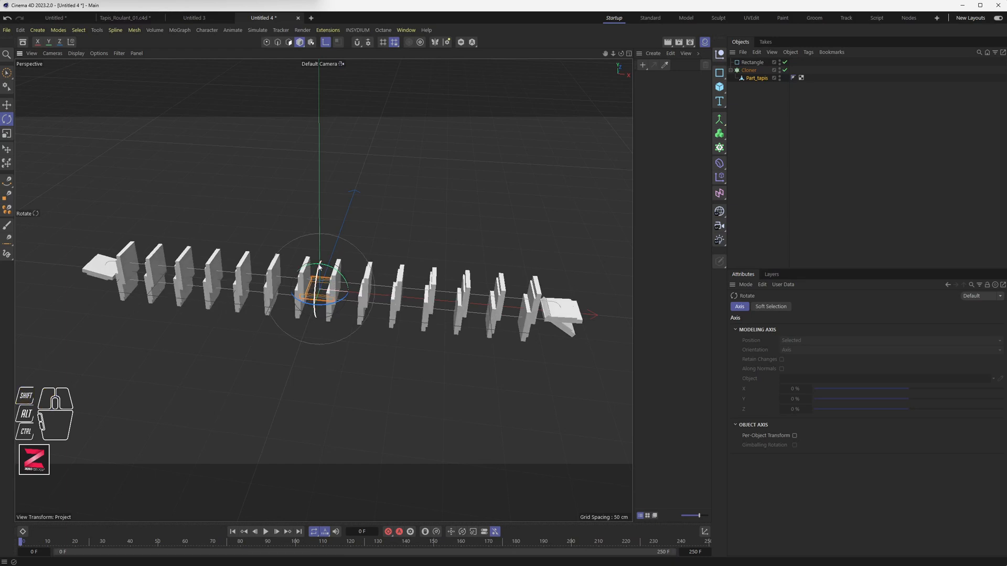
{"action": "mouse_move", "coordinate": [310, 268]}
{"action": "left_mouse_down", "text": "shift"}
{"action": "mouse_move", "coordinate": [341, 288]}
{"action": "mouse_move", "coordinate": [310, 315]}
{"action": "left_mouse_up", "text": "shift"}
{"action": "scroll", "coordinate": [345, 305], "scroll_direction": "up", "scroll_amount": 3}
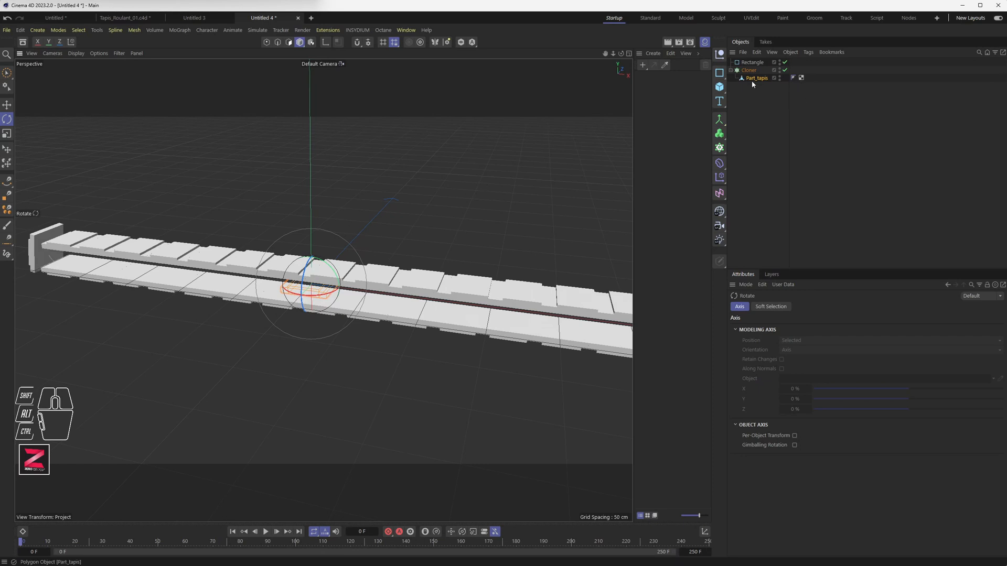
{"action": "scroll", "coordinate": [341, 260], "scroll_direction": "down", "scroll_amount": 3}
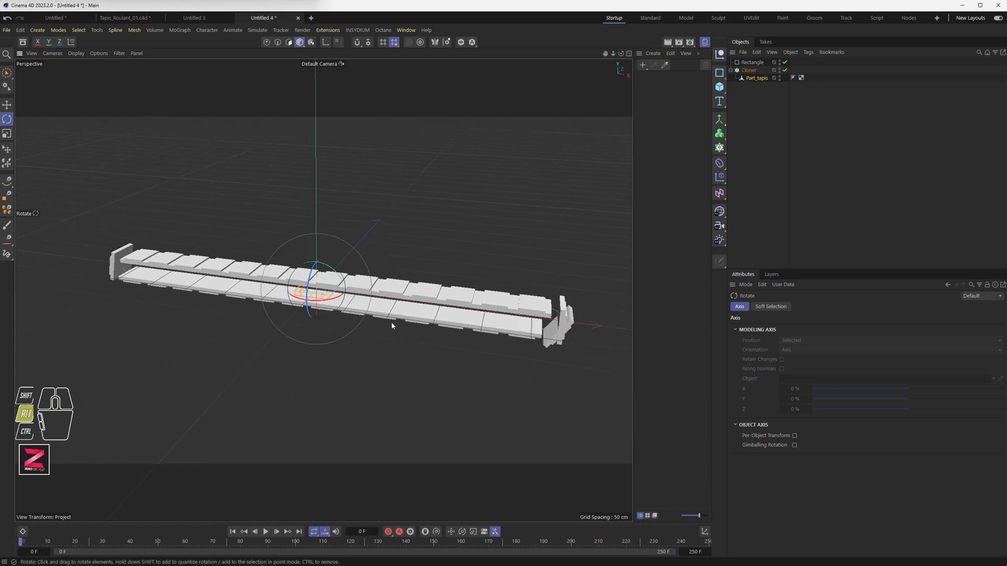
Increase the rectangle spline's height to move the upper and lower rows of slats further apart.
{"action": "middle_click_drag", "start_coordinate": [389, 323], "coordinate": [376, 294], "text": "alt"}
{"action": "left_click", "coordinate": [753, 62]}
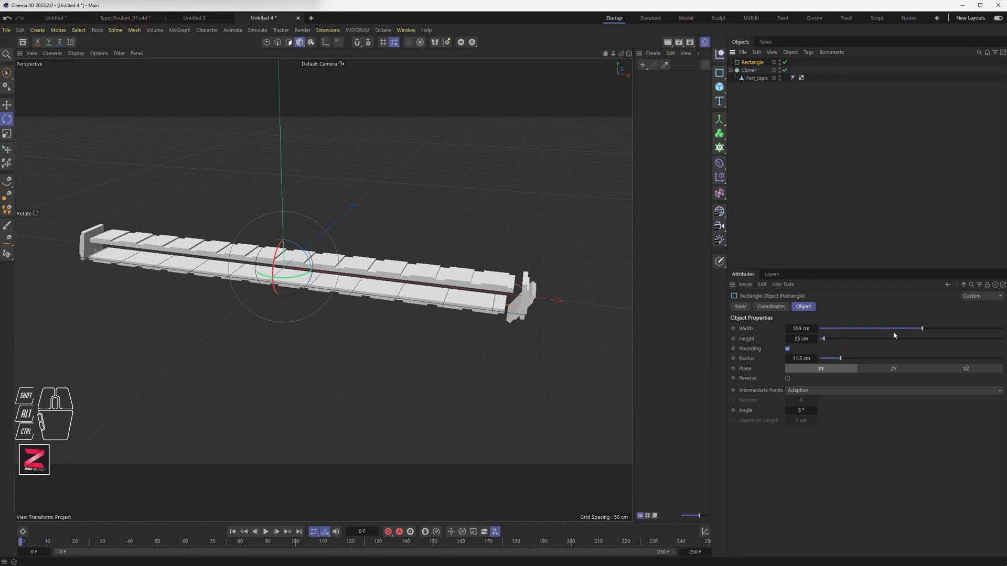
{"action": "mouse_move", "coordinate": [825, 340]}
{"action": "left_mouse_down"}
{"action": "mouse_move", "coordinate": [851, 340]}
{"action": "mouse_move", "coordinate": [829, 341]}
{"action": "left_mouse_up"}
Enable Smooth Rotation on the Cloner and switch the Cloner off to show the bare spline.
{"action": "left_click", "coordinate": [747, 70]}
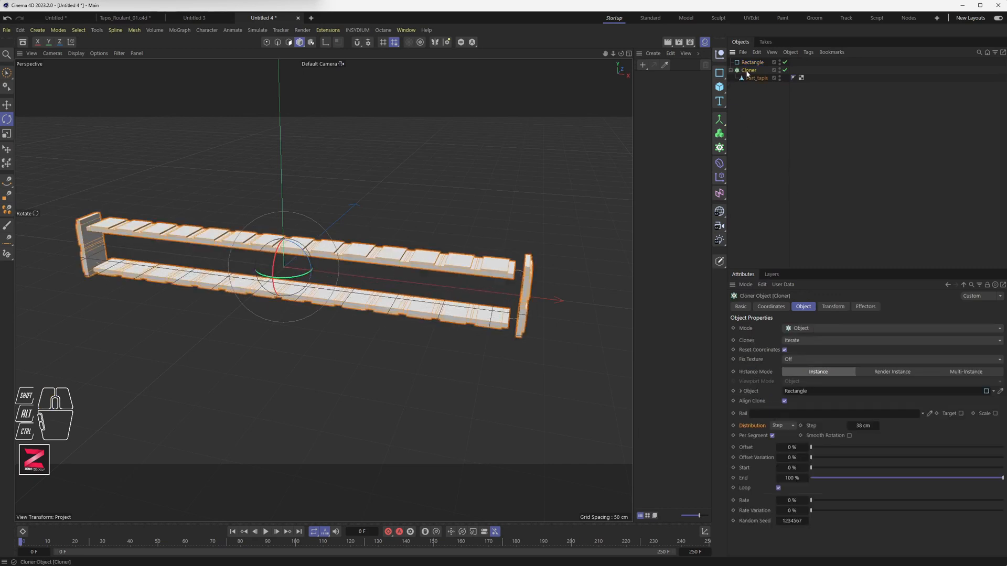
{"action": "left_click", "coordinate": [849, 436]}
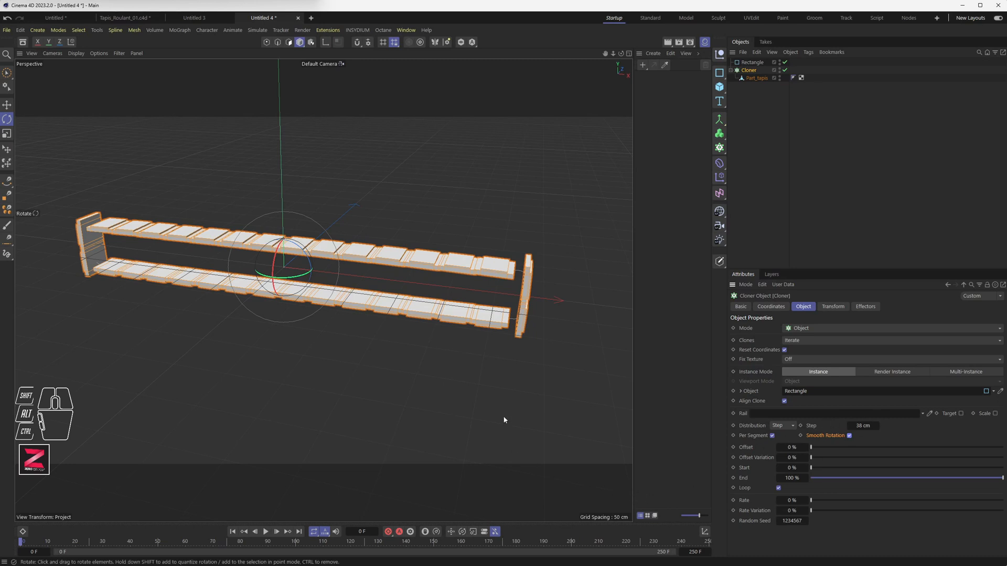
{"action": "left_click", "coordinate": [785, 70]}
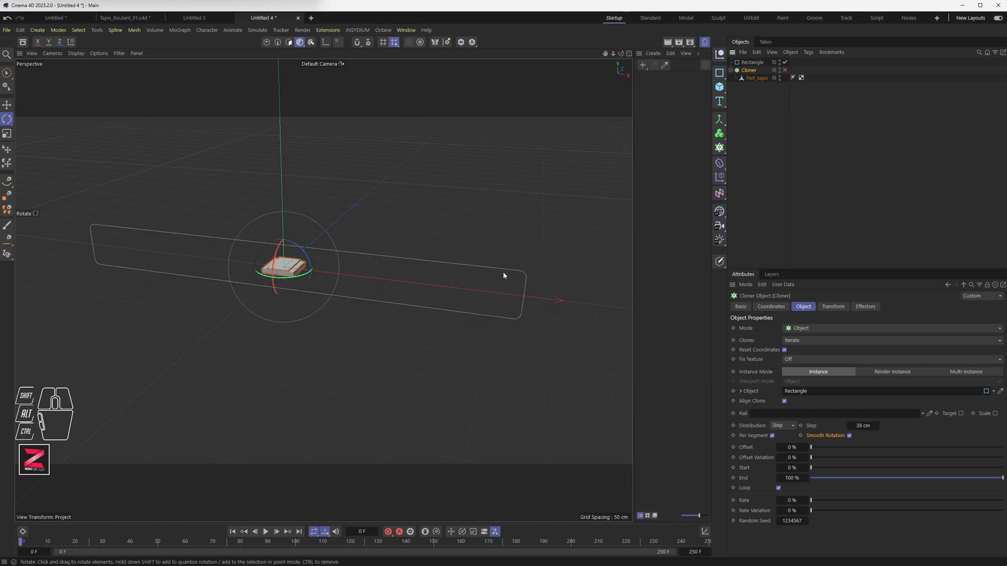
Increase the rectangle spline's corner radius to 28.5 cm for fully rounded ends and switch the Cloner back on.
{"action": "left_click", "coordinate": [752, 61]}
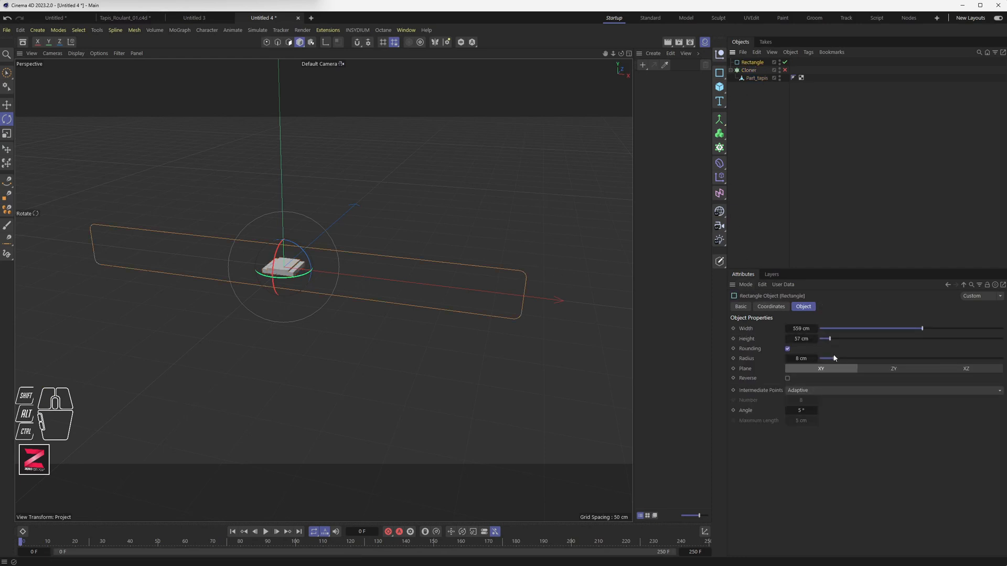
{"action": "left_click_drag", "start_coordinate": [832, 359], "coordinate": [879, 366]}
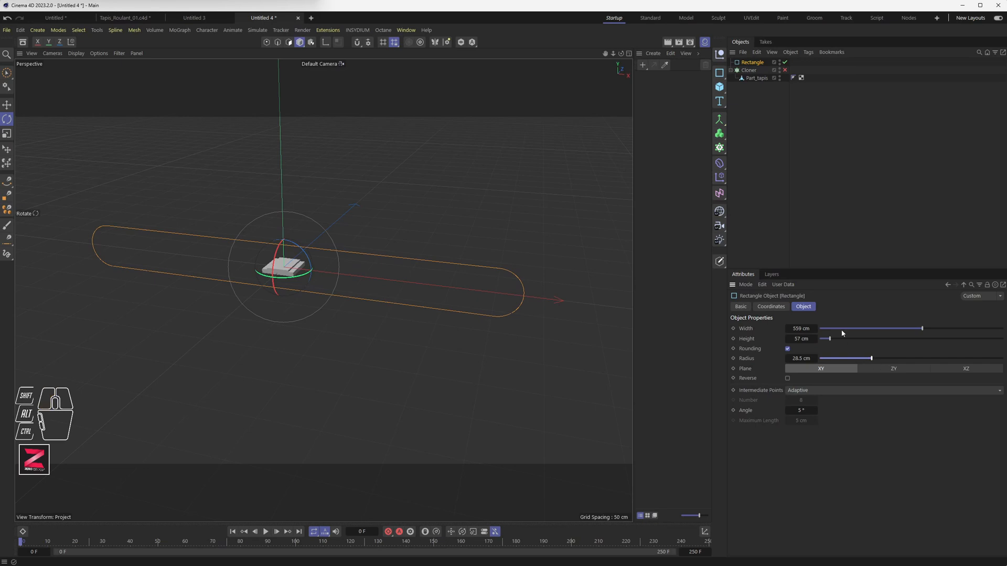
{"action": "left_click", "coordinate": [750, 70]}
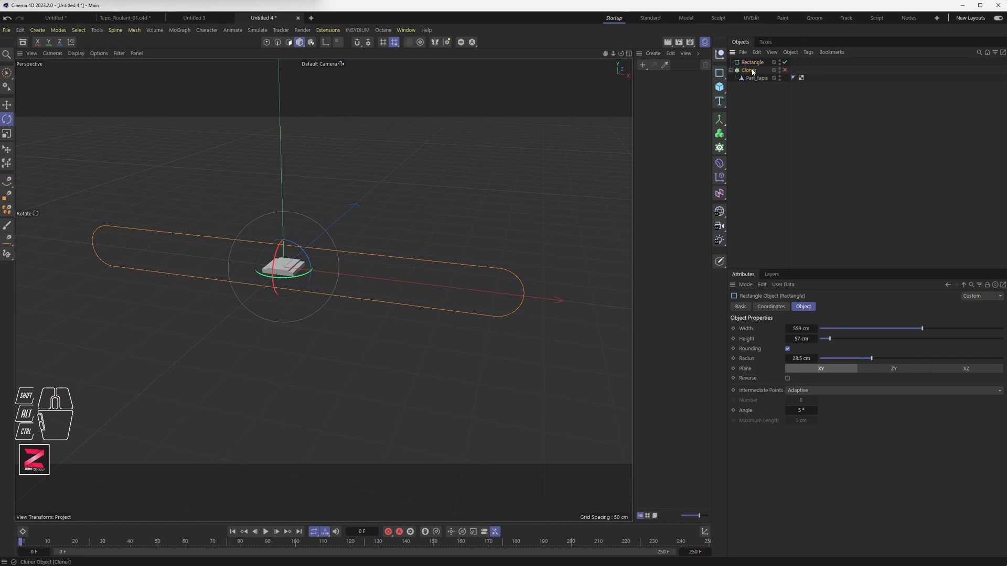
{"action": "left_click", "coordinate": [784, 70]}
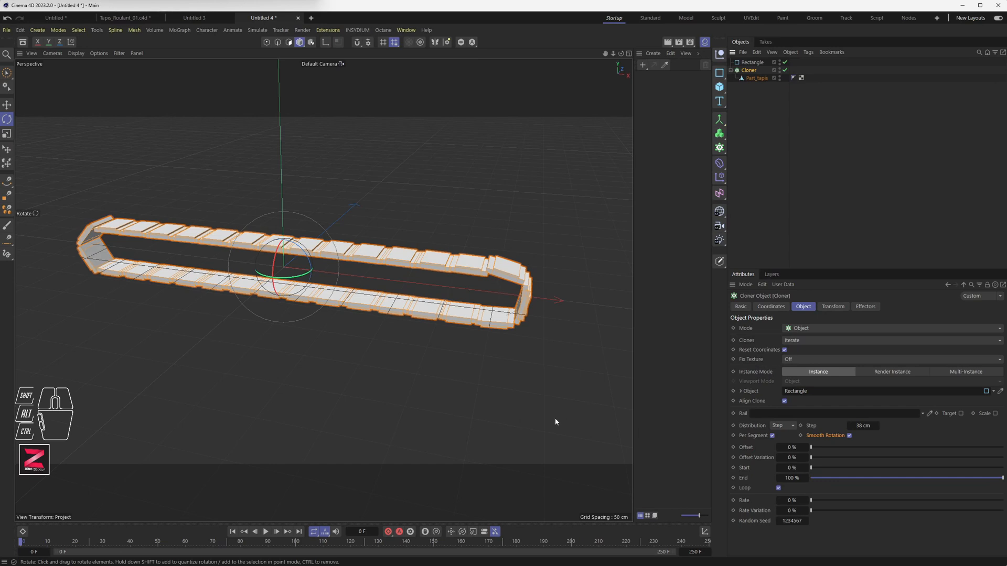
Toggle the Cloner's Smooth Rotation off and on to compare how the slats turn at the belt's rounded end.
{"action": "left_click", "coordinate": [849, 436]}
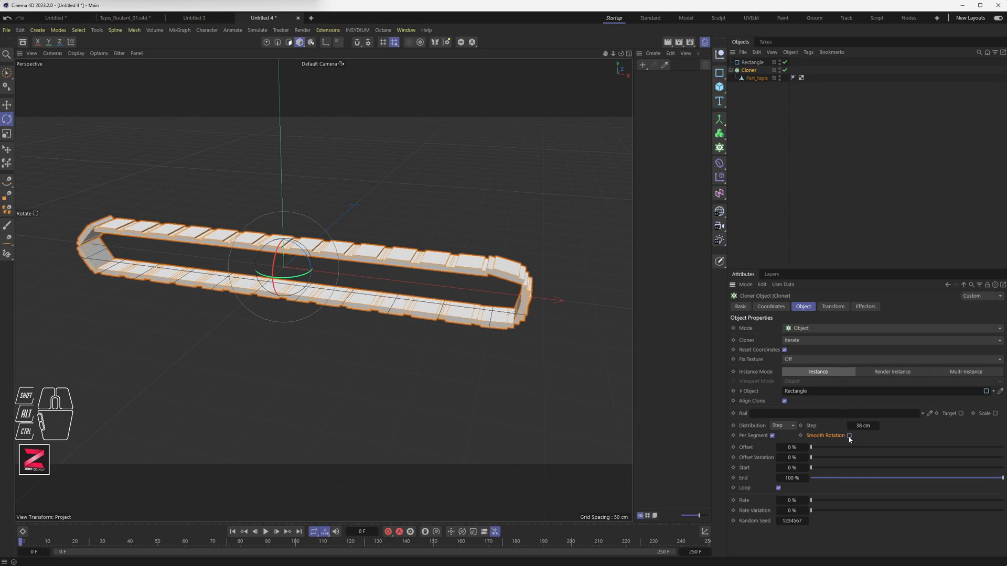
{"action": "scroll", "coordinate": [539, 292], "scroll_direction": "up", "scroll_amount": 5}
{"action": "left_click_drag", "start_coordinate": [539, 292], "coordinate": [462, 314], "text": "alt"}
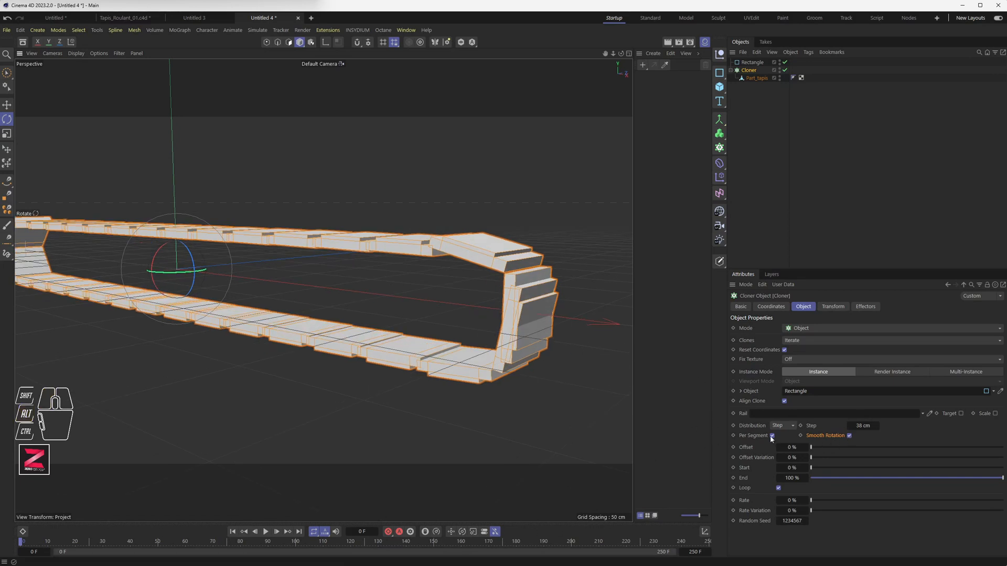
Try different Cloner step distances, from 1 cm up to 42.01 cm, to close the slats around the rounded end.
{"action": "left_click_drag", "start_coordinate": [862, 426], "coordinate": [843, 425]}
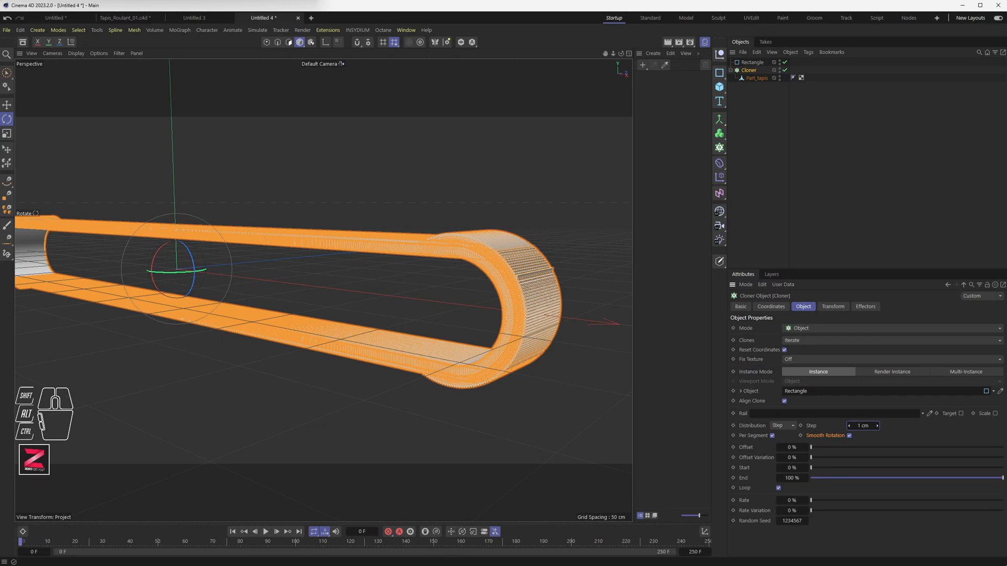
{"action": "left_click_drag", "start_coordinate": [848, 426], "coordinate": [868, 426]}
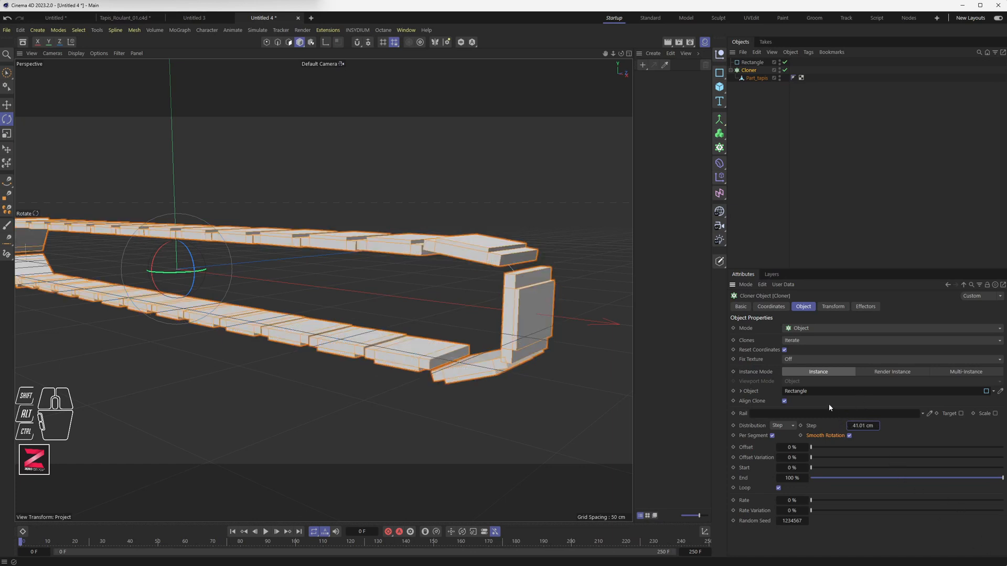
{"action": "left_click_drag", "start_coordinate": [863, 426], "coordinate": [864, 426]}
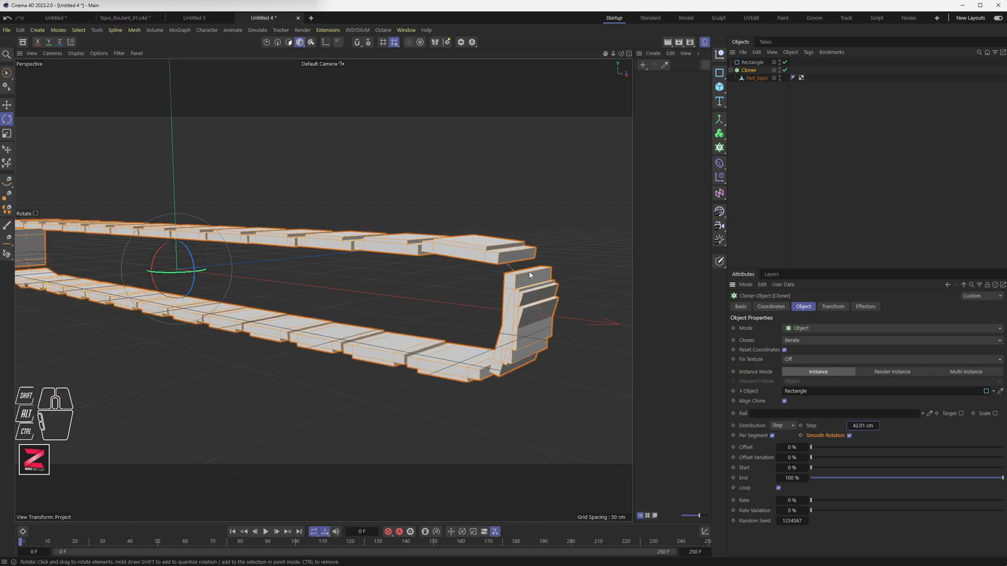
{"action": "scroll", "coordinate": [544, 322], "scroll_direction": "up", "scroll_amount": 2}
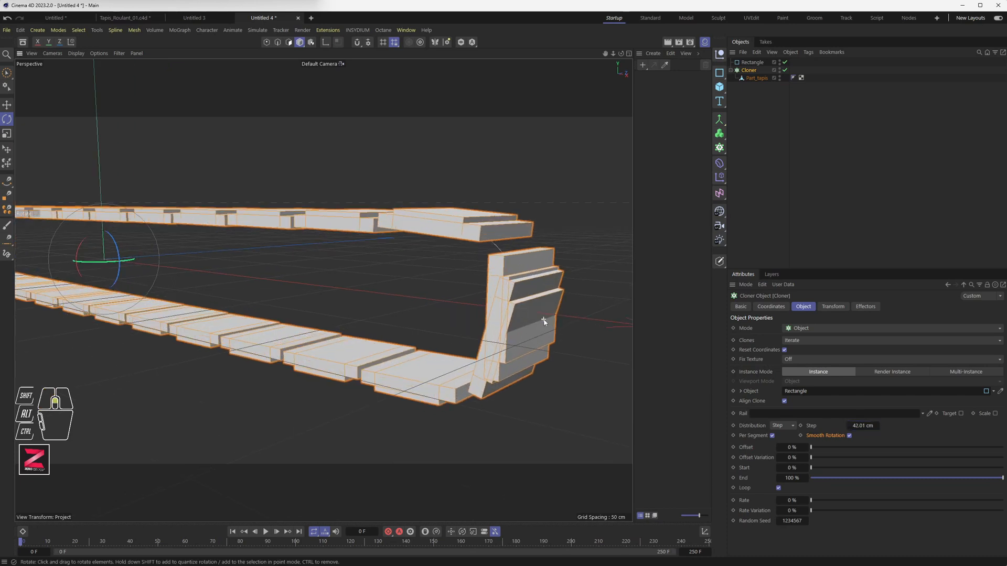
Switch the Cloner off and set the rectangle spline's intermediate points to Uniform with a number of 12.
{"action": "left_click", "coordinate": [751, 62]}
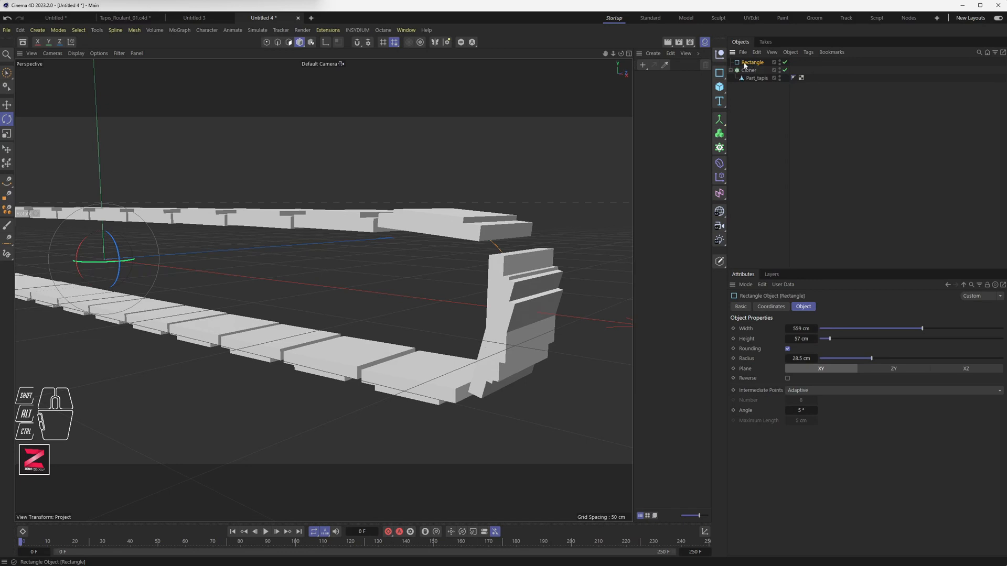
{"action": "left_click", "coordinate": [785, 69]}
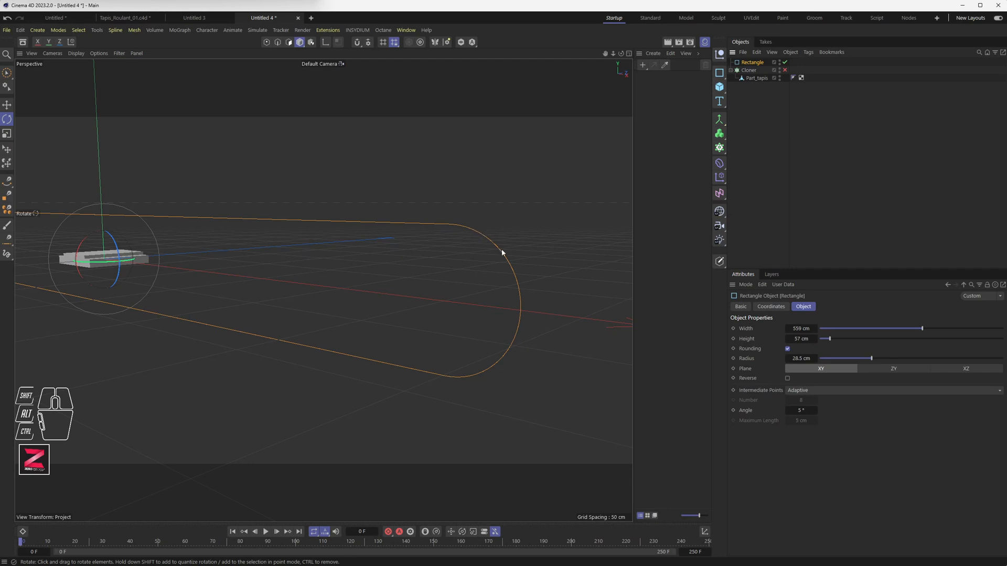
{"action": "left_click", "coordinate": [807, 409]}
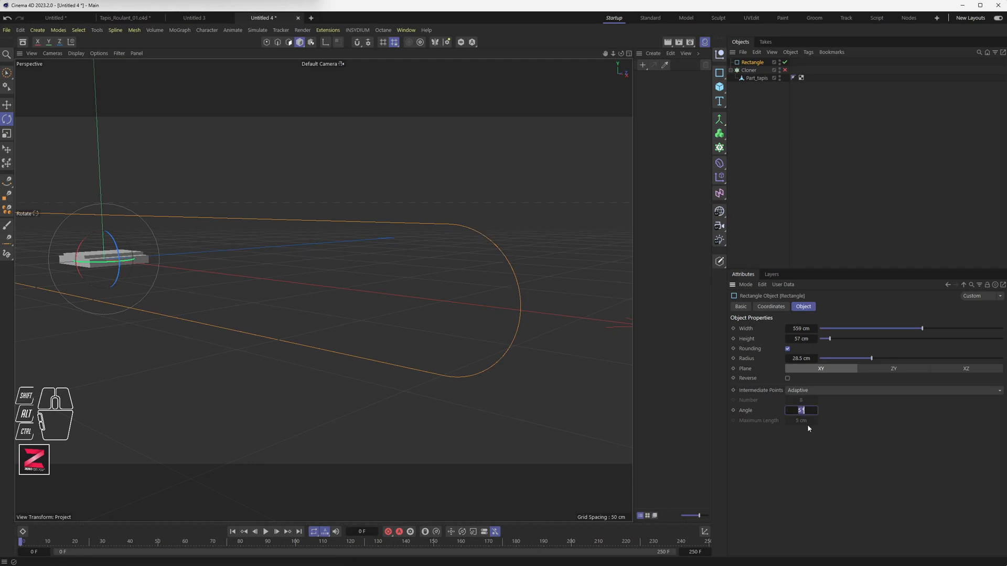
{"action": "left_click", "coordinate": [809, 391]}
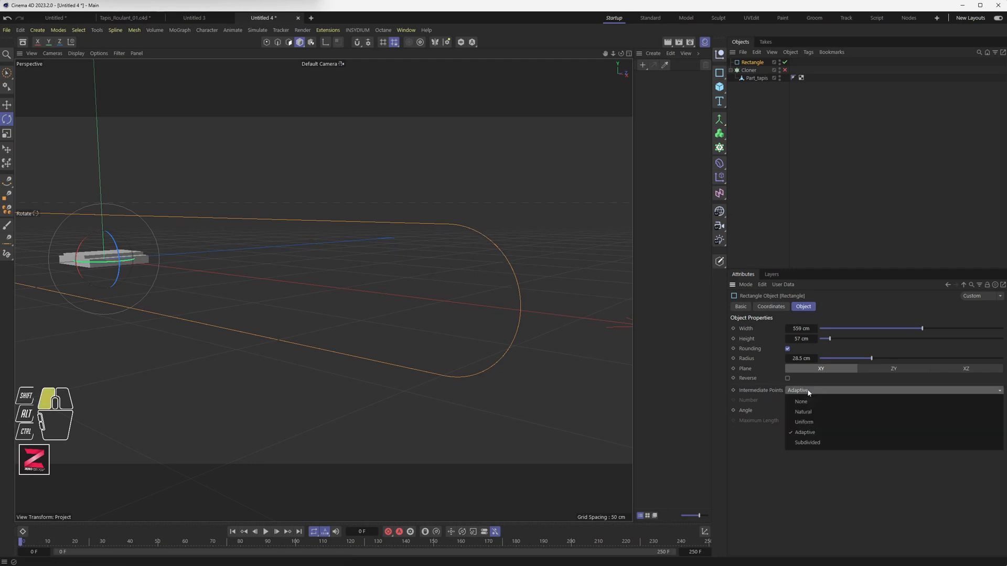
{"action": "left_click", "coordinate": [812, 422]}
{"action": "left_click_drag", "start_coordinate": [808, 404], "coordinate": [818, 404]}
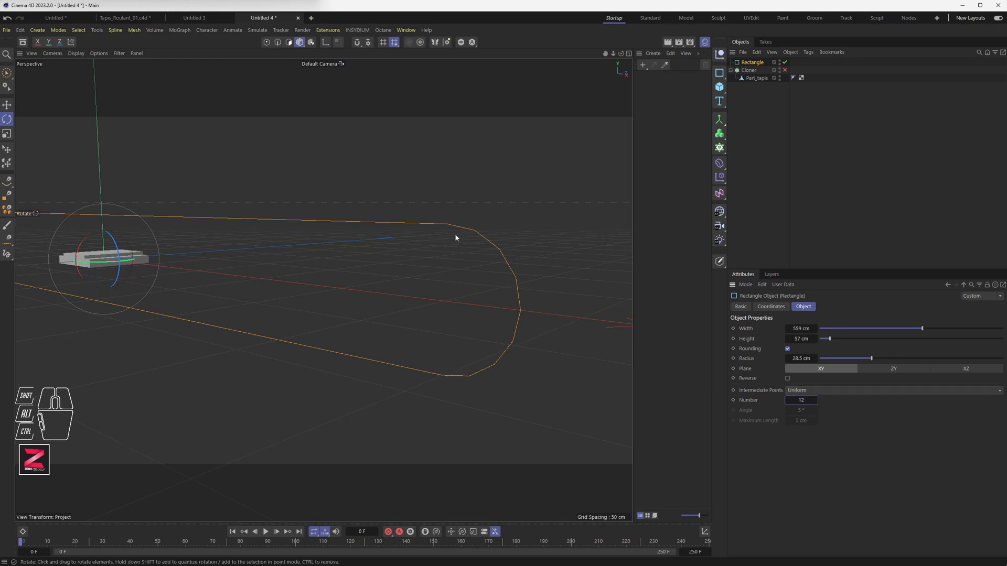
{"action": "left_click_drag", "start_coordinate": [364, 269], "coordinate": [288, 297], "text": "alt"}
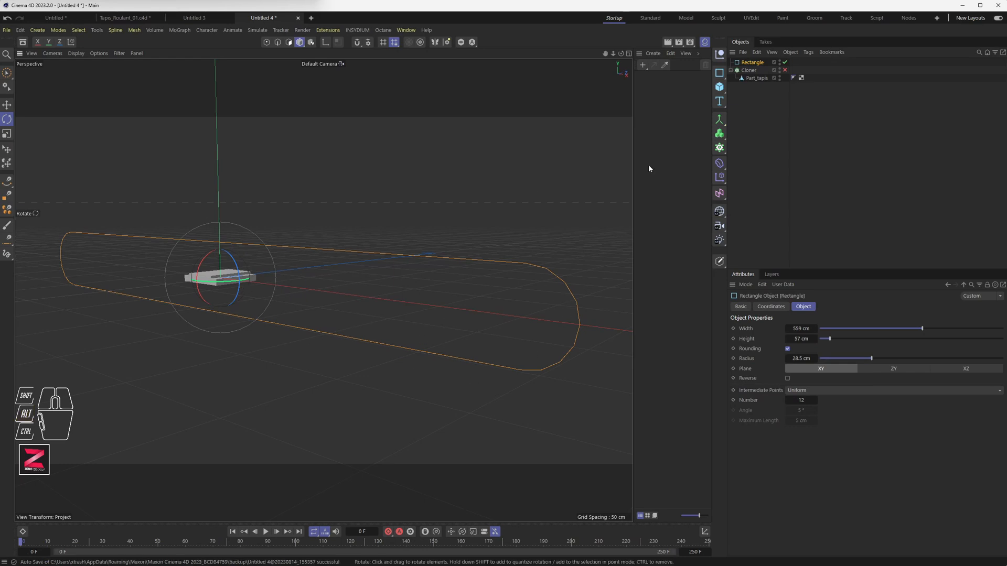
Duplicate the rectangle spline and convert the copy to an editable spline in point mode.
{"action": "left_click_drag", "start_coordinate": [758, 63], "coordinate": [756, 94], "text": "ctrl"}
{"action": "left_click", "coordinate": [751, 89]}
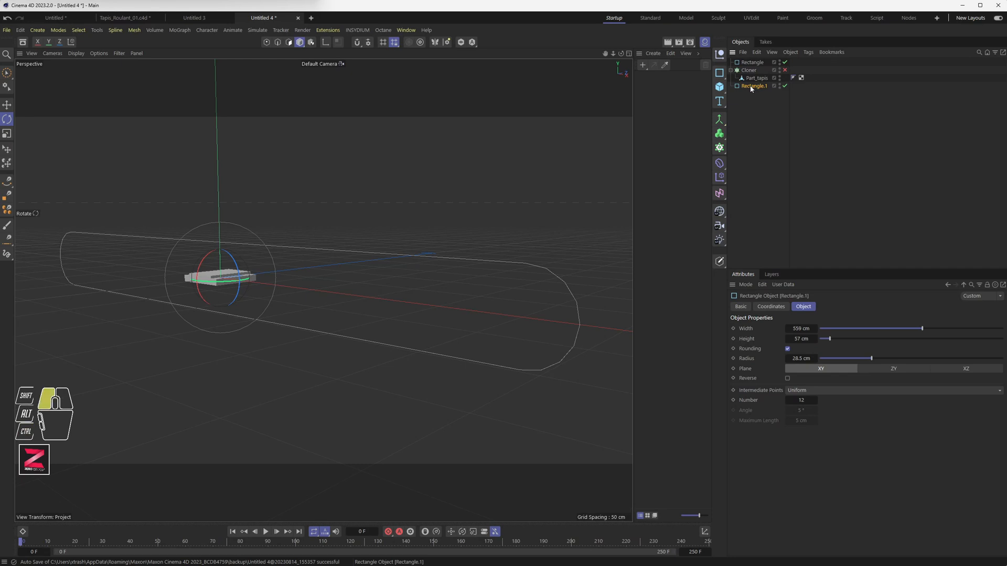
{"action": "left_click", "coordinate": [719, 262]}
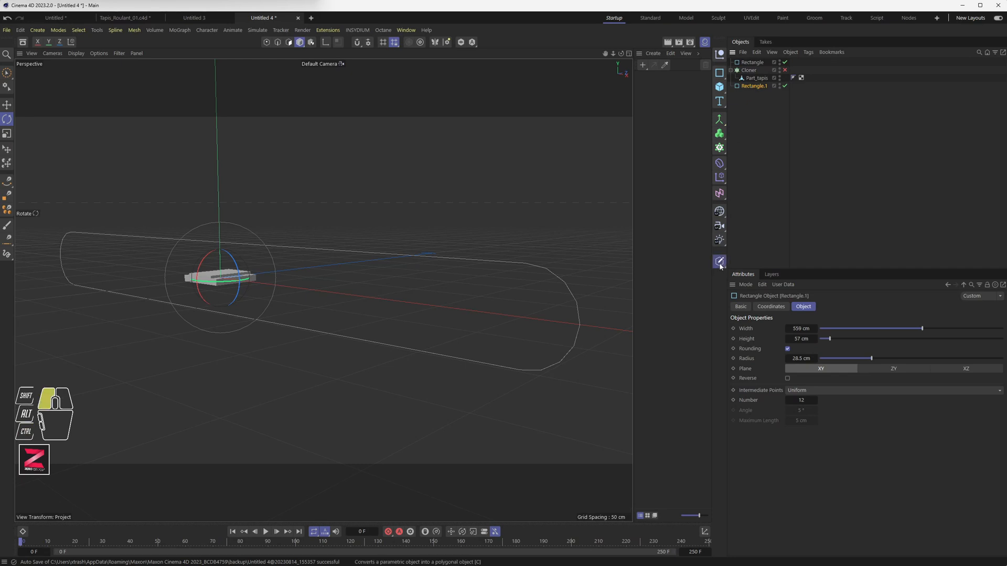
{"action": "left_click", "coordinate": [266, 42]}
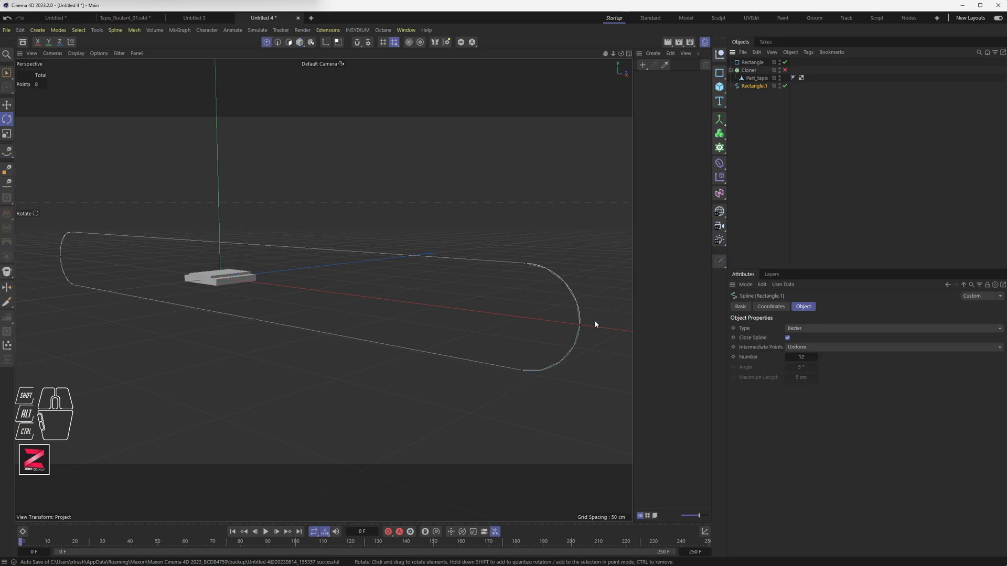
Examine the duplicate spline's points by rectangle-selecting those of one rounded end and those of the other.
{"action": "scroll", "coordinate": [595, 324], "scroll_direction": "up", "scroll_amount": 5}
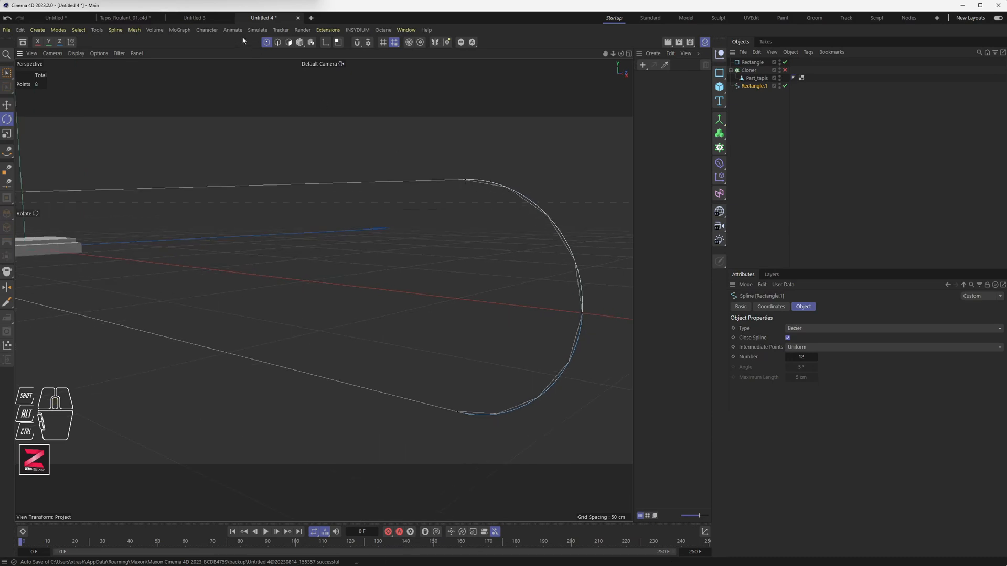
{"action": "left_click", "coordinate": [6, 74]}
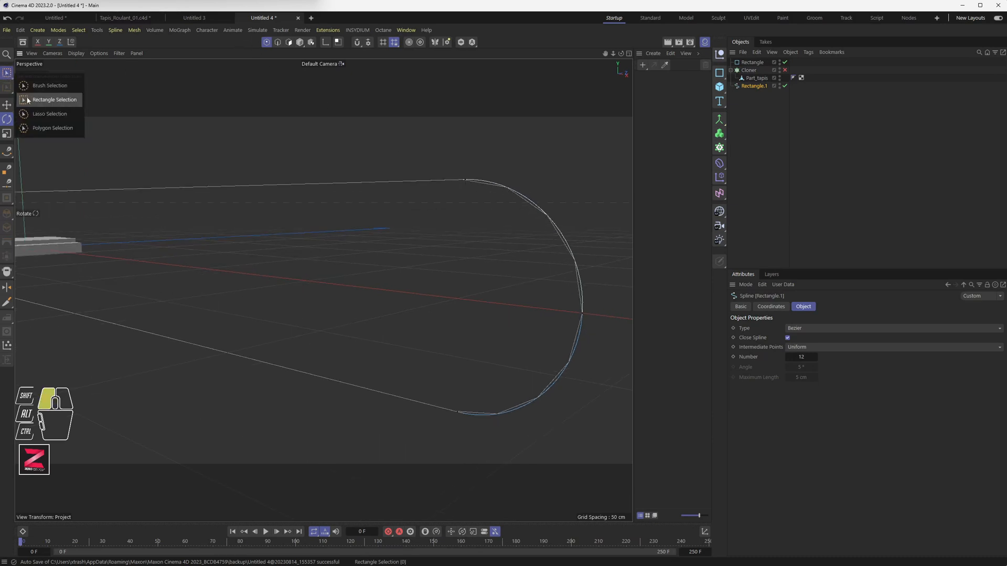
{"action": "left_click", "coordinate": [54, 100]}
{"action": "left_click_drag", "start_coordinate": [394, 125], "coordinate": [632, 522]}
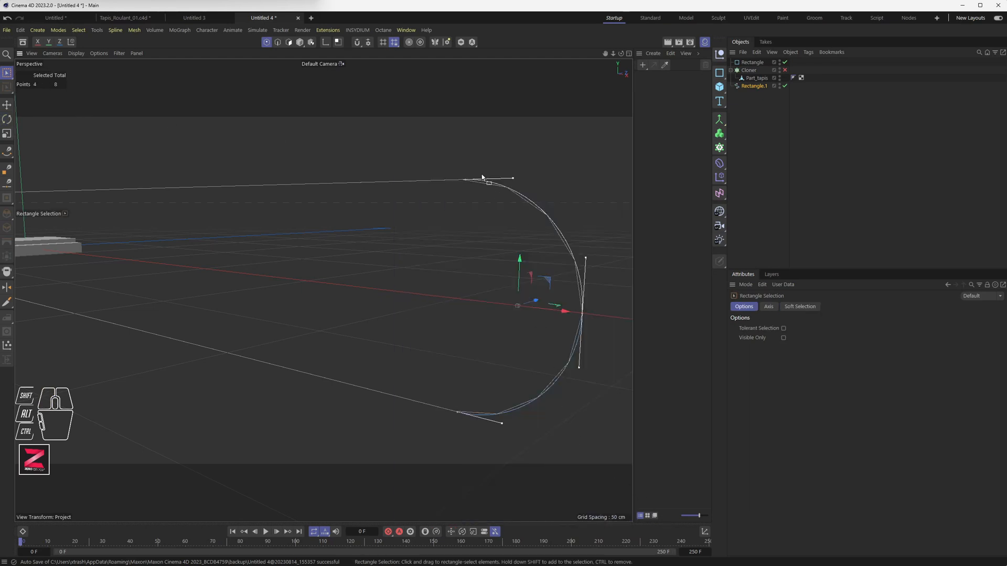
{"action": "scroll", "coordinate": [488, 356], "scroll_direction": "down", "scroll_amount": 3}
{"action": "scroll", "coordinate": [485, 357], "scroll_direction": "down", "scroll_amount": 3}
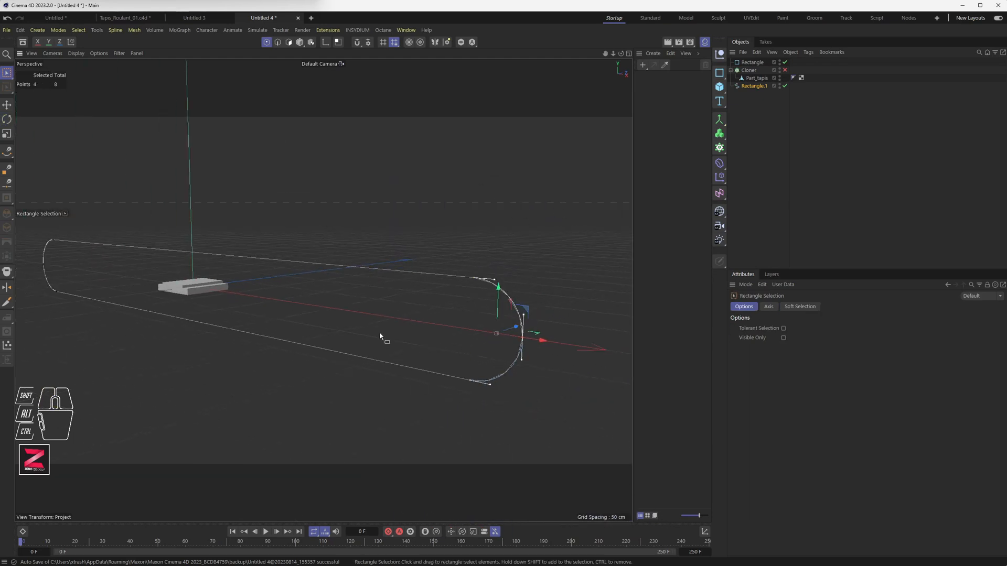
{"action": "middle_click_drag", "start_coordinate": [382, 337], "coordinate": [418, 337], "text": "alt"}
{"action": "left_click", "coordinate": [65, 214]}
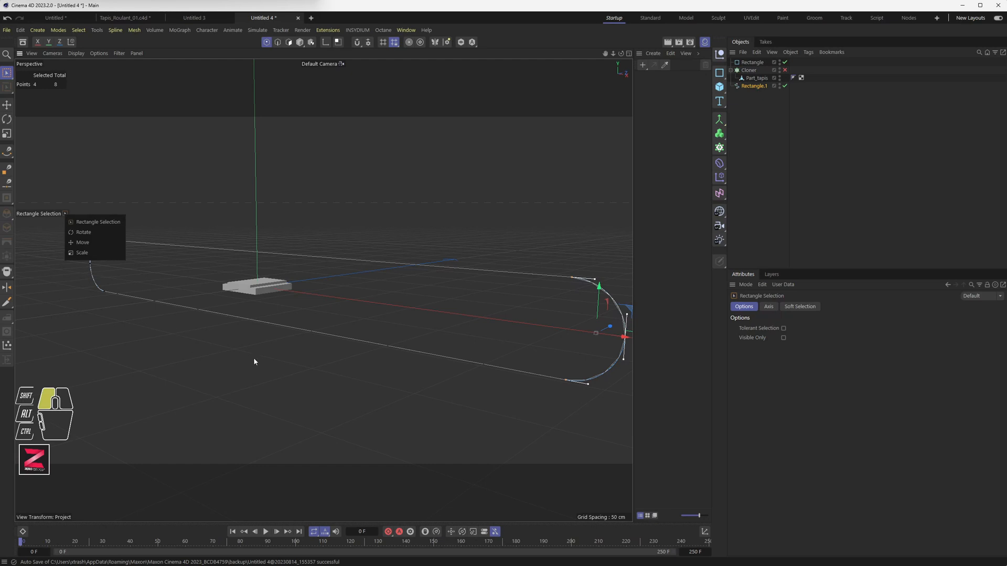
{"action": "left_click_drag", "start_coordinate": [86, 218], "coordinate": [312, 358]}
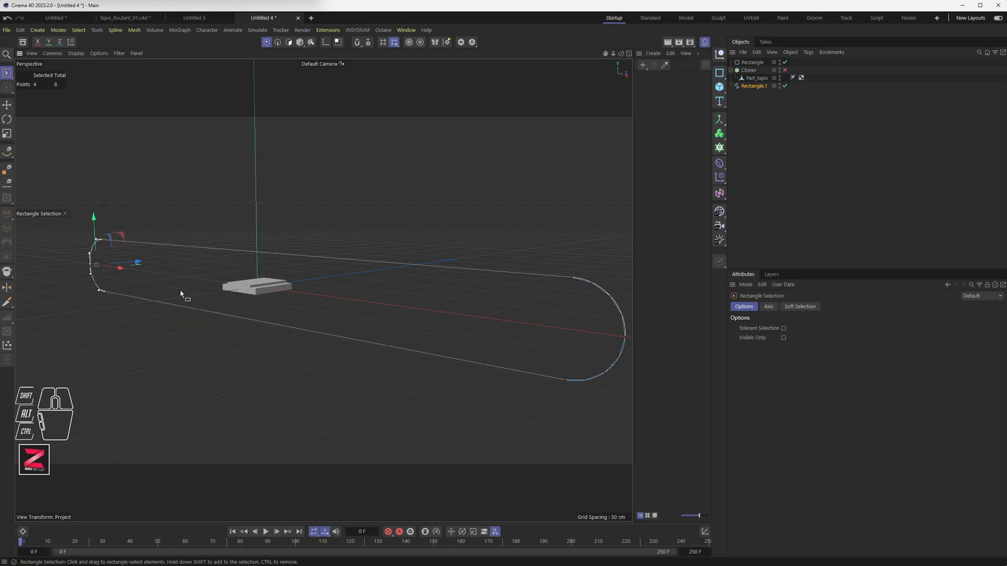
Delete the duplicate rectangle spline.
{"action": "left_click", "coordinate": [754, 86]}
{"action": "key", "text": "Delete"}
Set the original rectangle spline's intermediate points to Natural and switch the Cloner on to check the rounded end.
{"action": "left_click", "coordinate": [751, 63]}
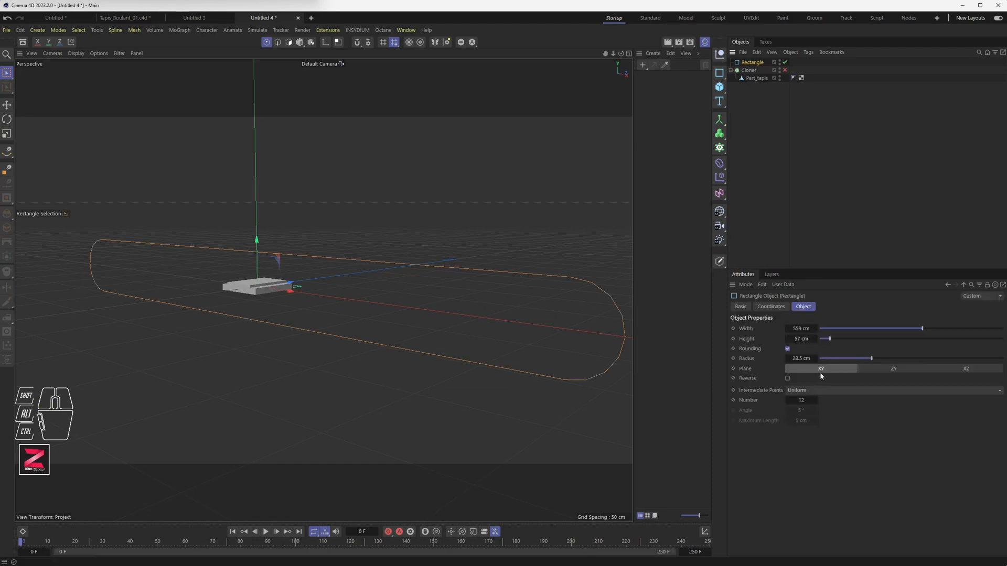
{"action": "left_click", "coordinate": [822, 390]}
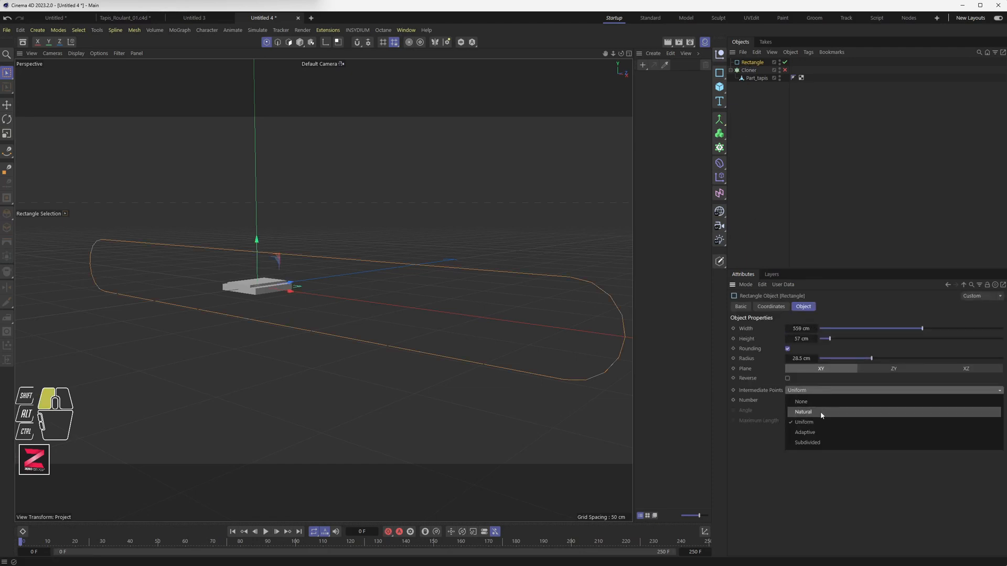
{"action": "left_click", "coordinate": [820, 411]}
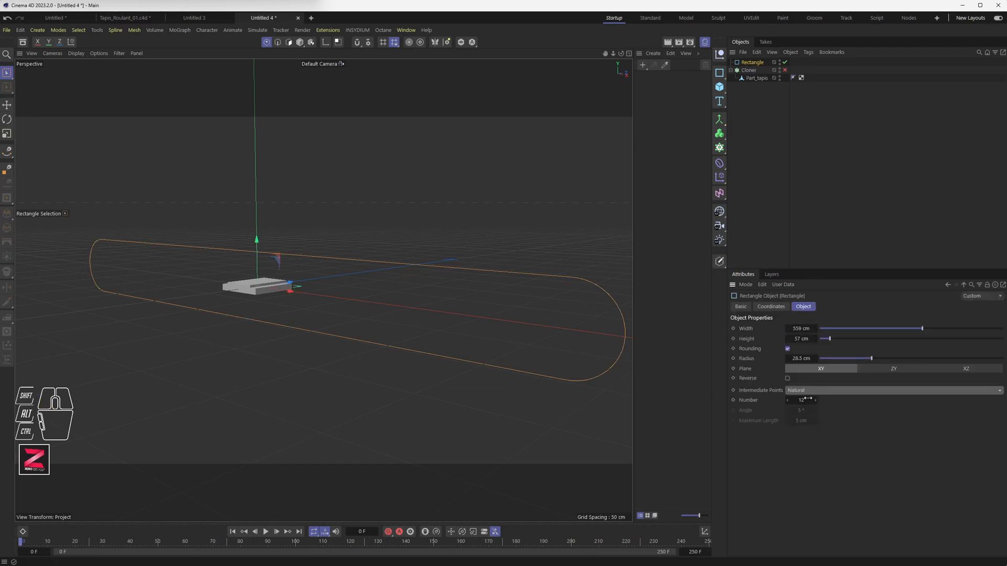
{"action": "left_click", "coordinate": [784, 70]}
{"action": "left_click_drag", "start_coordinate": [572, 211], "coordinate": [439, 316], "text": "alt"}
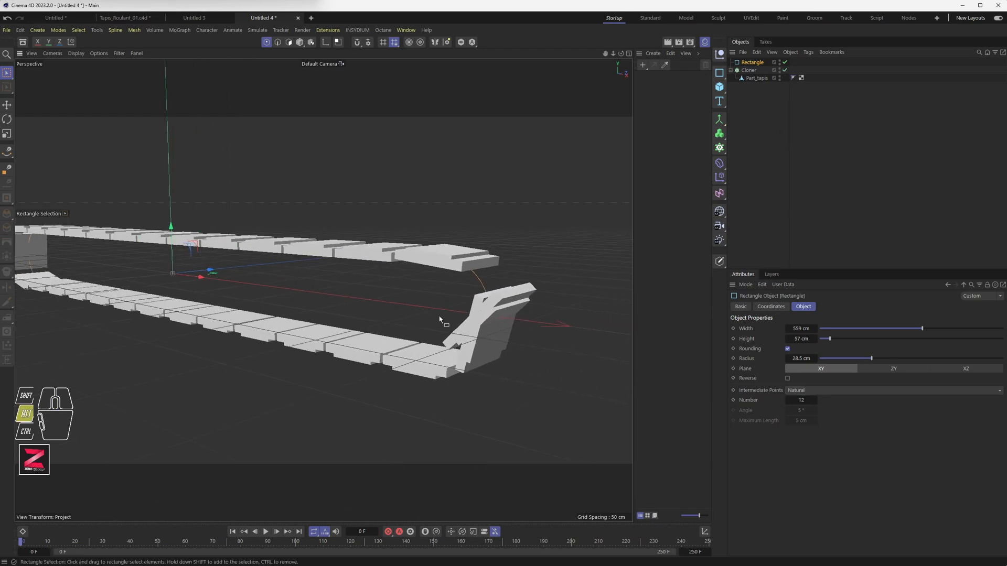
{"action": "scroll", "coordinate": [472, 314], "scroll_direction": "up", "scroll_amount": 3}
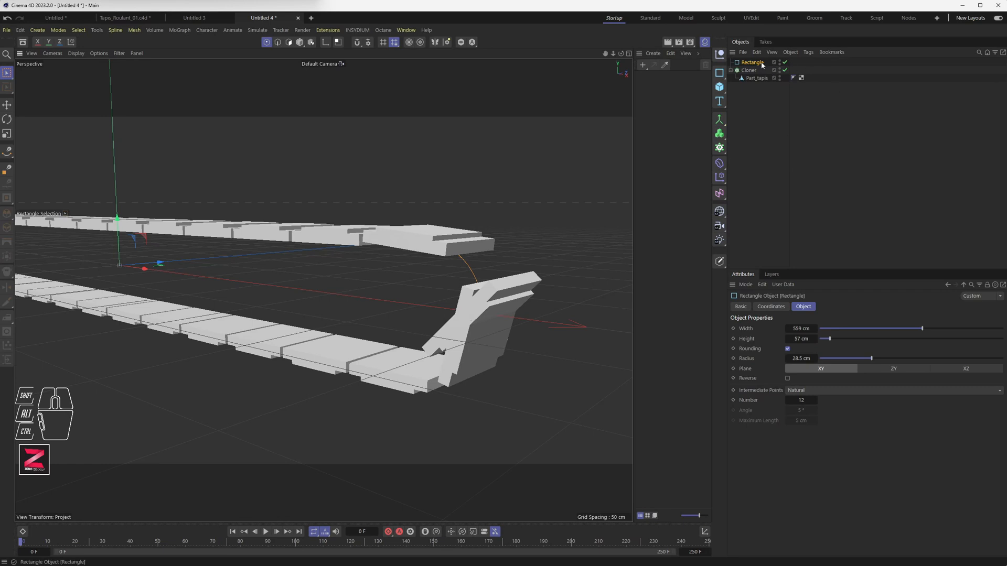
Set the rectangle spline's intermediate points to Uniform with a number of 20.
{"action": "left_click", "coordinate": [806, 391]}
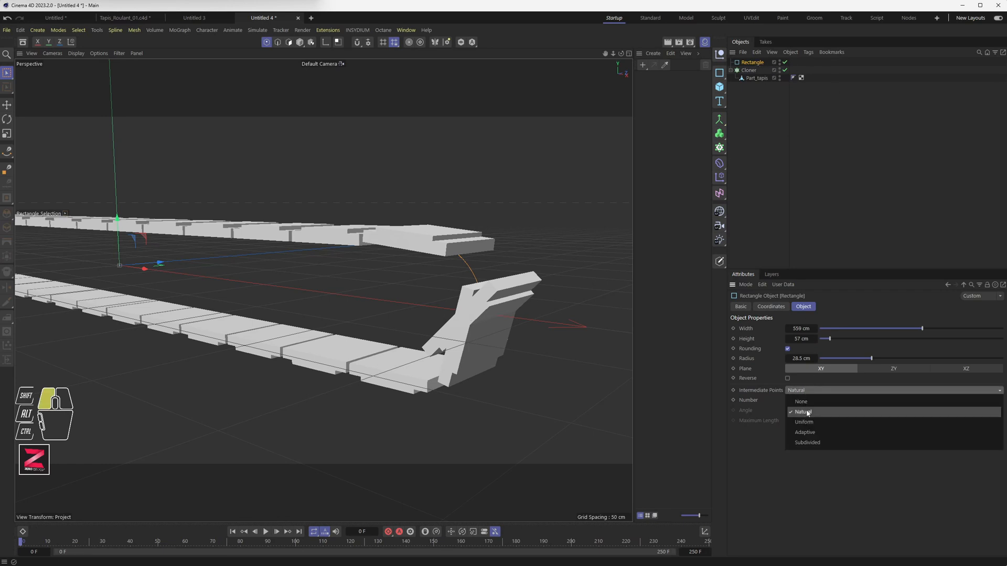
{"action": "left_click", "coordinate": [810, 420]}
{"action": "mouse_move", "coordinate": [815, 400]}
{"action": "left_mouse_down"}
{"action": "mouse_move", "coordinate": [768, 400]}
{"action": "mouse_move", "coordinate": [834, 401]}
{"action": "mouse_move", "coordinate": [806, 401]}
{"action": "left_mouse_up"}
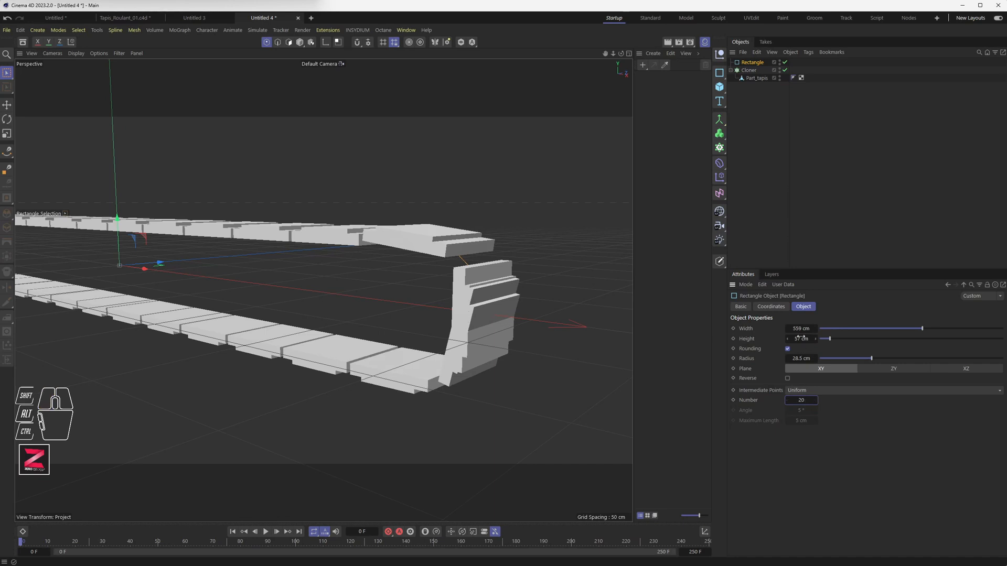
Reduce the Cloner's step to 37.01 cm to bring the slats closer together along the belt.
{"action": "left_click", "coordinate": [749, 70]}
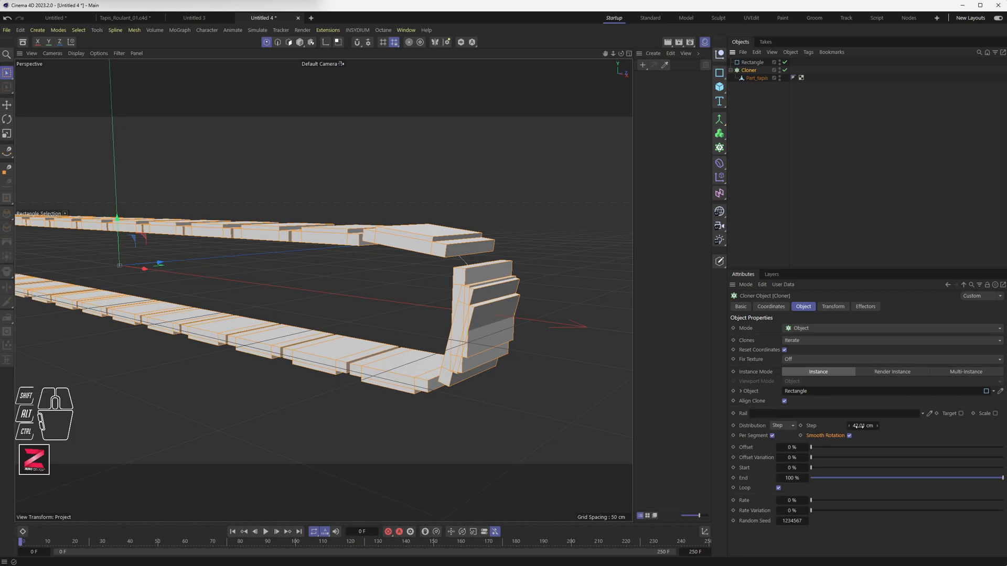
{"action": "mouse_move", "coordinate": [859, 426]}
{"action": "left_mouse_down"}
{"action": "mouse_move", "coordinate": [889, 426]}
{"action": "mouse_move", "coordinate": [853, 426]}
{"action": "left_mouse_up"}
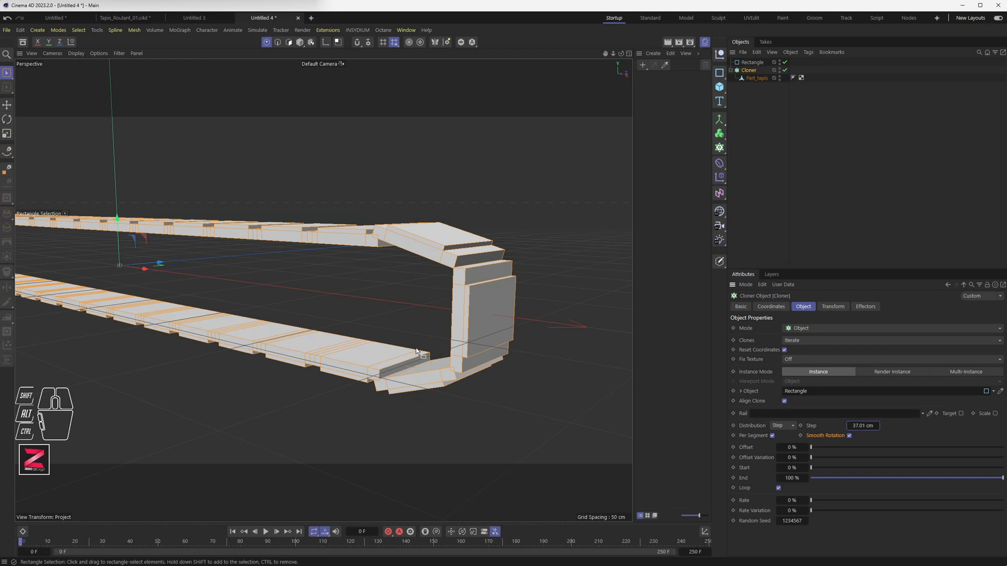
{"action": "left_click_drag", "start_coordinate": [295, 343], "coordinate": [341, 330], "text": "alt"}
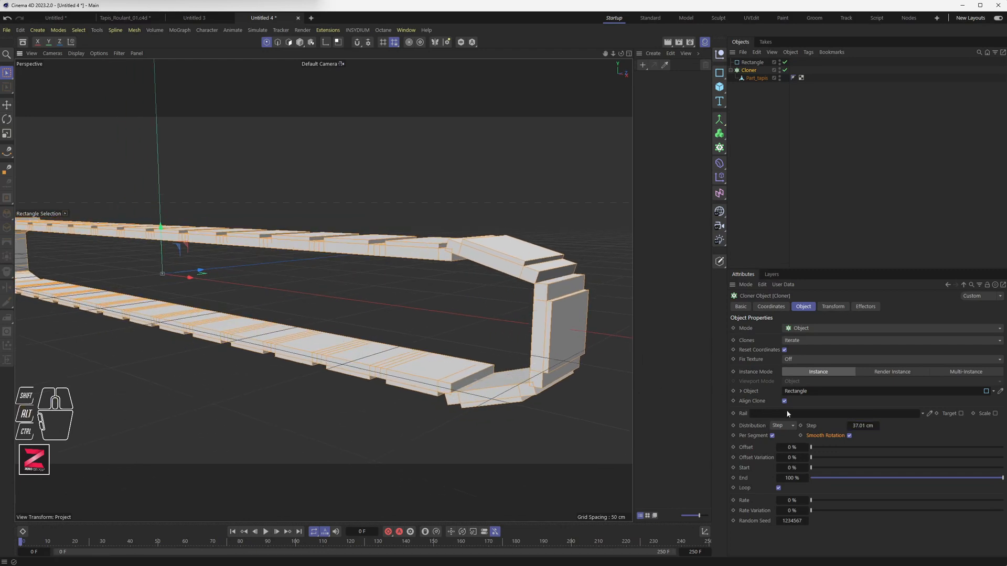
Set the Cloner's step to 37 cm and check the slat spacing around the whole belt.
{"action": "double_click", "coordinate": [863, 426]}
{"action": "type", "text": "37"}
{"action": "key", "text": "Return"}
{"action": "left_click_drag", "start_coordinate": [299, 314], "coordinate": [261, 321], "text": "alt"}
{"action": "middle_click_drag", "start_coordinate": [261, 321], "coordinate": [367, 316], "text": "alt"}
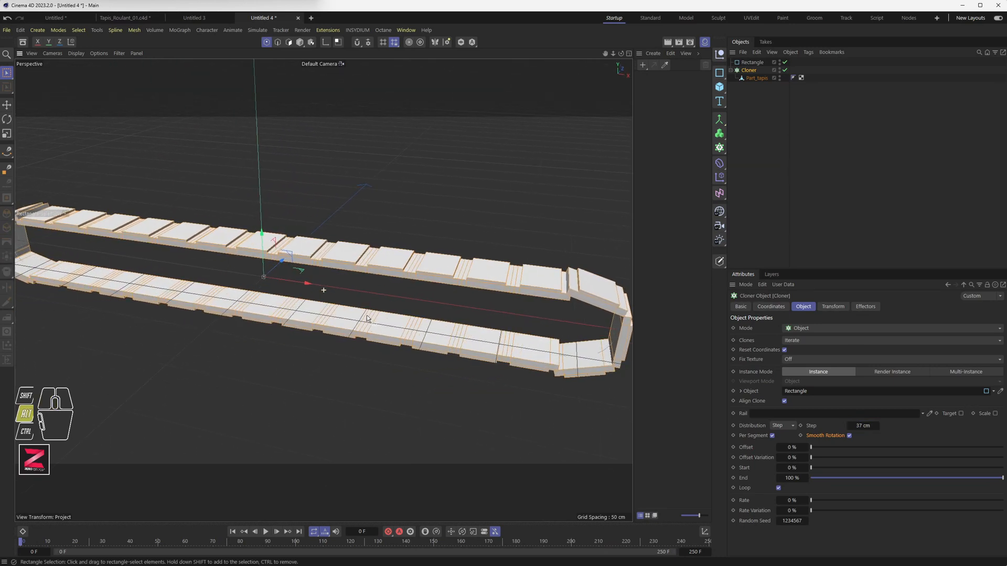
{"action": "scroll", "coordinate": [367, 319], "scroll_direction": "down", "scroll_amount": 2, "text": "alt"}
{"action": "mouse_move", "coordinate": [256, 335]}
{"action": "left_mouse_down", "text": "alt"}
{"action": "mouse_move", "coordinate": [270, 318]}
{"action": "mouse_move", "coordinate": [282, 325]}
{"action": "mouse_move", "coordinate": [261, 357]}
{"action": "mouse_move", "coordinate": [254, 348]}
{"action": "left_mouse_up", "text": "alt"}
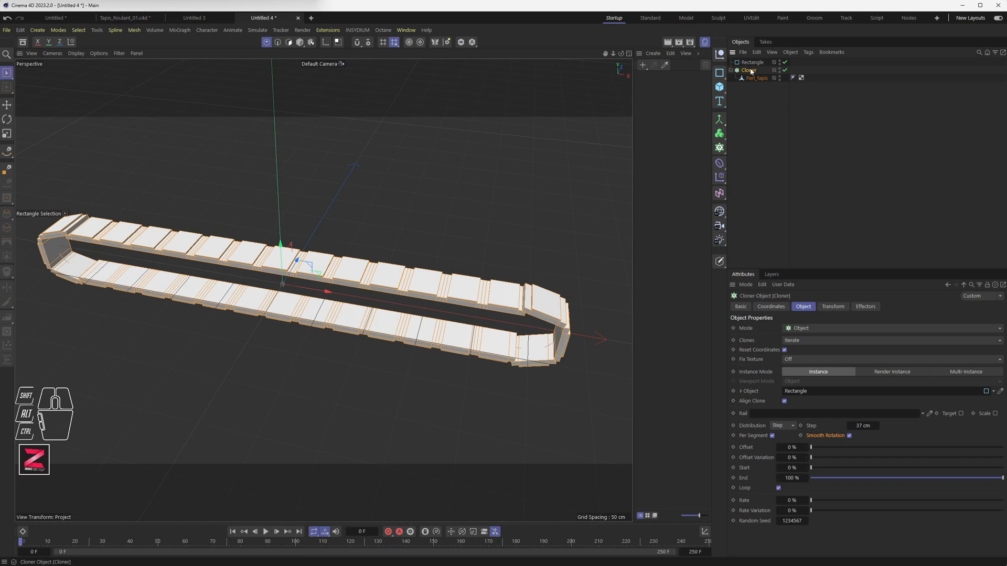
Extend the timeline to 500 frames and keyframe the Cloner's Offset at 0% on frame 0.
{"action": "left_click", "coordinate": [750, 449]}
{"action": "mouse_move", "coordinate": [811, 450]}
{"action": "left_mouse_down"}
{"action": "mouse_move", "coordinate": [922, 451]}
{"action": "mouse_move", "coordinate": [797, 450]}
{"action": "left_mouse_up"}
{"action": "mouse_move", "coordinate": [30, 543]}
{"action": "left_mouse_down"}
{"action": "mouse_move", "coordinate": [45, 543]}
{"action": "mouse_move", "coordinate": [16, 543]}
{"action": "left_mouse_up"}
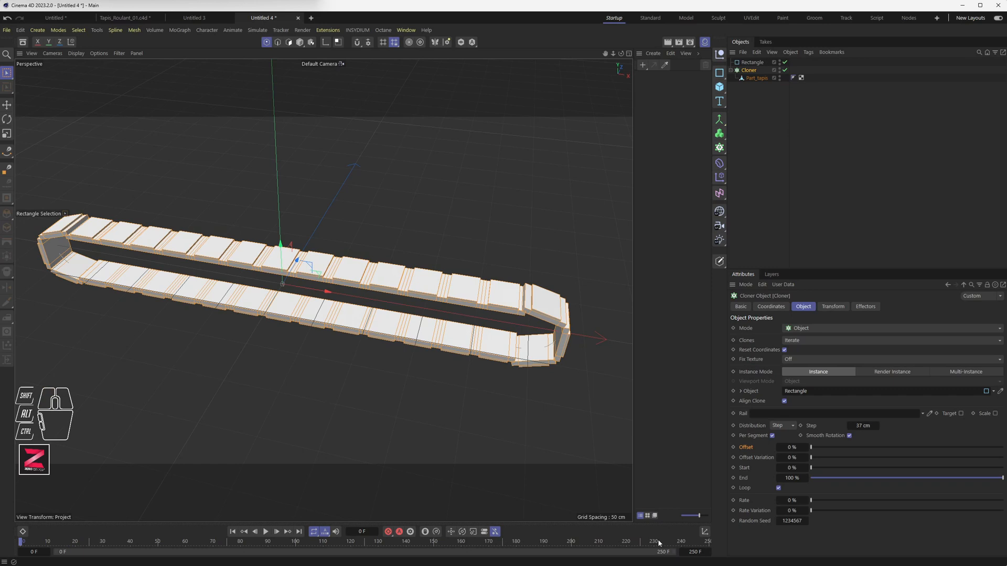
{"action": "left_click", "coordinate": [695, 551]}
{"action": "type", "text": "500"}
{"action": "key", "text": "Return"}
{"action": "left_click", "coordinate": [733, 447]}
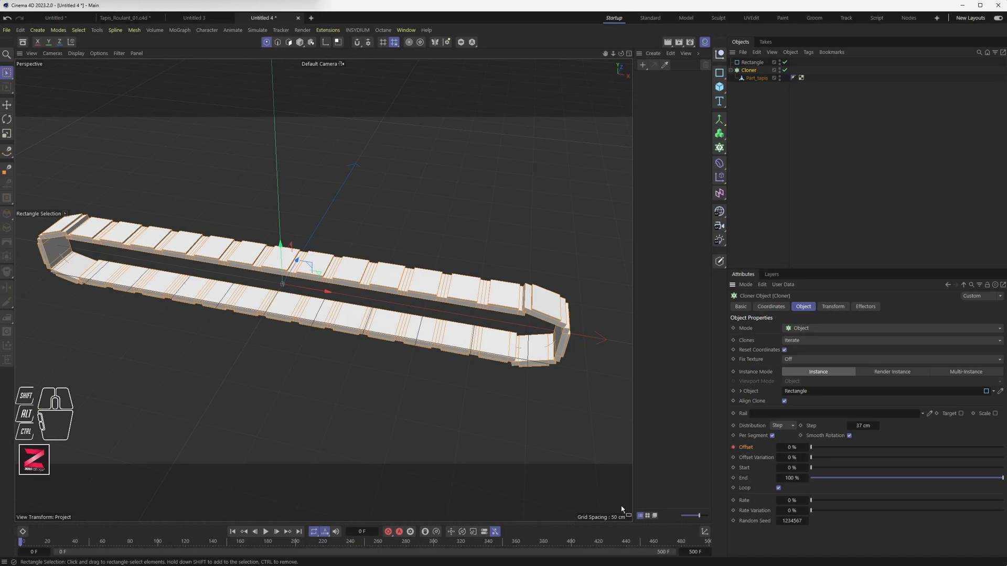
Keyframe the Cloner's Offset at -150% on frame 301, and return to frame 0.
{"action": "left_click_drag", "start_coordinate": [180, 542], "coordinate": [435, 544]}
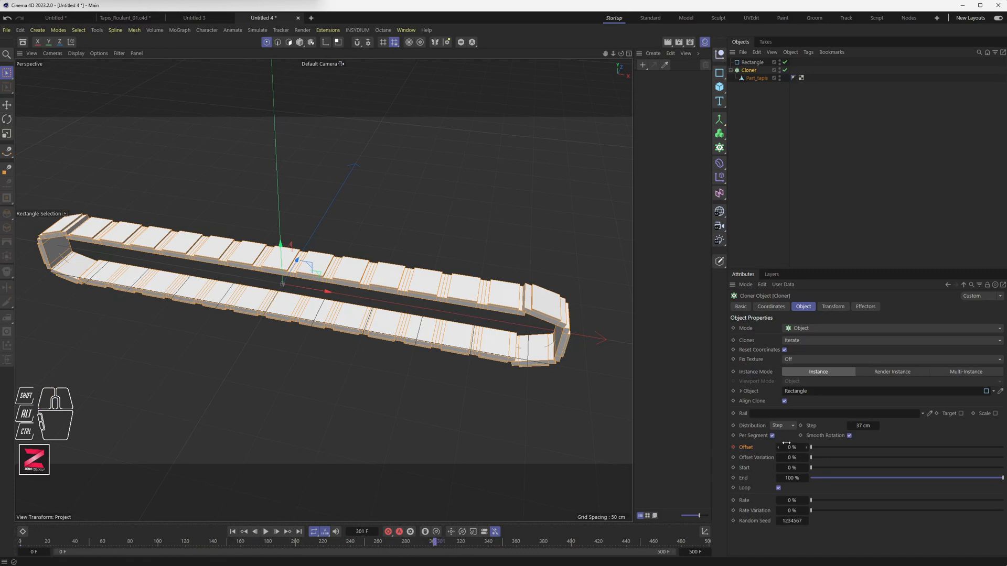
{"action": "left_click_drag", "start_coordinate": [791, 447], "coordinate": [741, 447]}
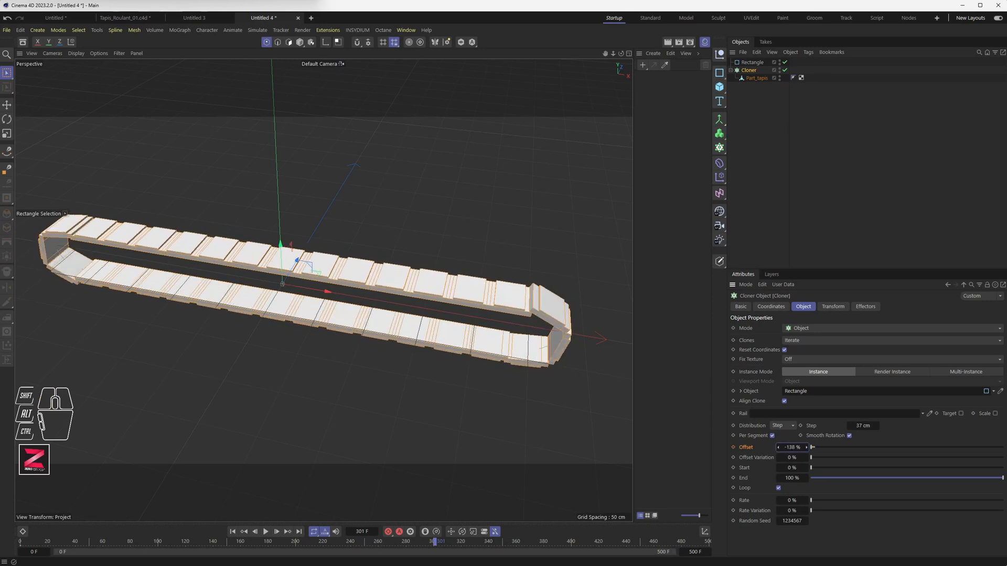
{"action": "double_click", "coordinate": [794, 446]}
{"action": "key", "text": "BackSpace"}
{"action": "type", "text": "-150"}
{"action": "key", "text": "Return"}
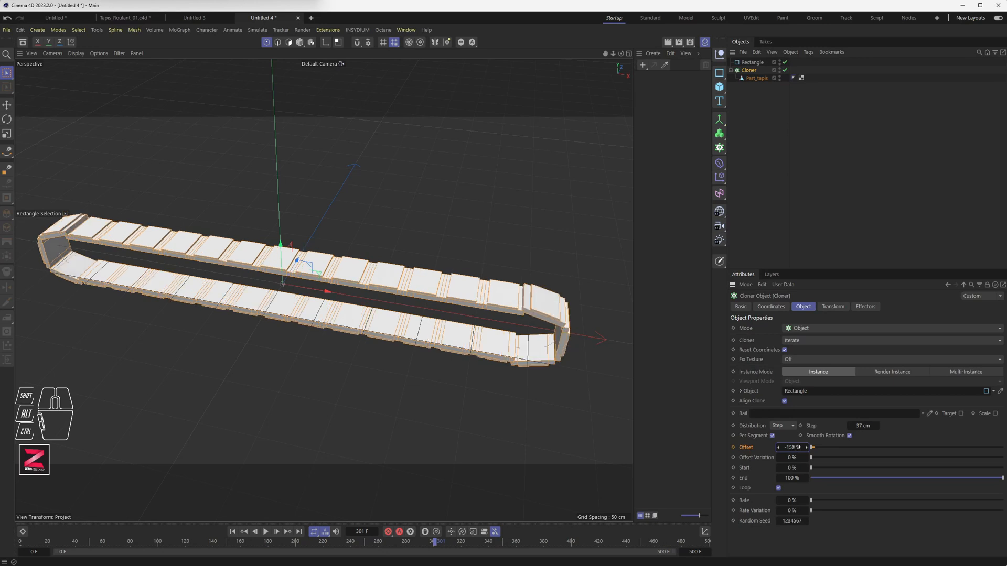
{"action": "left_click", "coordinate": [733, 446]}
{"action": "left_click_drag", "start_coordinate": [50, 543], "coordinate": [19, 536]}
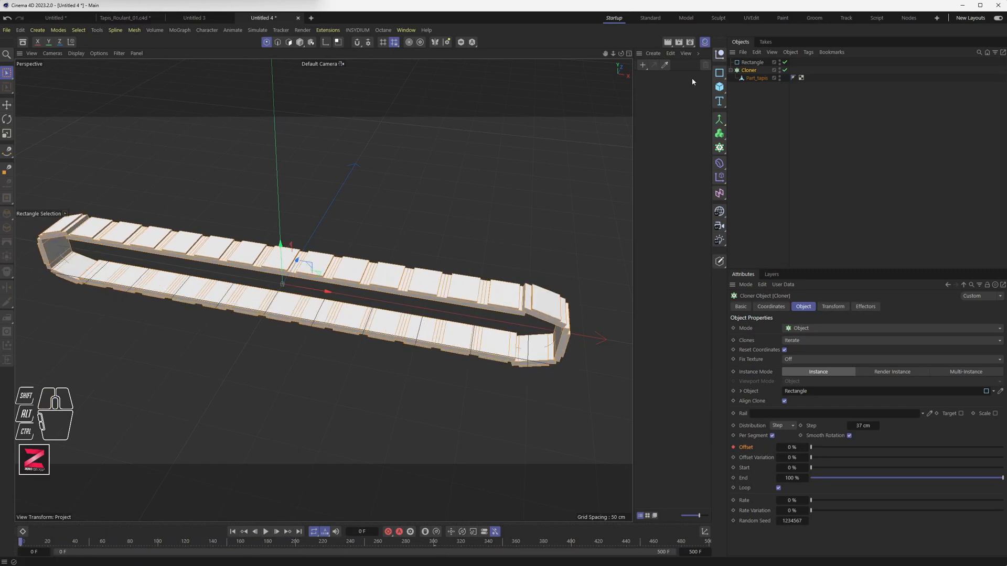
Widen the rectangle spline to 687 cm, try other rounding radii, and scrub the timeline to check the slats at the ends.
{"action": "left_click", "coordinate": [752, 63]}
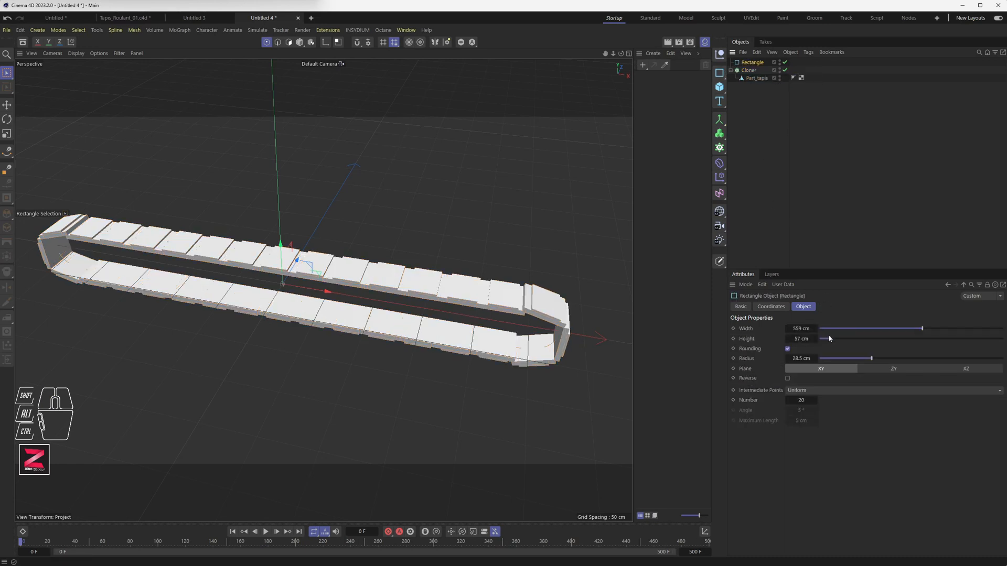
{"action": "mouse_move", "coordinate": [830, 341]}
{"action": "left_mouse_down"}
{"action": "mouse_move", "coordinate": [839, 339]}
{"action": "mouse_move", "coordinate": [830, 338]}
{"action": "left_mouse_up"}
{"action": "key", "text": "ctrl+z"}
{"action": "left_click_drag", "start_coordinate": [921, 326], "coordinate": [946, 329]}
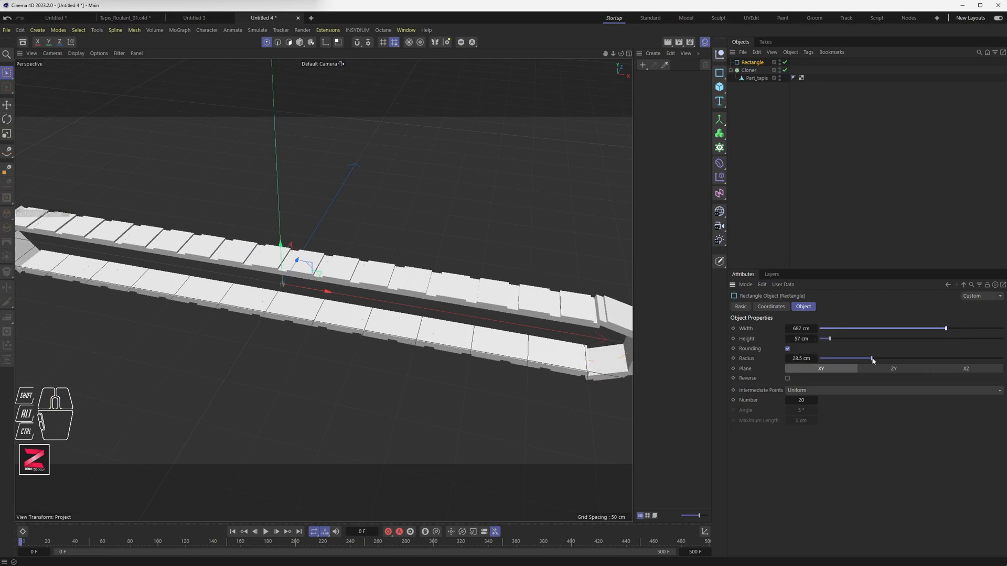
{"action": "left_click_drag", "start_coordinate": [872, 359], "coordinate": [933, 355]}
{"action": "mouse_move", "coordinate": [871, 357]}
{"action": "left_mouse_down"}
{"action": "mouse_move", "coordinate": [900, 357]}
{"action": "mouse_move", "coordinate": [888, 354]}
{"action": "left_mouse_up"}
{"action": "scroll", "coordinate": [387, 367], "scroll_direction": "down", "scroll_amount": 4}
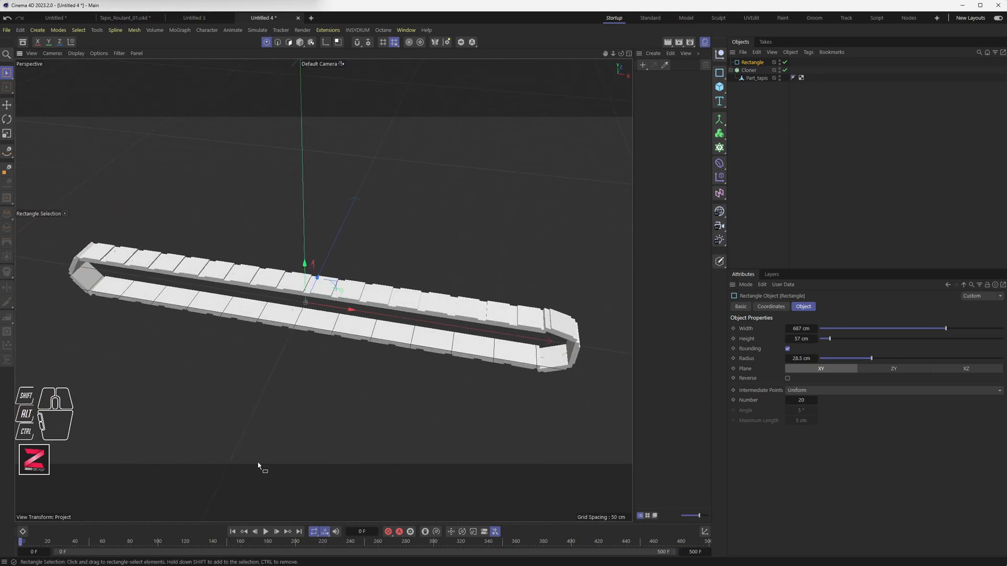
{"action": "left_click_drag", "start_coordinate": [28, 544], "coordinate": [151, 542]}
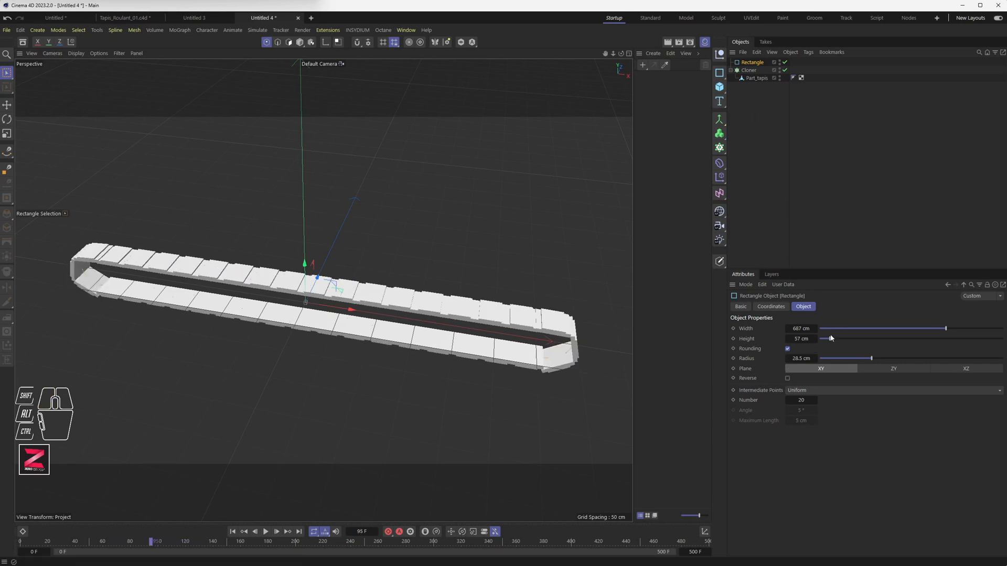
Try the rectangle spline at 672 cm wide and 63 cm high with a 17.5 cm radius, and play the animation.
{"action": "left_click_drag", "start_coordinate": [831, 338], "coordinate": [827, 339]}
{"action": "left_click_drag", "start_coordinate": [833, 343], "coordinate": [832, 342]}
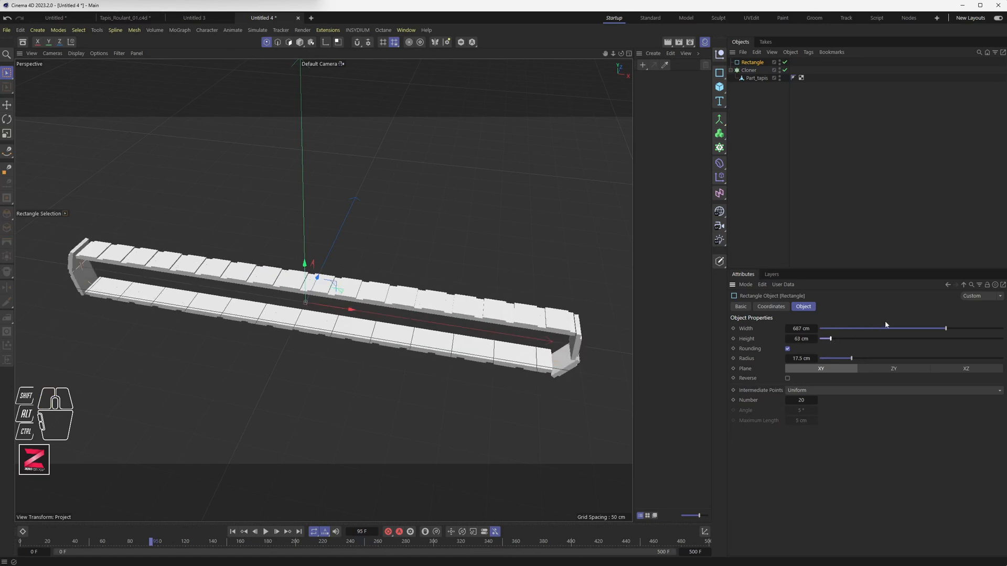
{"action": "mouse_move", "coordinate": [939, 328]}
{"action": "left_mouse_down"}
{"action": "mouse_move", "coordinate": [888, 328]}
{"action": "mouse_move", "coordinate": [957, 331]}
{"action": "mouse_move", "coordinate": [943, 329]}
{"action": "left_mouse_up"}
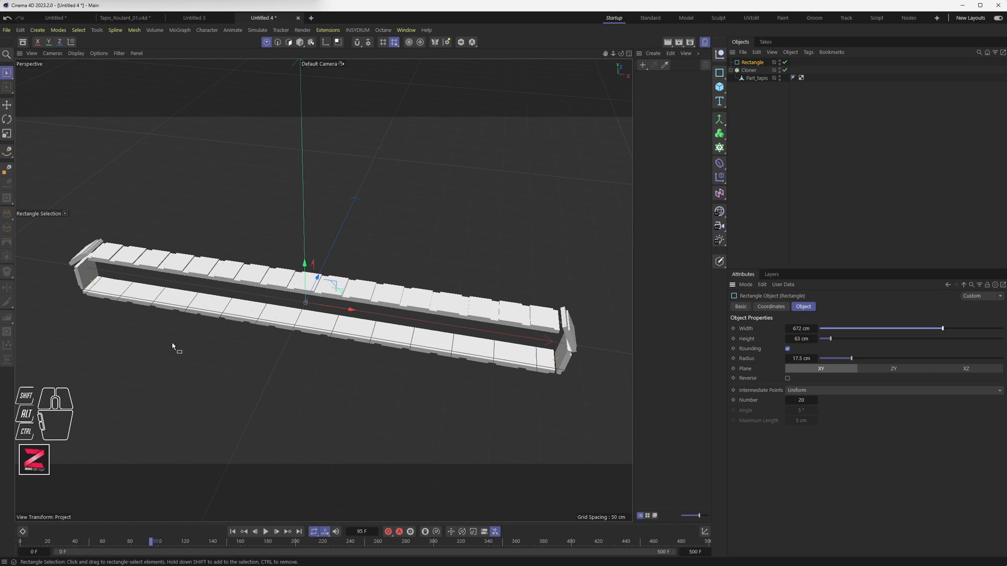
{"action": "left_click_drag", "start_coordinate": [172, 346], "coordinate": [184, 340], "text": "alt"}
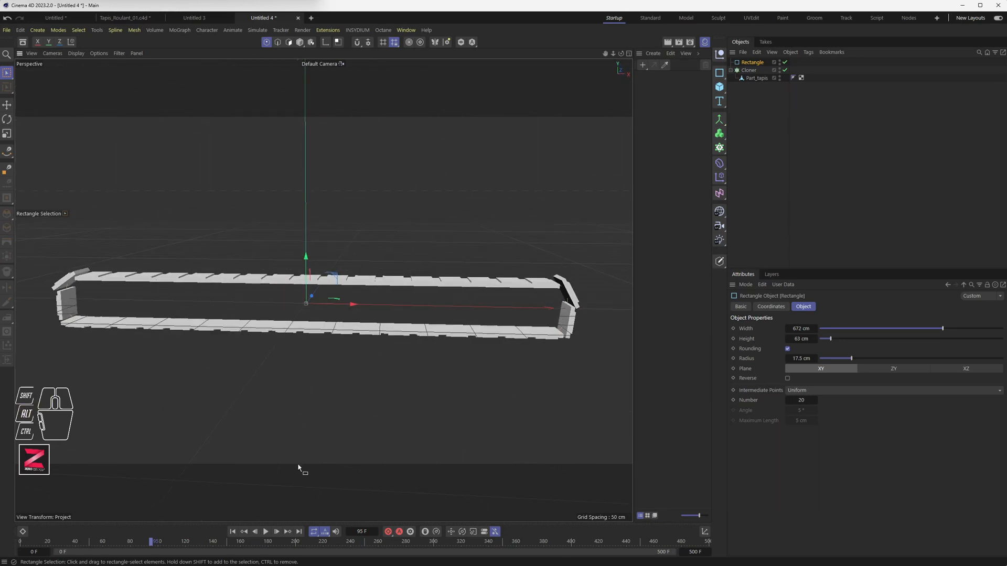
{"action": "left_click", "coordinate": [266, 532]}
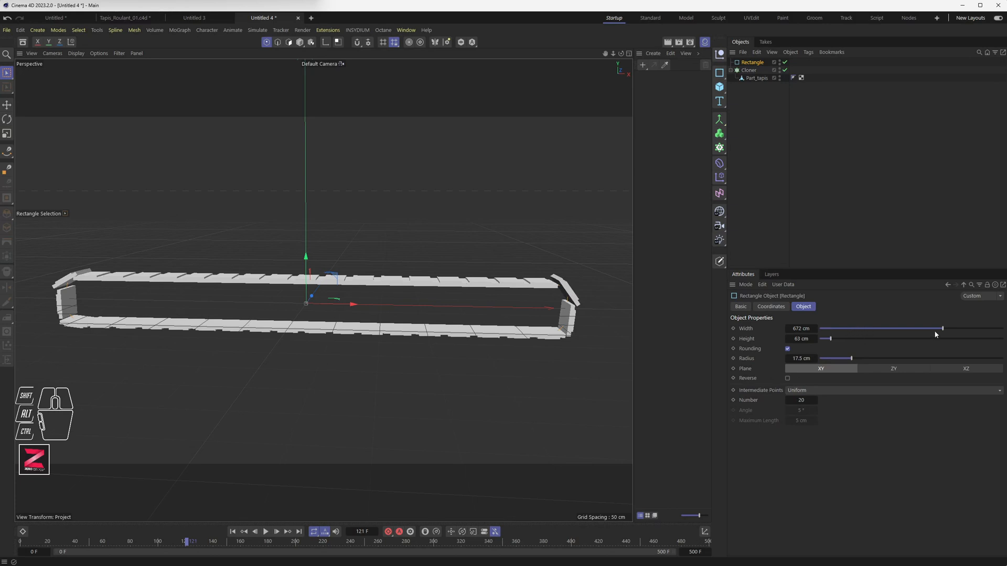
Set the rectangle spline to 638 cm wide and 69 cm high with a 34.5 cm rounding radius.
{"action": "left_click_drag", "start_coordinate": [938, 330], "coordinate": [936, 329]}
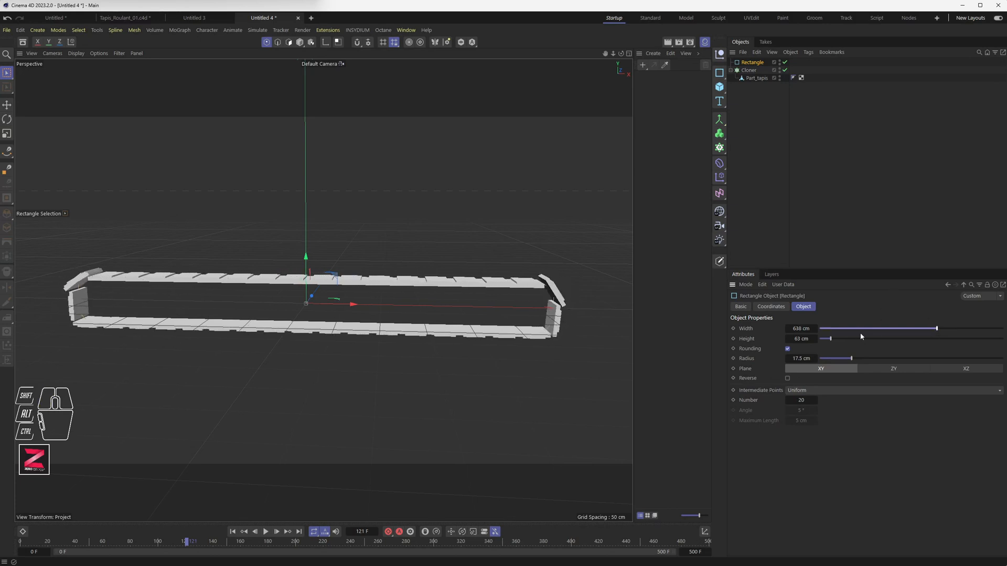
{"action": "left_click_drag", "start_coordinate": [831, 339], "coordinate": [906, 359]}
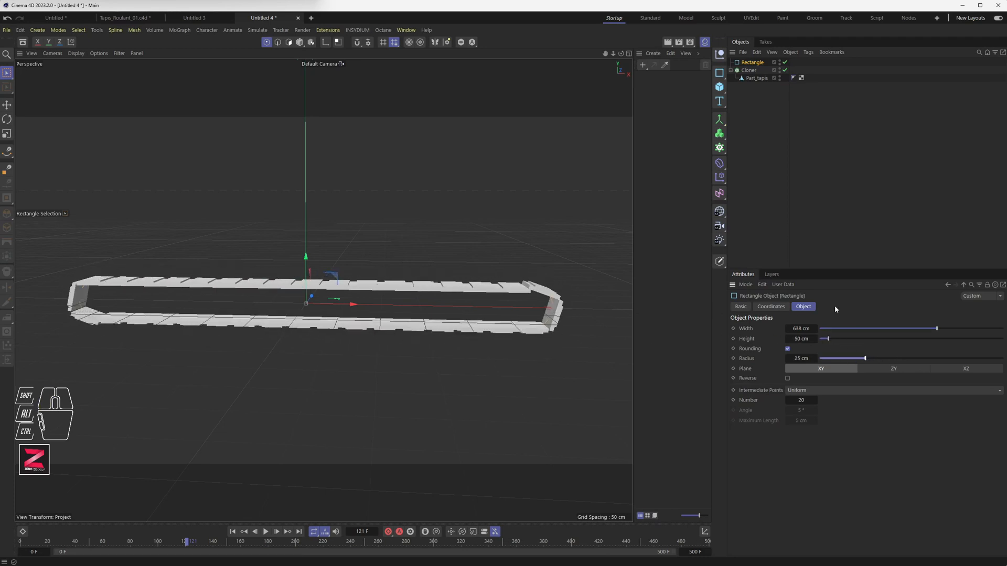
{"action": "left_click_drag", "start_coordinate": [828, 339], "coordinate": [883, 359]}
{"action": "left_click_drag", "start_coordinate": [362, 315], "coordinate": [375, 333], "text": "alt"}
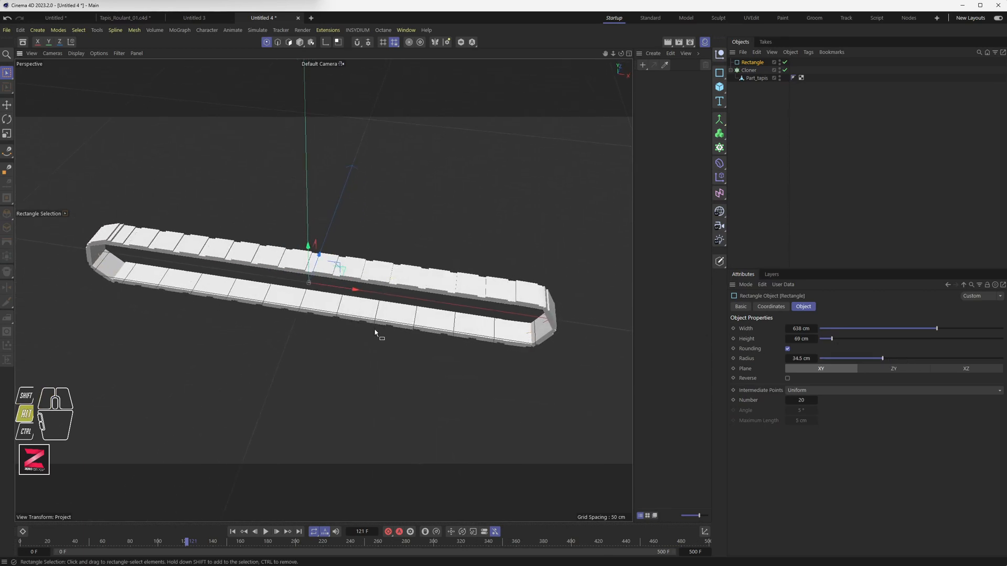
{"action": "left_click_drag", "start_coordinate": [260, 280], "coordinate": [264, 302], "text": "alt"}
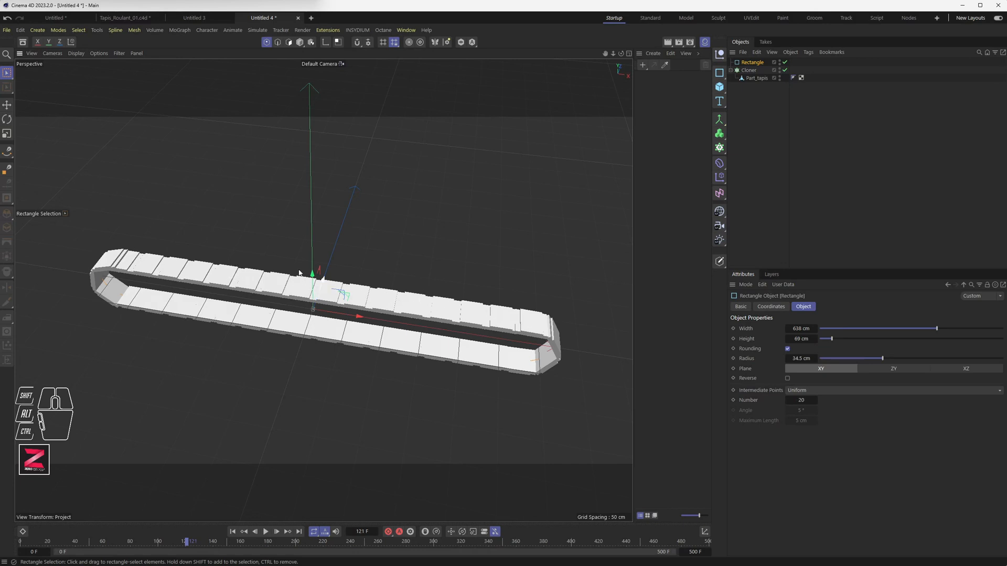
{"action": "left_click_drag", "start_coordinate": [359, 248], "coordinate": [386, 247], "text": "alt"}
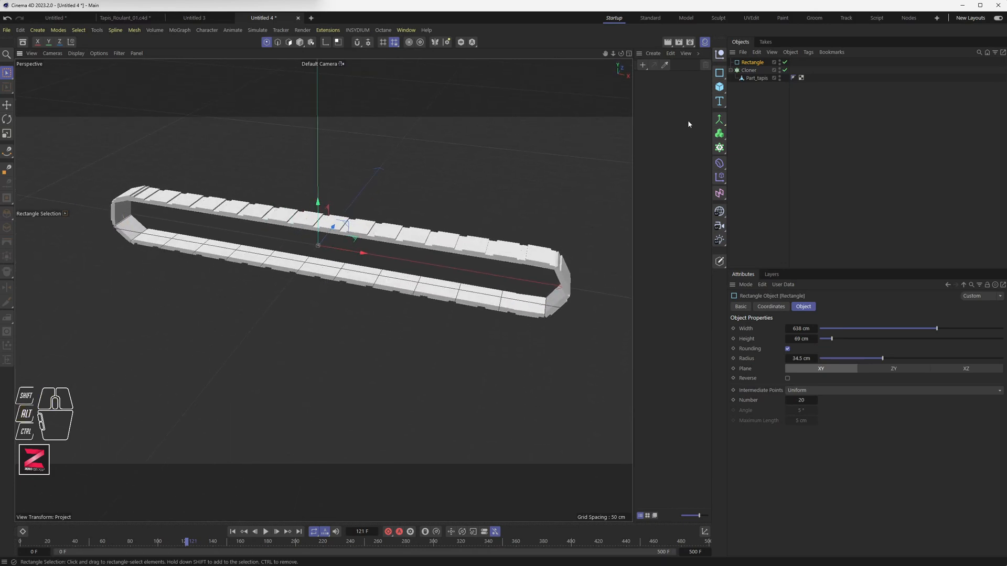
Add a Bullet Collider Body tag to the Cloner.
{"action": "left_click", "coordinate": [749, 71]}
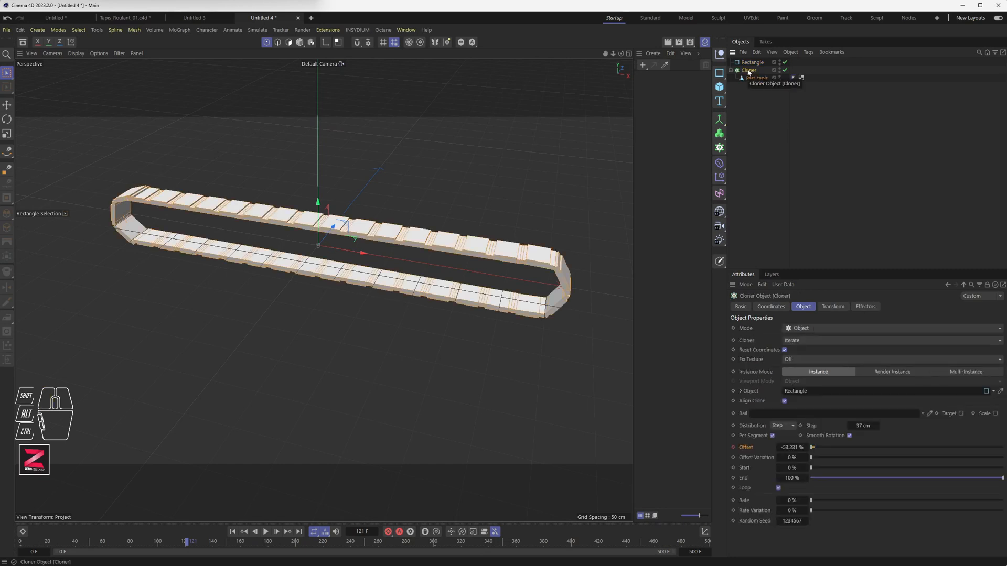
{"action": "right_click", "coordinate": [749, 71]}
{"action": "mouse_move", "coordinate": [796, 100]}
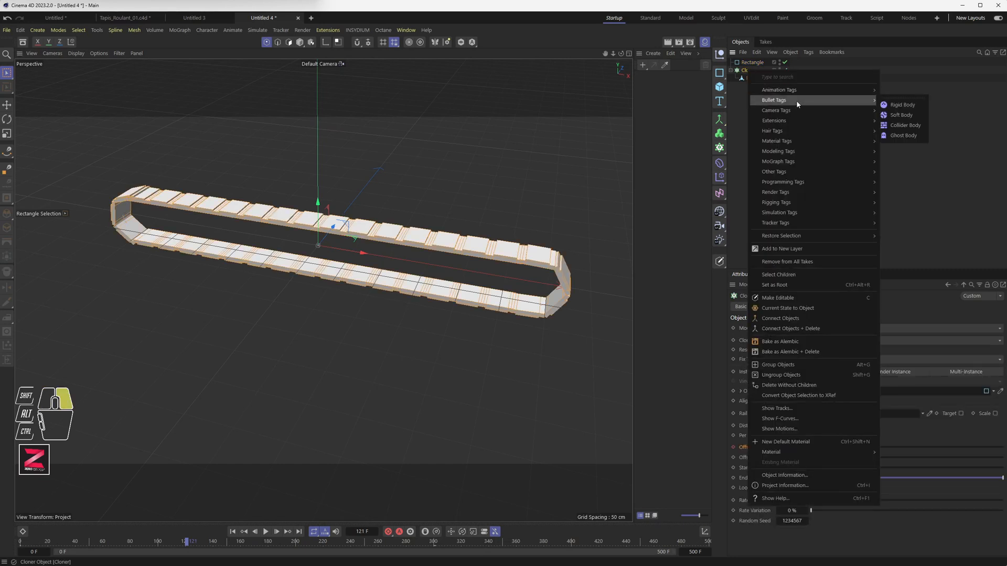
{"action": "left_click", "coordinate": [905, 126]}
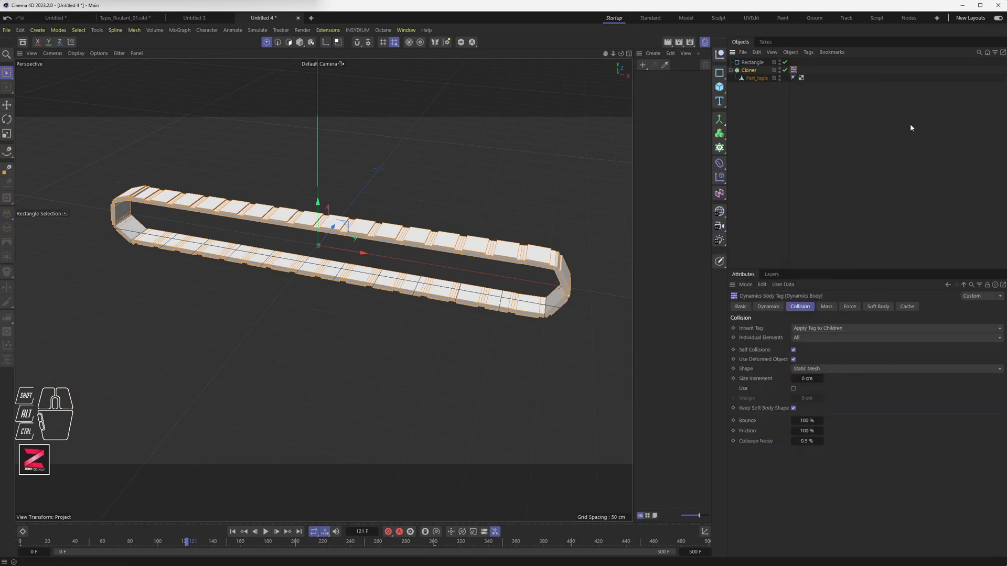
Add a cube and set its size to 20 cm on X, Y and Z.
{"action": "left_click", "coordinate": [720, 86]}
{"action": "left_click", "coordinate": [741, 100]}
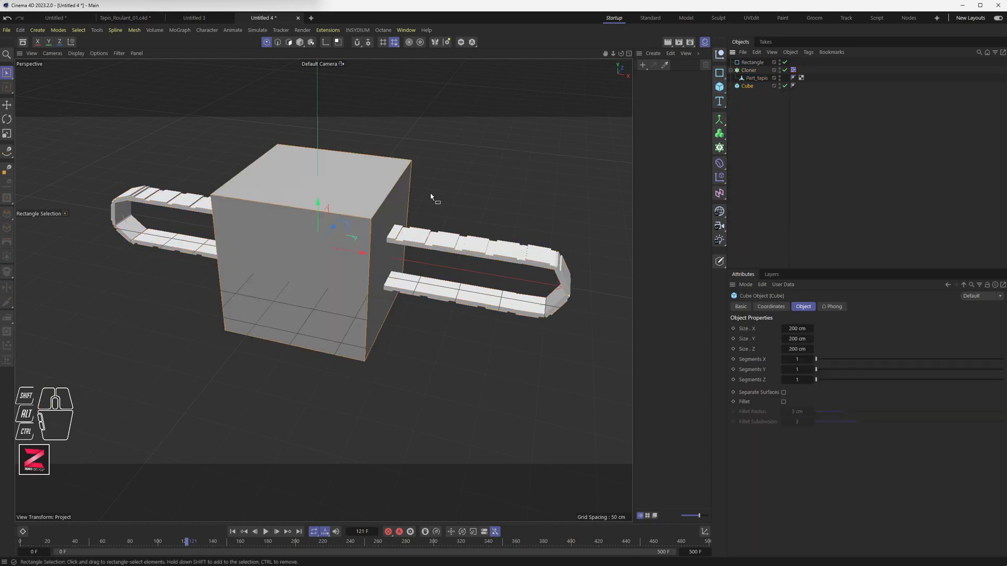
{"action": "left_click", "coordinate": [300, 44]}
{"action": "left_click_drag", "start_coordinate": [388, 257], "coordinate": [318, 199]}
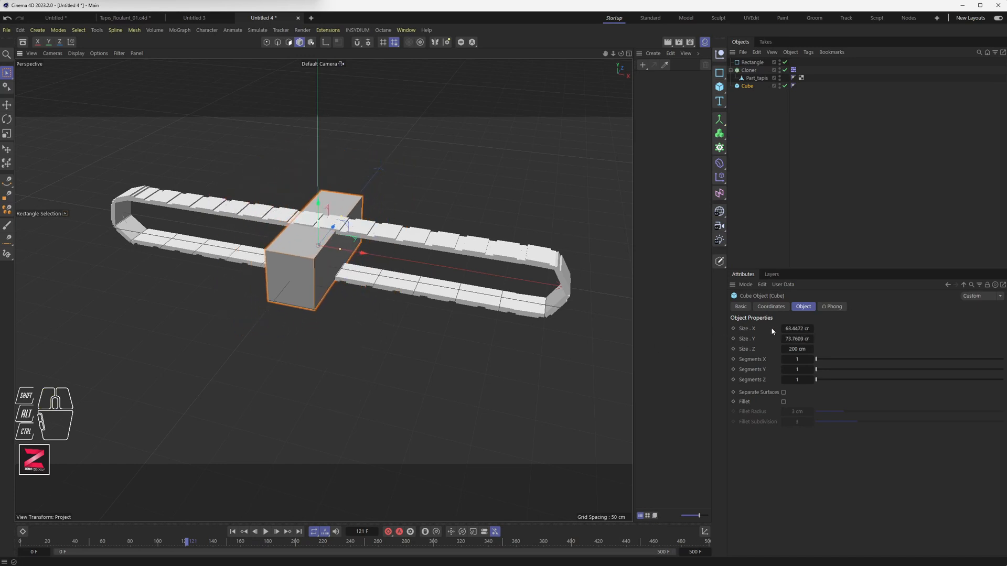
{"action": "double_click", "coordinate": [800, 328]}
{"action": "type", "text": "20"}
{"action": "key", "text": "Tab"}
{"action": "type", "text": "20"}
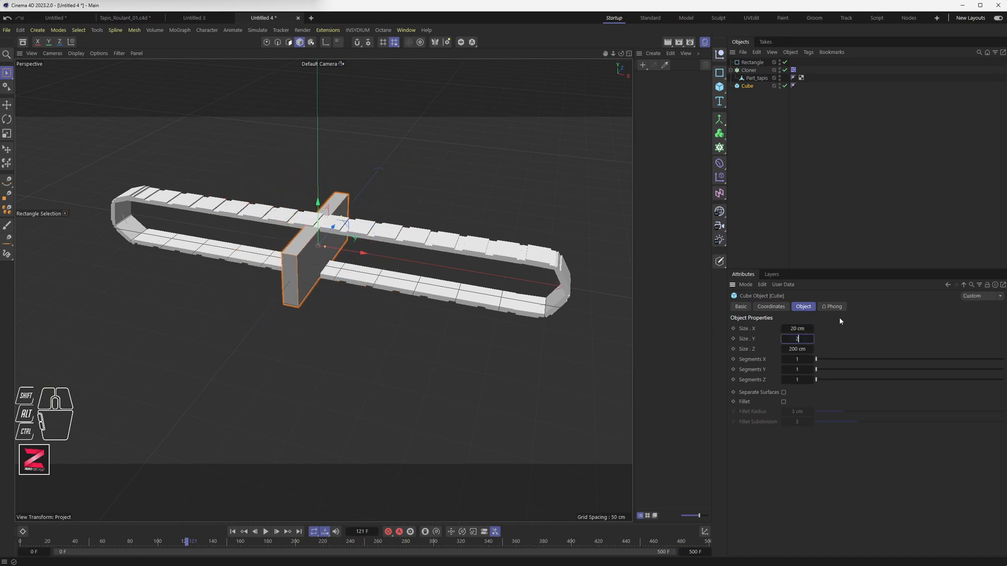
{"action": "key", "text": "Tab"}
{"action": "type", "text": "20"}
{"action": "key", "text": "Return"}
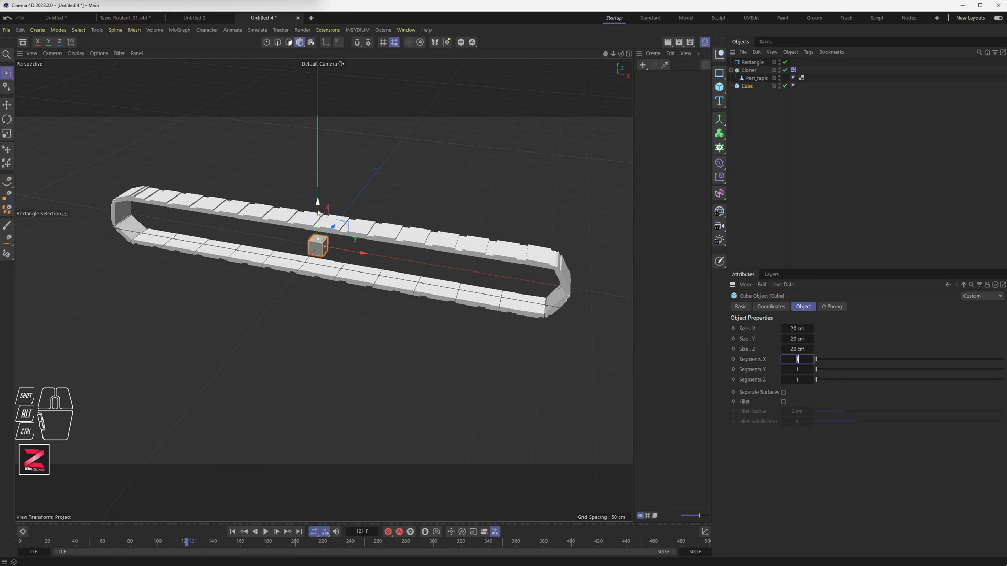
Place the cube on top of the belt near its negative-X end and give it a Bullet Rigid Body tag.
{"action": "left_click_drag", "start_coordinate": [317, 202], "coordinate": [319, 165]}
{"action": "left_click_drag", "start_coordinate": [332, 209], "coordinate": [293, 287]}
{"action": "right_click", "coordinate": [747, 86]}
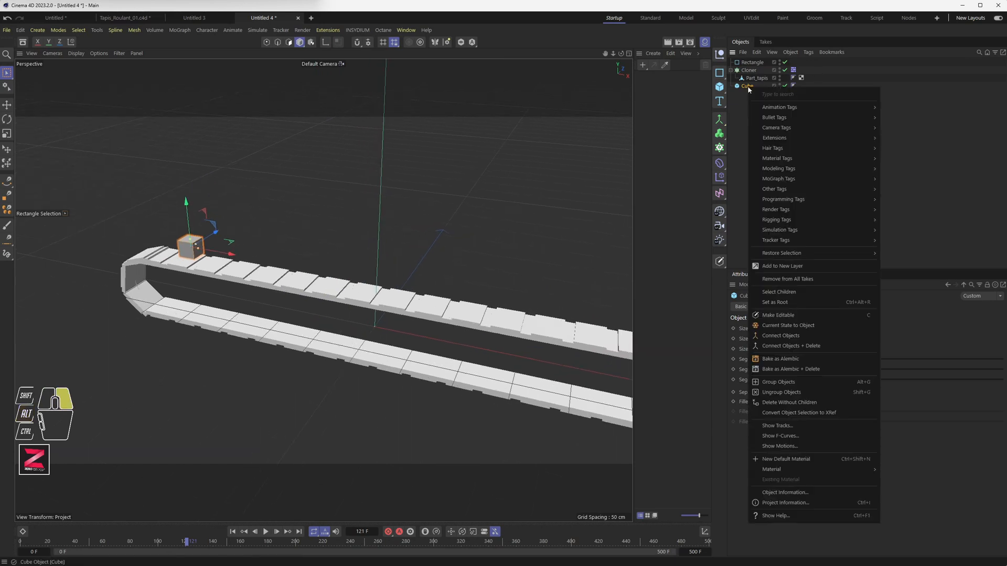
{"action": "mouse_move", "coordinate": [788, 118]}
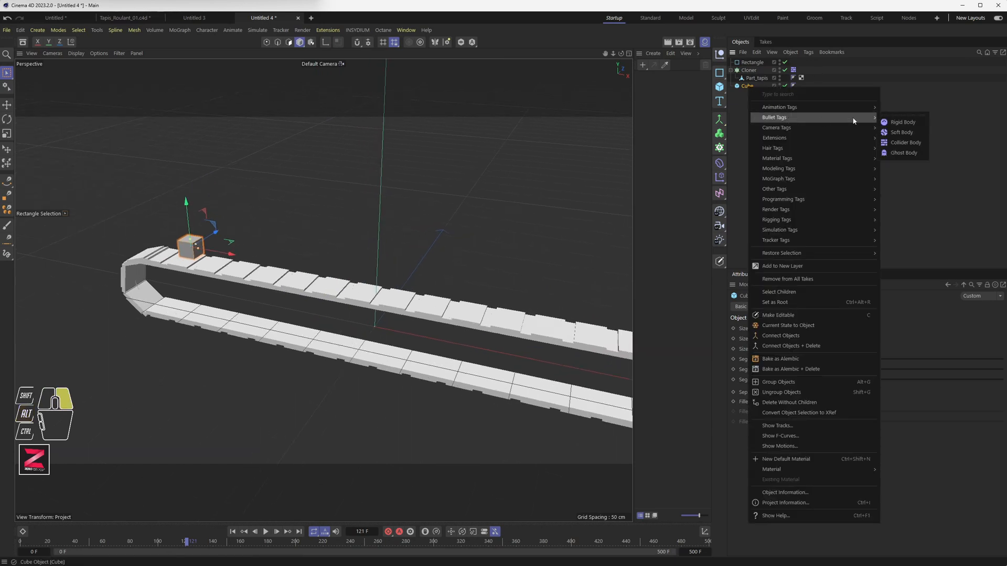
{"action": "left_click", "coordinate": [903, 122]}
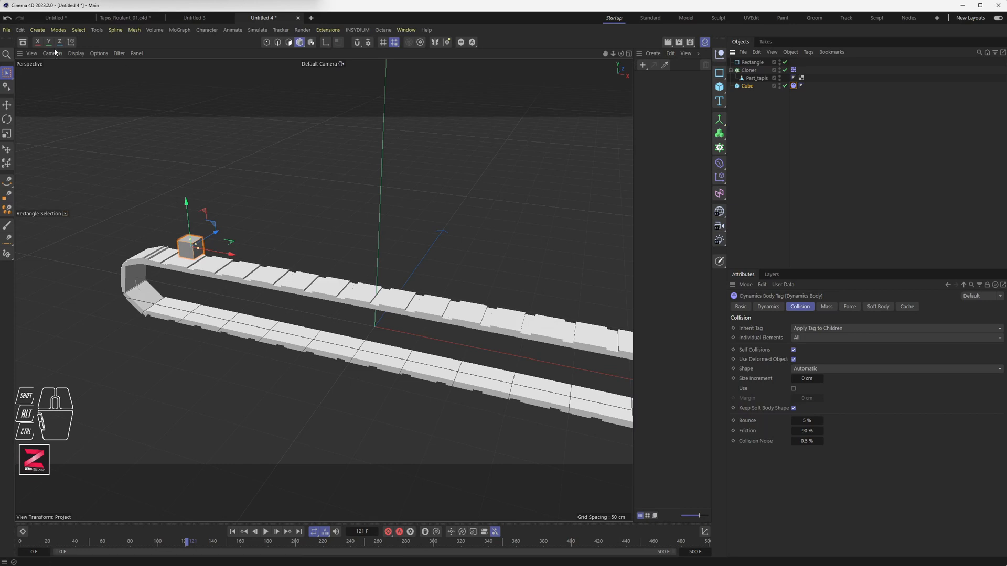
Open the project's Bullet settings and review the General gravity value and the Expert parameters.
{"action": "left_click", "coordinate": [21, 30]}
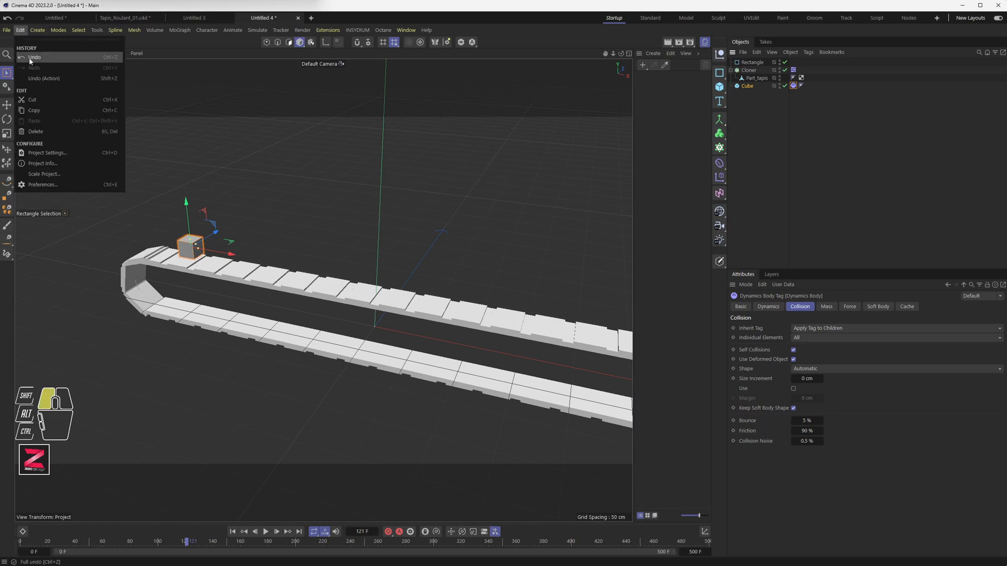
{"action": "left_click", "coordinate": [48, 153]}
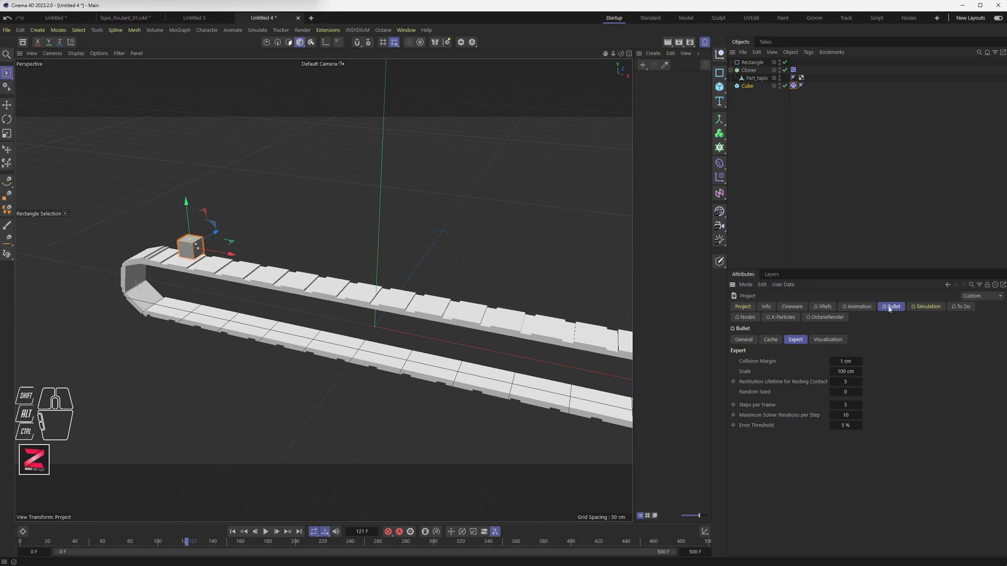
{"action": "left_click", "coordinate": [743, 340]}
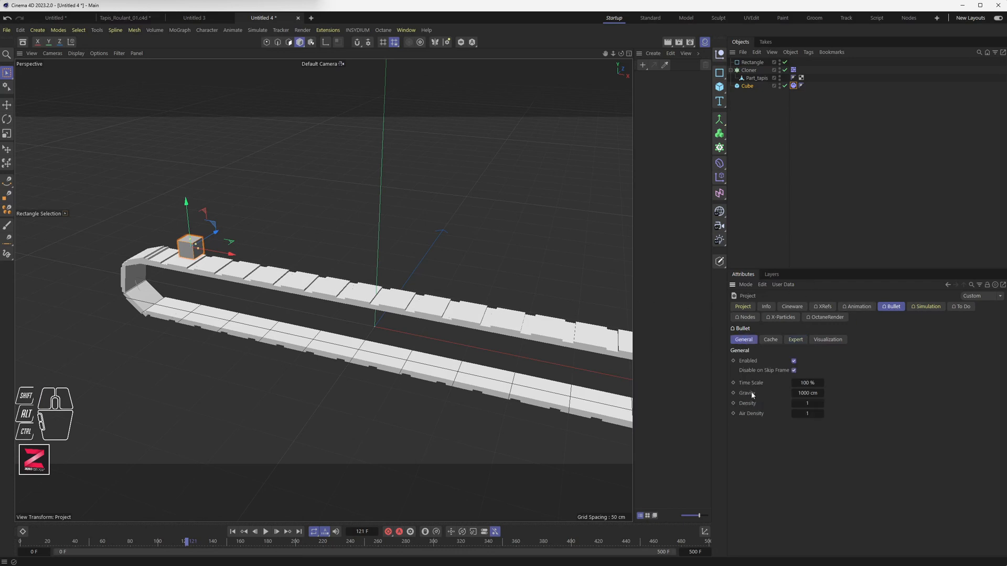
{"action": "double_click", "coordinate": [808, 393]}
{"action": "left_click", "coordinate": [795, 340]}
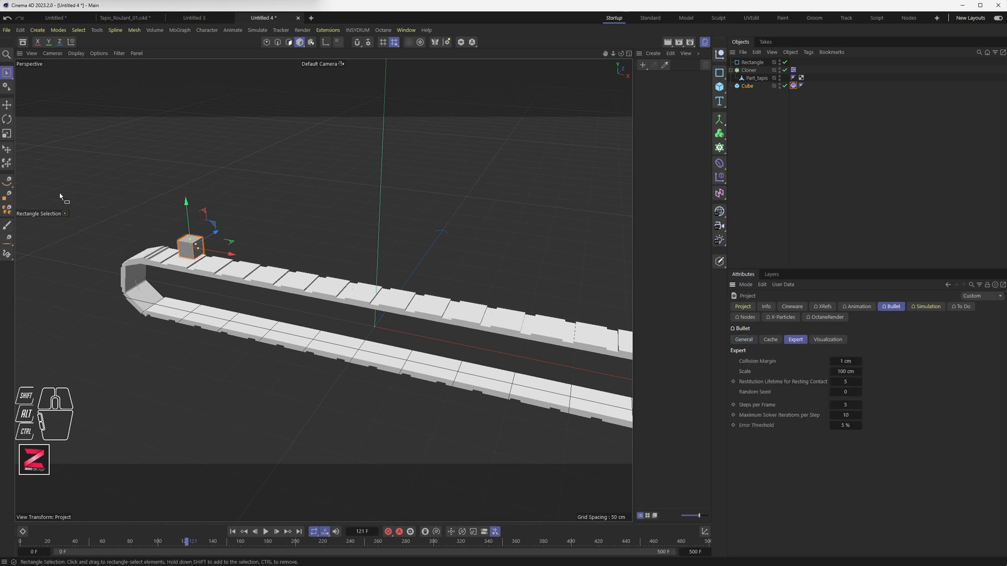
Play the simulation from the start and examine up close how the moving belt slats carry the cube.
{"action": "left_click", "coordinate": [751, 86]}
{"action": "left_click_drag", "start_coordinate": [461, 253], "coordinate": [380, 216], "text": "alt"}
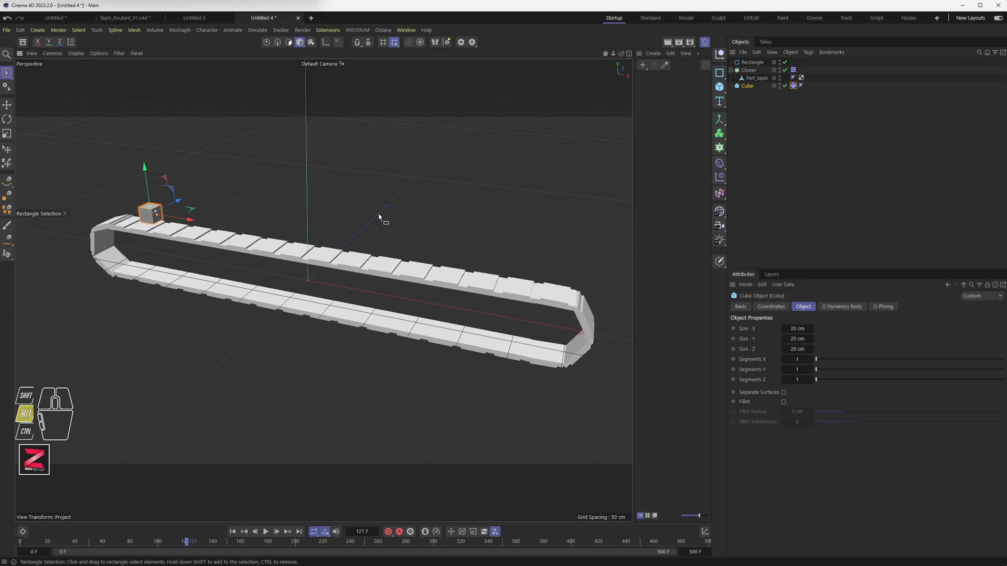
{"action": "left_click", "coordinate": [266, 533]}
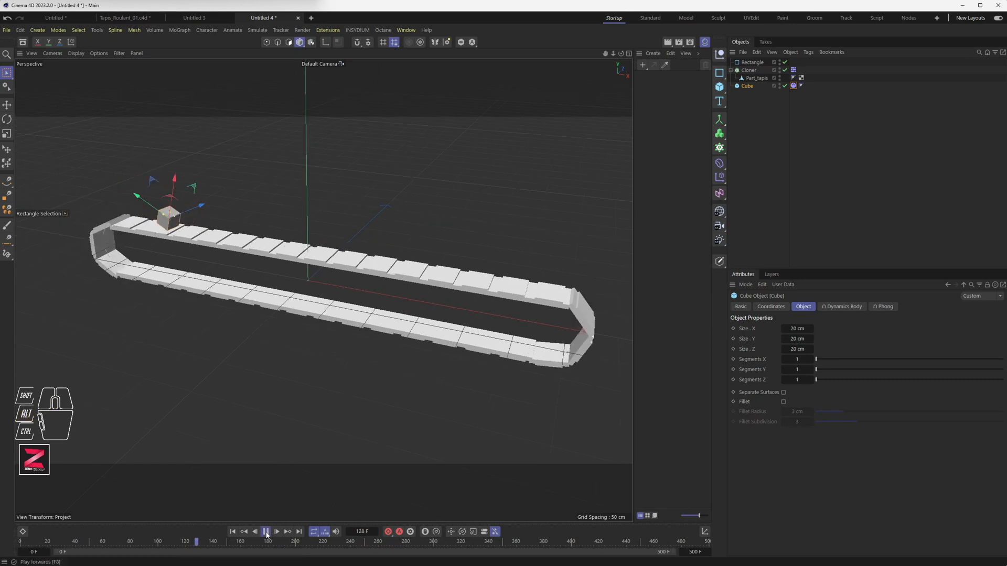
{"action": "scroll", "coordinate": [171, 228], "scroll_direction": "up", "scroll_amount": 3}
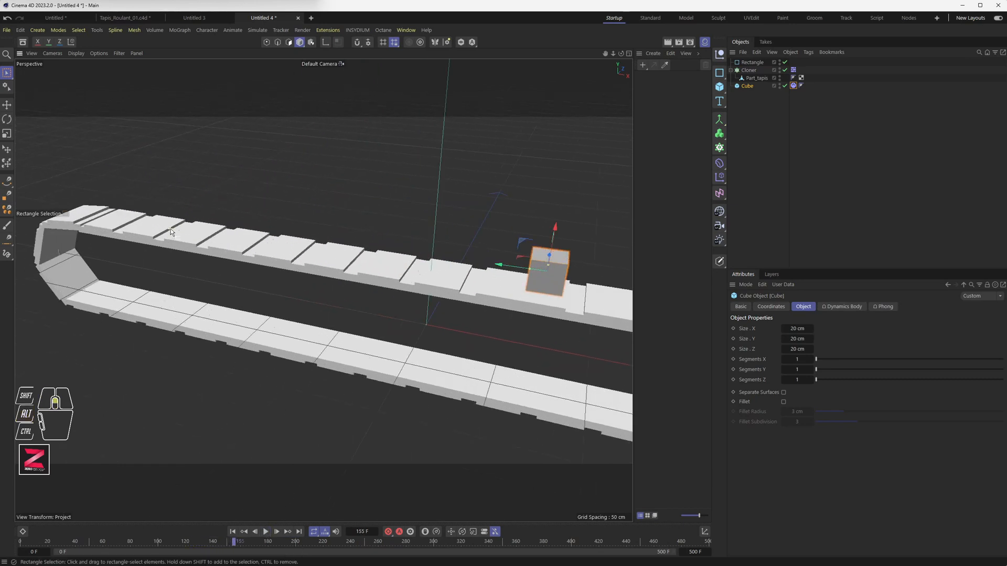
{"action": "middle_click_drag", "start_coordinate": [174, 249], "coordinate": [290, 297], "text": "alt"}
{"action": "left_click", "coordinate": [233, 533]}
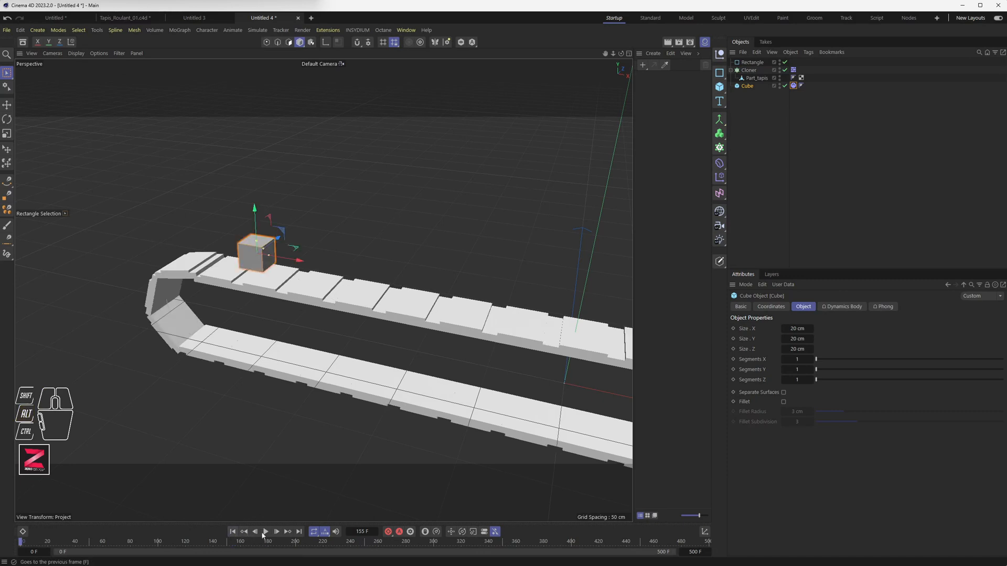
{"action": "left_click", "coordinate": [266, 532]}
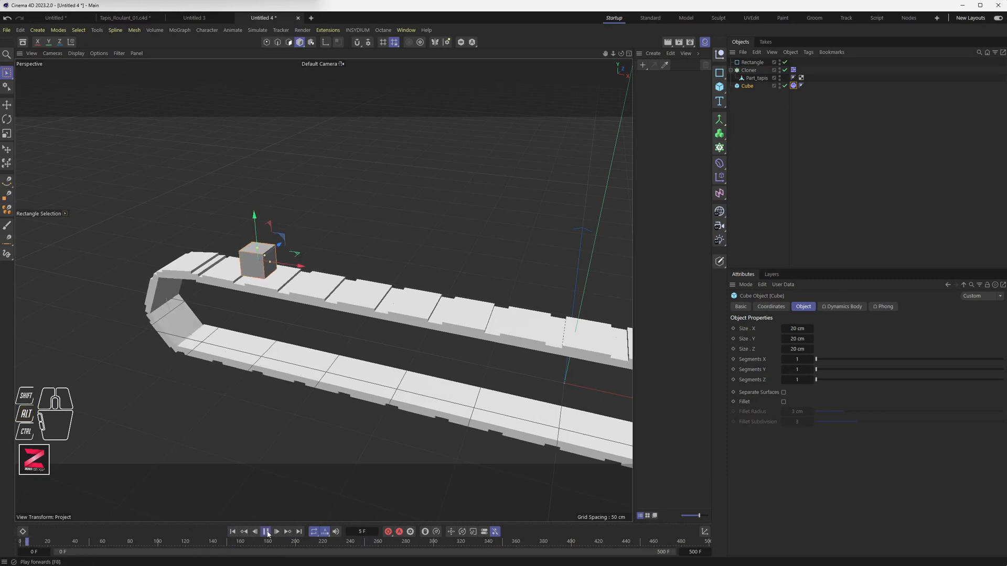
{"action": "left_click", "coordinate": [267, 533]}
{"action": "left_click", "coordinate": [232, 533]}
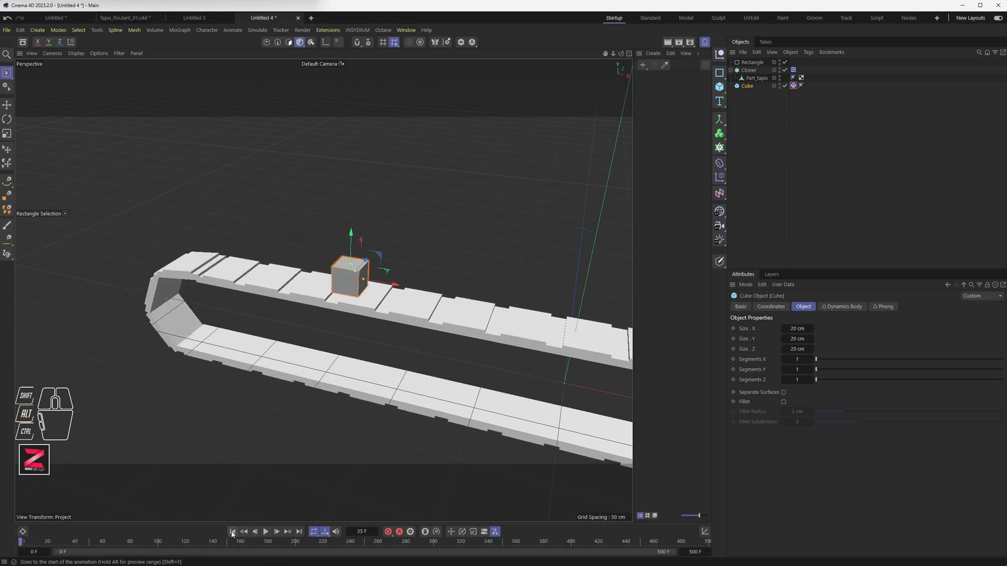
{"action": "left_click", "coordinate": [266, 532]}
{"action": "left_click", "coordinate": [266, 532]}
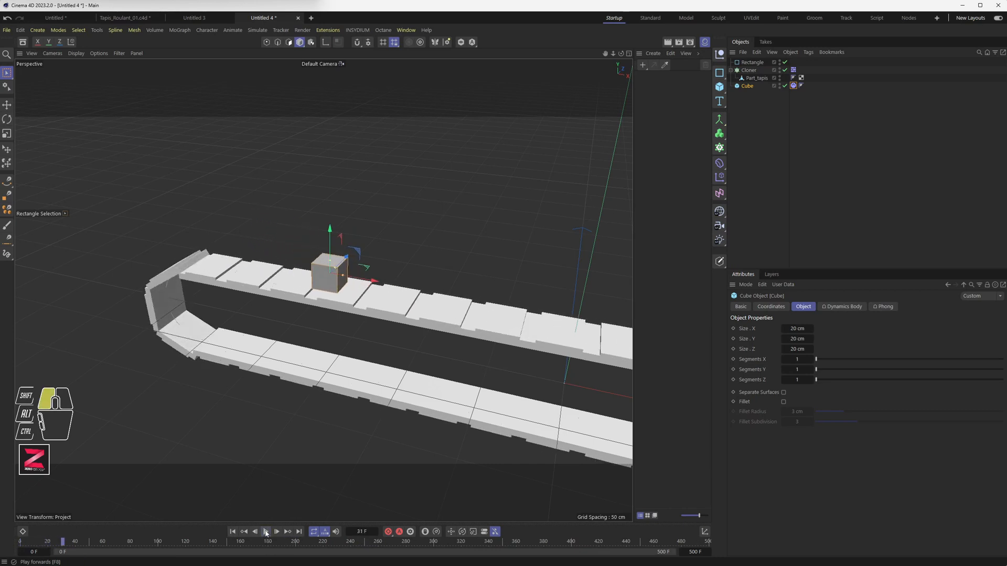
Replay the simulation from the first frame with the whole belt in view to check the cube's travel.
{"action": "scroll", "coordinate": [300, 313], "scroll_direction": "down", "scroll_amount": 4}
{"action": "scroll", "coordinate": [300, 312], "scroll_direction": "down", "scroll_amount": 1}
{"action": "middle_click_drag", "start_coordinate": [317, 307], "coordinate": [213, 247], "text": "alt"}
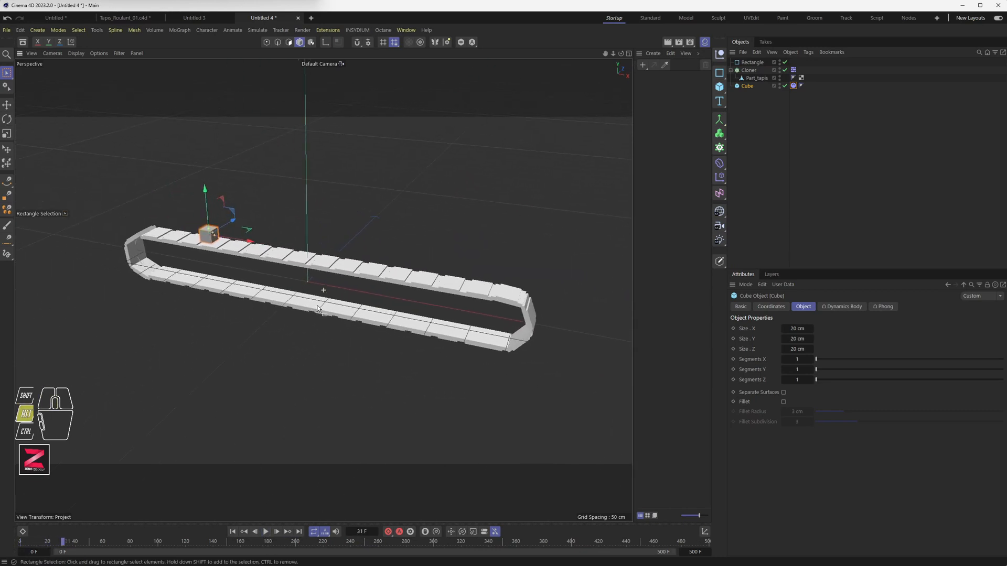
{"action": "left_click", "coordinate": [233, 533]}
{"action": "left_click", "coordinate": [266, 532]}
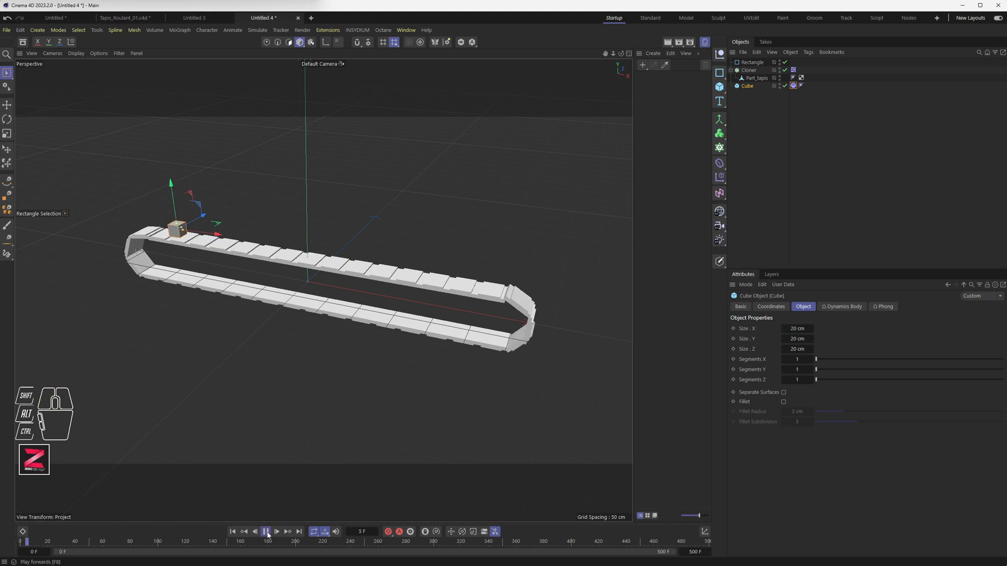
{"action": "left_click", "coordinate": [266, 532]}
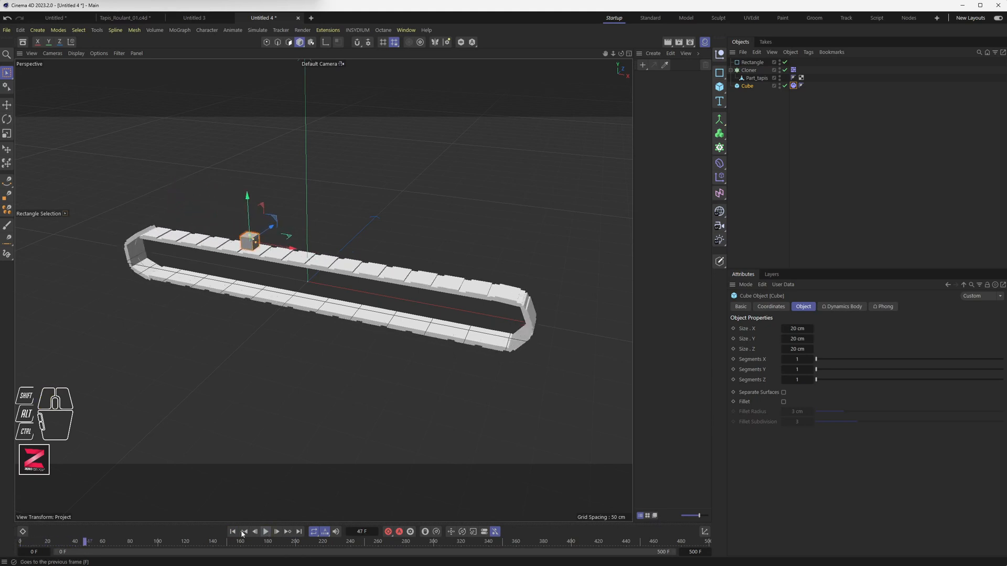
Raise the cube well above the belt's negative-X end and play the simulation to test dropping it onto the slats.
{"action": "left_click_drag", "start_coordinate": [180, 214], "coordinate": [178, 204]}
{"action": "left_click", "coordinate": [266, 532]}
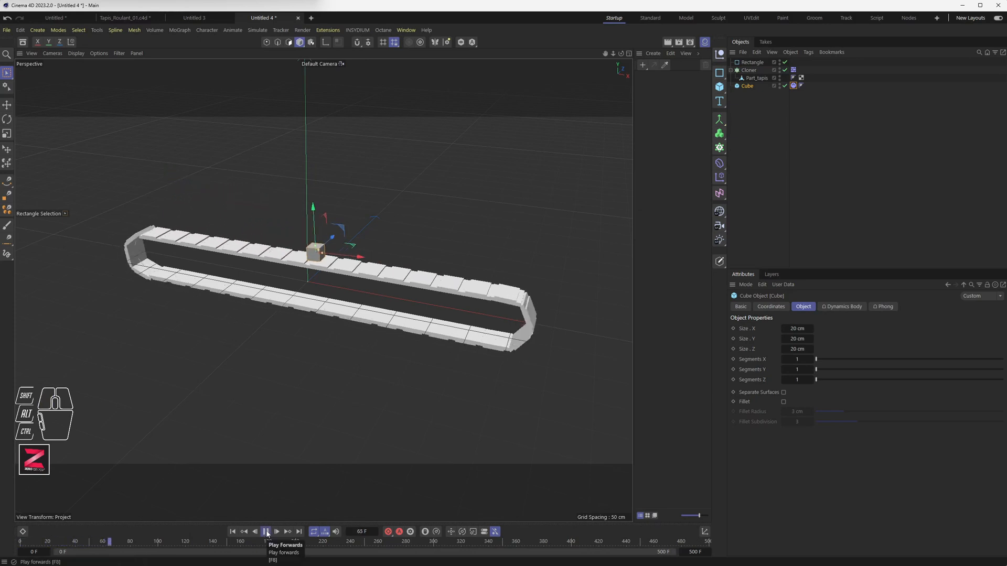
{"action": "left_click", "coordinate": [266, 532]}
{"action": "left_click", "coordinate": [243, 531]}
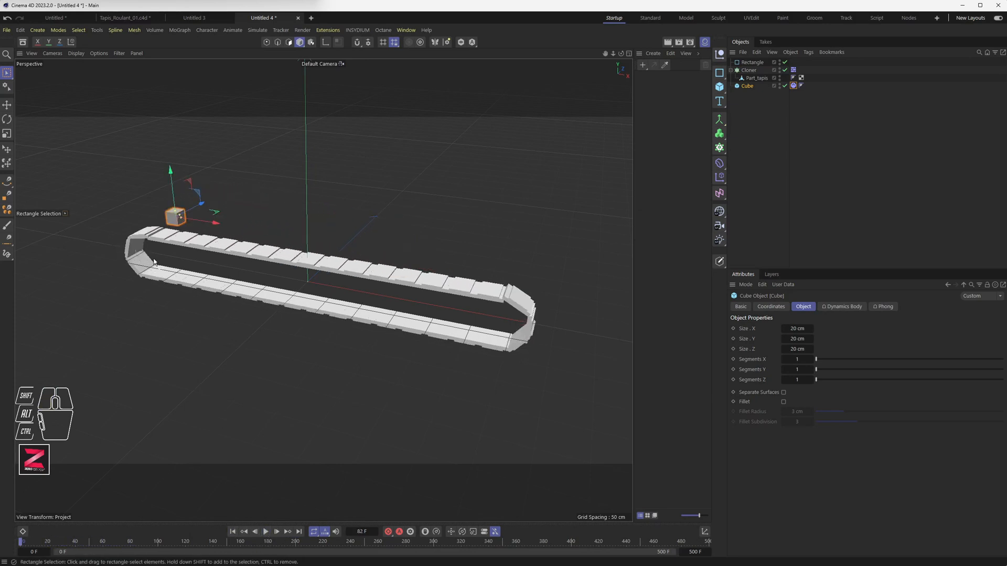
{"action": "left_click_drag", "start_coordinate": [172, 197], "coordinate": [168, 157]}
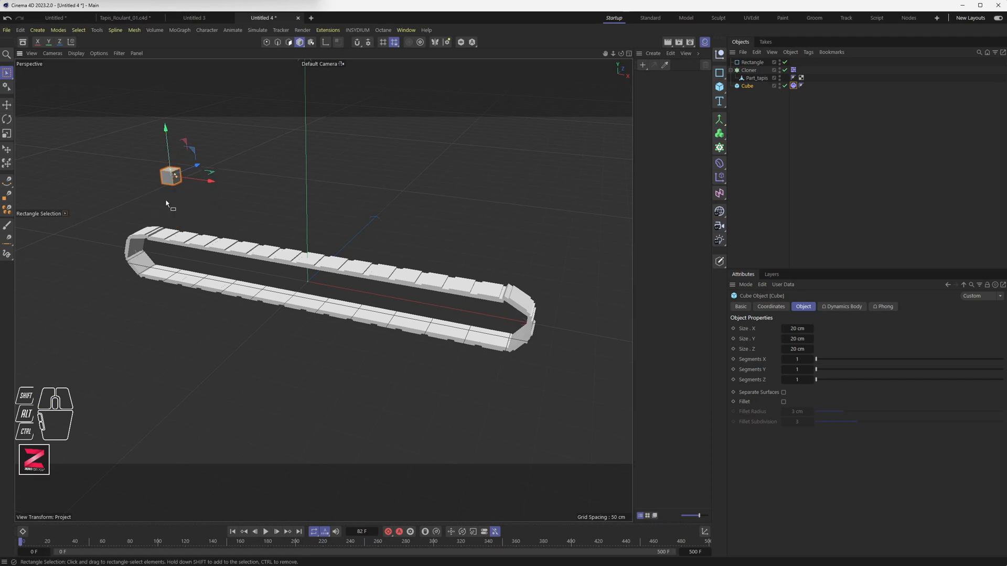
{"action": "left_click", "coordinate": [266, 531]}
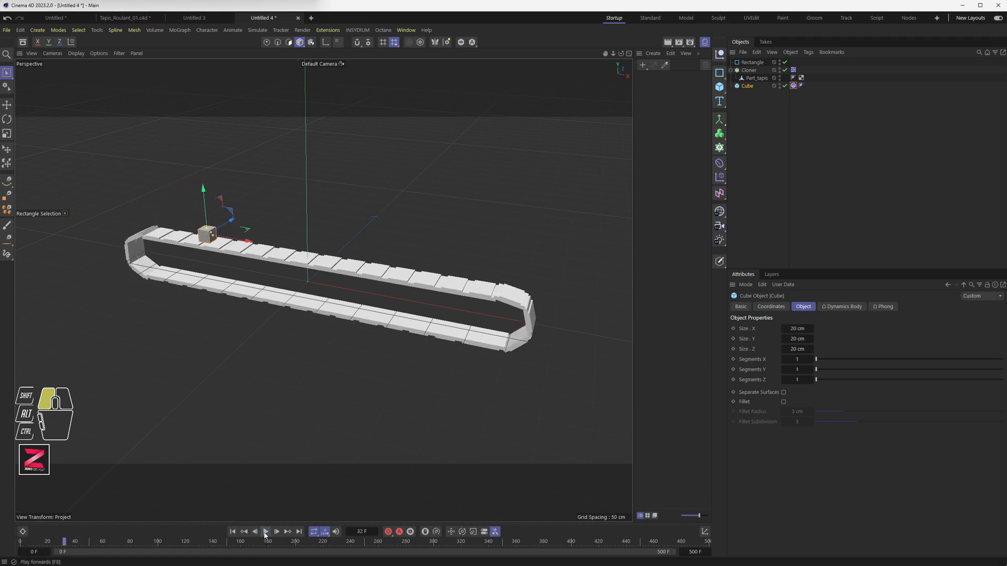
Open the F-Curve timeline for the Cloner's Offset parameter.
{"action": "left_click", "coordinate": [748, 71]}
{"action": "left_click", "coordinate": [748, 448]}
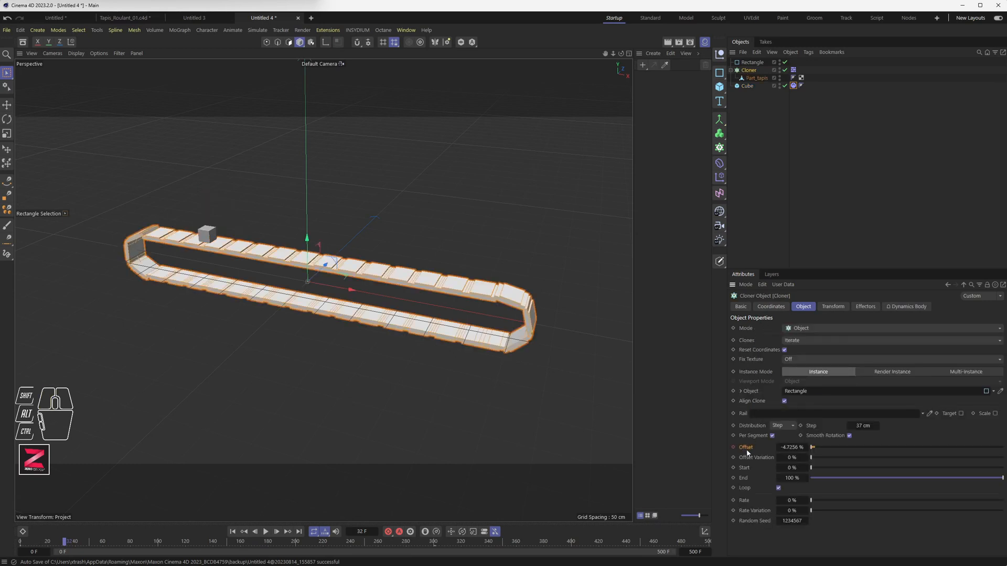
{"action": "right_click", "coordinate": [745, 448]}
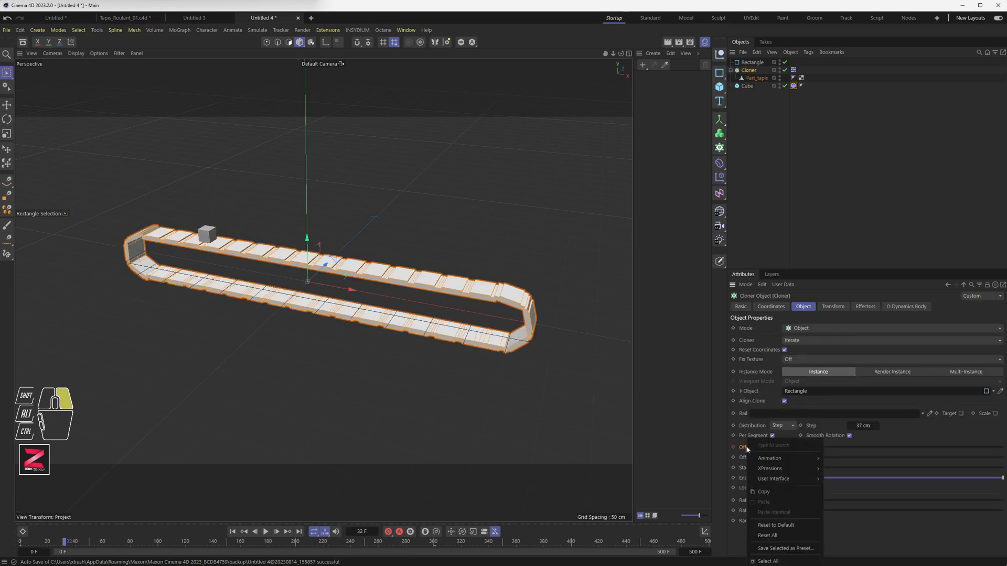
{"action": "mouse_move", "coordinate": [771, 459]}
{"action": "left_click", "coordinate": [825, 270]}
{"action": "left_click_drag", "start_coordinate": [825, 270], "coordinate": [820, 159]}
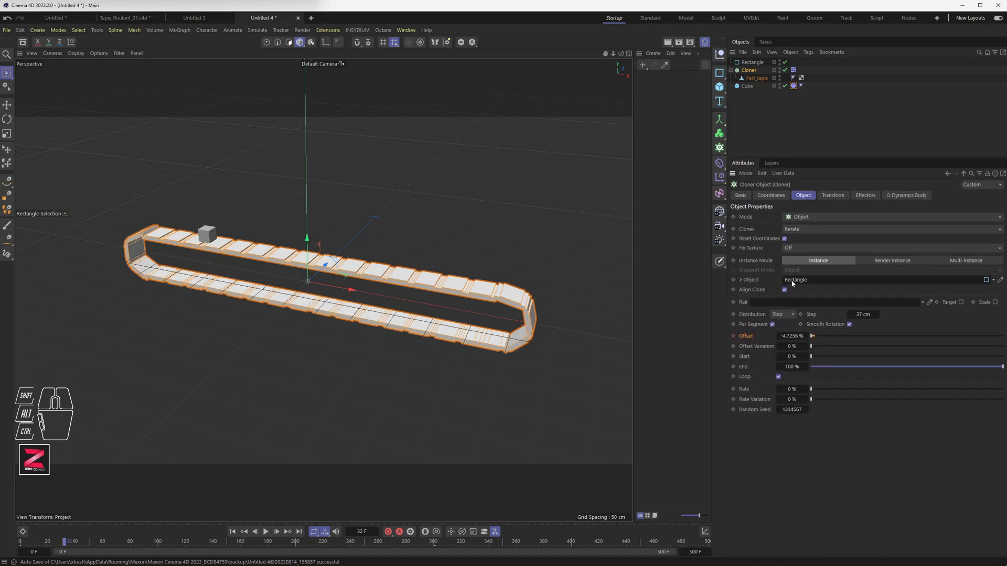
{"action": "right_click", "coordinate": [744, 338]}
{"action": "mouse_move", "coordinate": [781, 356]}
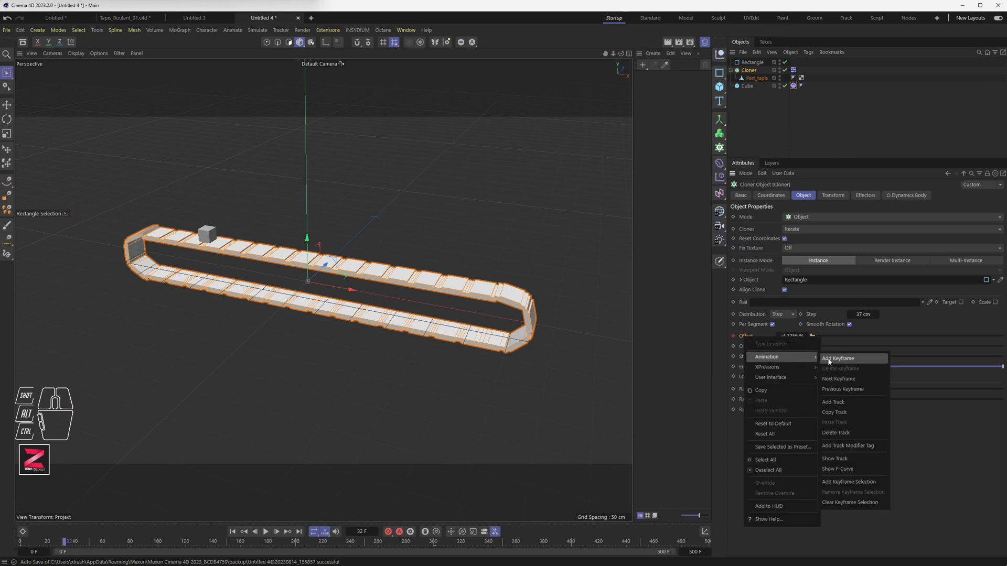
{"action": "left_click", "coordinate": [837, 467]}
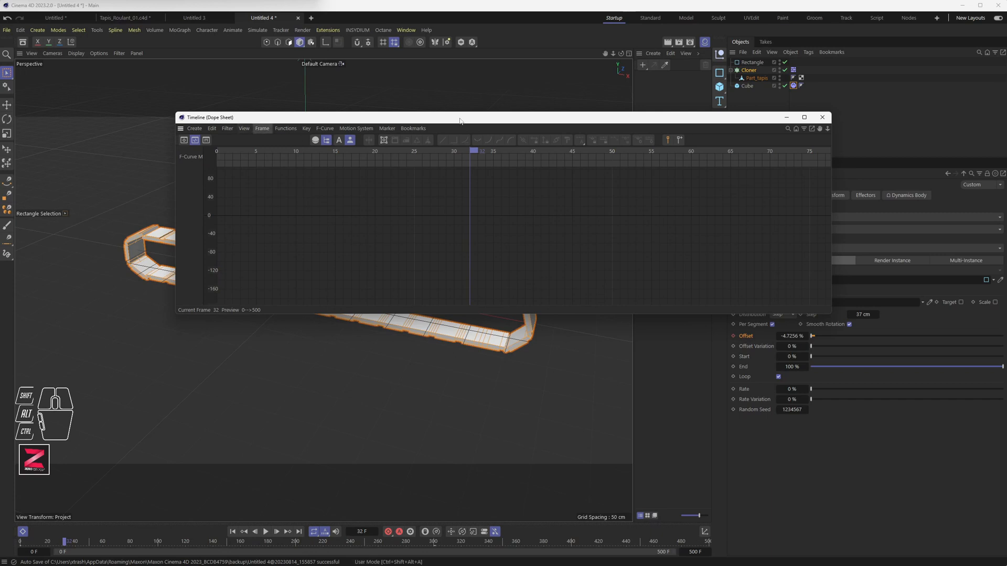
Load the Cloner into the F-Curve timeline, select its Offset track and frame the whole curve.
{"action": "left_click_drag", "start_coordinate": [444, 120], "coordinate": [340, 182]}
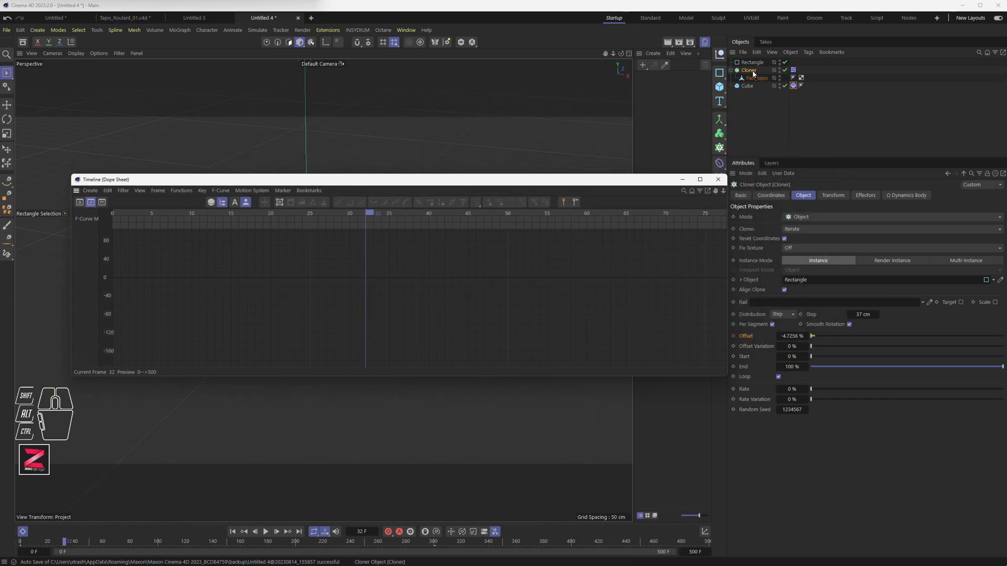
{"action": "left_click_drag", "start_coordinate": [753, 73], "coordinate": [223, 247]}
{"action": "left_click_drag", "start_coordinate": [92, 242], "coordinate": [96, 240]}
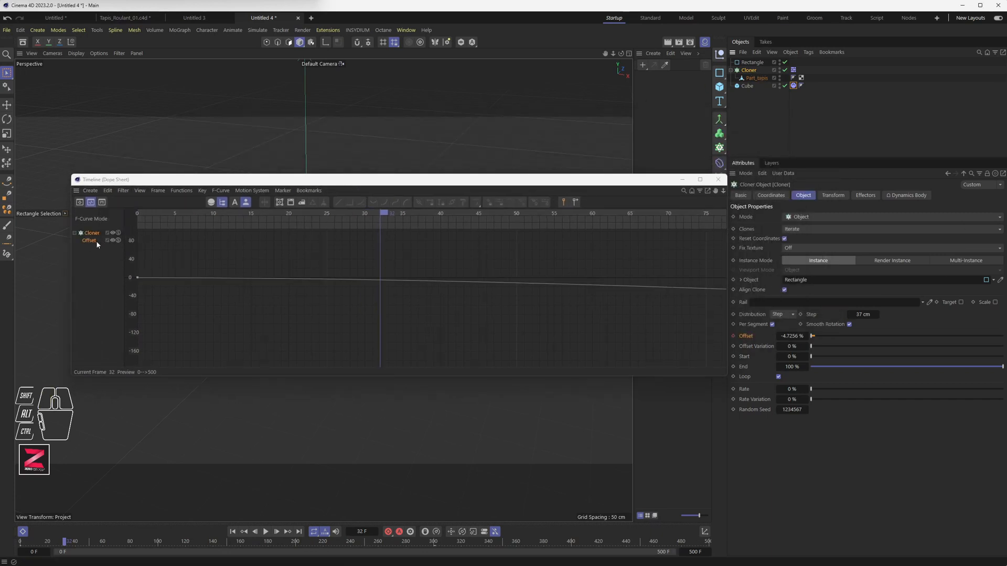
{"action": "left_click", "coordinate": [91, 242]}
{"action": "left_click", "coordinate": [157, 191]}
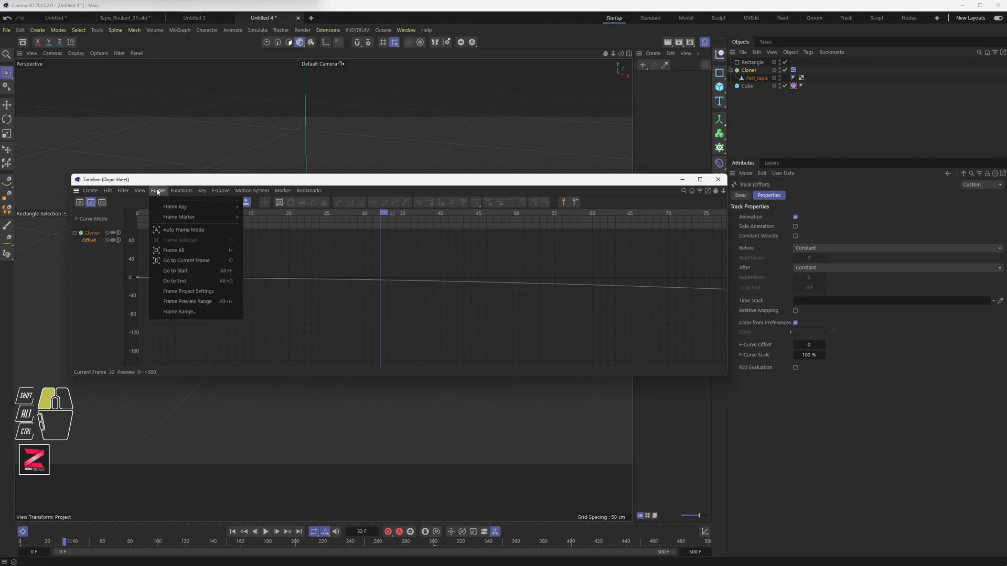
{"action": "left_click", "coordinate": [169, 252]}
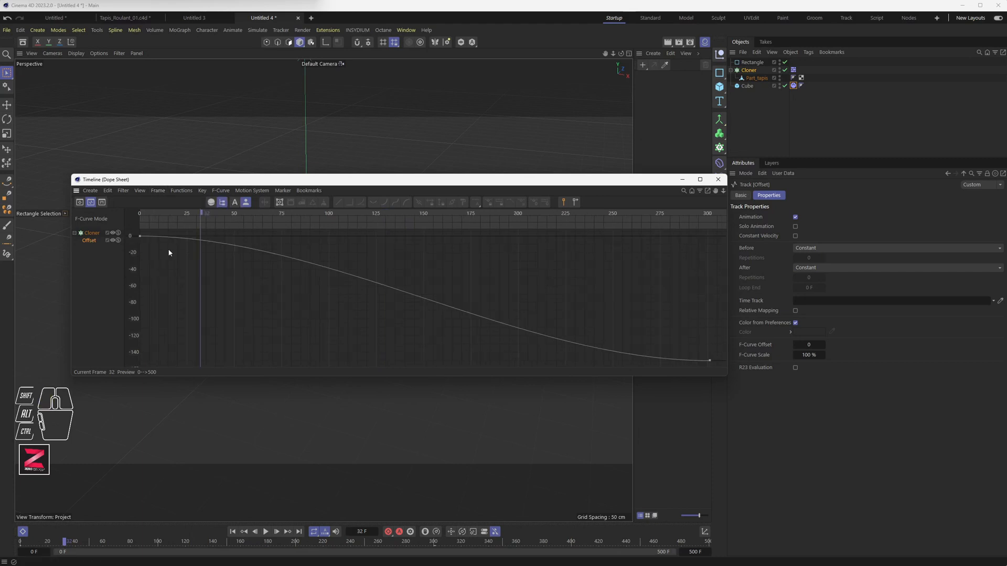
Shorten the tangent of the Offset curve's keyframe at frame 0 to about 38.6 frames, keeping it horizontal.
{"action": "left_click", "coordinate": [140, 237]}
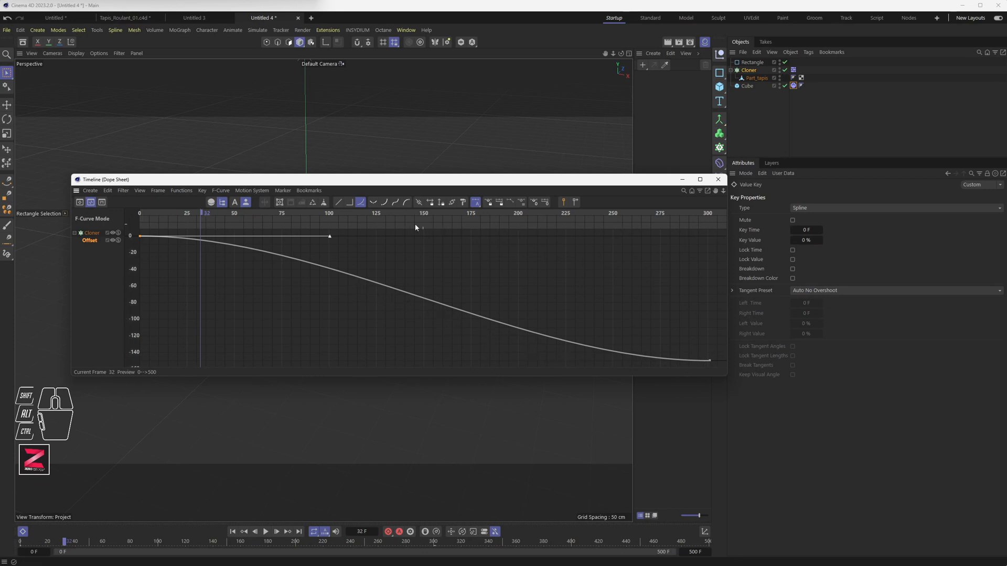
{"action": "left_click", "coordinate": [331, 240]}
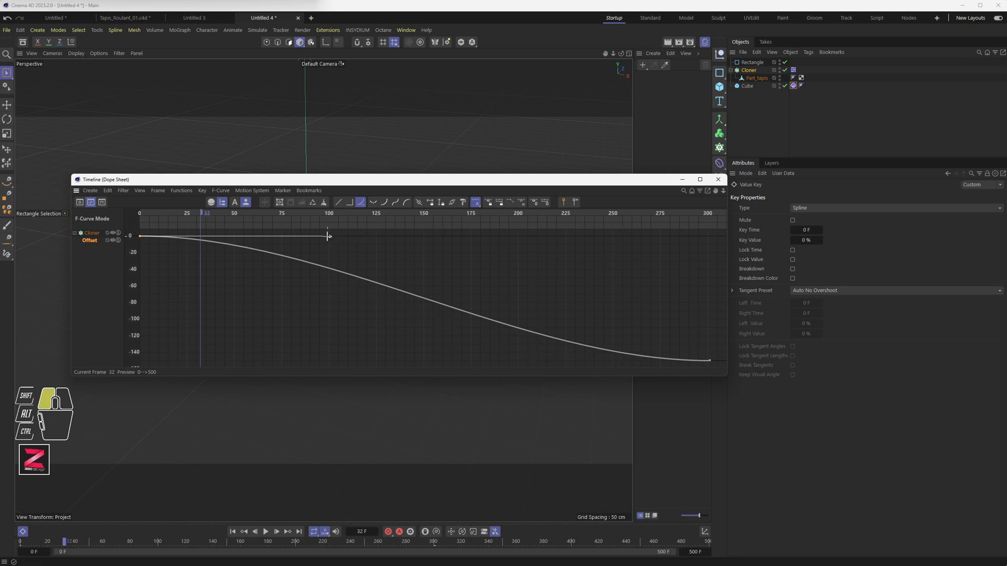
{"action": "left_click", "coordinate": [141, 236]}
{"action": "left_click_drag", "start_coordinate": [329, 238], "coordinate": [213, 237]}
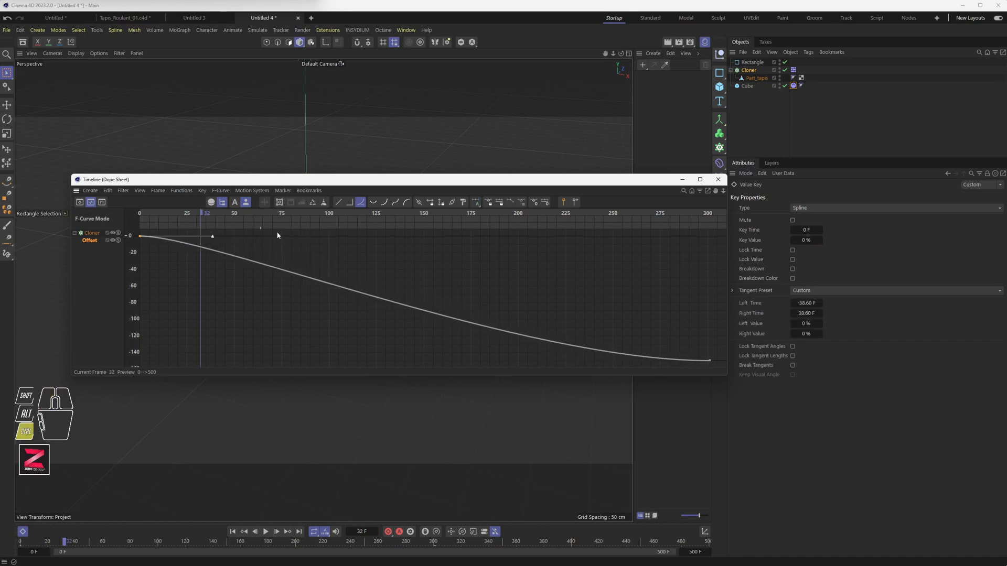
Close the timeline window and play the simulation to check the belt's start with the edited Offset curve.
{"action": "left_click", "coordinate": [718, 179]}
{"action": "left_click", "coordinate": [265, 532]}
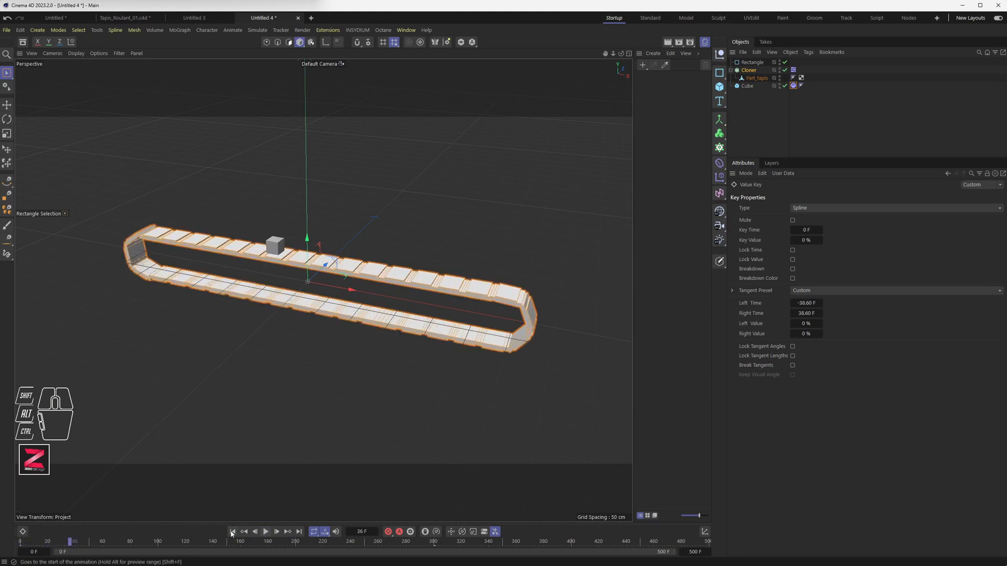
{"action": "left_click", "coordinate": [266, 532]}
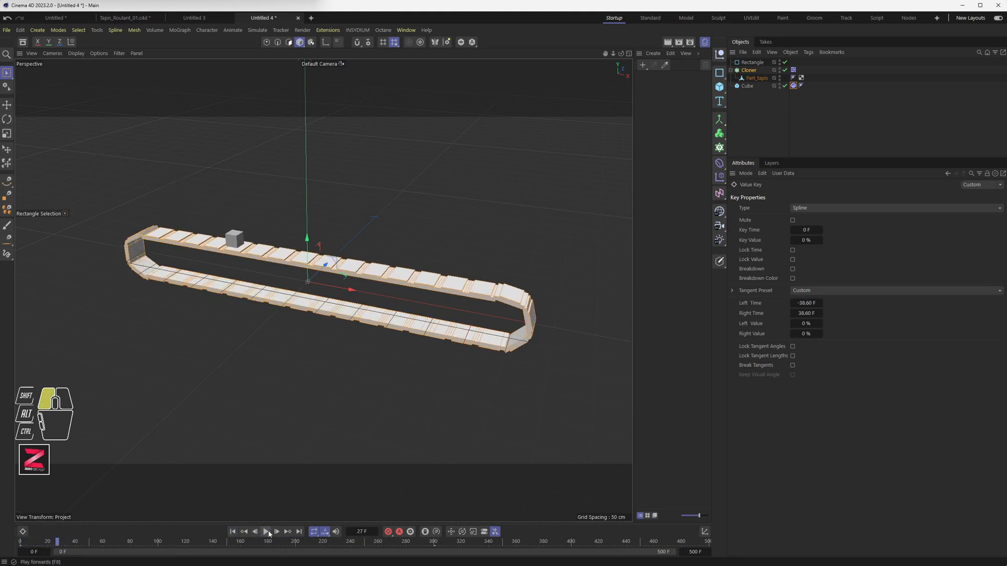
Return to the first frame, lower the cube onto the belt's surface and play the simulation.
{"action": "left_click", "coordinate": [234, 533]}
{"action": "left_click", "coordinate": [172, 175]}
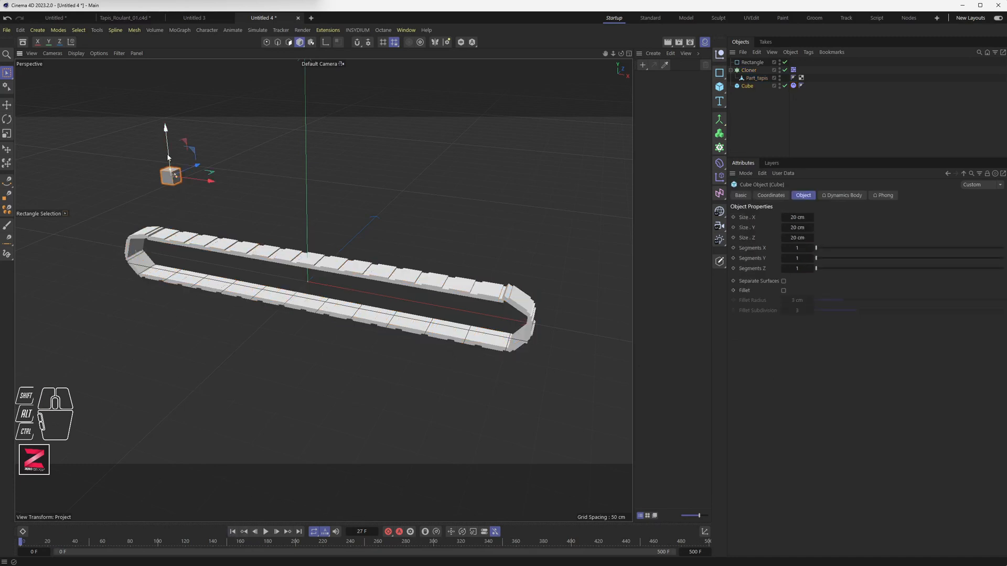
{"action": "left_click_drag", "start_coordinate": [168, 157], "coordinate": [171, 210]}
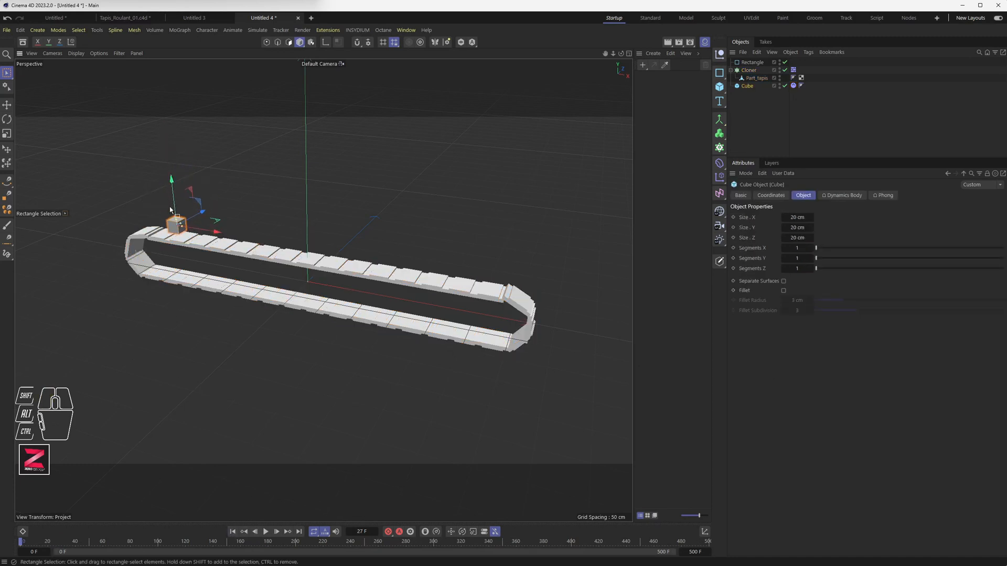
{"action": "left_click", "coordinate": [266, 533]}
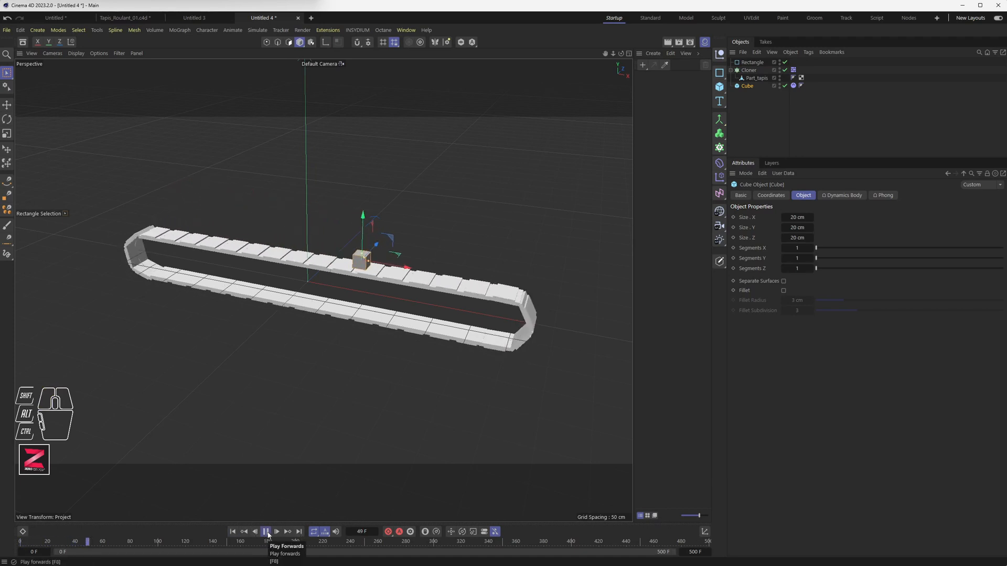
{"action": "left_click", "coordinate": [266, 532]}
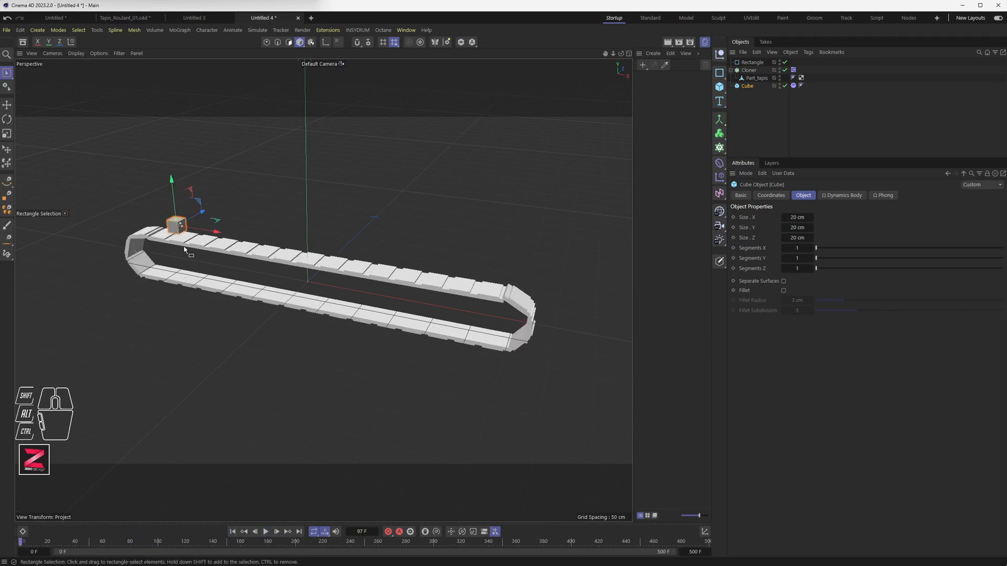
Raise the cube above the belt and add a small sphere beside it, above the slats.
{"action": "left_click_drag", "start_coordinate": [175, 211], "coordinate": [171, 172]}
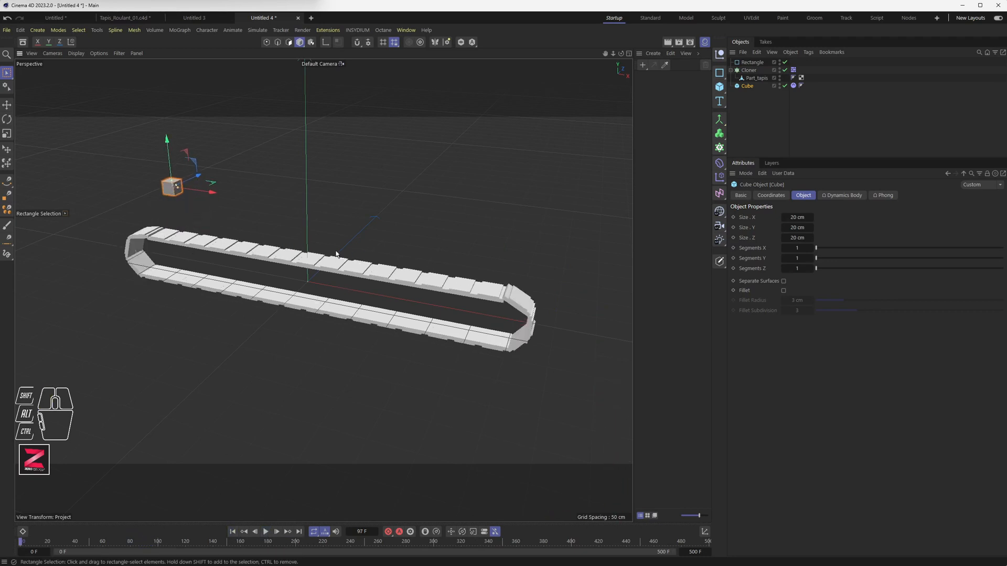
{"action": "left_click_drag", "start_coordinate": [719, 86], "coordinate": [805, 128]}
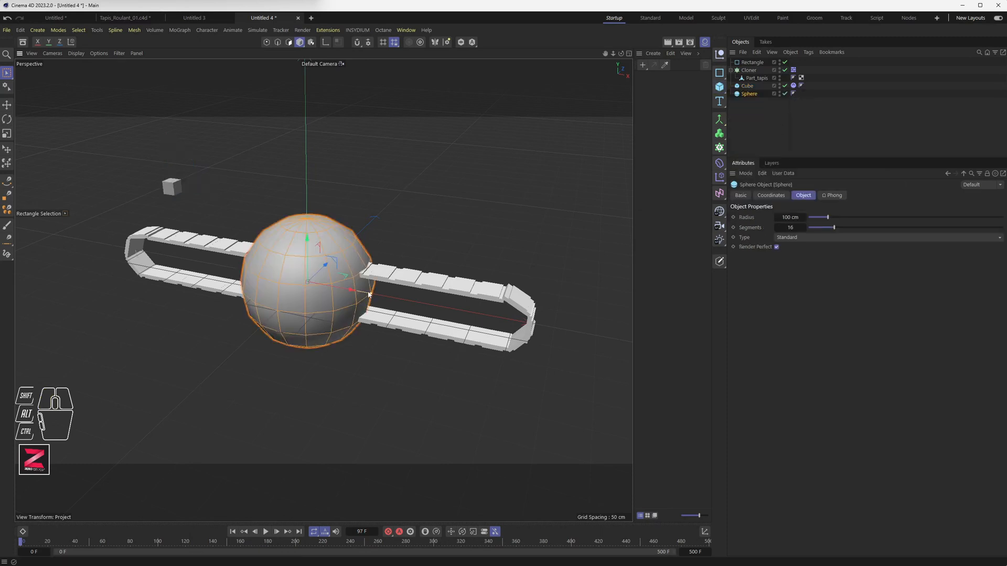
{"action": "left_click_drag", "start_coordinate": [368, 295], "coordinate": [205, 199]}
Add a Bullet Rigid Body tag to the sphere.
{"action": "right_click", "coordinate": [750, 94]}
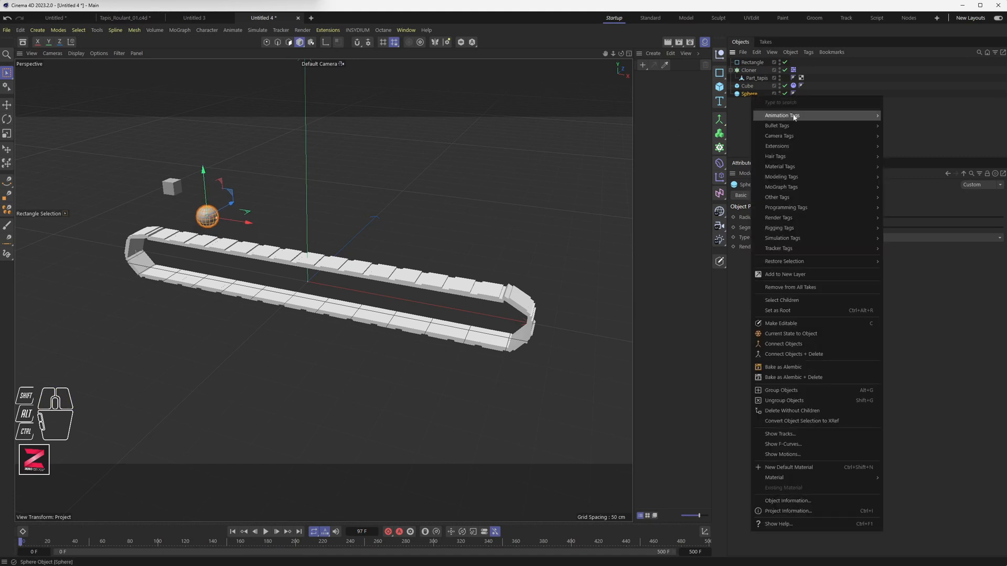
{"action": "mouse_move", "coordinate": [793, 125]}
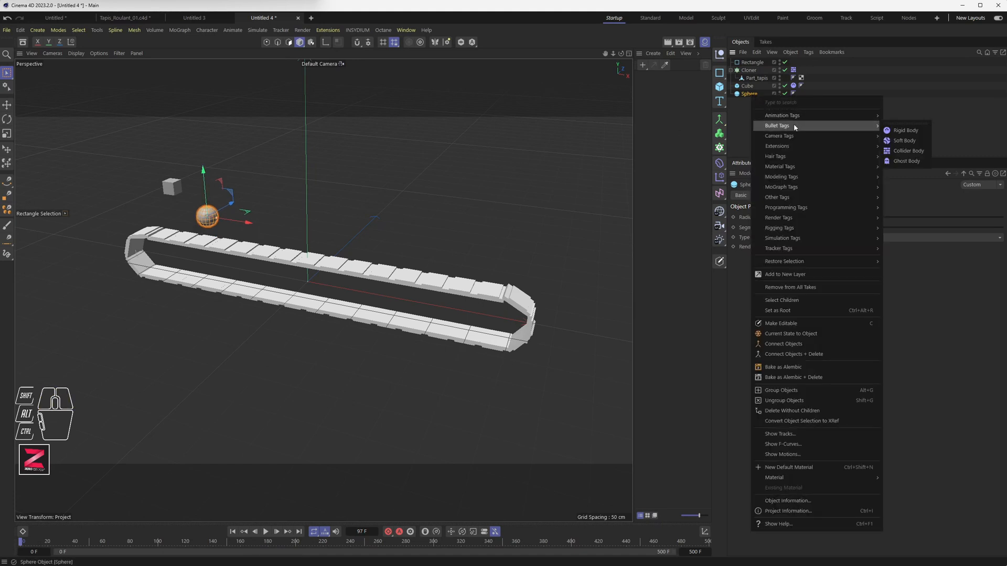
{"action": "left_click", "coordinate": [908, 131]}
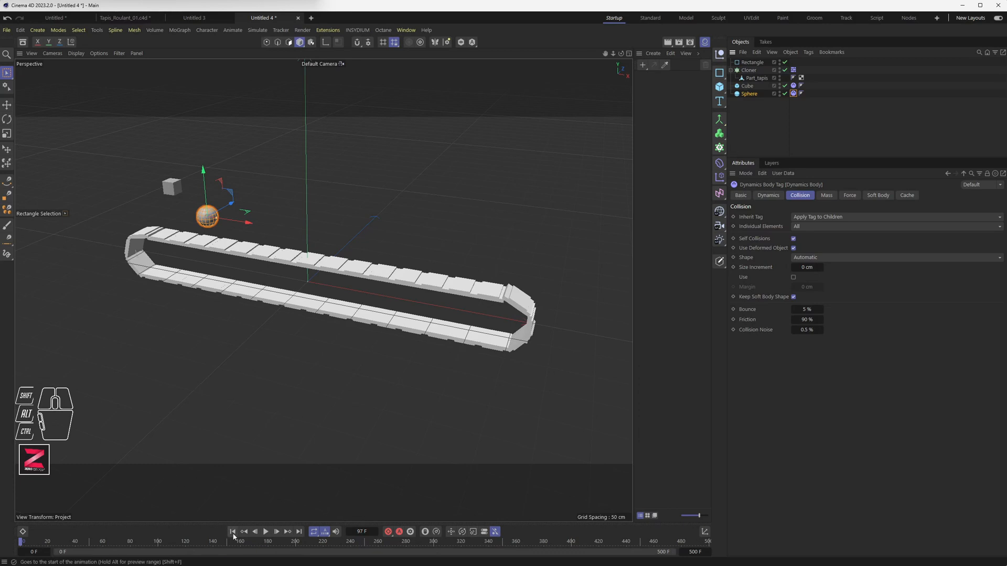
Play the simulation to check how the sphere and cube land on the belt, and return to the first frame.
{"action": "left_click", "coordinate": [265, 532]}
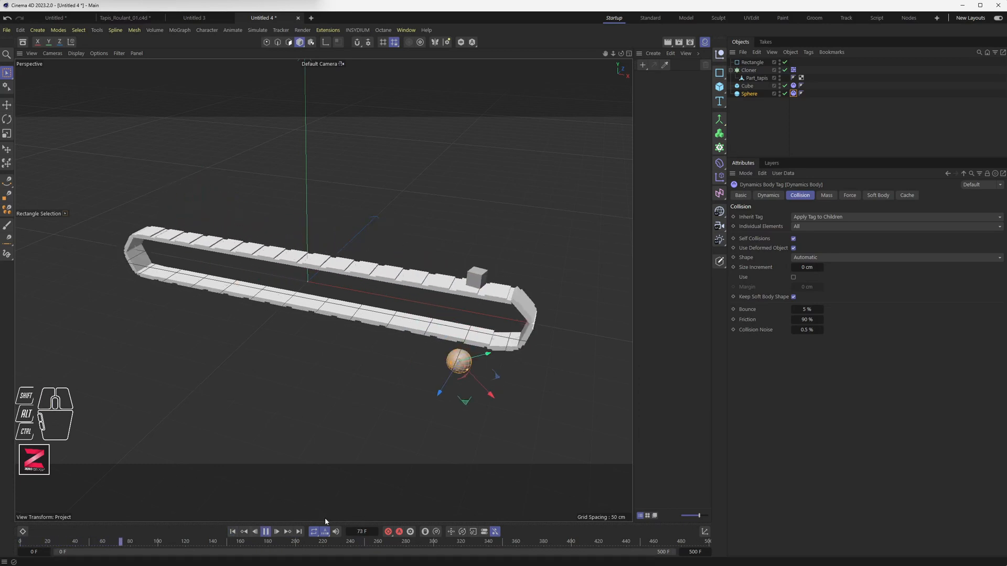
{"action": "left_click", "coordinate": [266, 531]}
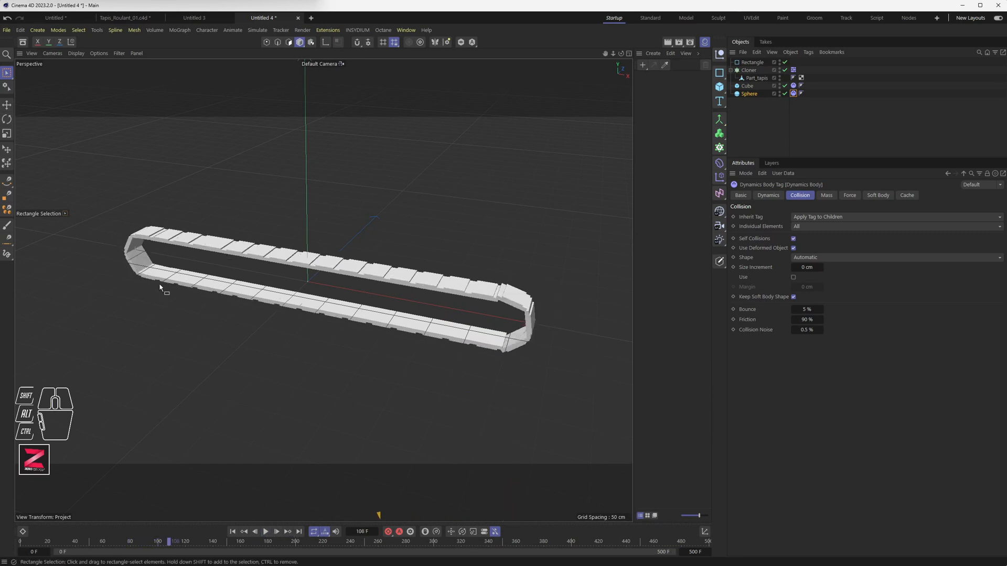
{"action": "mouse_move", "coordinate": [197, 317]}
{"action": "left_mouse_down", "text": "alt"}
{"action": "mouse_move", "coordinate": [219, 316]}
{"action": "mouse_move", "coordinate": [201, 317]}
{"action": "left_mouse_up", "text": "alt"}
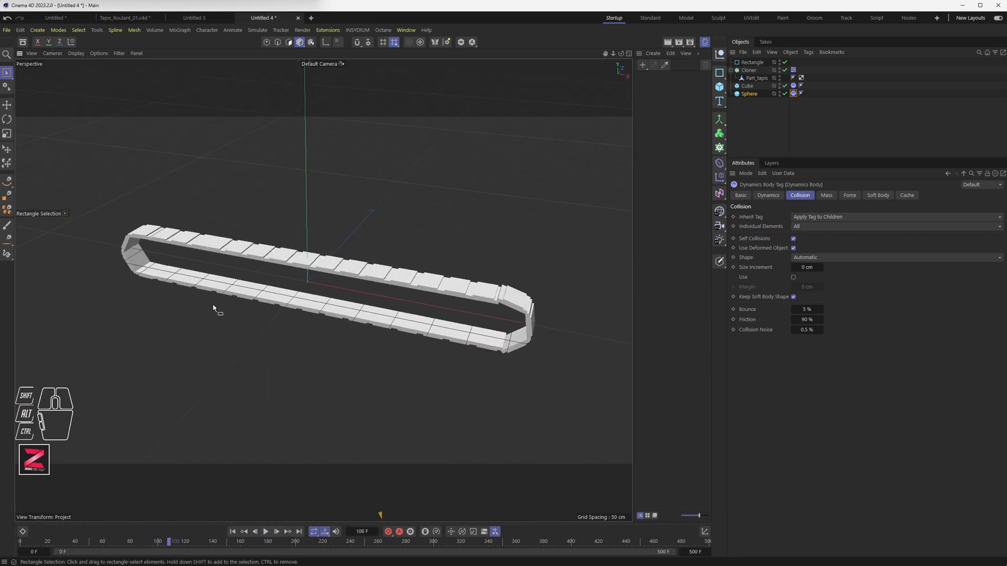
{"action": "right_click_drag", "start_coordinate": [215, 309], "coordinate": [233, 299], "text": "alt"}
{"action": "left_click", "coordinate": [231, 532]}
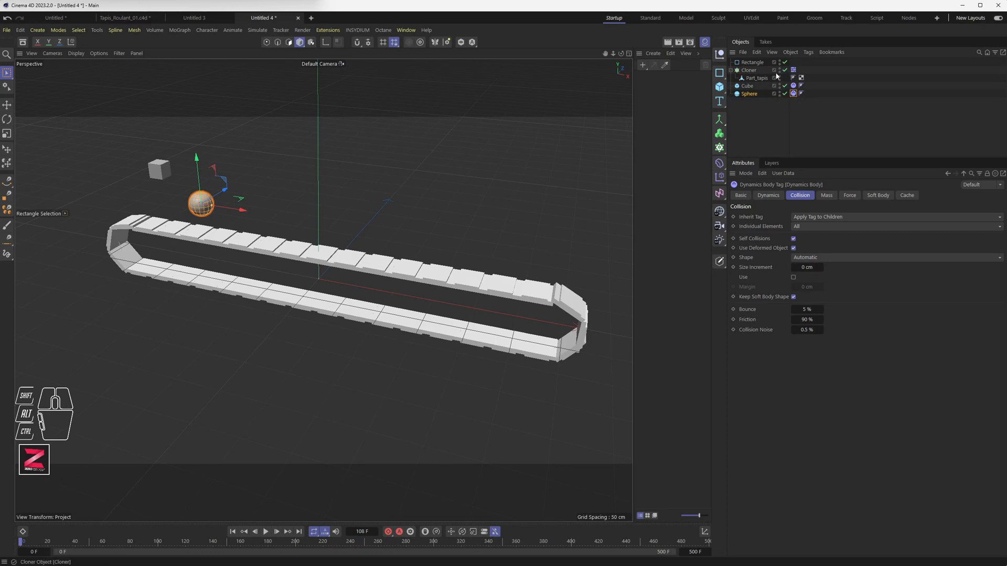
Set Bounce to 100 % and Friction to 100 % in the collision settings of the Cloner's dynamics tag.
{"action": "left_click", "coordinate": [793, 71]}
{"action": "left_click", "coordinate": [799, 309]}
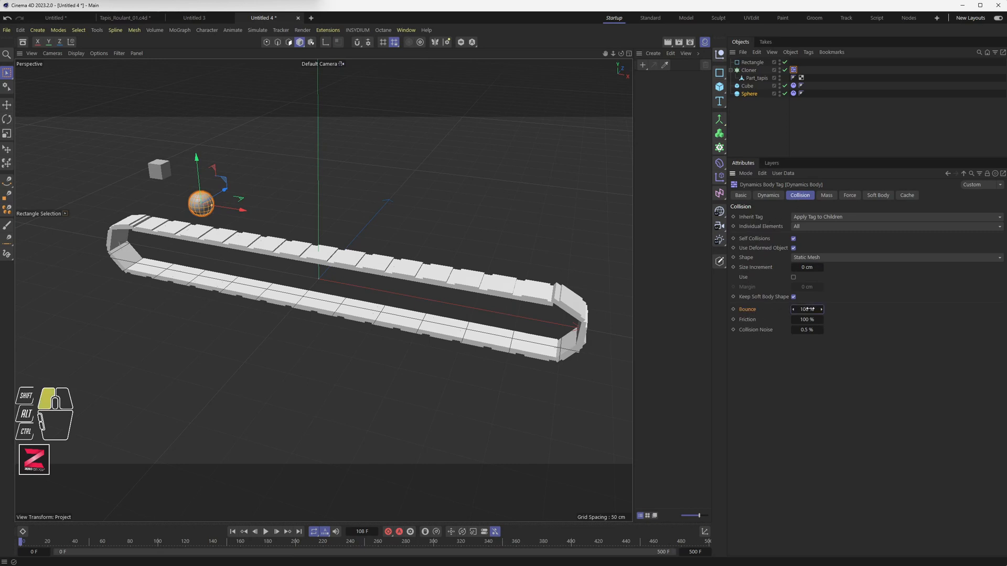
{"action": "type", "text": "0"}
{"action": "key", "text": "Tab"}
{"action": "type", "text": "100"}
{"action": "key", "text": "Return"}
Set Bounce to 100 % and Friction to 100 % in the collision settings of the sphere's dynamics tag.
{"action": "left_click", "coordinate": [793, 94]}
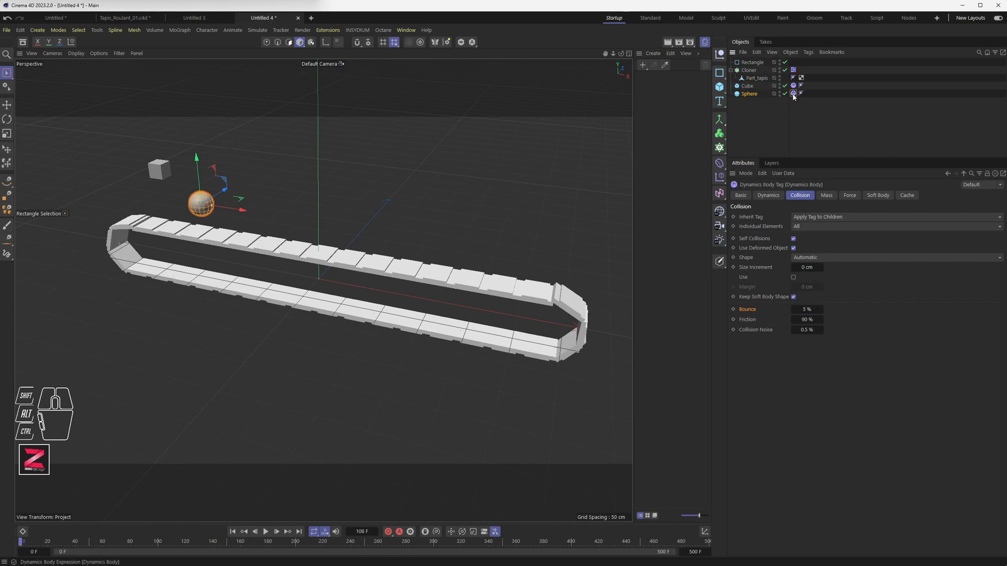
{"action": "double_click", "coordinate": [807, 310]}
{"action": "type", "text": "10"}
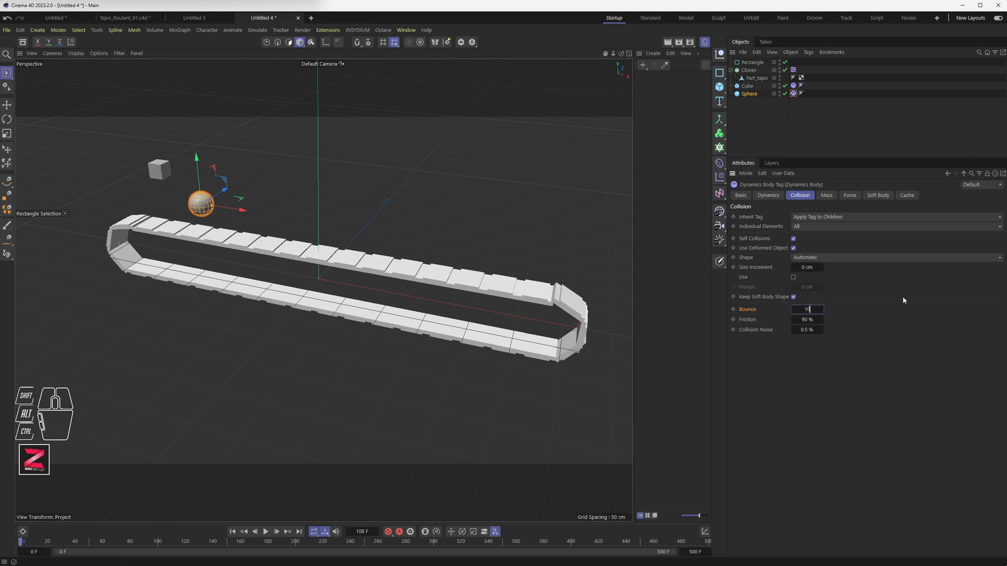
{"action": "type", "text": "0"}
{"action": "key", "text": "Tab"}
{"action": "type", "text": "100"}
{"action": "key", "text": "Tab"}
Play the simulation from the first frame and replay it looking along the belt's length to check the bouncing.
{"action": "left_click", "coordinate": [232, 532]}
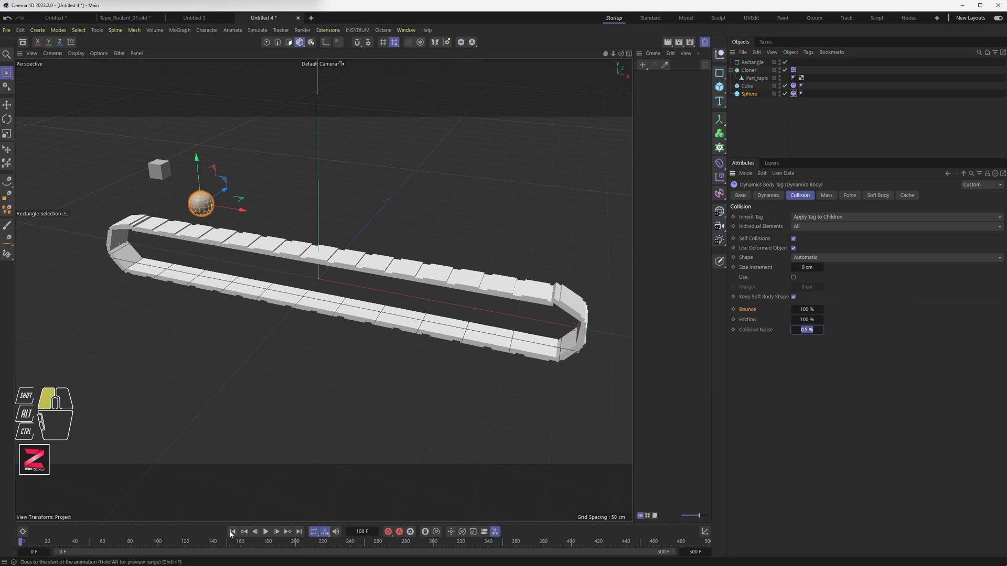
{"action": "left_click", "coordinate": [266, 532]}
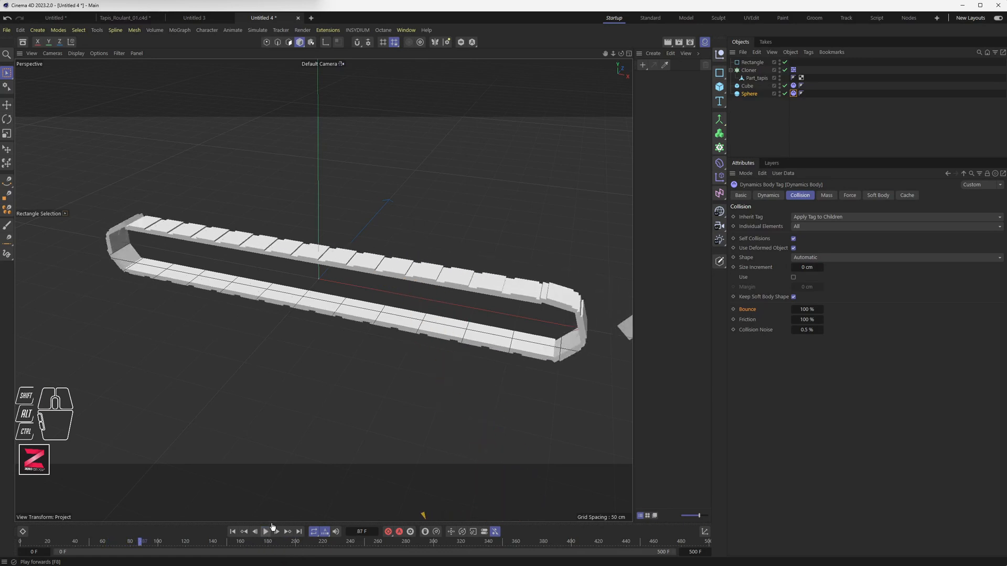
{"action": "left_click_drag", "start_coordinate": [367, 315], "coordinate": [288, 294], "text": "alt"}
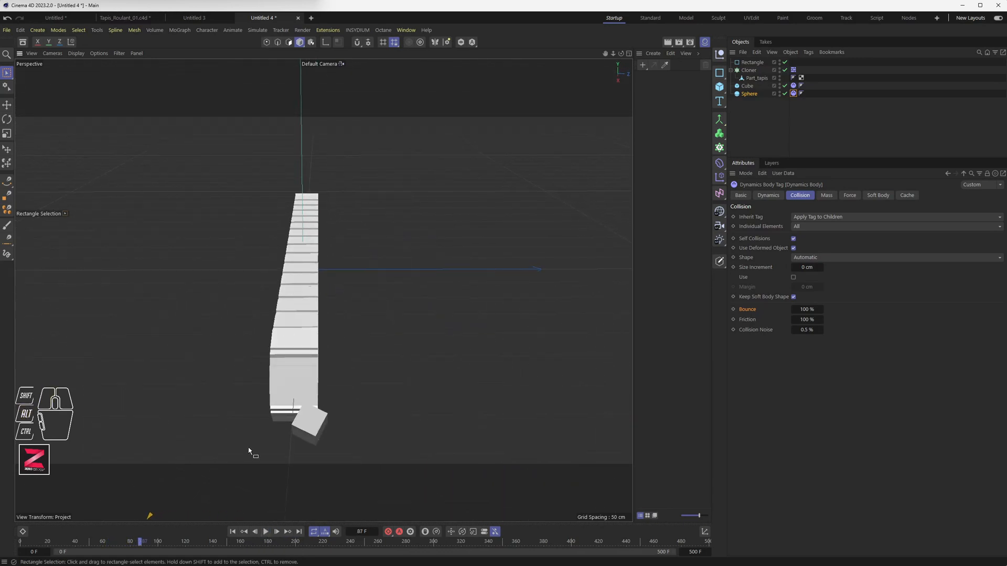
{"action": "left_click", "coordinate": [233, 532]}
{"action": "left_click", "coordinate": [265, 531]}
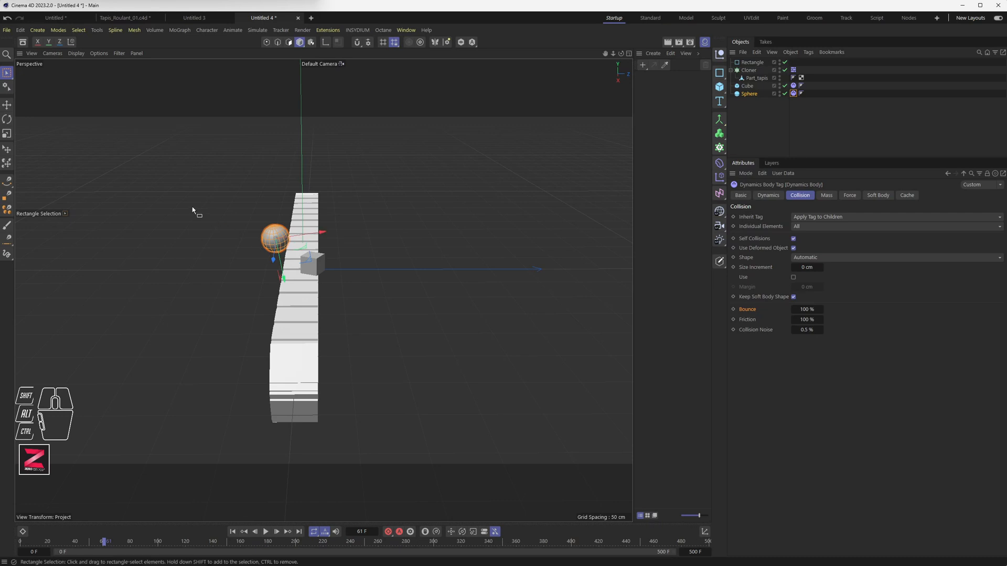
Set the Collision Noise of the sphere's dynamics tag to 51.5 %.
{"action": "left_click", "coordinate": [755, 329]}
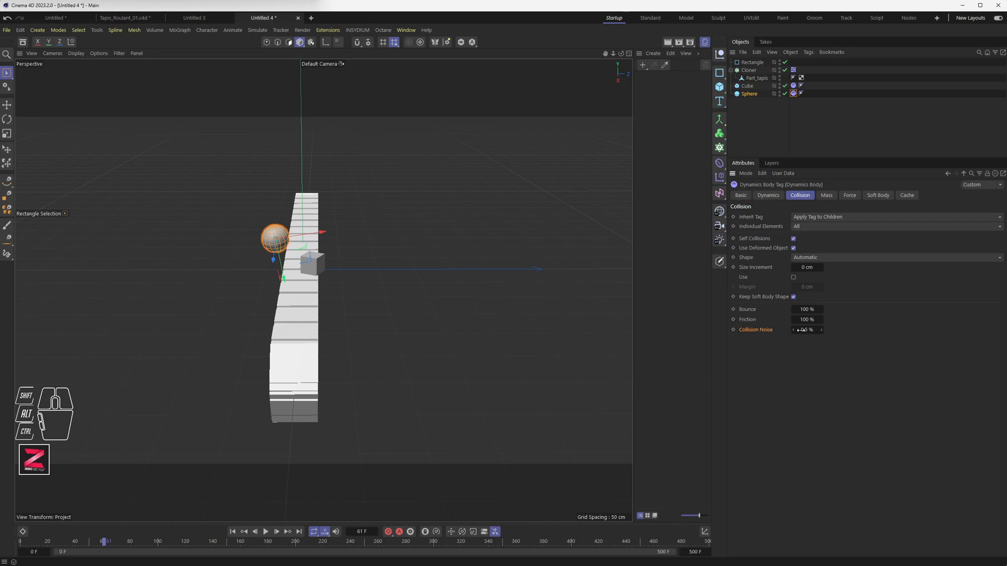
{"action": "left_click_drag", "start_coordinate": [808, 331], "coordinate": [812, 332]}
{"action": "left_click_drag", "start_coordinate": [808, 329], "coordinate": [806, 330]}
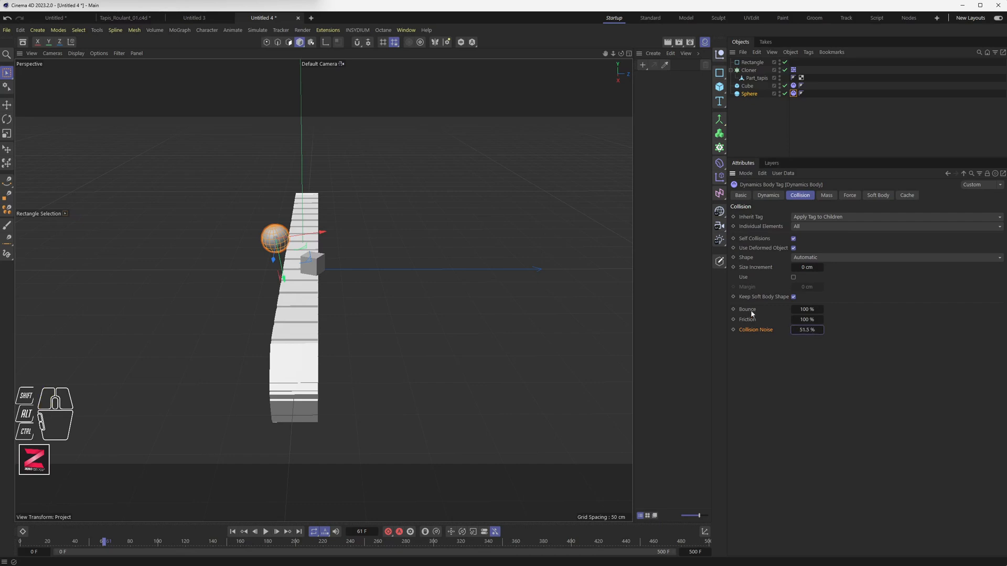
Set the Collision Noise of the Cloner's dynamics tag to 50 %.
{"action": "left_click", "coordinate": [793, 70]}
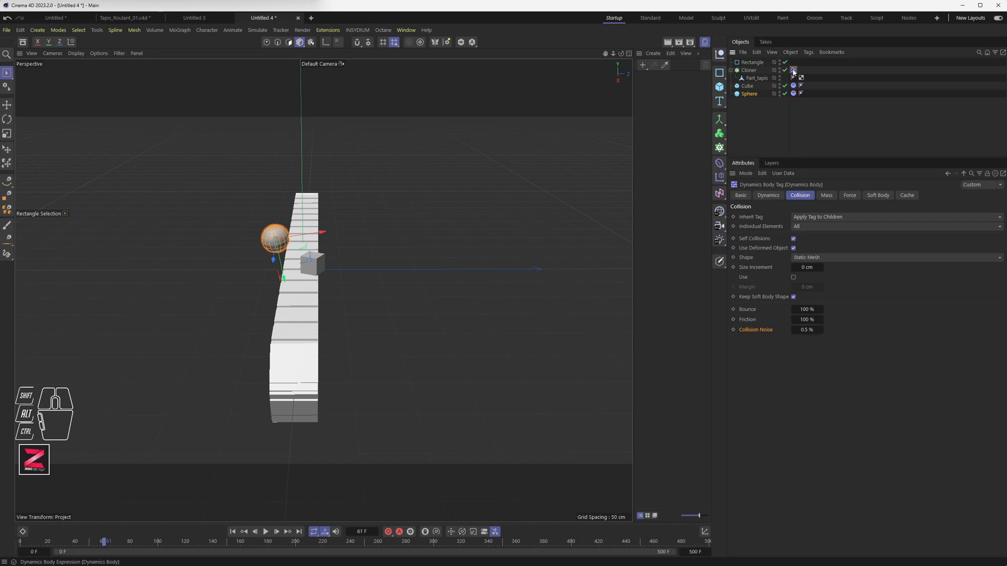
{"action": "left_click", "coordinate": [811, 330]}
{"action": "type", "text": "50"}
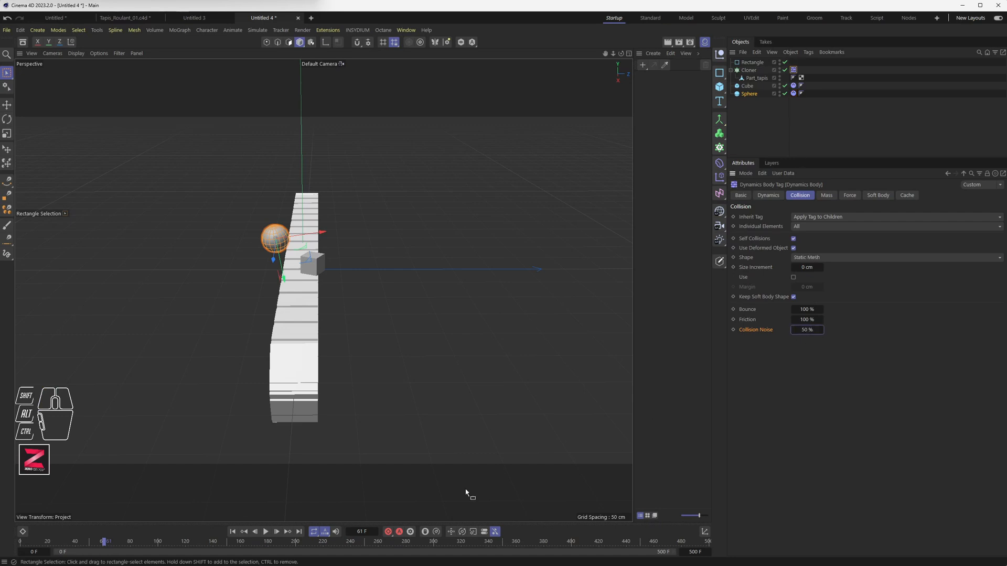
Replay the simulation from the first frame to check the effect of the higher collision noise on both objects.
{"action": "left_click", "coordinate": [265, 532]}
{"action": "left_click", "coordinate": [265, 532]}
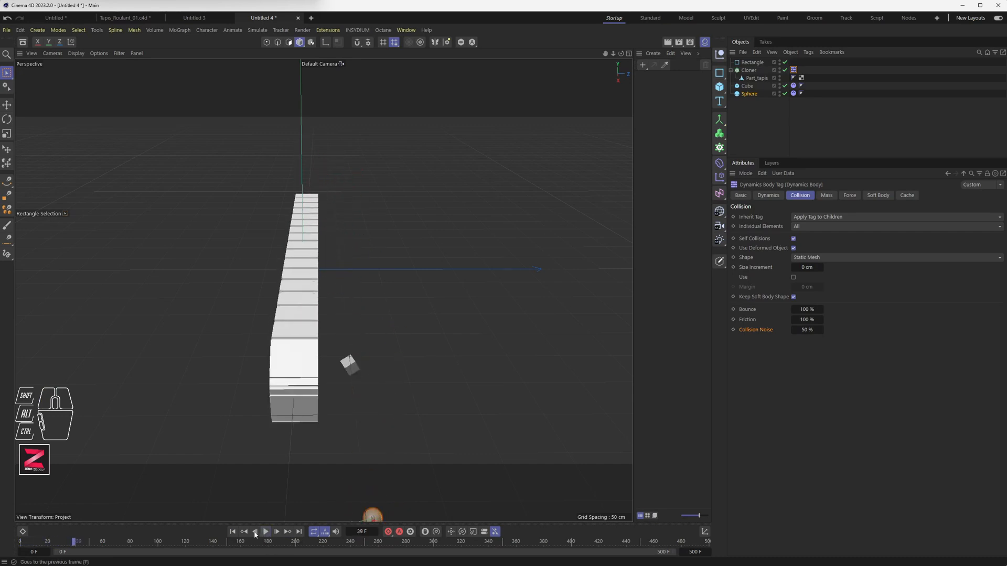
{"action": "left_click", "coordinate": [232, 531]}
{"action": "left_click", "coordinate": [266, 532]}
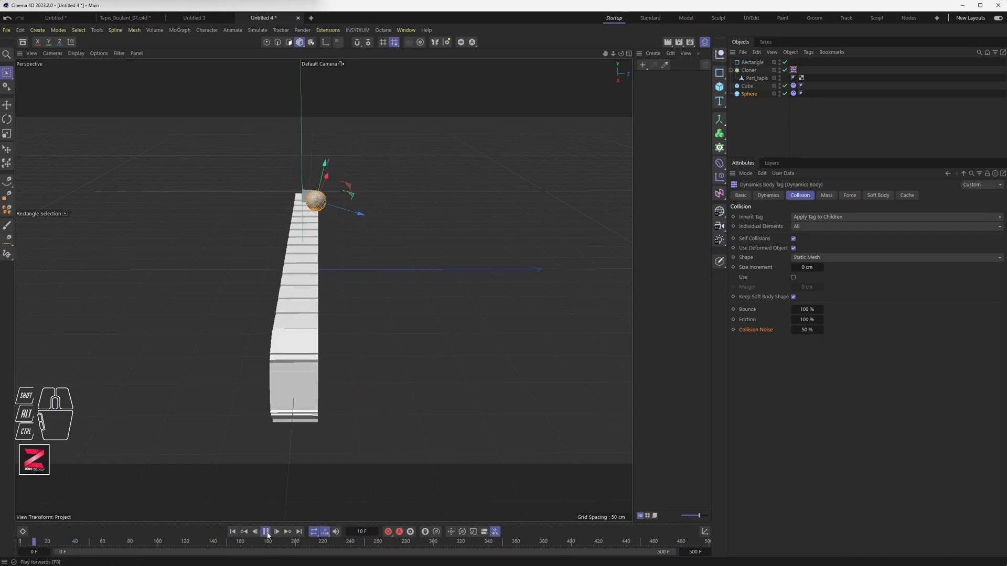
{"action": "left_click", "coordinate": [266, 532]}
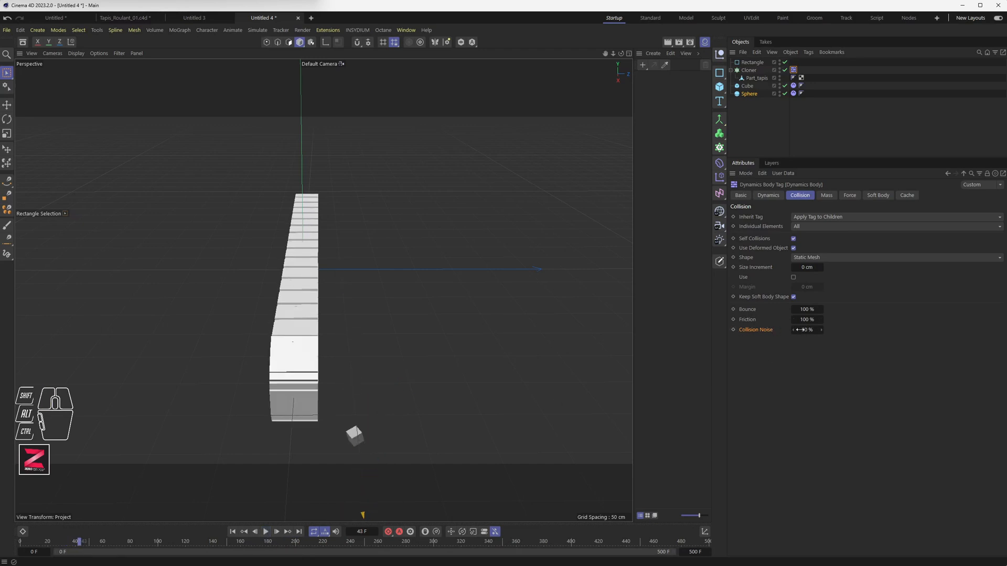
{"action": "left_click_drag", "start_coordinate": [314, 341], "coordinate": [521, 297], "text": "alt"}
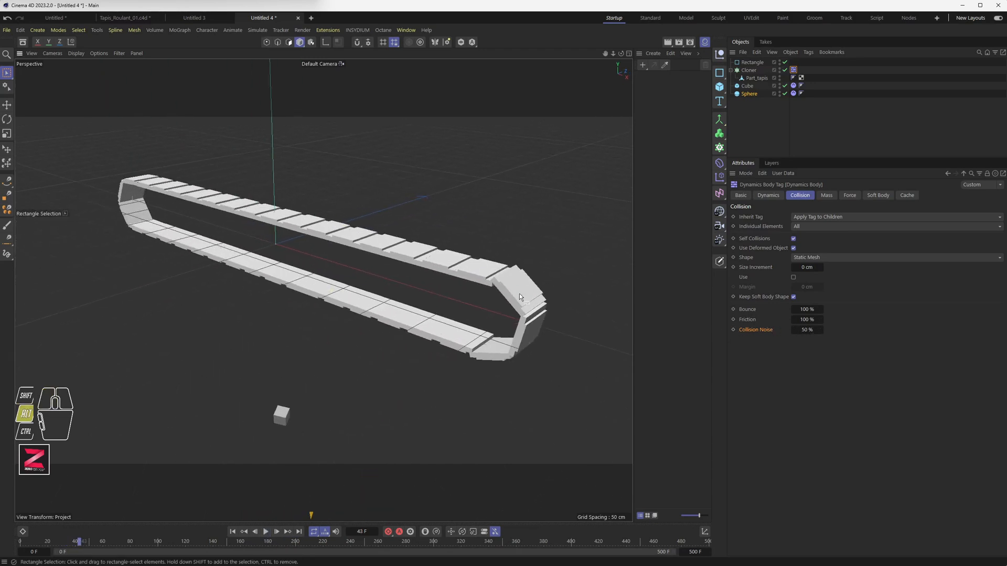
Set the Collision Noise to 0 % in the dynamics tags of both the cube and the sphere.
{"action": "left_click", "coordinate": [793, 86]}
{"action": "left_click_drag", "start_coordinate": [813, 330], "coordinate": [792, 330]}
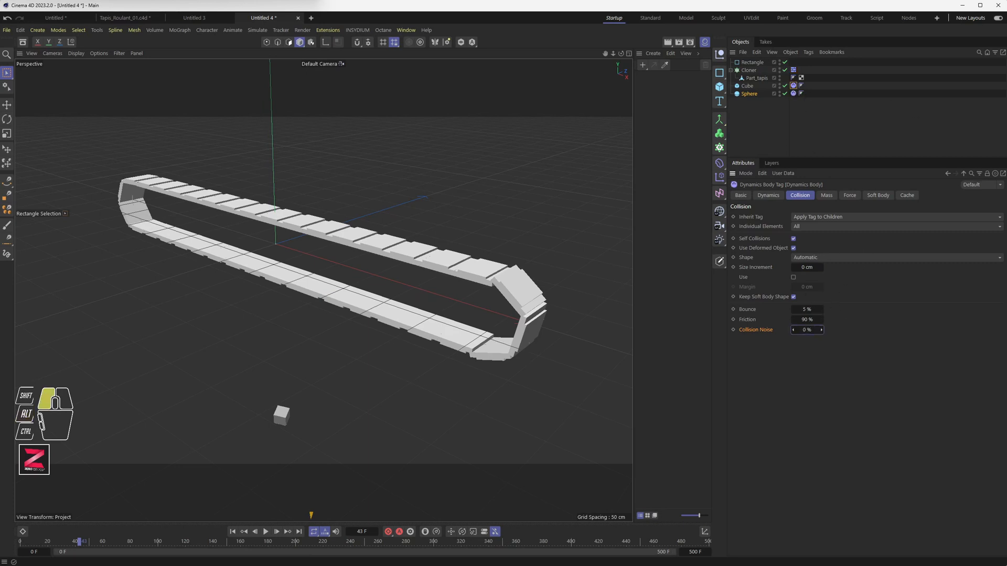
{"action": "left_click", "coordinate": [794, 93]}
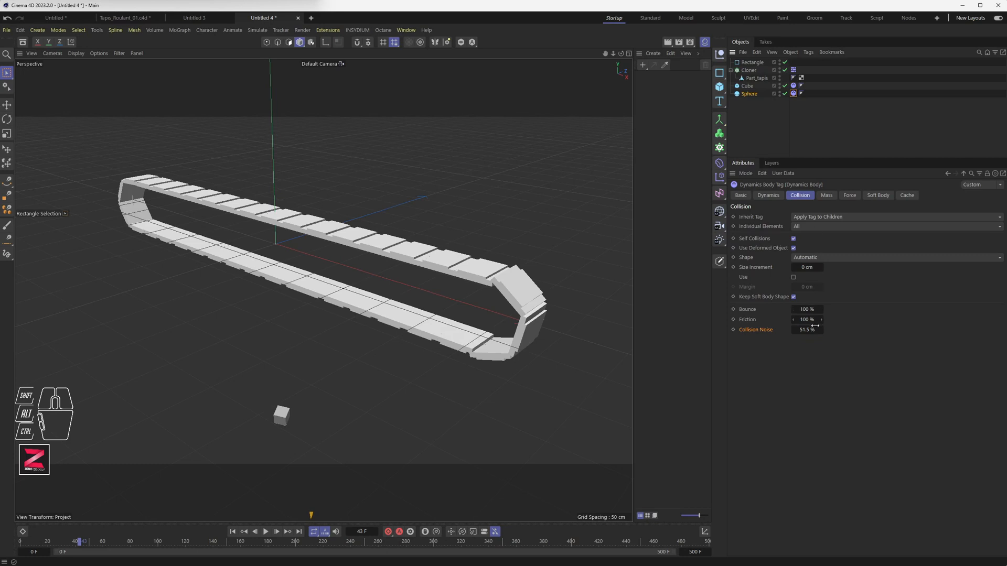
{"action": "left_click_drag", "start_coordinate": [809, 330], "coordinate": [787, 330]}
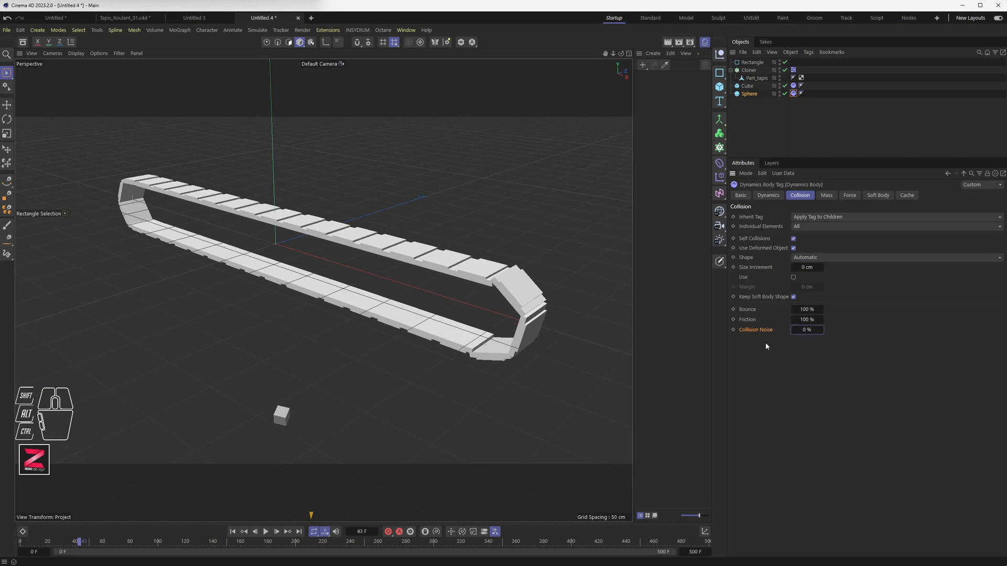
Replay the simulation from the first frame, also from closer to the belt's start, to examine how the cube and sphere collide.
{"action": "left_click", "coordinate": [232, 532]}
{"action": "left_click", "coordinate": [266, 532]}
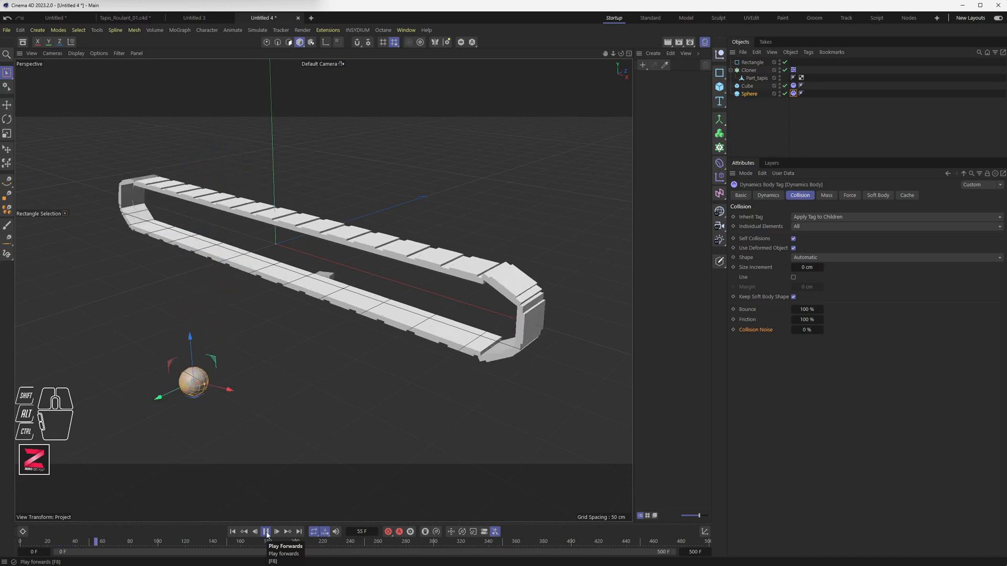
{"action": "left_click", "coordinate": [267, 533]}
{"action": "left_click_drag", "start_coordinate": [225, 239], "coordinate": [284, 344], "text": "alt"}
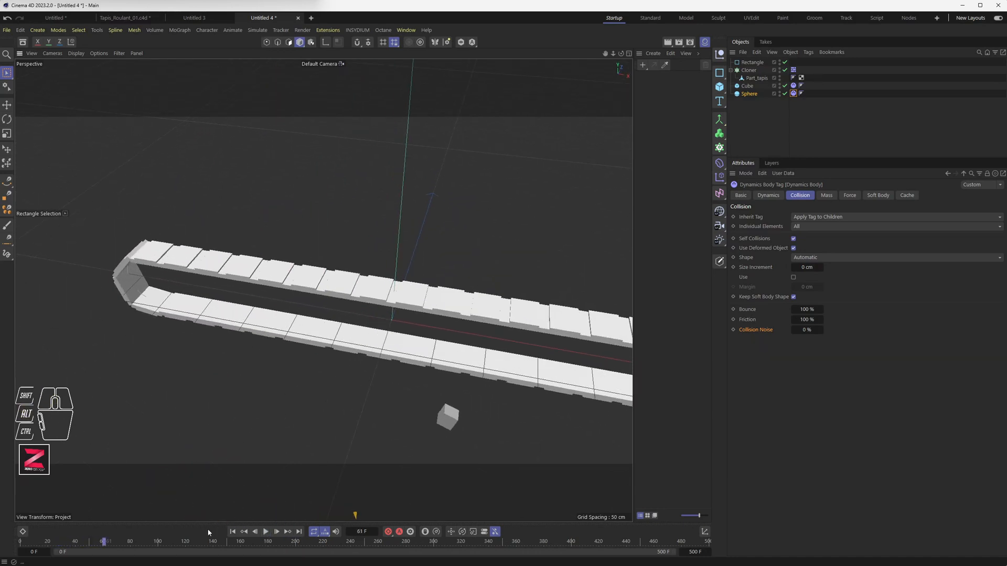
{"action": "left_click", "coordinate": [232, 531]}
{"action": "left_click", "coordinate": [266, 532]}
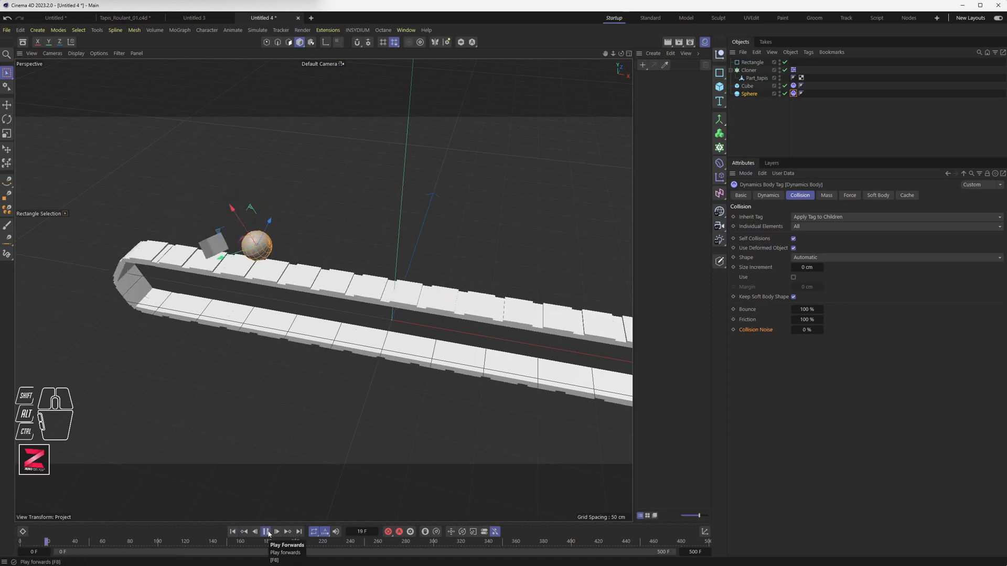
{"action": "left_click", "coordinate": [266, 532]}
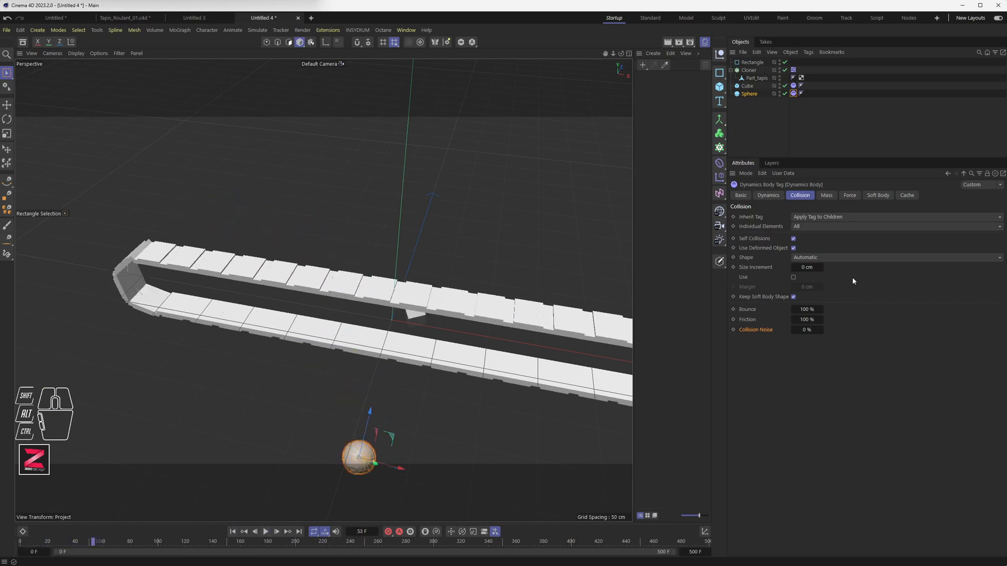
At the first frame, move the sphere farther along the belt, away from the cube, and play the simulation.
{"action": "left_click", "coordinate": [233, 531]}
{"action": "left_click_drag", "start_coordinate": [267, 241], "coordinate": [388, 260]}
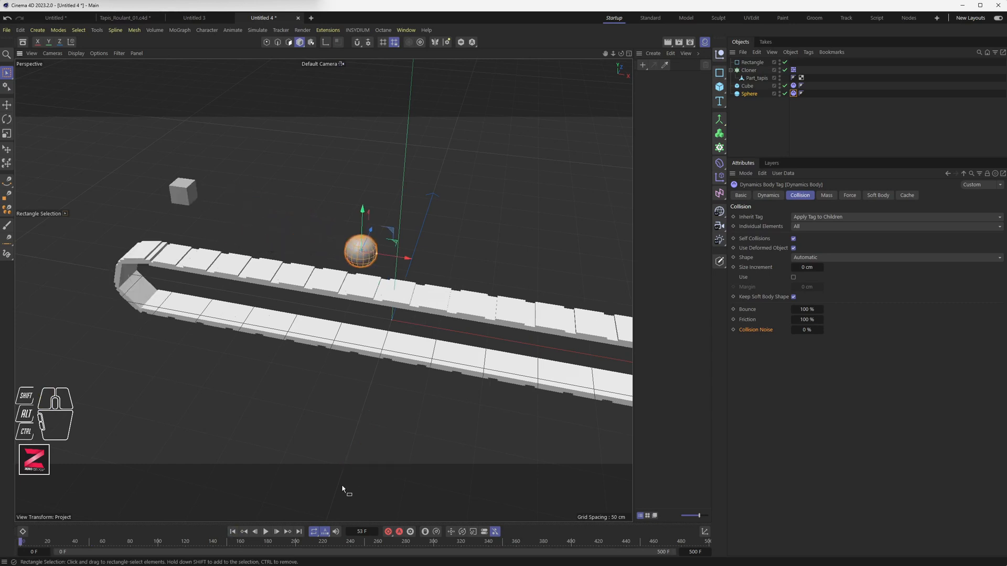
{"action": "left_click", "coordinate": [265, 532]}
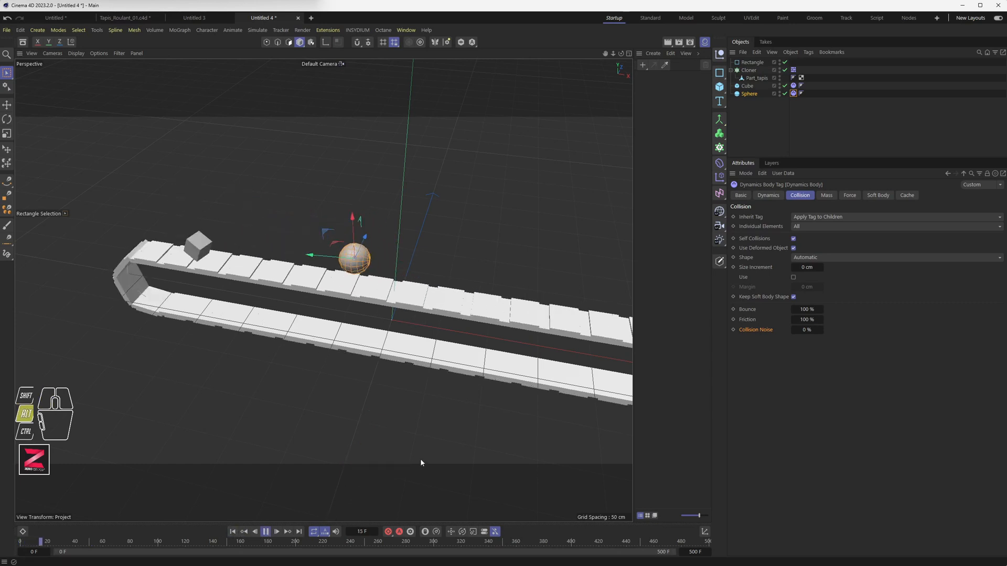
{"action": "middle_click_drag", "start_coordinate": [420, 461], "coordinate": [314, 441], "text": "alt"}
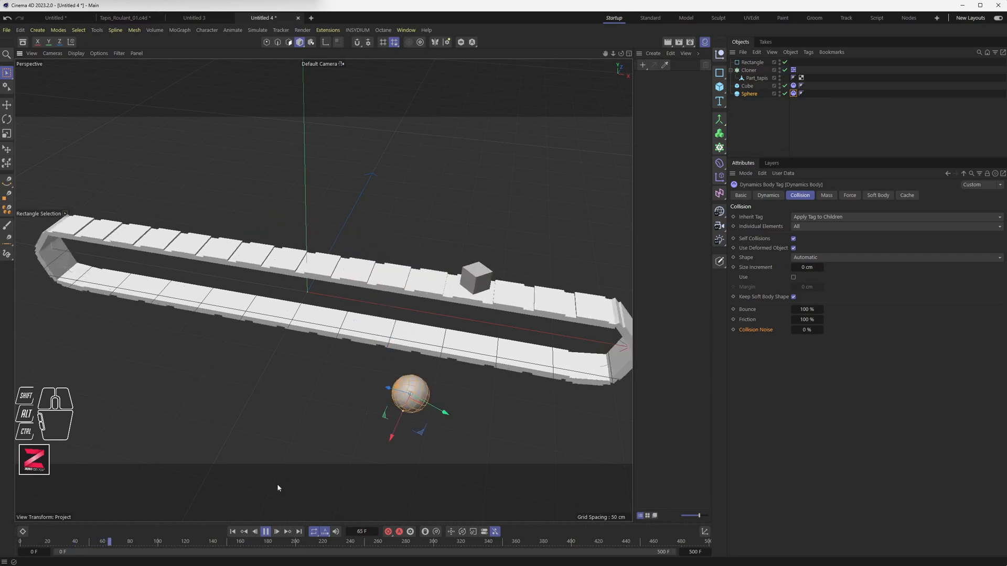
{"action": "left_click", "coordinate": [266, 532]}
Replay the simulation from the first frame, pause it partway and select the cube on the belt.
{"action": "left_click", "coordinate": [232, 532]}
{"action": "left_click", "coordinate": [265, 532]}
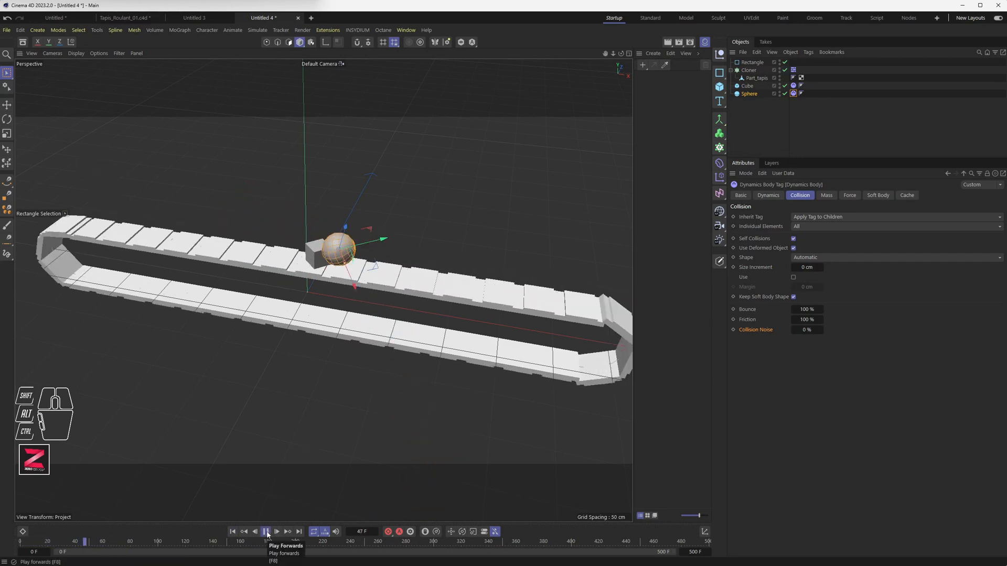
{"action": "left_click", "coordinate": [267, 533]}
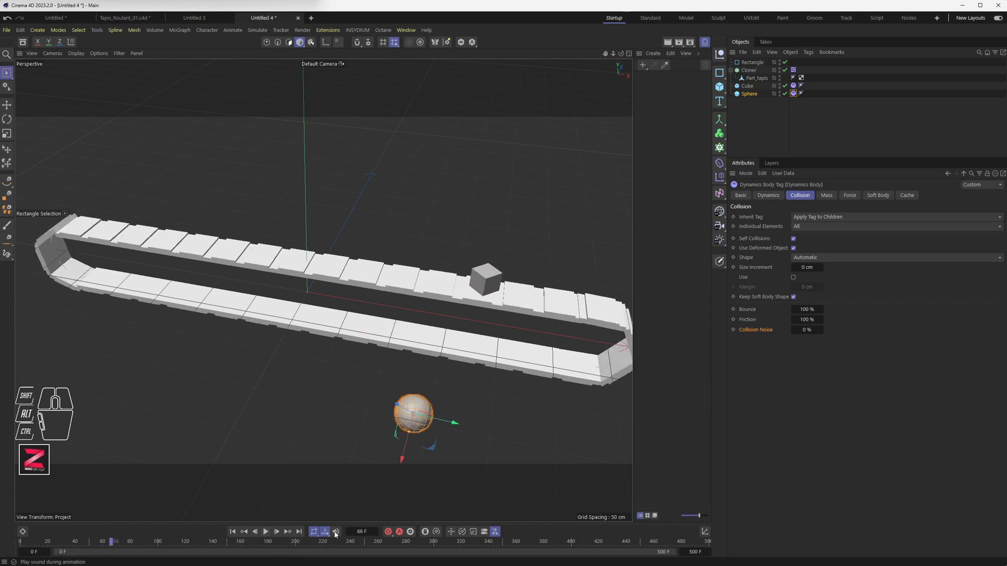
{"action": "left_click", "coordinate": [488, 277]}
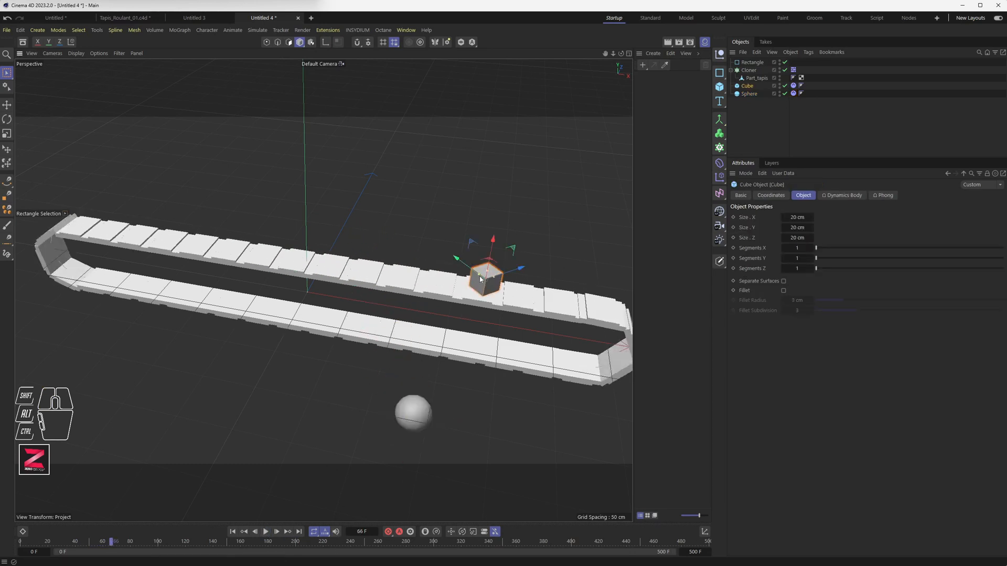
Replay the simulation from the first frame, also from closer to the belt's start, to examine how the cube lands and travels.
{"action": "left_click", "coordinate": [232, 532]}
{"action": "left_click", "coordinate": [266, 532]}
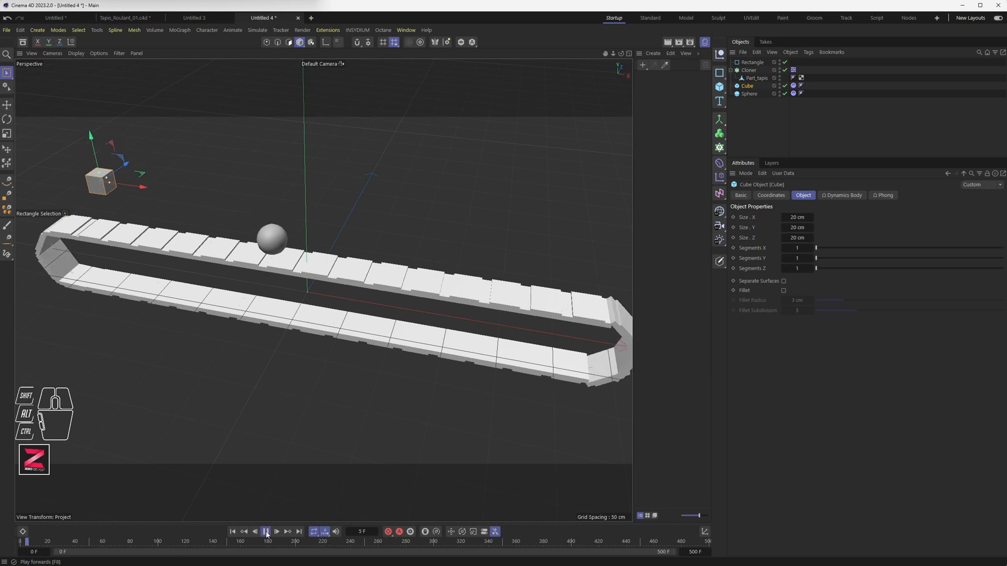
{"action": "left_click", "coordinate": [266, 531]}
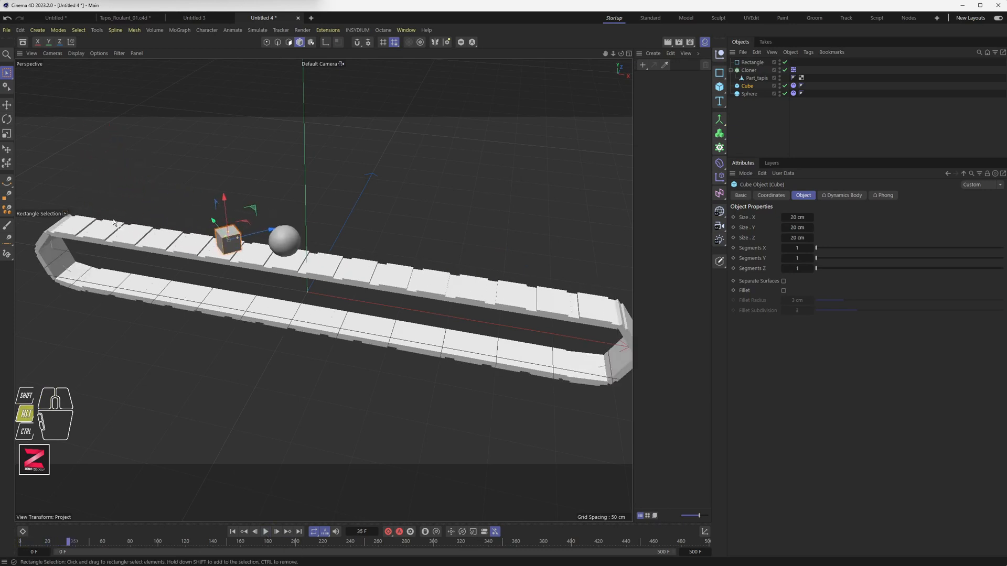
{"action": "middle_click_drag", "start_coordinate": [117, 224], "coordinate": [258, 272], "text": "alt"}
{"action": "right_click_drag", "start_coordinate": [257, 272], "coordinate": [258, 434], "text": "alt"}
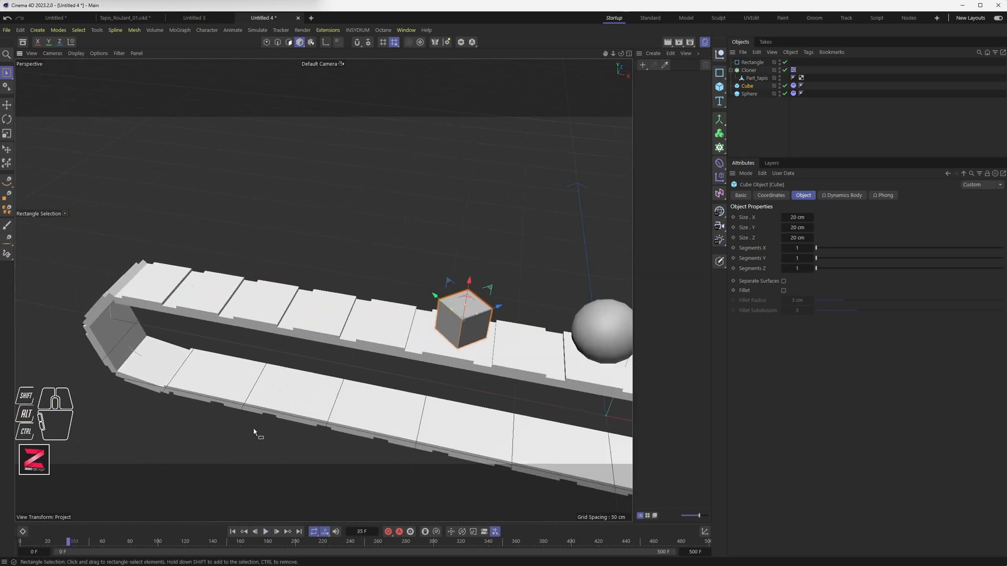
{"action": "left_click", "coordinate": [232, 532]}
{"action": "left_click", "coordinate": [265, 532]}
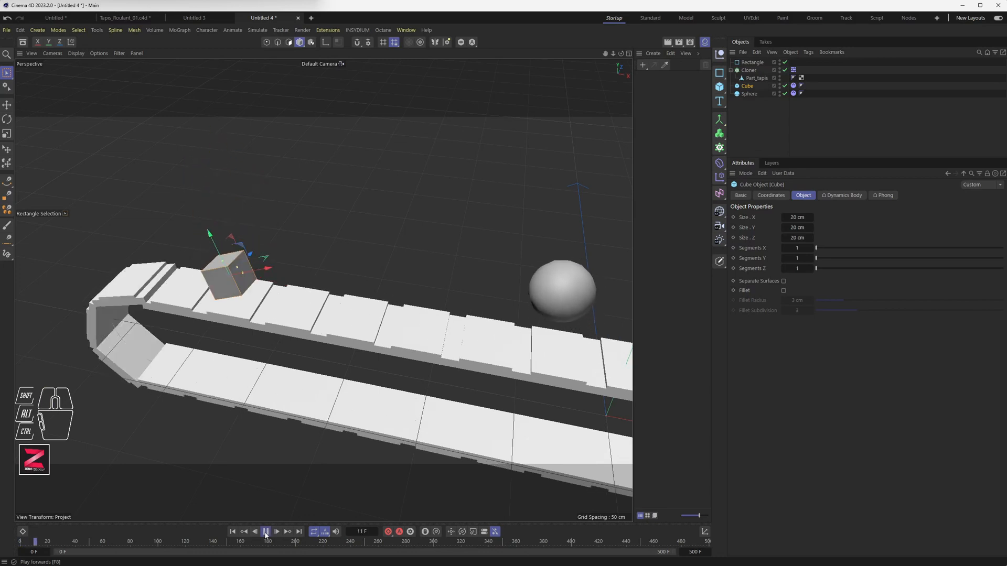
{"action": "scroll", "coordinate": [324, 319], "scroll_direction": "down", "scroll_amount": 6}
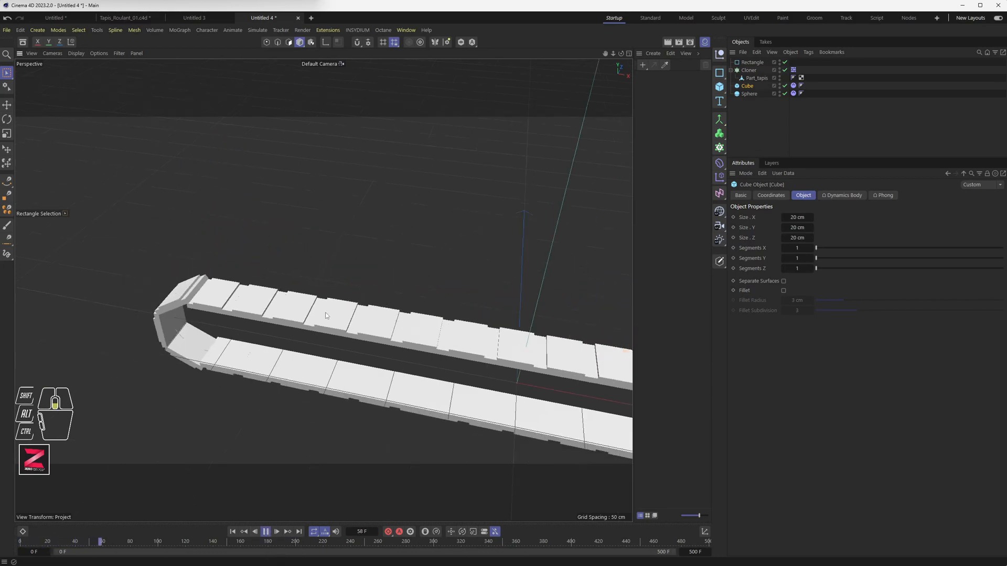
{"action": "middle_click_drag", "start_coordinate": [329, 322], "coordinate": [203, 243], "text": "alt"}
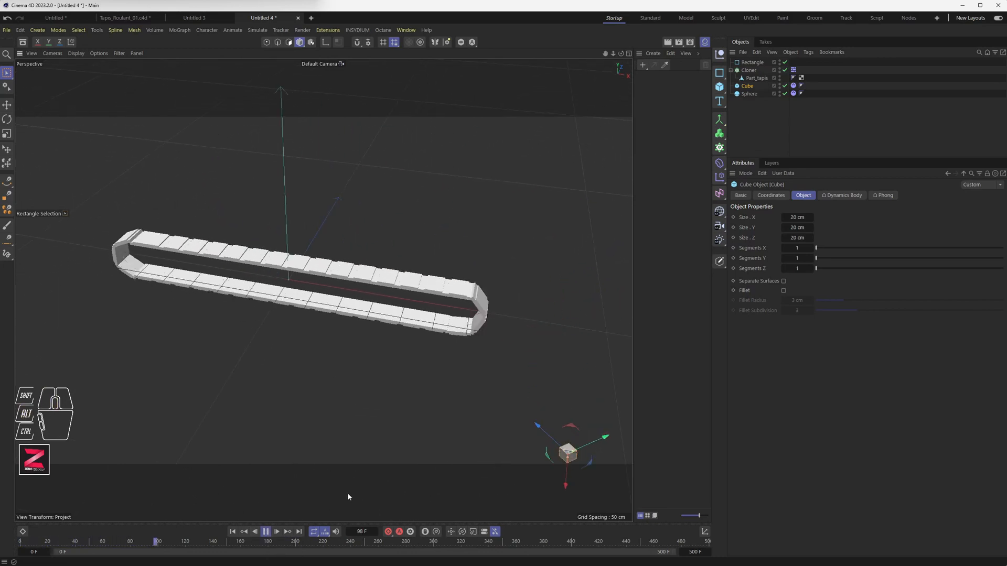
Replay the simulation with the whole belt in view, pause it at frame 71 and return to the first frame.
{"action": "left_click", "coordinate": [265, 531]}
{"action": "left_click", "coordinate": [243, 532]}
{"action": "left_click", "coordinate": [266, 532]}
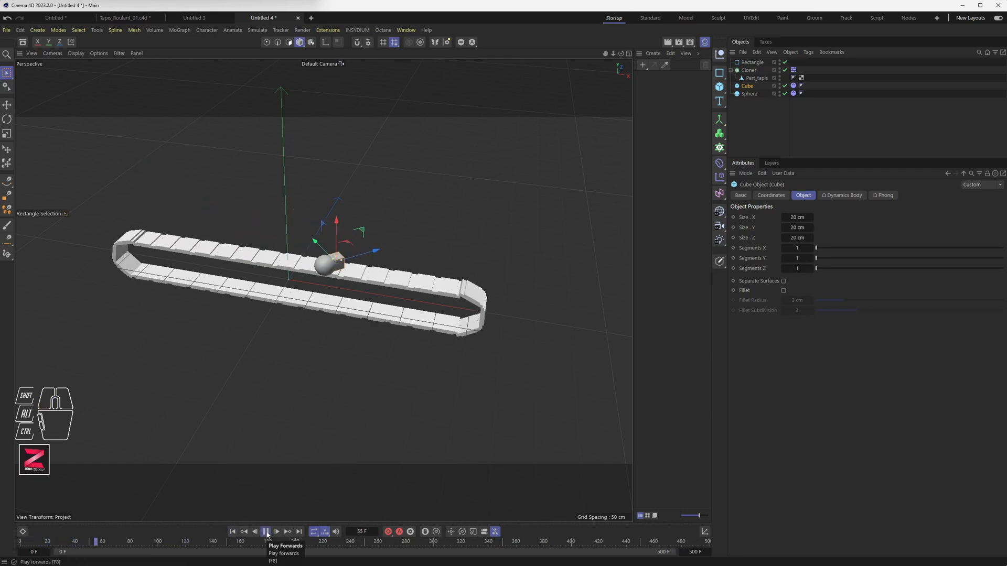
{"action": "left_click", "coordinate": [266, 532]}
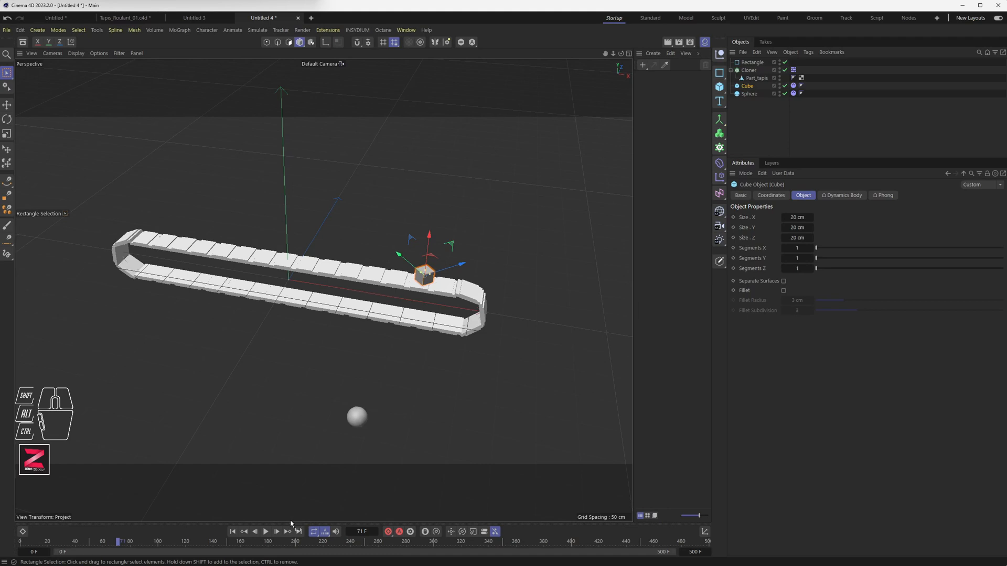
{"action": "left_click", "coordinate": [233, 532]}
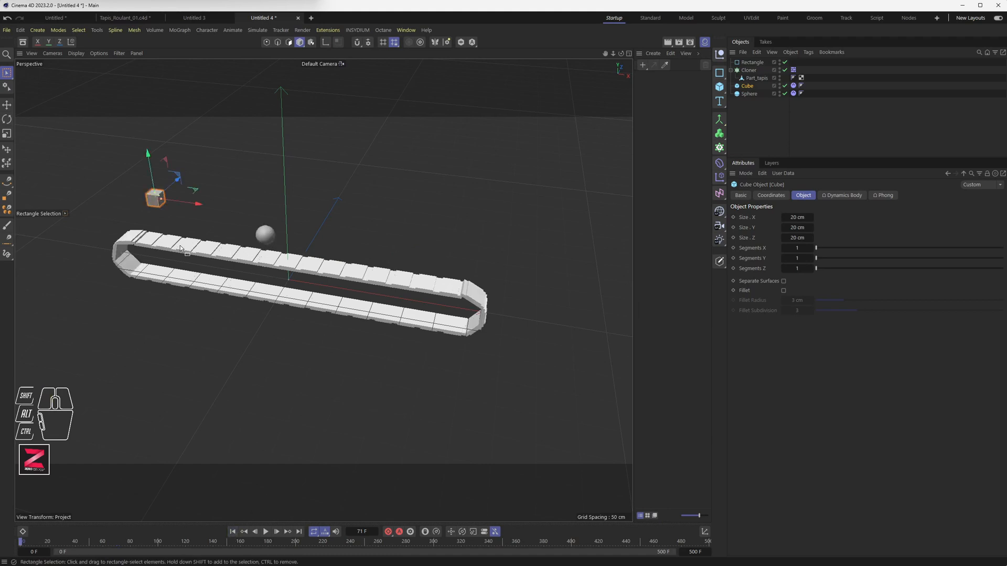
Select the sphere and review the collision Shape options in its dynamics tag, keeping Automatic.
{"action": "scroll", "coordinate": [299, 288], "scroll_direction": "up", "scroll_amount": 4, "text": "alt"}
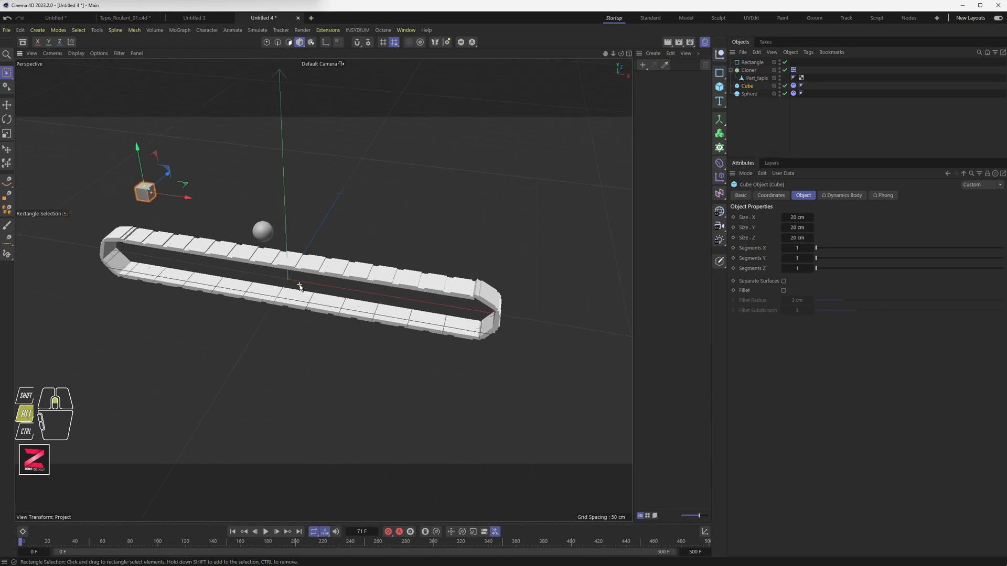
{"action": "middle_click_drag", "start_coordinate": [300, 288], "coordinate": [347, 294], "text": "alt"}
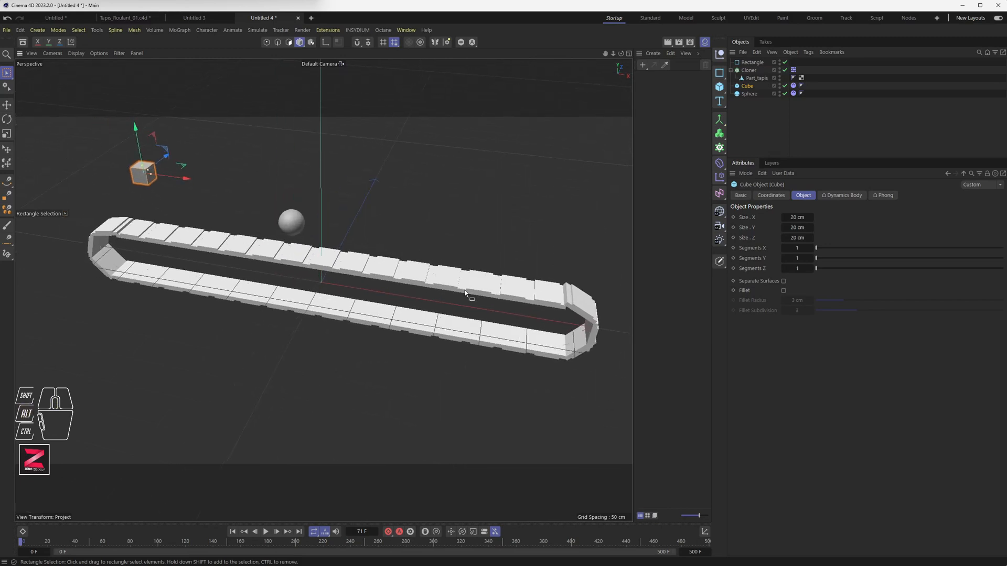
{"action": "left_click", "coordinate": [291, 221]}
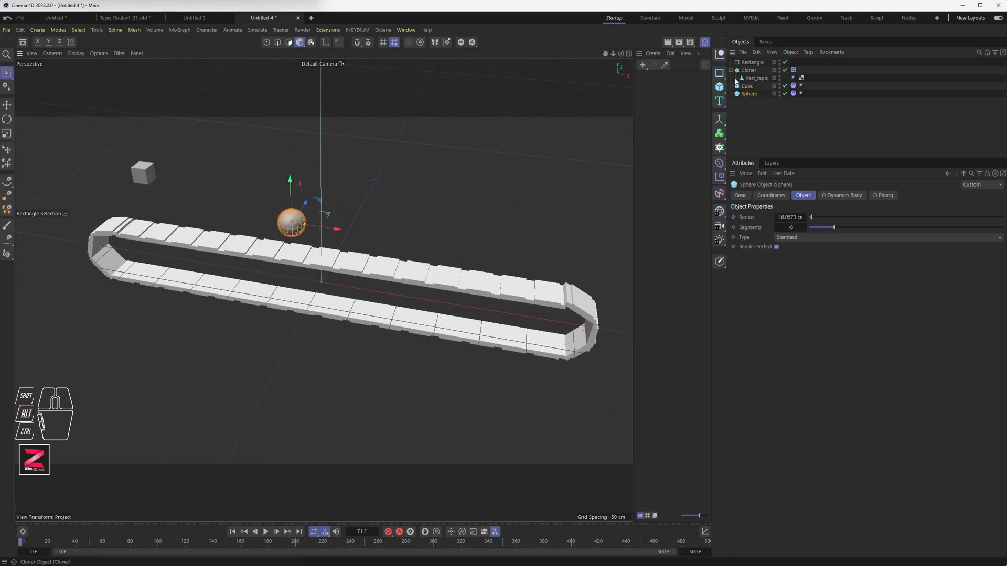
{"action": "left_click", "coordinate": [794, 94]}
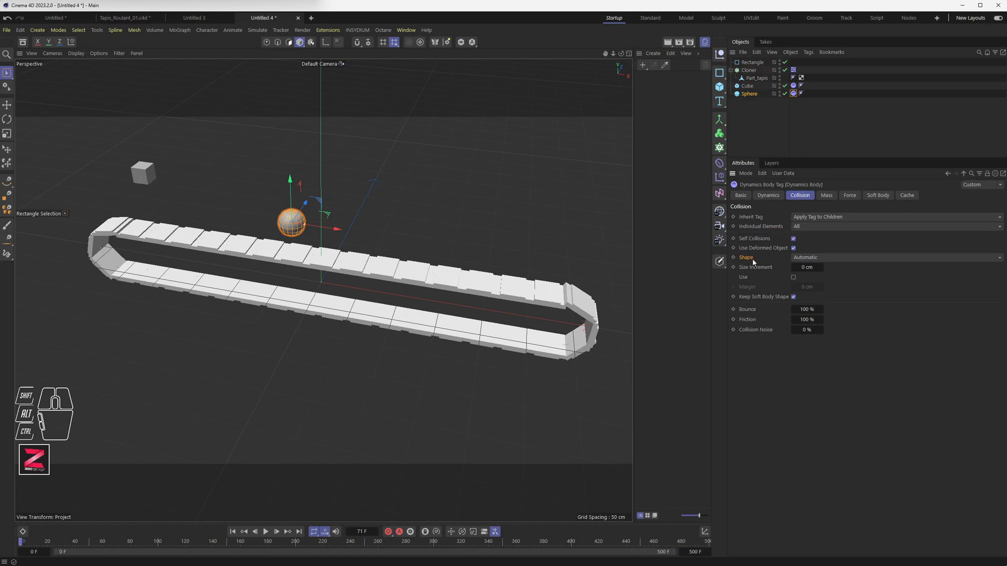
{"action": "left_click", "coordinate": [809, 258]}
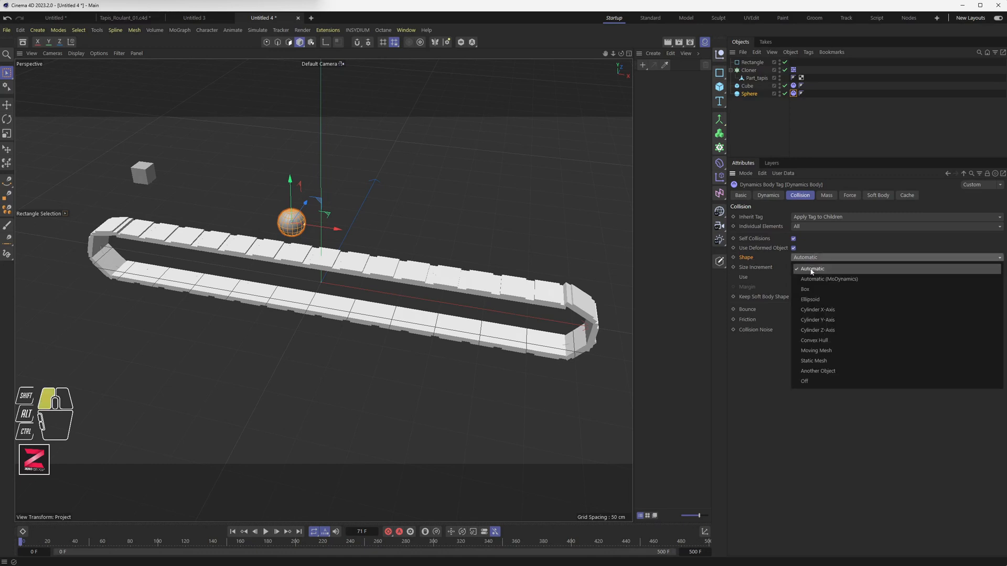
{"action": "left_click", "coordinate": [811, 270]}
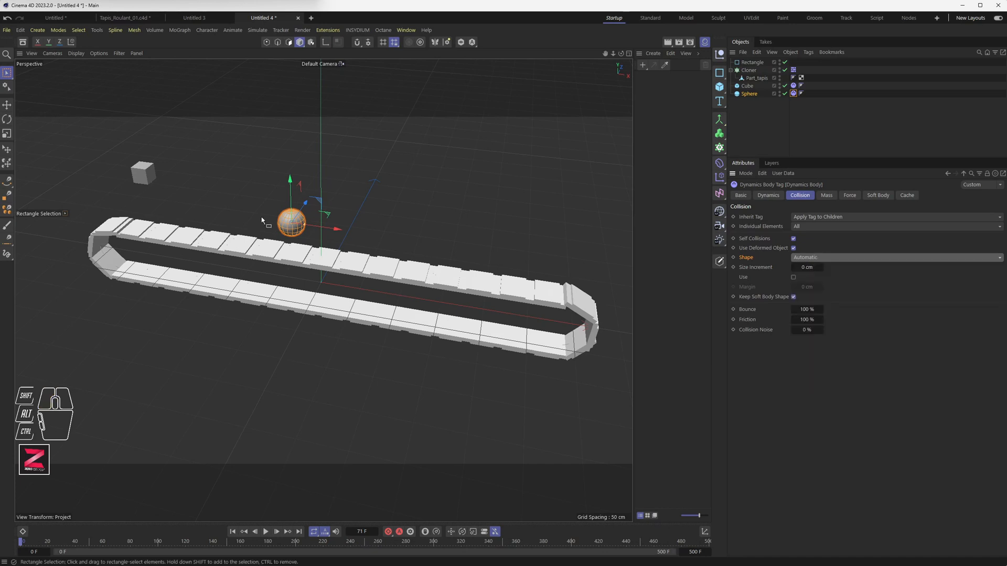
{"action": "left_click", "coordinate": [741, 95]}
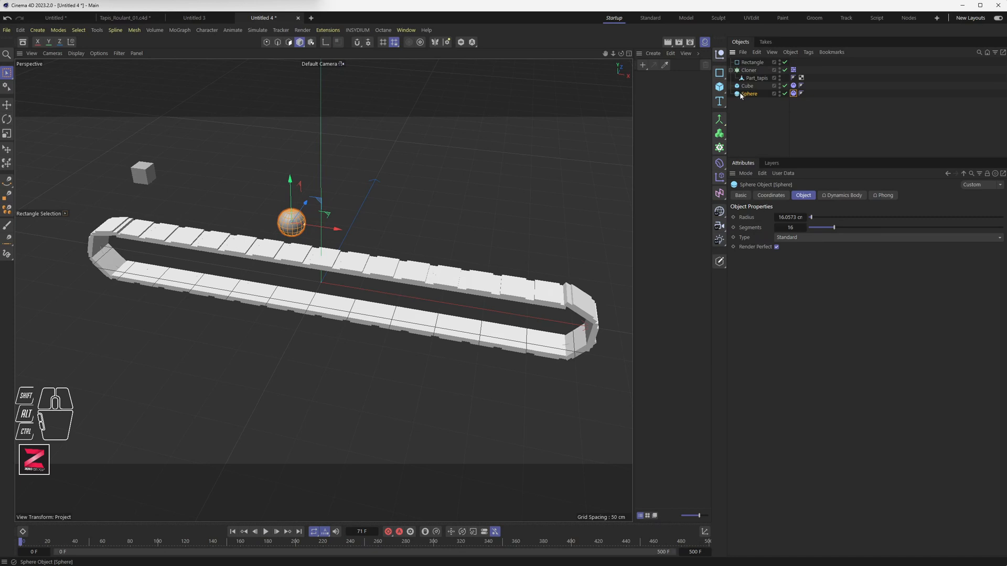
{"action": "left_click", "coordinate": [793, 93]}
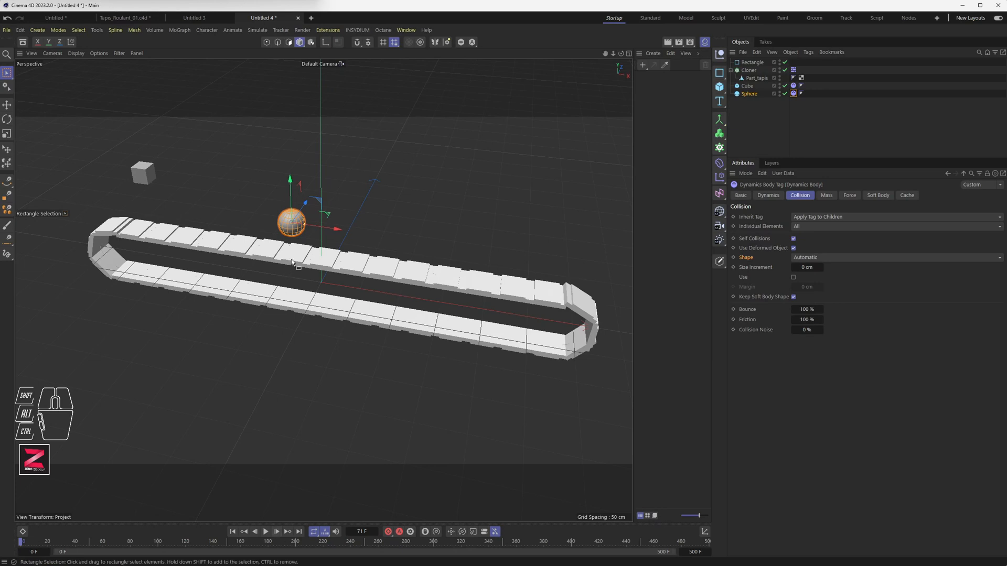
View the sphere up close and advance the simulation frame by frame to frame 22 to examine its bounce on the slats.
{"action": "scroll", "coordinate": [294, 254], "scroll_direction": "up", "scroll_amount": 5}
{"action": "left_click_drag", "start_coordinate": [294, 252], "coordinate": [302, 226], "text": "alt"}
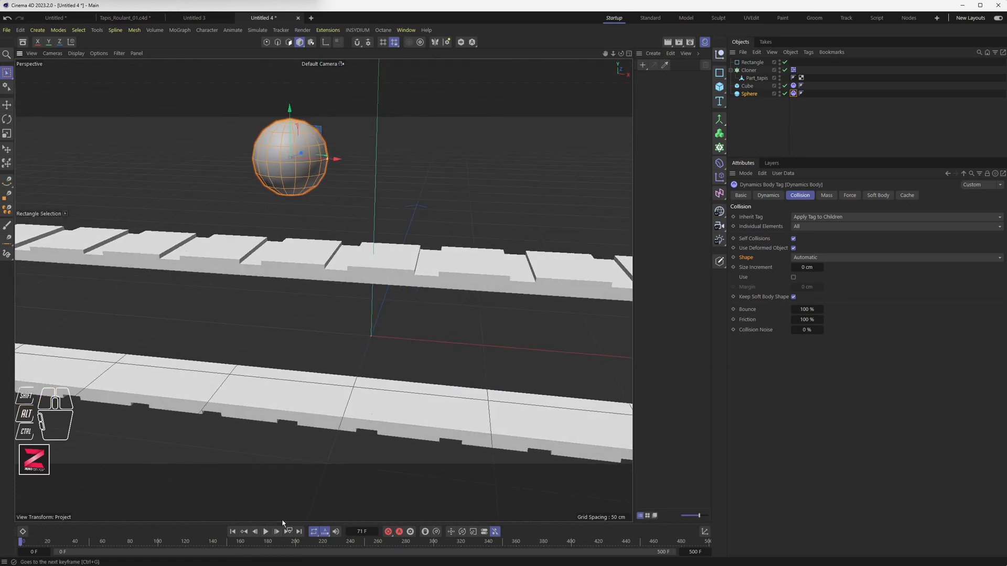
{"action": "left_click", "coordinate": [277, 532]}
{"action": "left_click", "coordinate": [277, 532]}
{"action": "left_click", "coordinate": [277, 532]}
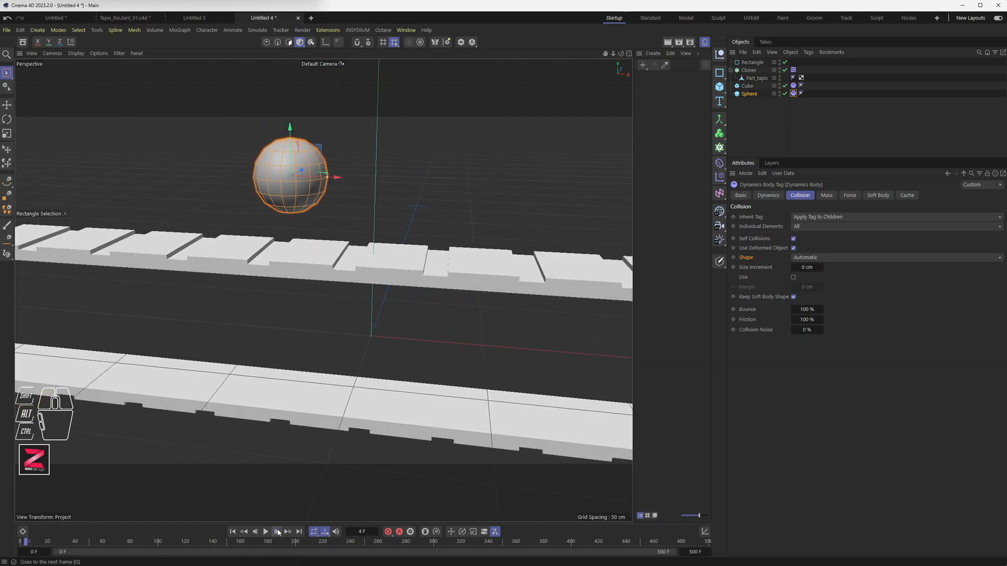
{"action": "left_click", "coordinate": [278, 532]}
{"action": "left_click", "coordinate": [278, 532]}
{"action": "left_click", "coordinate": [278, 532]}
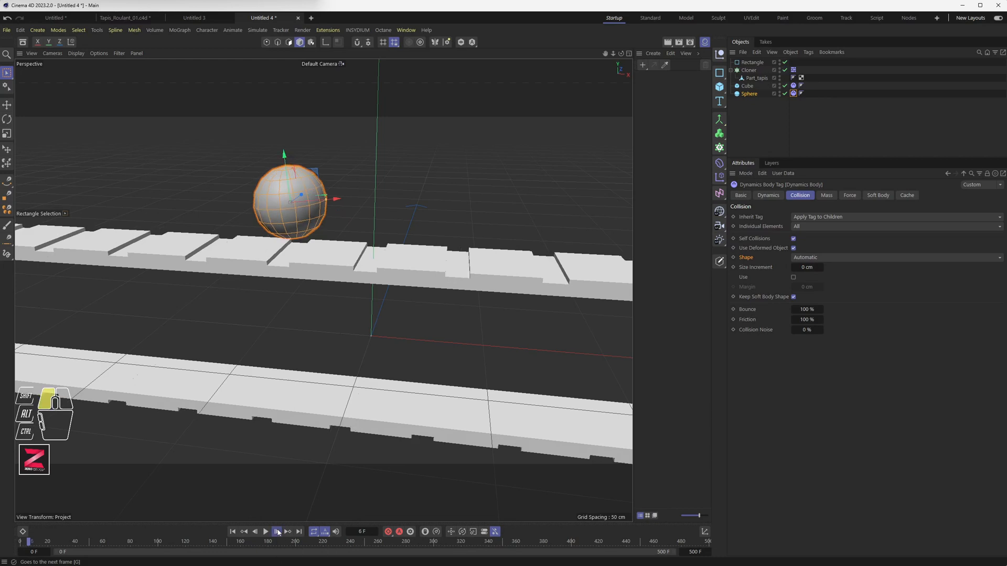
{"action": "left_click", "coordinate": [277, 532]}
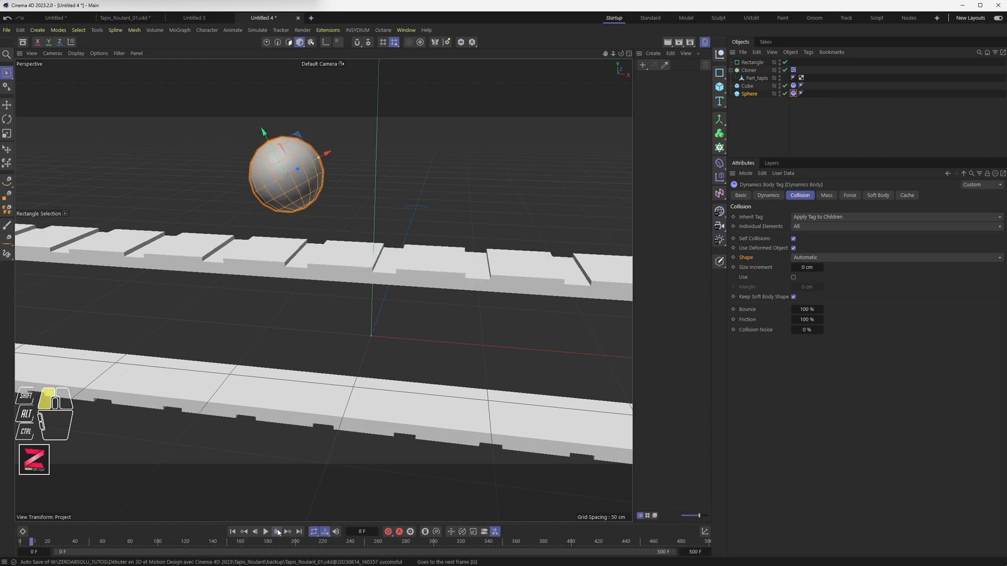
{"action": "left_click", "coordinate": [277, 532]}
{"action": "left_click", "coordinate": [278, 532]}
{"action": "left_click", "coordinate": [277, 532]}
{"action": "left_click", "coordinate": [278, 532]}
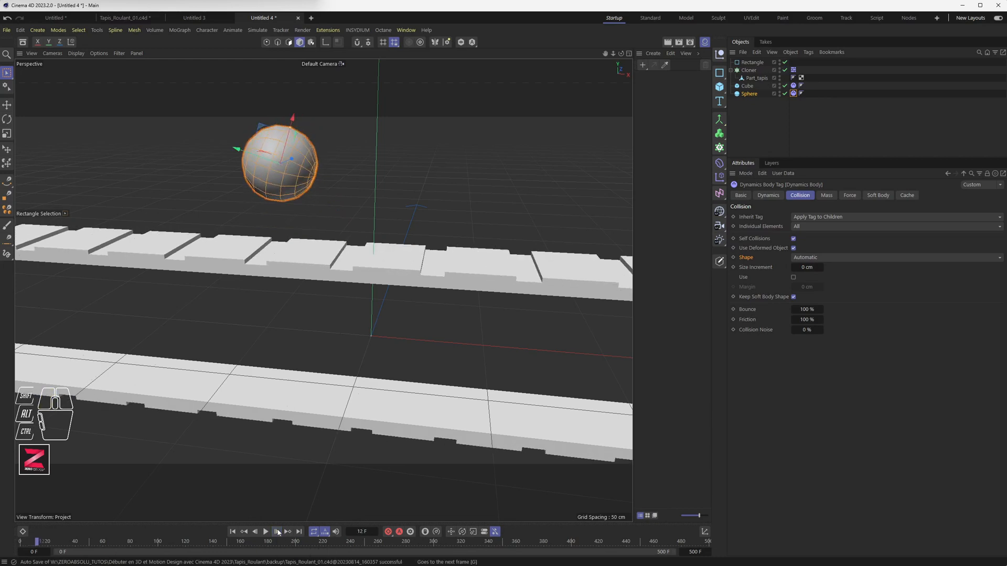
{"action": "left_click", "coordinate": [277, 531]}
{"action": "left_click", "coordinate": [278, 532]}
{"action": "left_click", "coordinate": [277, 532]}
{"action": "left_click", "coordinate": [278, 532]}
{"action": "left_click", "coordinate": [277, 532]}
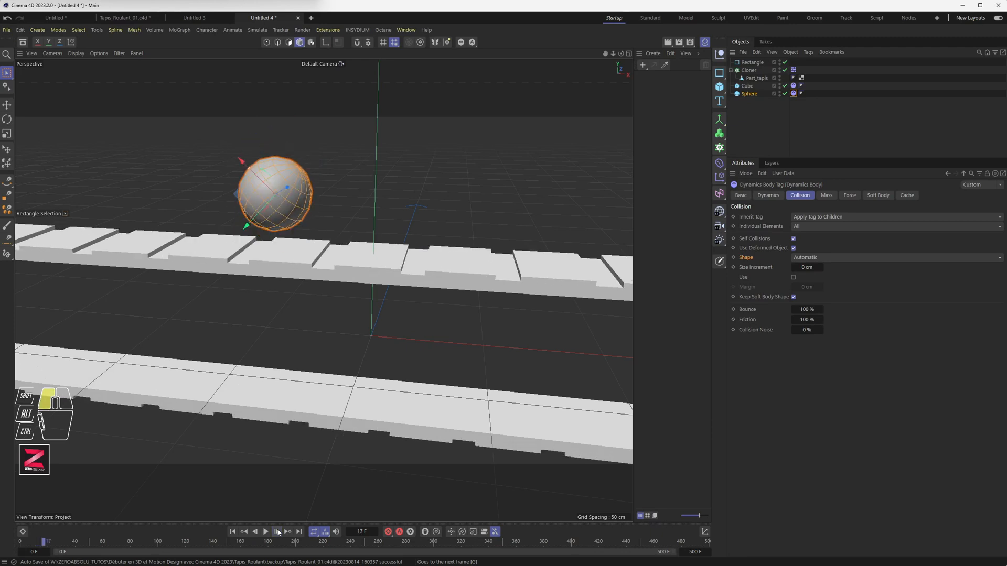
{"action": "left_click", "coordinate": [278, 532]}
{"action": "left_click", "coordinate": [277, 531]}
{"action": "left_click", "coordinate": [277, 531]}
{"action": "left_click", "coordinate": [277, 532]}
{"action": "left_click", "coordinate": [277, 532]}
Back at the first frame, set the Bounce to 0 % in the dynamics tags of the sphere and the Cloner.
{"action": "scroll", "coordinate": [356, 302], "scroll_direction": "down", "scroll_amount": 5}
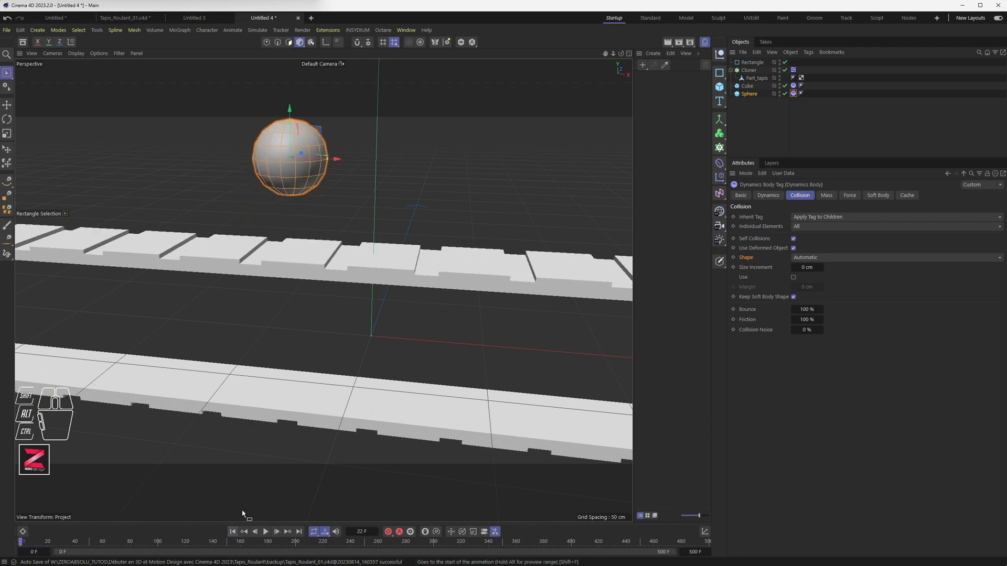
{"action": "scroll", "coordinate": [355, 303], "scroll_direction": "down", "scroll_amount": 3}
{"action": "left_click_drag", "start_coordinate": [355, 299], "coordinate": [398, 318], "text": "alt"}
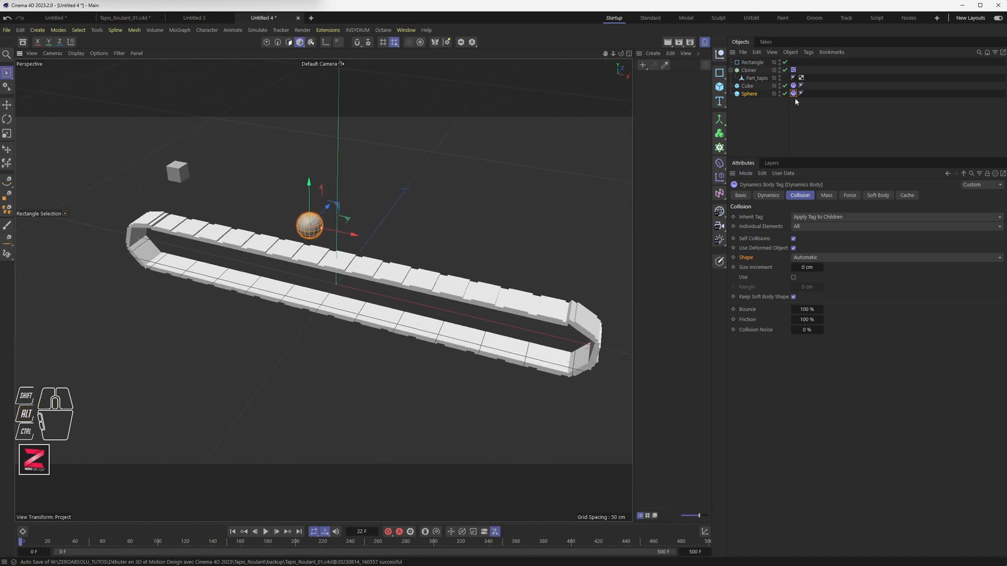
{"action": "left_click", "coordinate": [800, 309]}
{"action": "type", "text": "0"}
{"action": "left_click", "coordinate": [752, 313]}
{"action": "left_click", "coordinate": [792, 70]}
{"action": "left_click", "coordinate": [807, 310]}
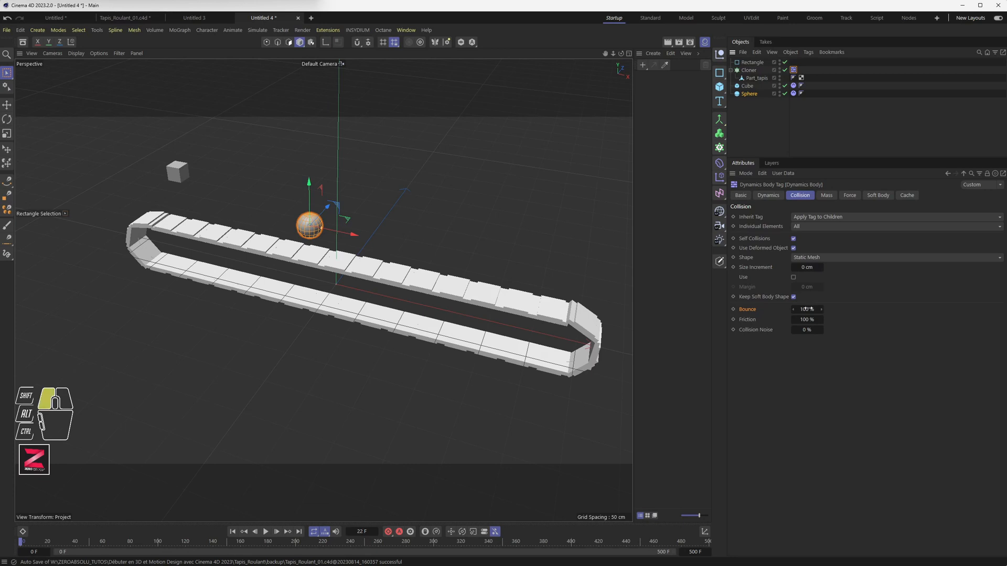
Play the simulation from the first frame twice to check the cube and sphere on the belt, then rewind it.
{"action": "left_click", "coordinate": [266, 532]}
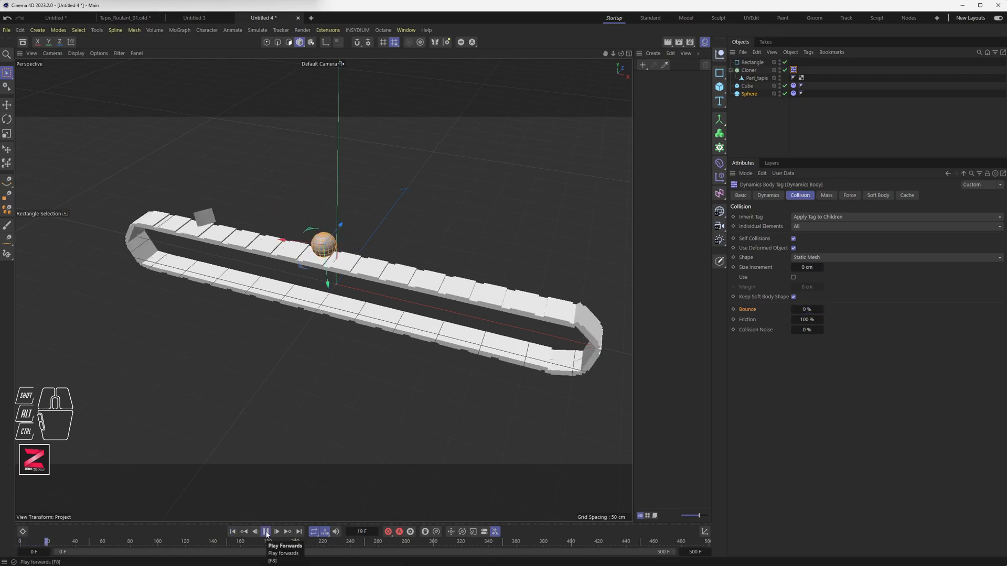
{"action": "scroll", "coordinate": [317, 224], "scroll_direction": "up", "scroll_amount": 3}
{"action": "scroll", "coordinate": [317, 223], "scroll_direction": "up", "scroll_amount": 2}
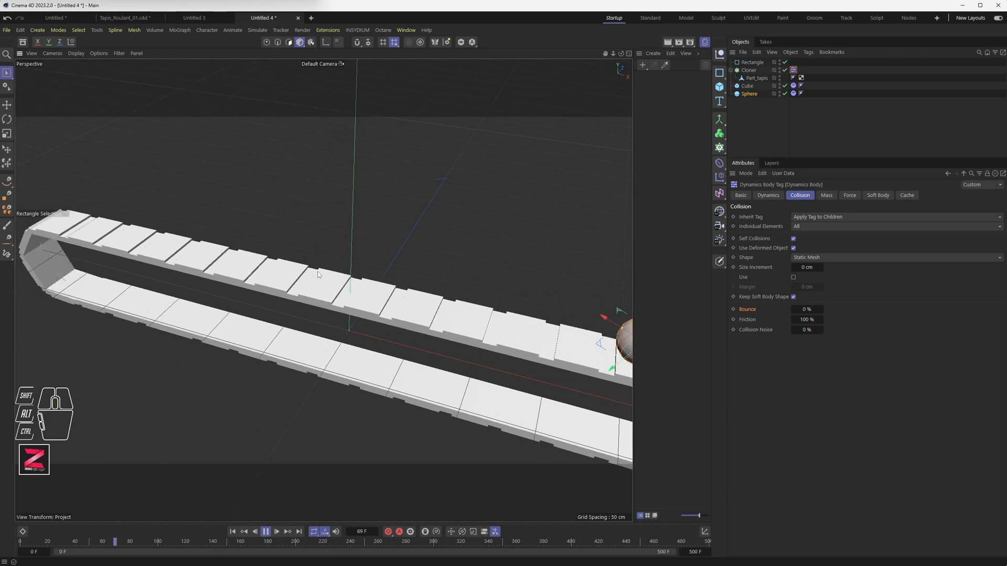
{"action": "left_click", "coordinate": [234, 532]}
{"action": "left_click", "coordinate": [265, 531]}
{"action": "left_click", "coordinate": [234, 532]}
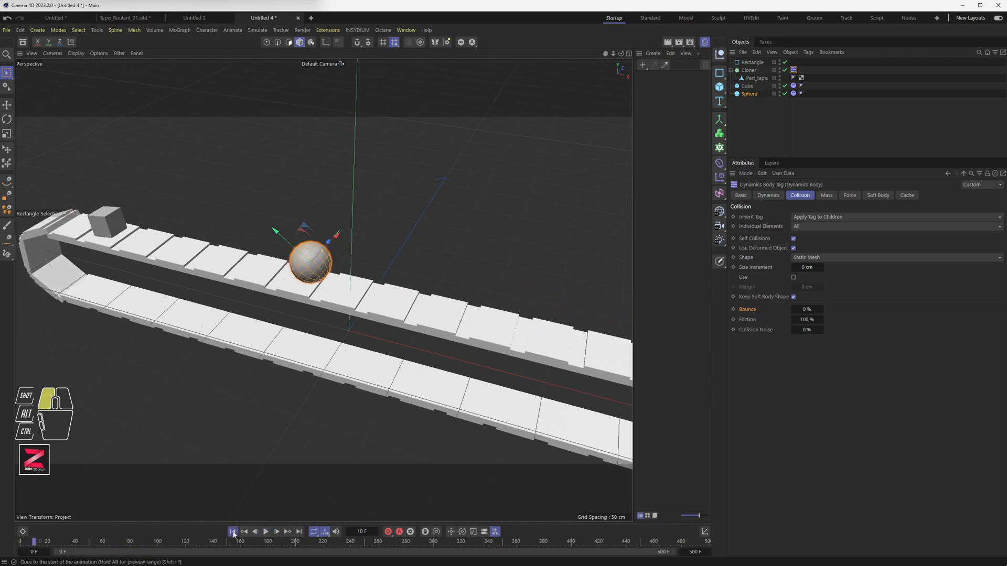
Advance the simulation frame by frame to frame 24 with the sphere up close to examine its contact with the belt.
{"action": "left_click_drag", "start_coordinate": [341, 261], "coordinate": [357, 225], "text": "alt"}
{"action": "scroll", "coordinate": [336, 237], "scroll_direction": "up", "scroll_amount": 2, "text": "alt"}
{"action": "scroll", "coordinate": [336, 237], "scroll_direction": "up", "scroll_amount": 1, "text": "alt"}
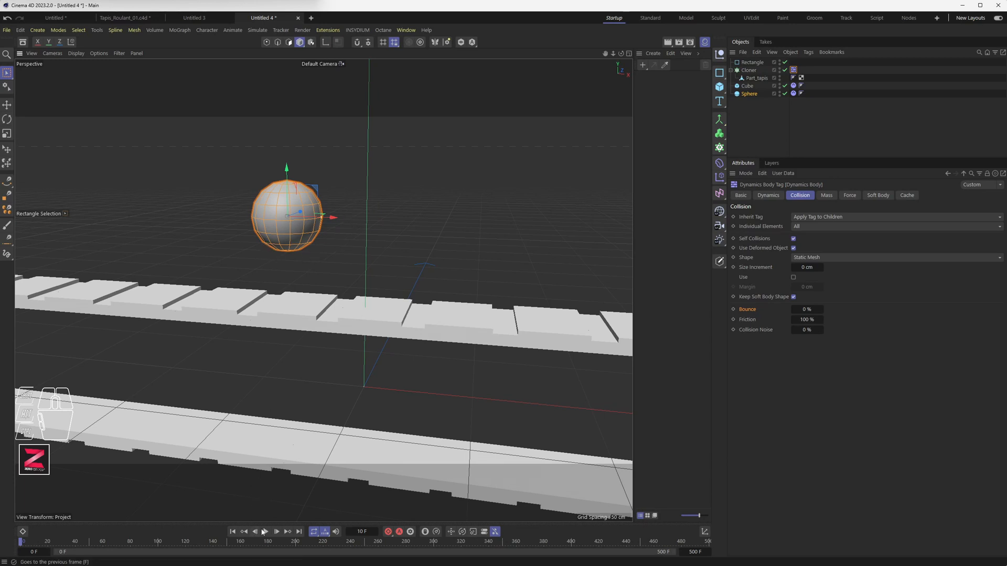
{"action": "left_click", "coordinate": [280, 531]}
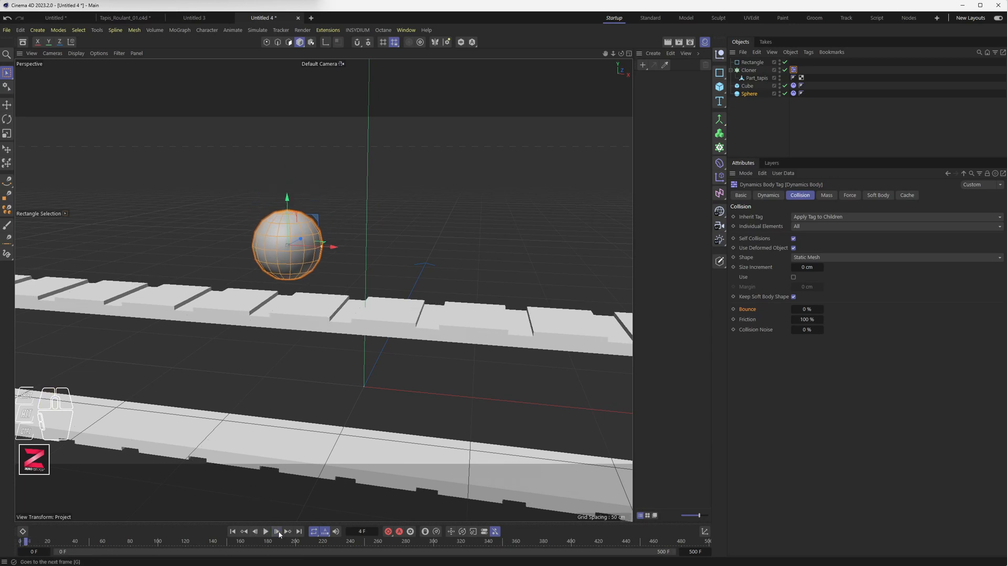
{"action": "left_click", "coordinate": [277, 532]}
{"action": "left_click", "coordinate": [277, 532]}
{"action": "left_click", "coordinate": [277, 532]}
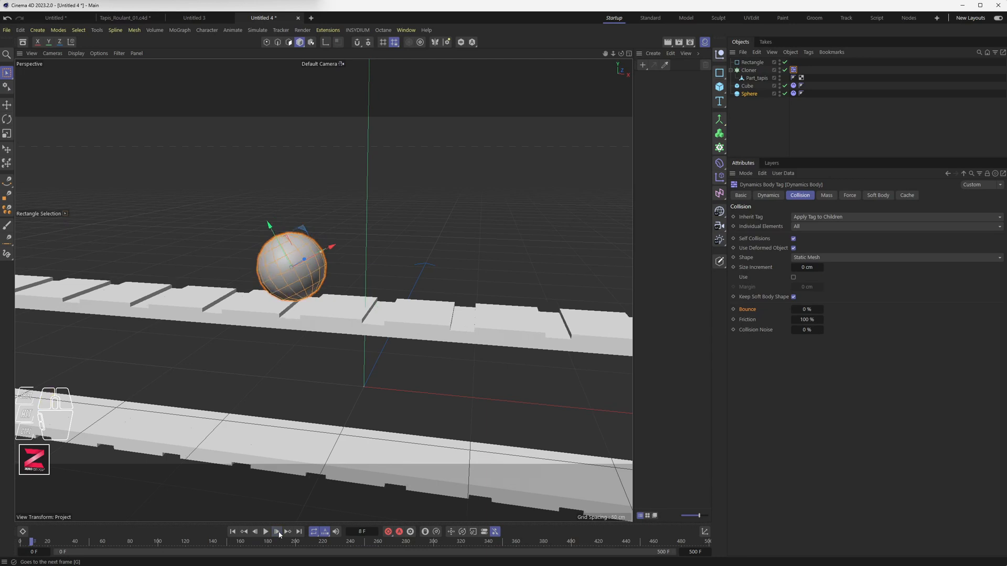
{"action": "left_click", "coordinate": [277, 531]}
{"action": "left_click", "coordinate": [277, 532]}
{"action": "left_click", "coordinate": [278, 532]}
{"action": "left_click", "coordinate": [277, 532]}
{"action": "left_click", "coordinate": [277, 532]}
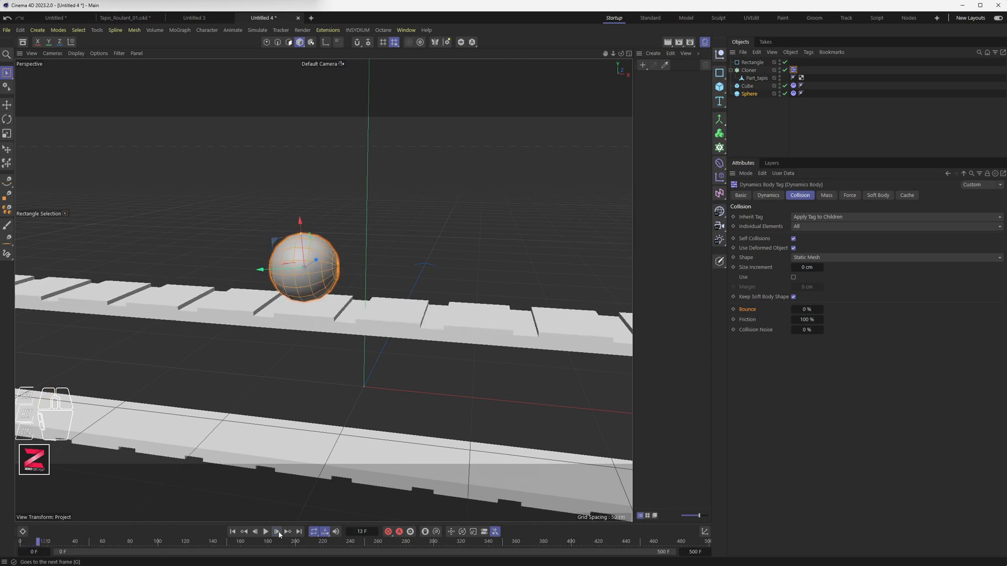
{"action": "left_click", "coordinate": [277, 532]}
{"action": "left_click", "coordinate": [277, 532]}
{"action": "left_click", "coordinate": [278, 532]}
{"action": "left_click", "coordinate": [277, 532]}
{"action": "left_click", "coordinate": [277, 531]}
{"action": "left_click", "coordinate": [277, 531]}
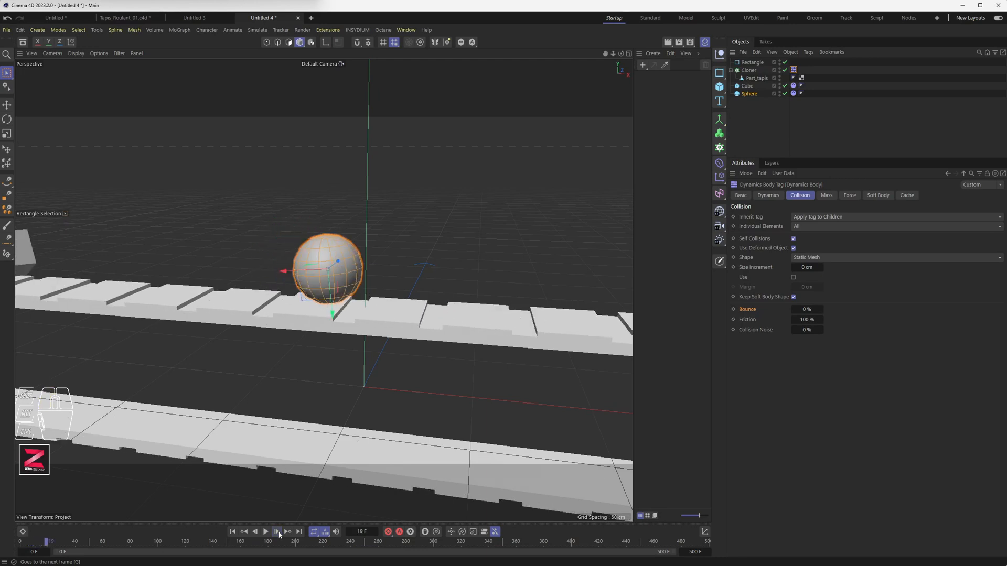
{"action": "left_click", "coordinate": [278, 531]}
{"action": "left_click", "coordinate": [278, 532]}
{"action": "left_click", "coordinate": [277, 531]}
{"action": "left_click", "coordinate": [277, 532]}
{"action": "left_click", "coordinate": [278, 531]}
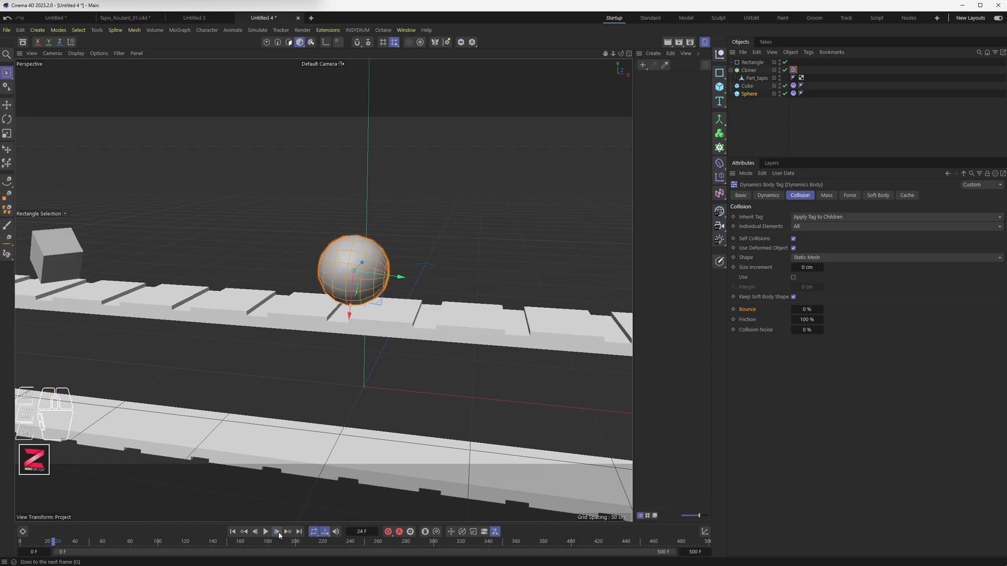
Advance the simulation frame by frame to frame 33 to examine the sphere on the slats, and return to the first frame.
{"action": "left_click", "coordinate": [277, 532]}
{"action": "left_click", "coordinate": [277, 531]}
{"action": "left_click", "coordinate": [277, 531]}
{"action": "left_click", "coordinate": [277, 532]}
{"action": "left_click", "coordinate": [277, 532]}
{"action": "left_click", "coordinate": [277, 532]}
{"action": "left_click", "coordinate": [278, 532]}
{"action": "left_click", "coordinate": [277, 532]}
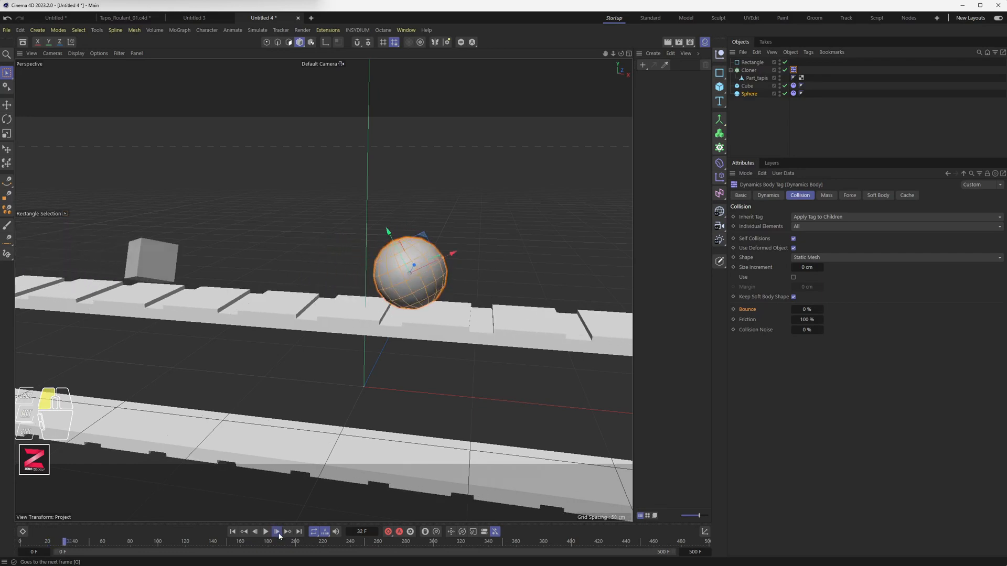
{"action": "left_click", "coordinate": [278, 532]}
{"action": "left_click", "coordinate": [233, 532]}
{"action": "left_click_drag", "start_coordinate": [271, 266], "coordinate": [267, 291], "text": "alt"}
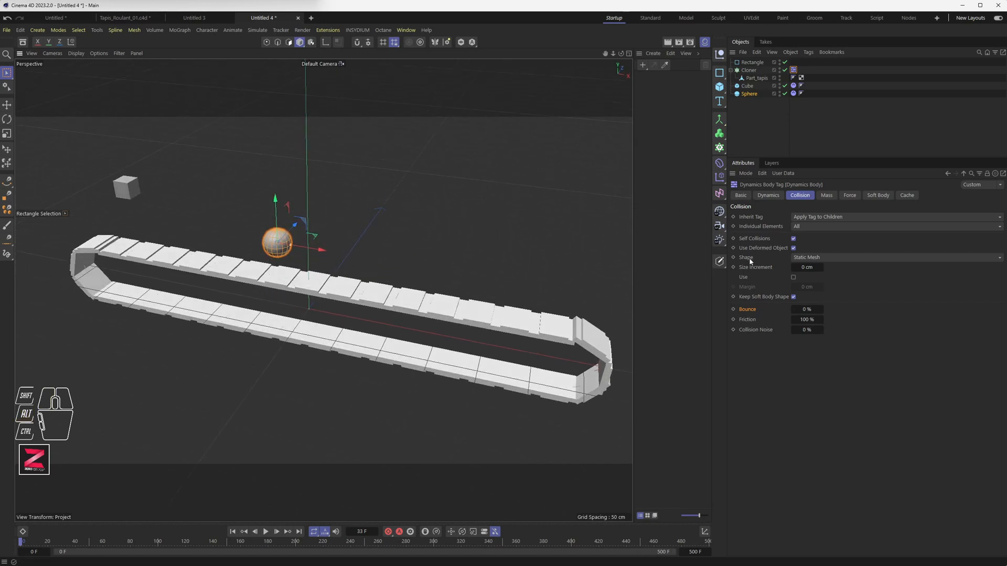
Set the collision Shape of the sphere's dynamics tag to Box.
{"action": "left_click", "coordinate": [816, 259]}
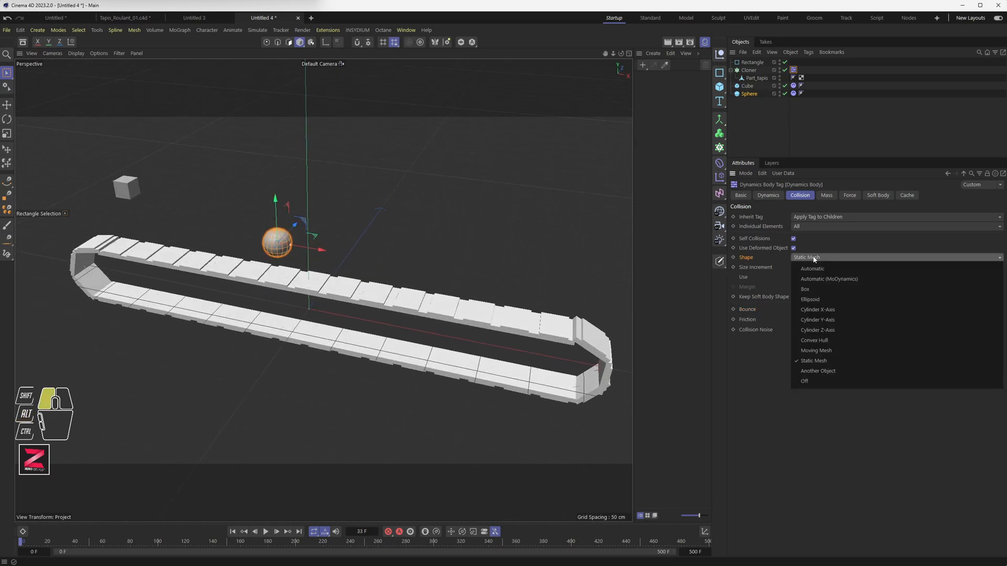
{"action": "left_click", "coordinate": [782, 66]}
{"action": "left_click", "coordinate": [793, 93]}
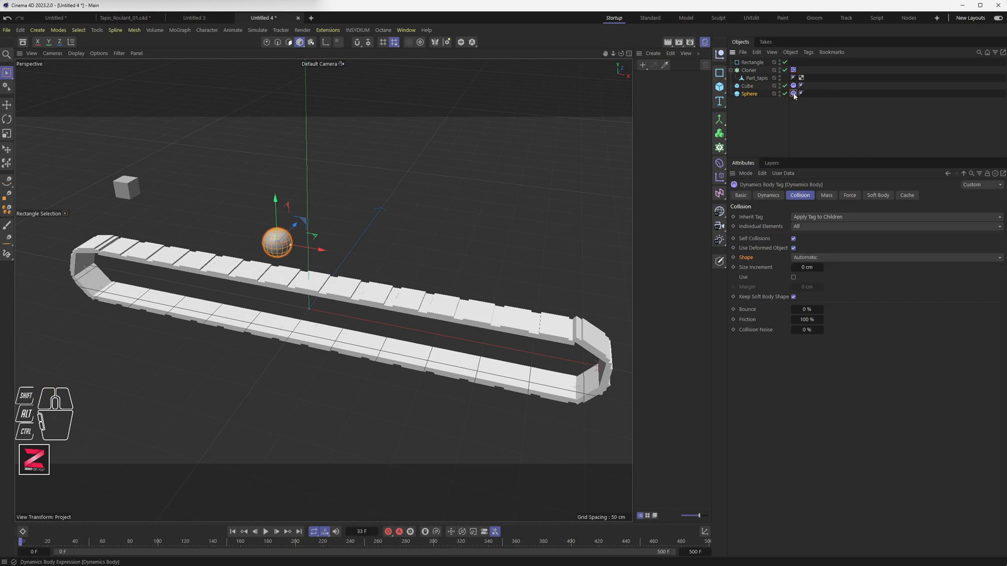
{"action": "left_click", "coordinate": [808, 257]}
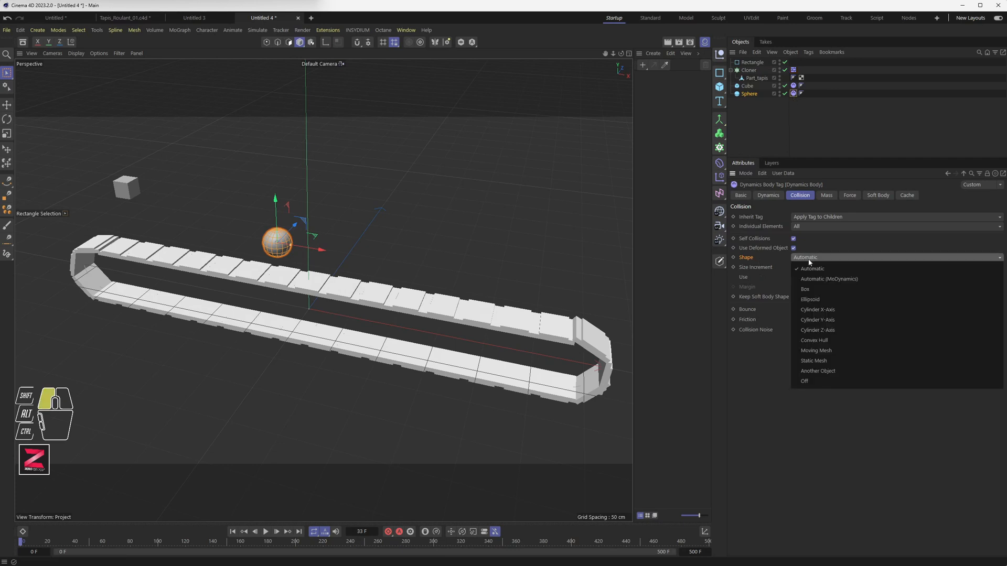
{"action": "left_click", "coordinate": [811, 289]}
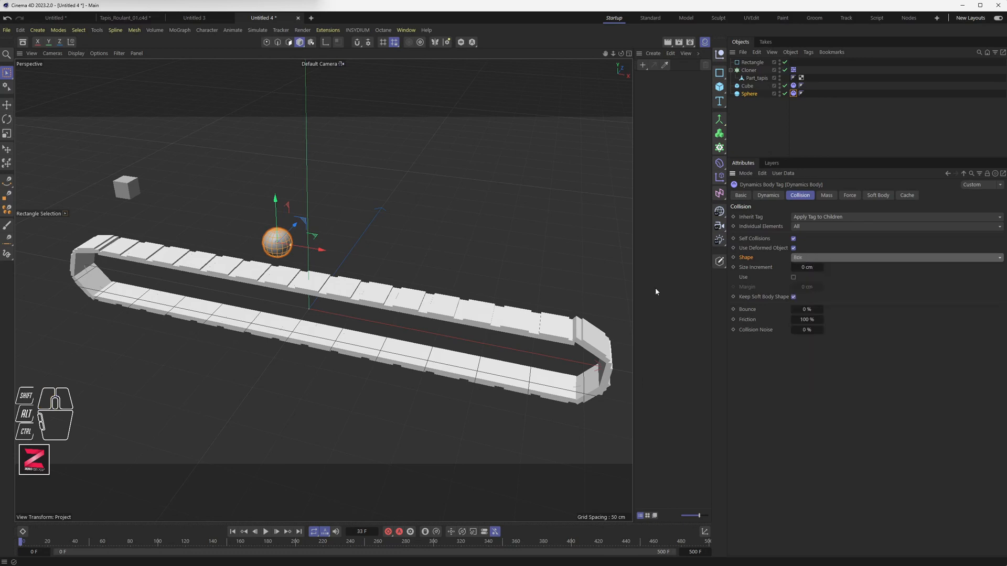
{"action": "left_click", "coordinate": [793, 278]}
{"action": "left_click", "coordinate": [793, 278]}
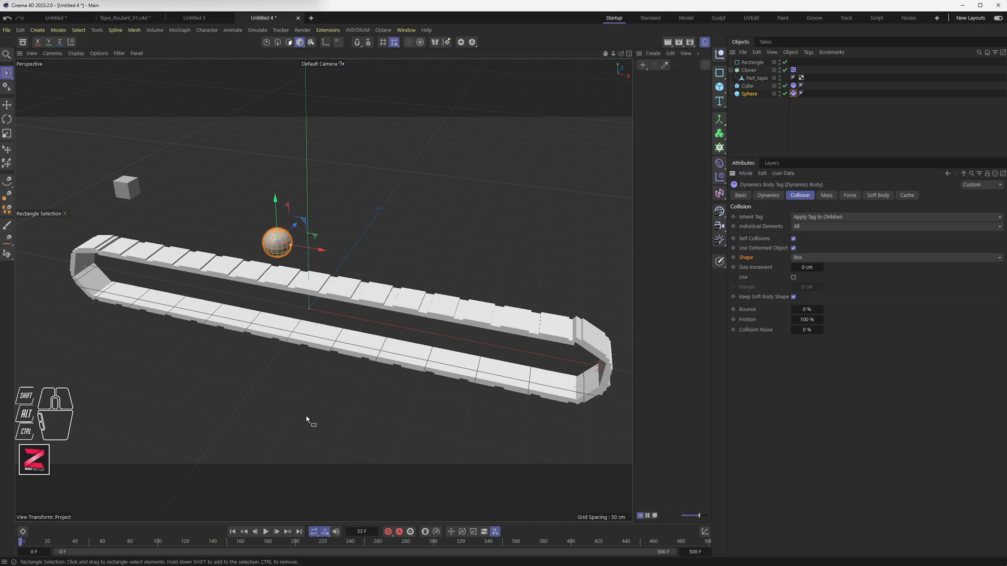
Play the simulation from the first frame twice to check how the sphere and cube ride on the belt.
{"action": "scroll", "coordinate": [273, 351], "scroll_direction": "up", "scroll_amount": 3}
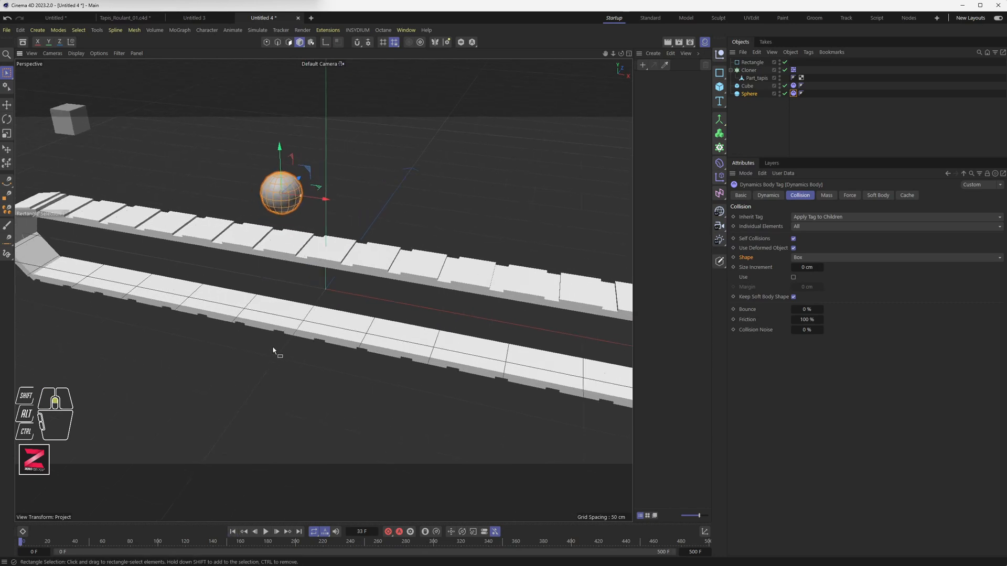
{"action": "middle_click_drag", "start_coordinate": [272, 351], "coordinate": [304, 374], "text": "alt"}
{"action": "left_click", "coordinate": [266, 532]}
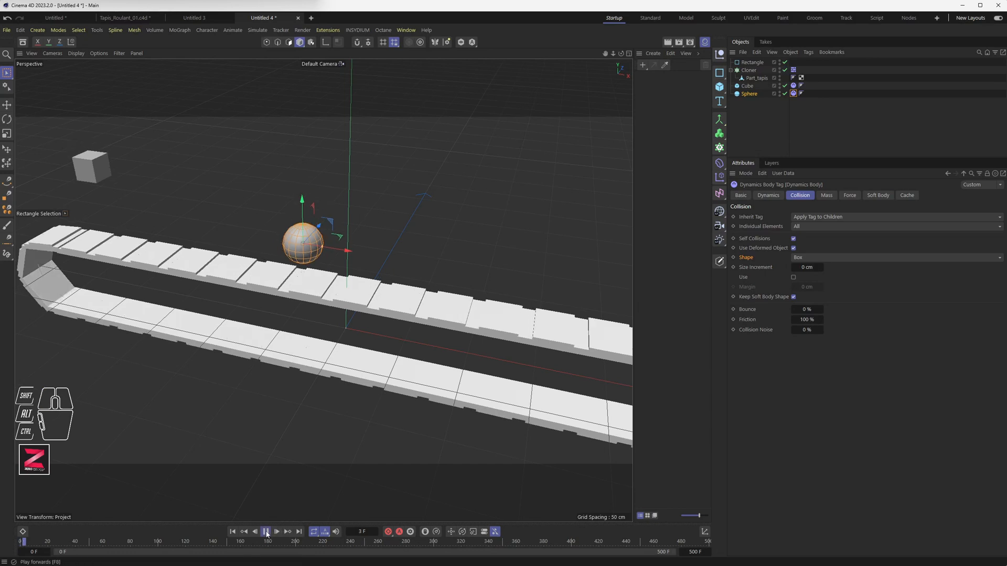
{"action": "left_click", "coordinate": [267, 532]}
{"action": "scroll", "coordinate": [330, 285], "scroll_direction": "down", "scroll_amount": 3}
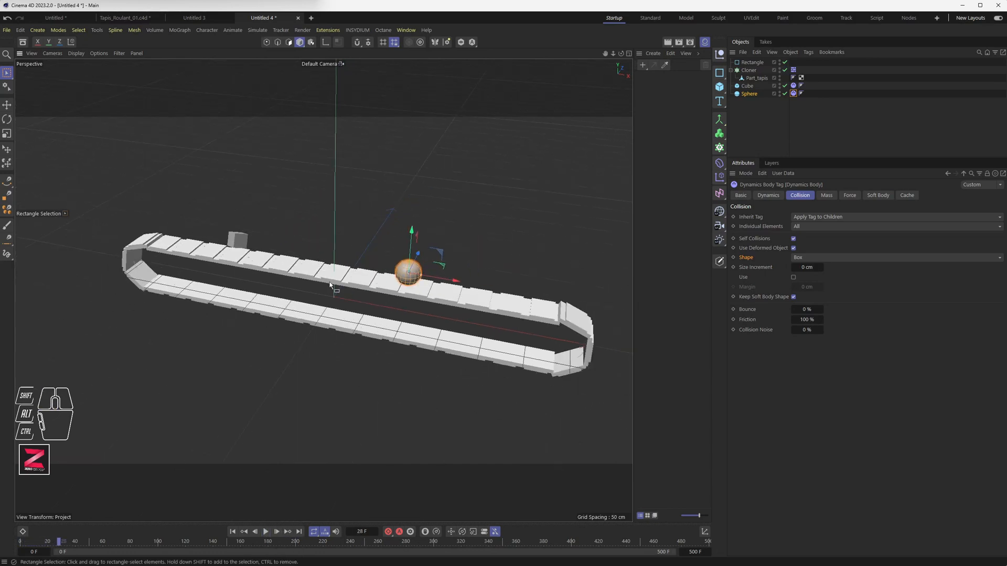
{"action": "middle_click_drag", "start_coordinate": [368, 316], "coordinate": [287, 277], "text": "alt"}
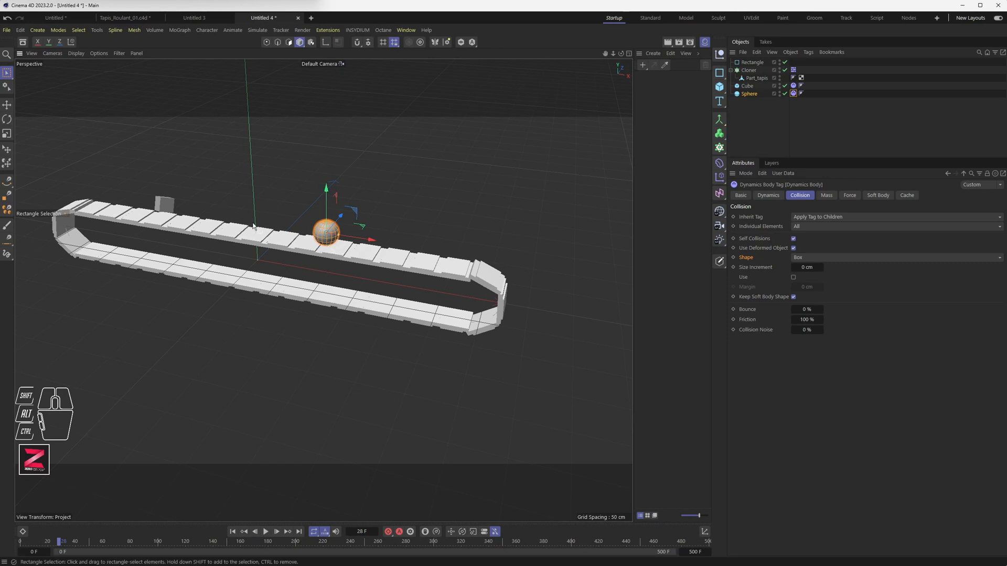
{"action": "left_click", "coordinate": [266, 532]}
{"action": "left_click", "coordinate": [266, 532]}
{"action": "left_click", "coordinate": [231, 532]}
{"action": "left_click", "coordinate": [267, 532]}
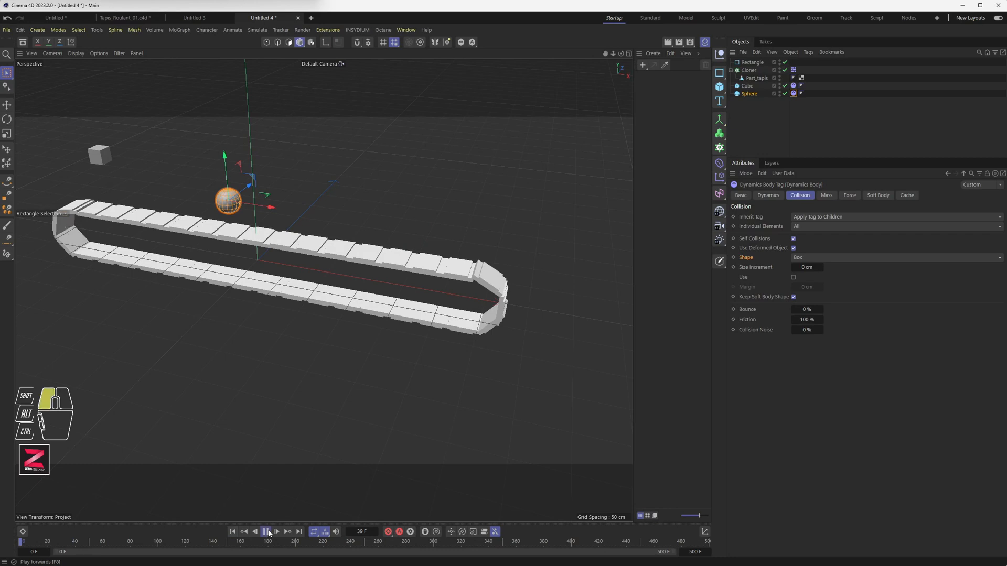
{"action": "left_click", "coordinate": [266, 532]}
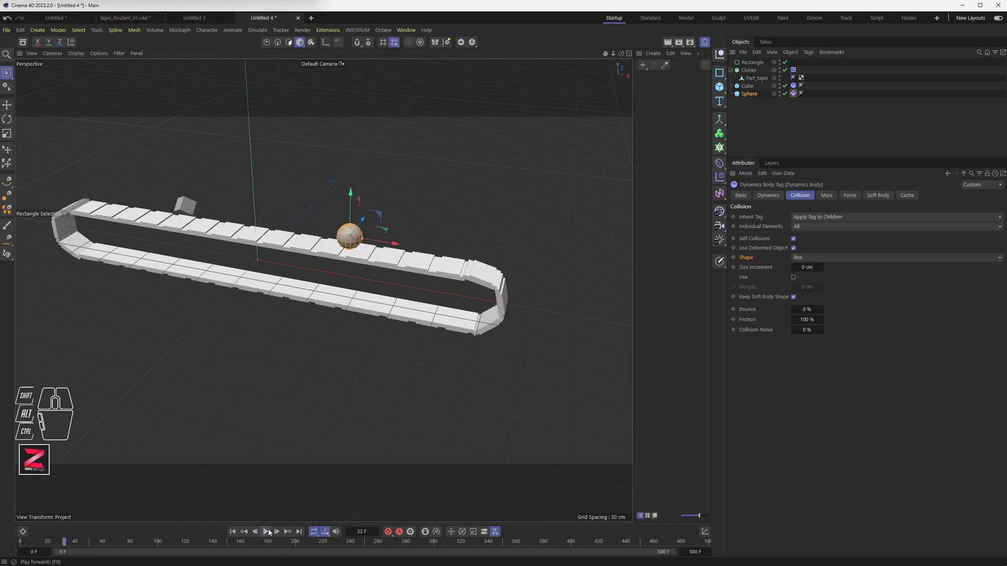
Set the Bounce to 0 % and the Friction to 100 % in the cube's dynamics tag.
{"action": "left_click", "coordinate": [194, 206]}
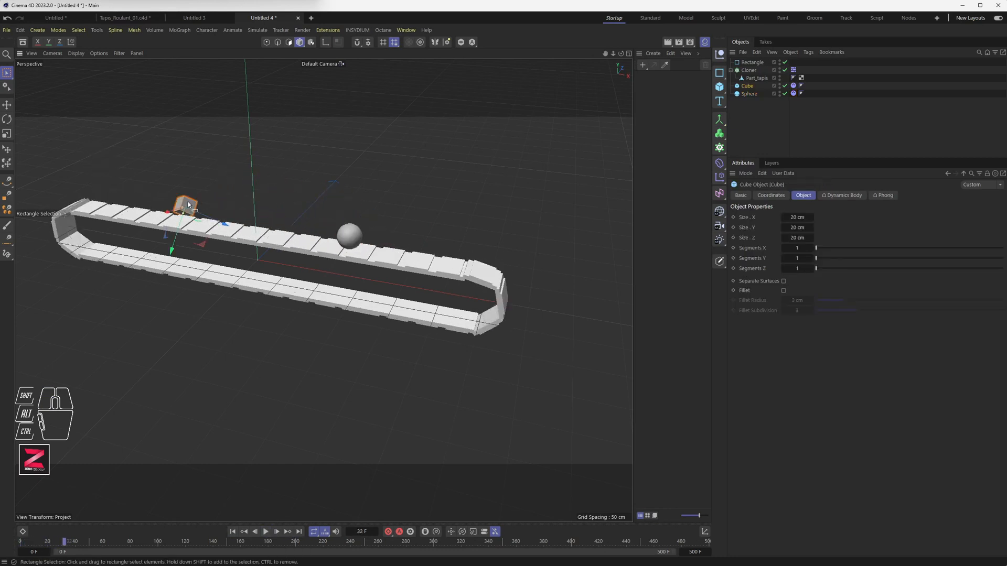
{"action": "left_click", "coordinate": [793, 86]}
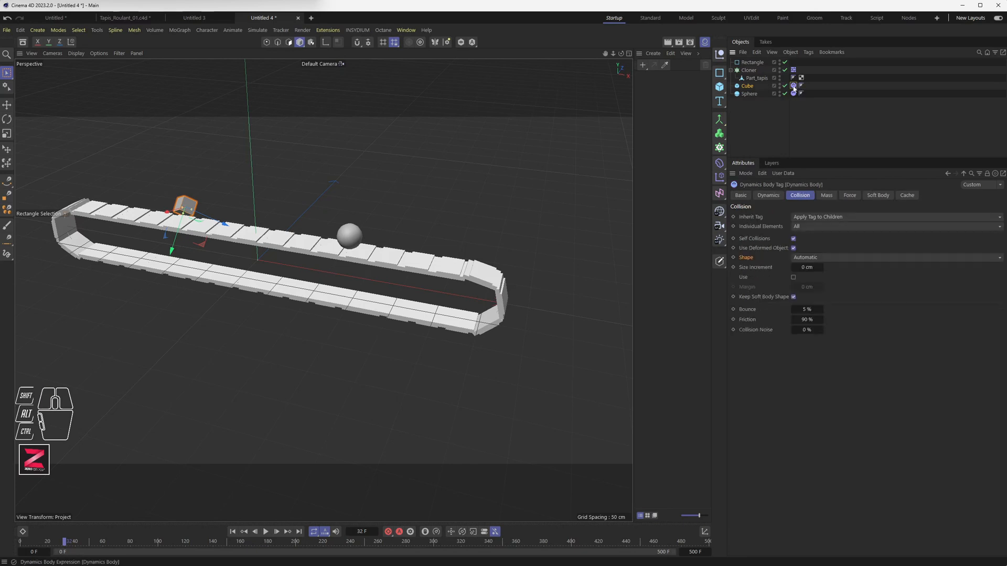
{"action": "mouse_move", "coordinate": [812, 310]}
{"action": "left_mouse_down"}
{"action": "mouse_move", "coordinate": [802, 309]}
{"action": "mouse_move", "coordinate": [818, 308]}
{"action": "left_mouse_up"}
{"action": "left_click", "coordinate": [813, 318]}
{"action": "type", "text": "100"}
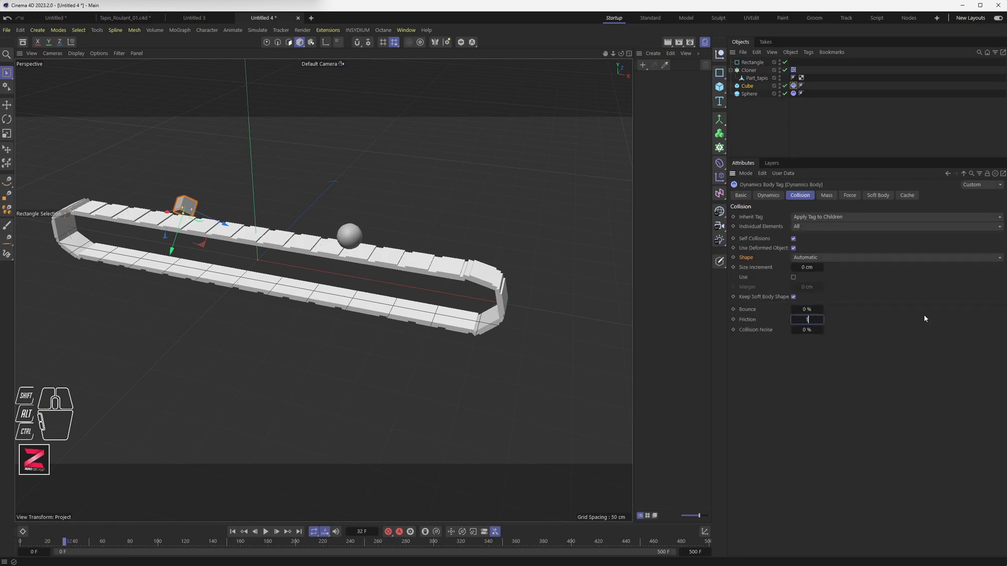
{"action": "key", "text": "Return"}
Play the simulation from the first frame until the cube drops off the belt's end, and rewind it.
{"action": "left_click", "coordinate": [232, 532]}
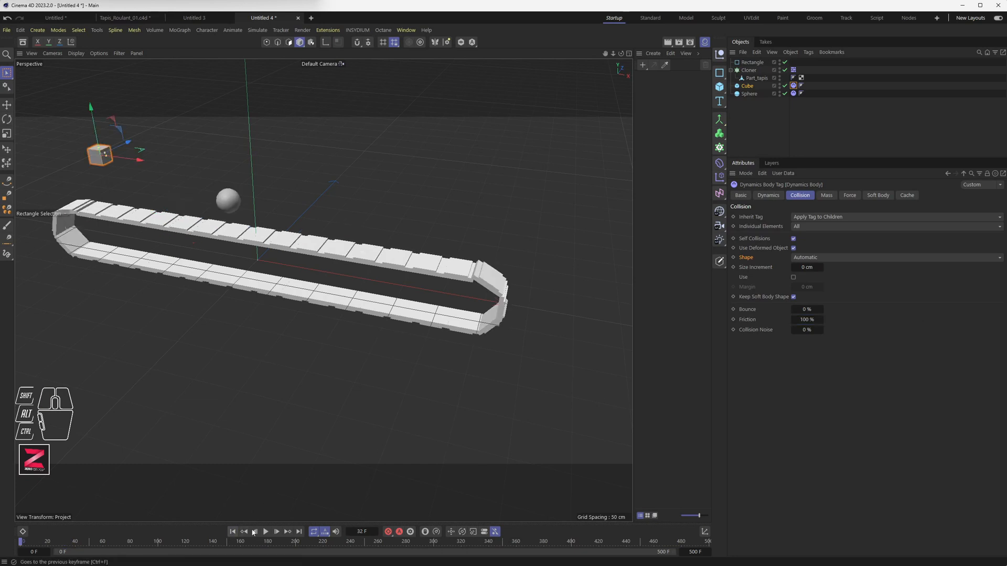
{"action": "left_click", "coordinate": [266, 531]}
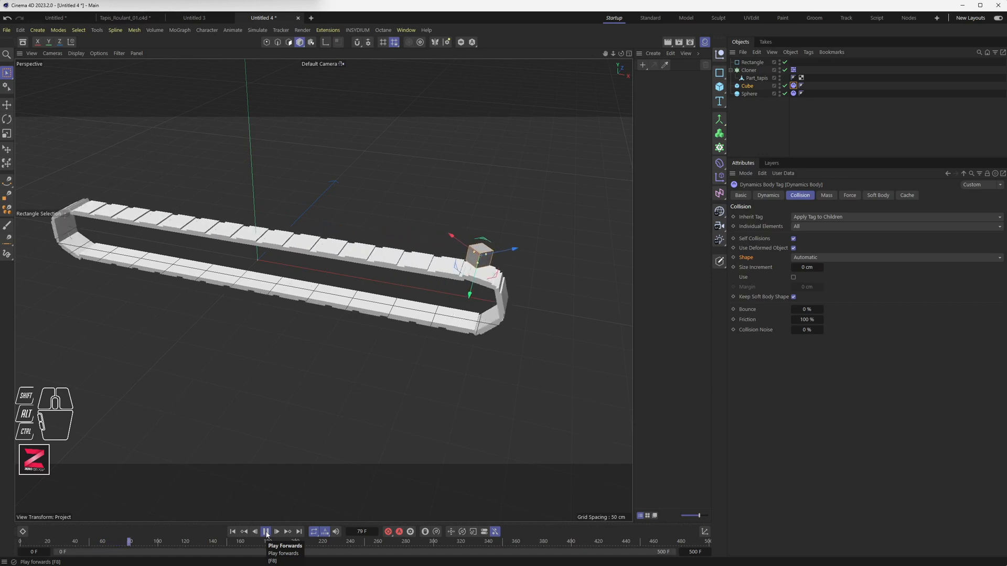
{"action": "left_click", "coordinate": [266, 532]}
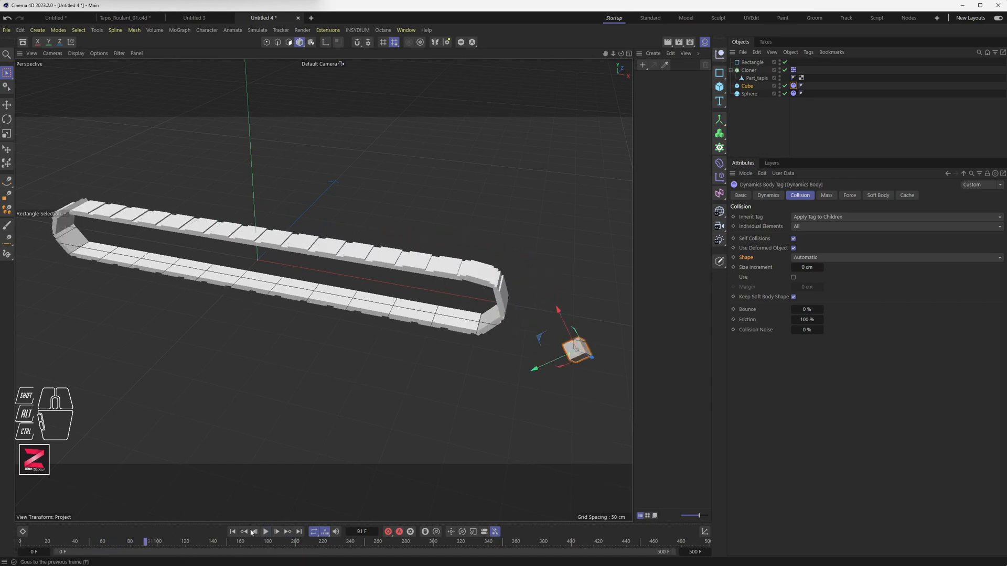
{"action": "key", "text": "shift+f"}
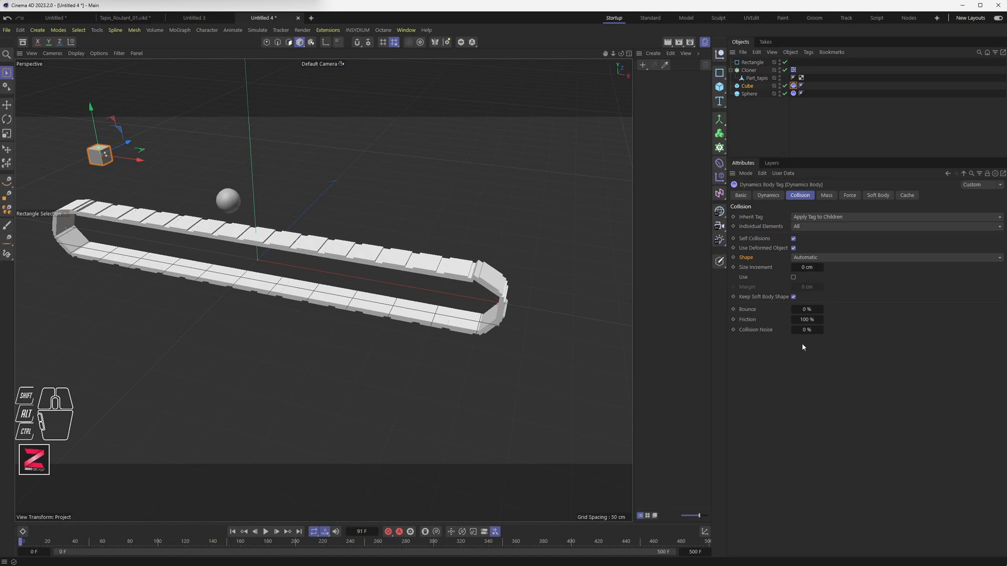
Raise the Friction in the cube's dynamics tag to 3000 %.
{"action": "left_click", "coordinate": [807, 319]}
{"action": "left_click_drag", "start_coordinate": [806, 319], "coordinate": [819, 319]}
{"action": "double_click", "coordinate": [806, 319]}
{"action": "type", "text": "30"}
Play the simulation from the first frame to check the cube's grip on the slats, and rewind it.
{"action": "left_click", "coordinate": [233, 532]}
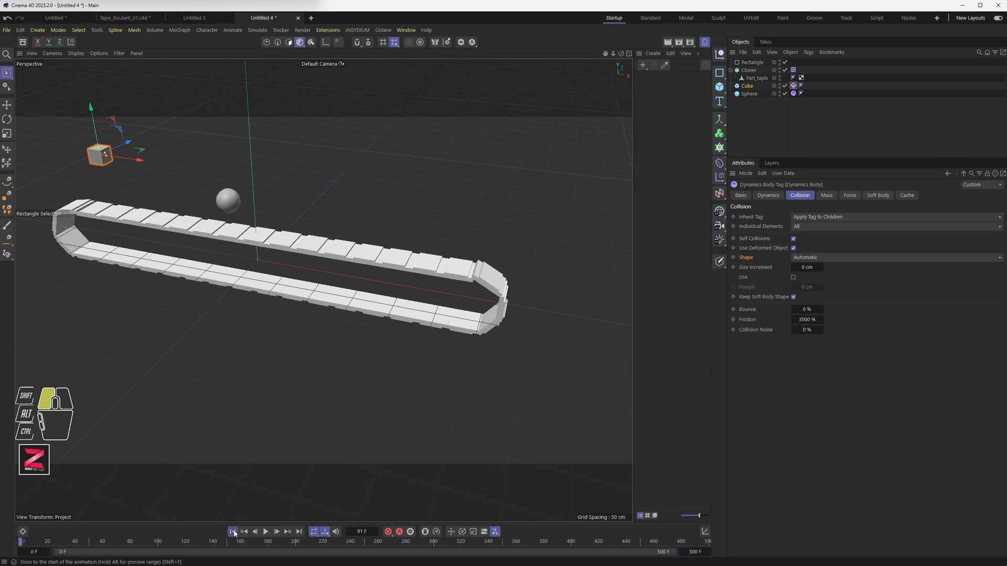
{"action": "left_click", "coordinate": [267, 532]}
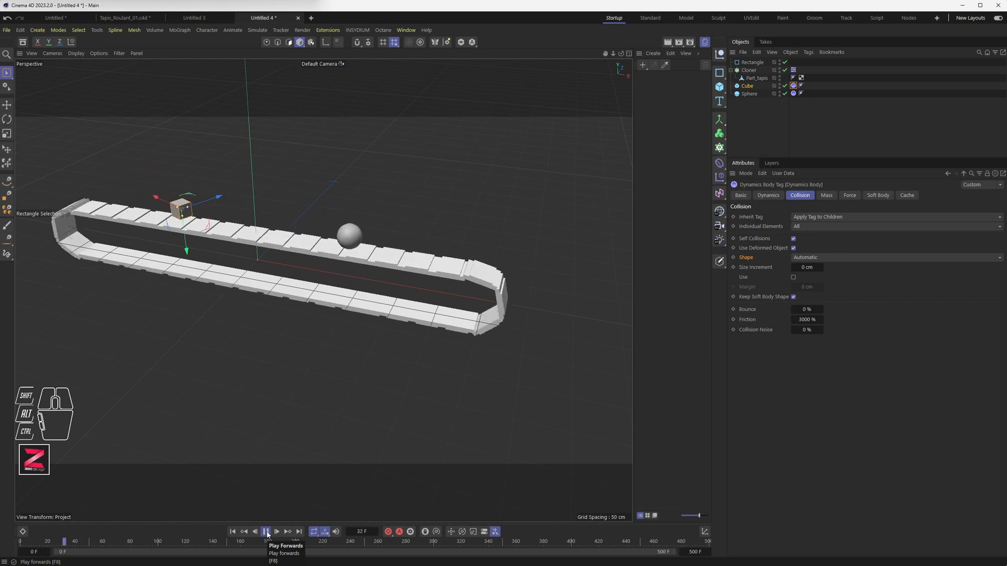
{"action": "left_click", "coordinate": [267, 533]}
{"action": "left_click", "coordinate": [233, 531]}
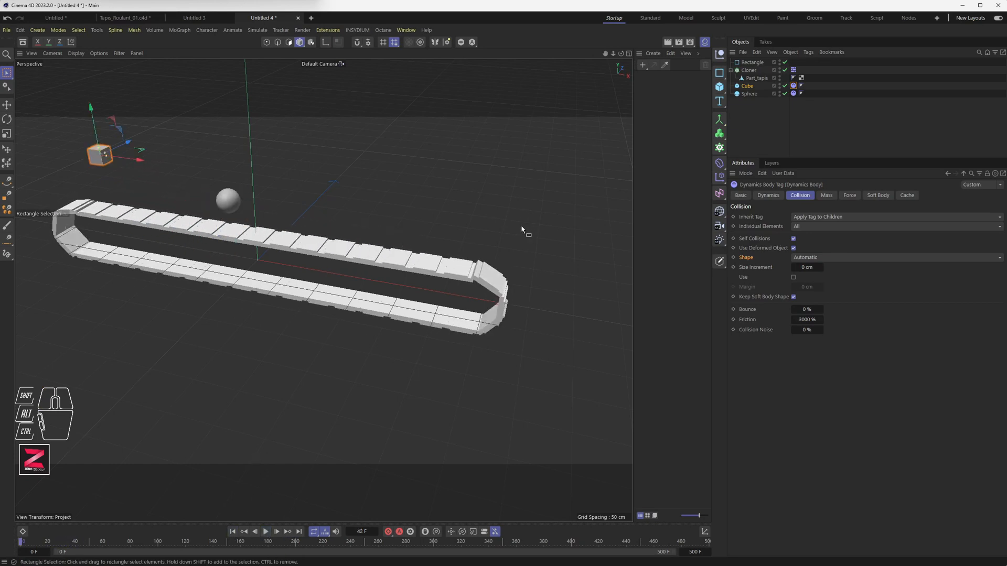
Set the Friction in the Cloner's dynamics tag to 2000 %.
{"action": "left_click", "coordinate": [794, 69]}
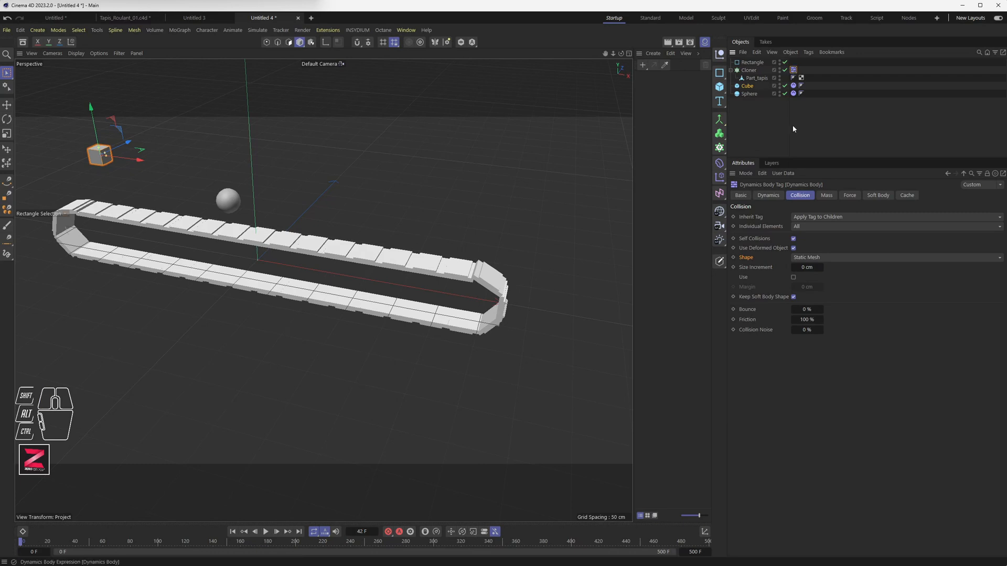
{"action": "left_click", "coordinate": [808, 318]}
{"action": "type", "text": "2000"}
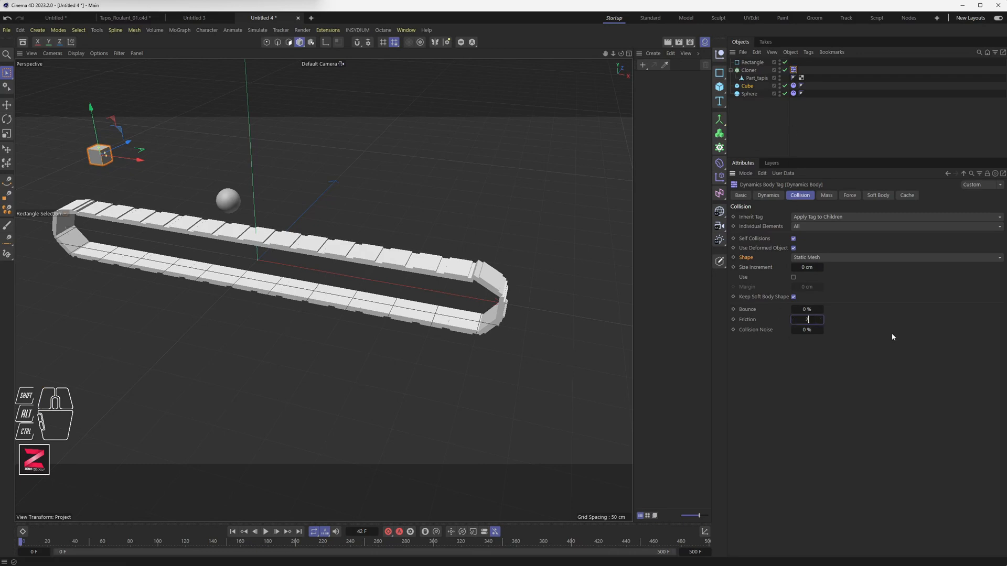
Play the simulation from the first frame to check the belt's friction on both objects, and rewind it.
{"action": "left_click", "coordinate": [231, 531]}
{"action": "left_click", "coordinate": [265, 531]}
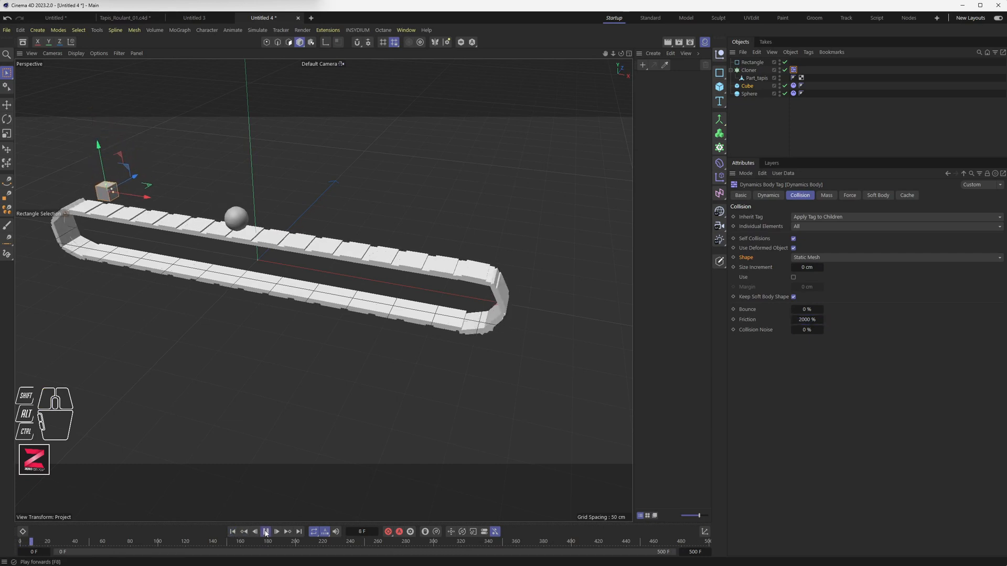
{"action": "left_click", "coordinate": [265, 532]}
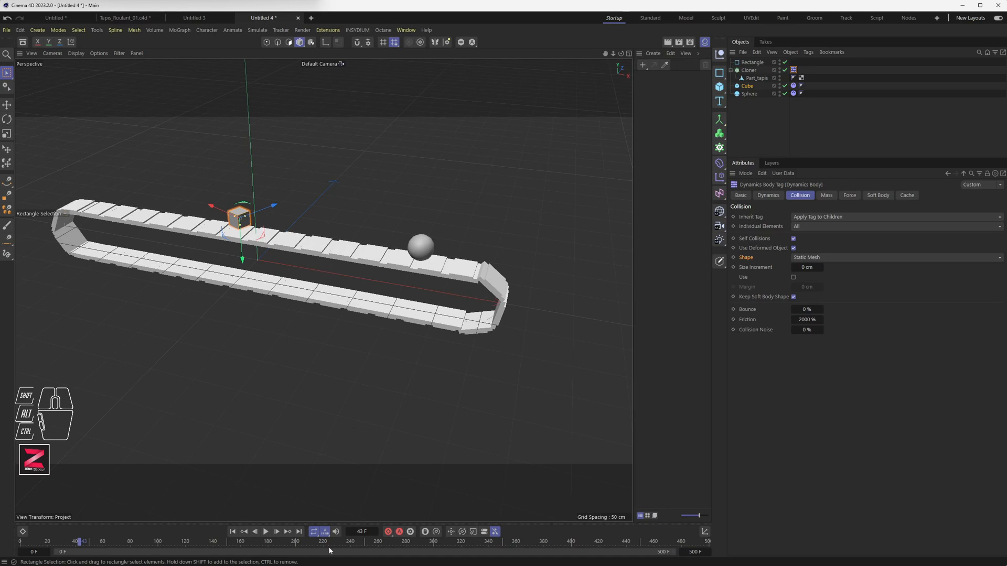
{"action": "left_click", "coordinate": [233, 531]}
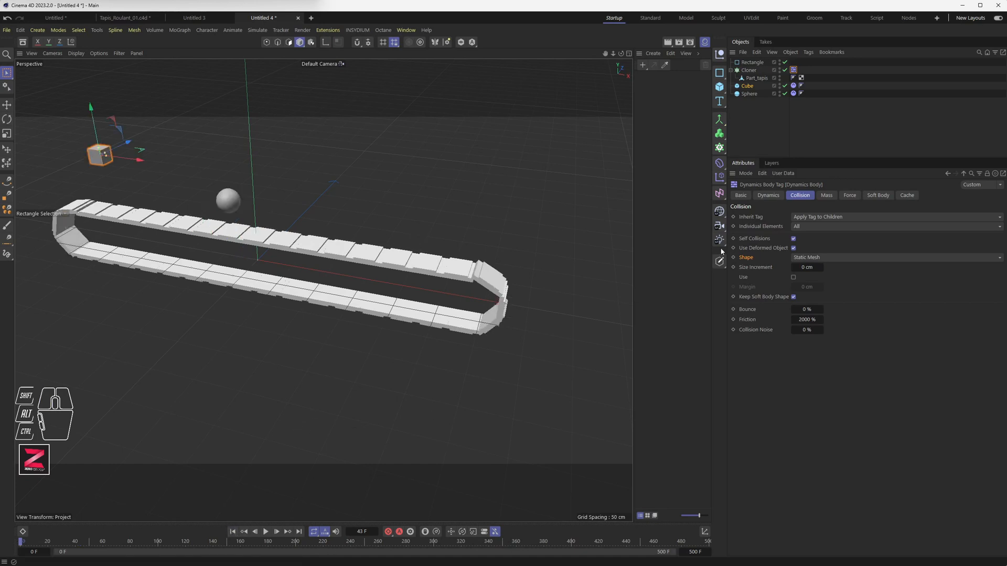
Try Box as the cube's collision Shape in a playback and return it to Automatic.
{"action": "left_click", "coordinate": [754, 86]}
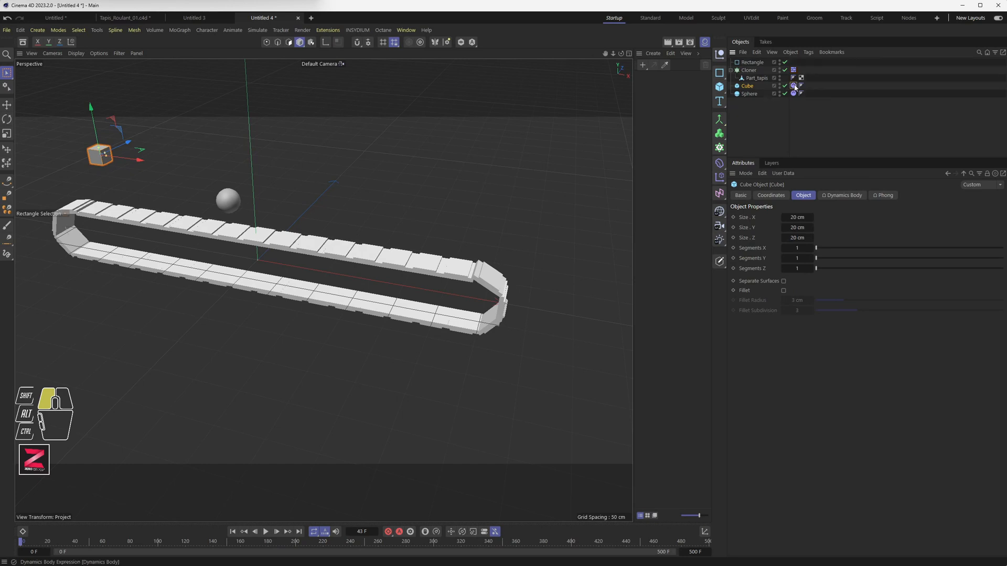
{"action": "left_click", "coordinate": [794, 86]}
{"action": "left_click", "coordinate": [805, 257]}
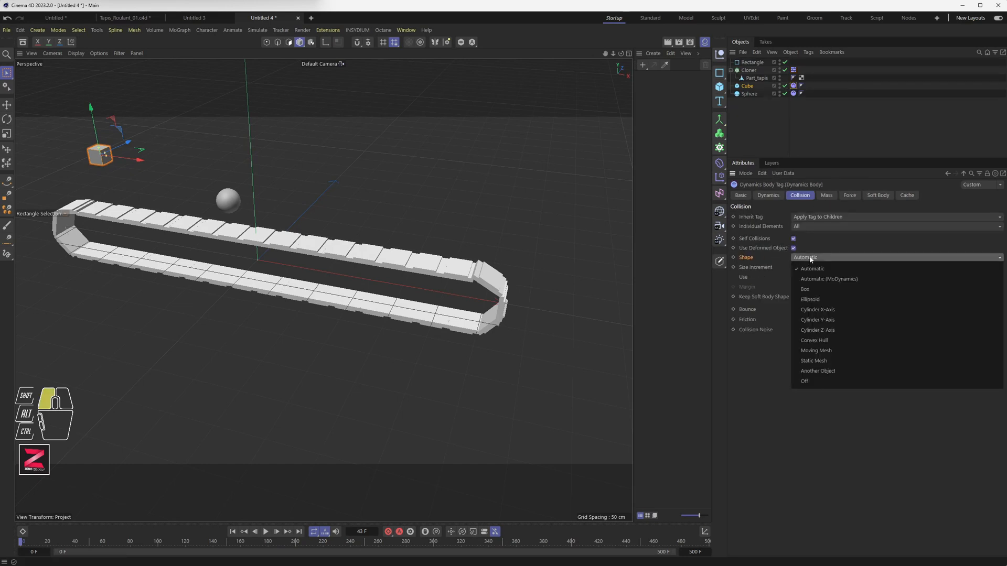
{"action": "left_click", "coordinate": [812, 289]}
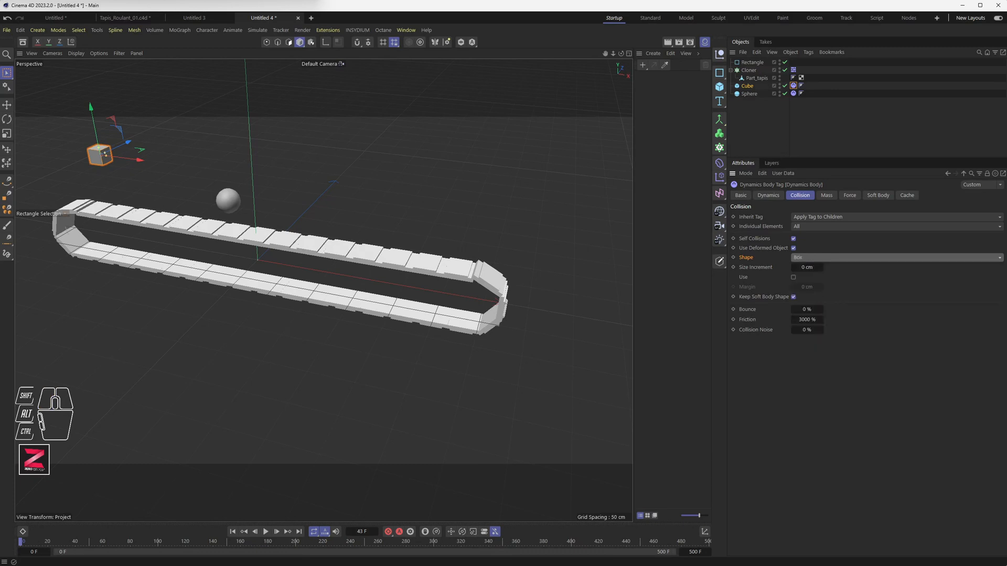
{"action": "left_click", "coordinate": [266, 532]}
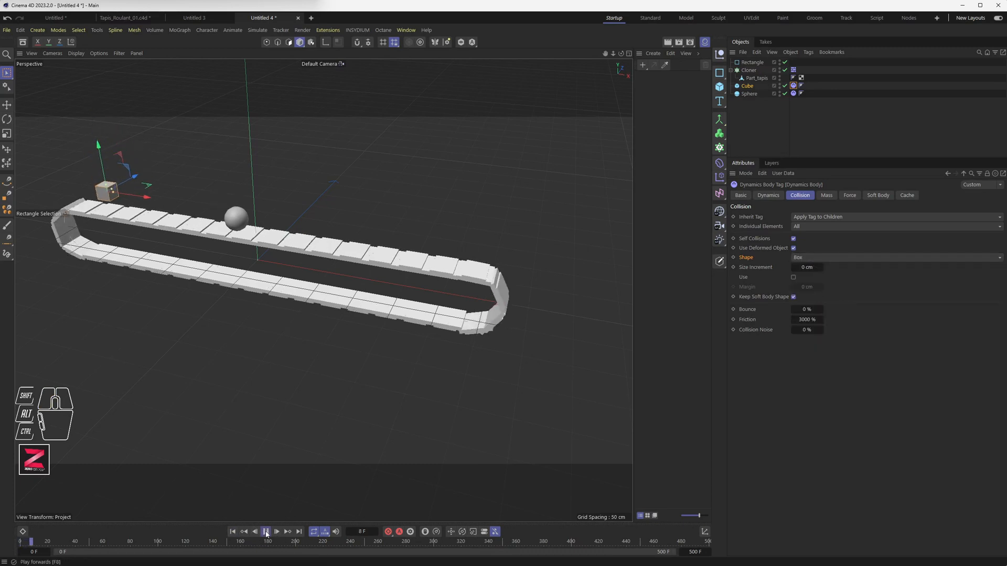
{"action": "left_click", "coordinate": [266, 532]}
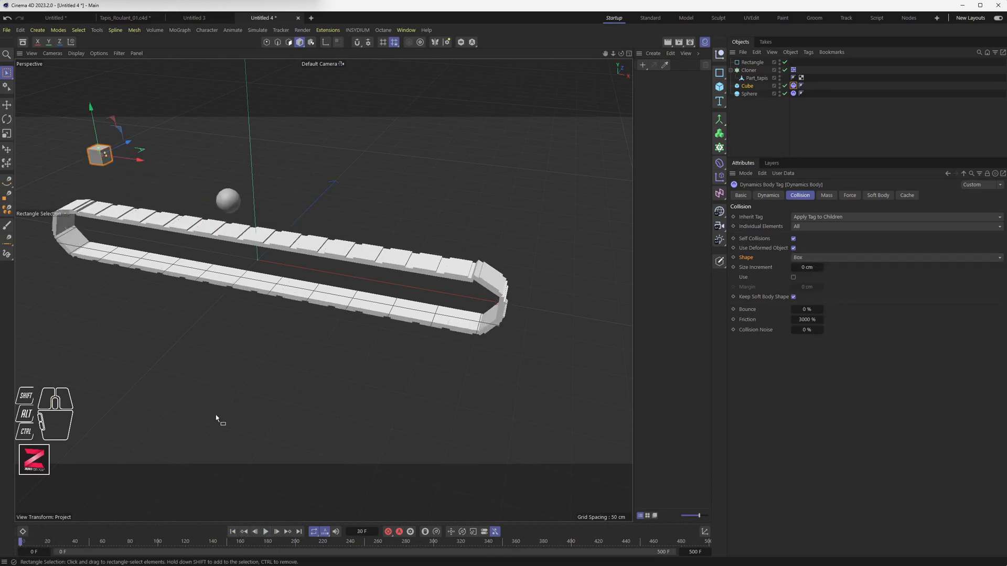
{"action": "left_click", "coordinate": [824, 258]}
{"action": "left_click", "coordinate": [814, 270]}
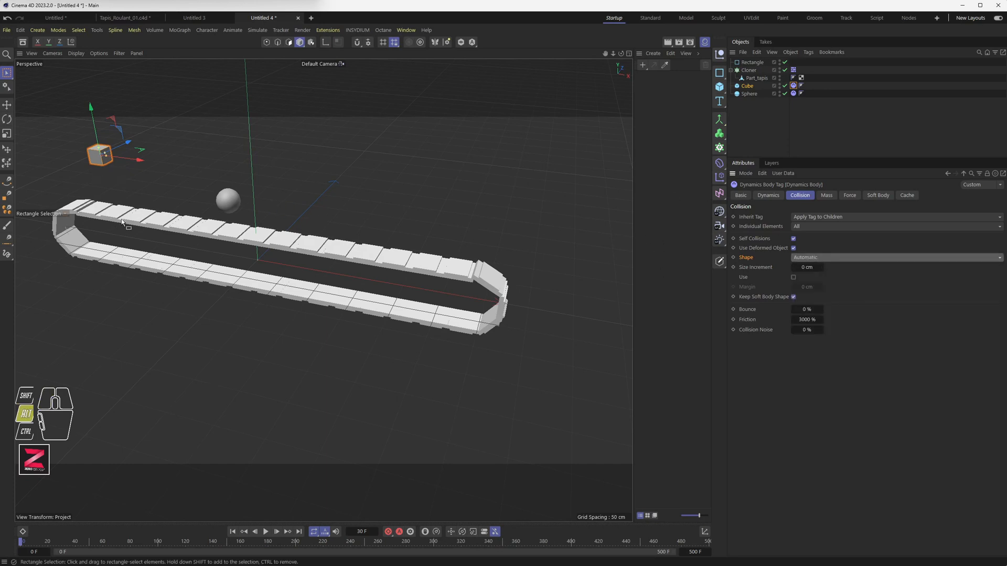
Advance the simulation frame by frame to frame 10 and examine up close how the cube touches the slats.
{"action": "left_click_drag", "start_coordinate": [121, 219], "coordinate": [256, 262], "text": "alt"}
{"action": "left_click_drag", "start_coordinate": [319, 286], "coordinate": [348, 247], "text": "alt"}
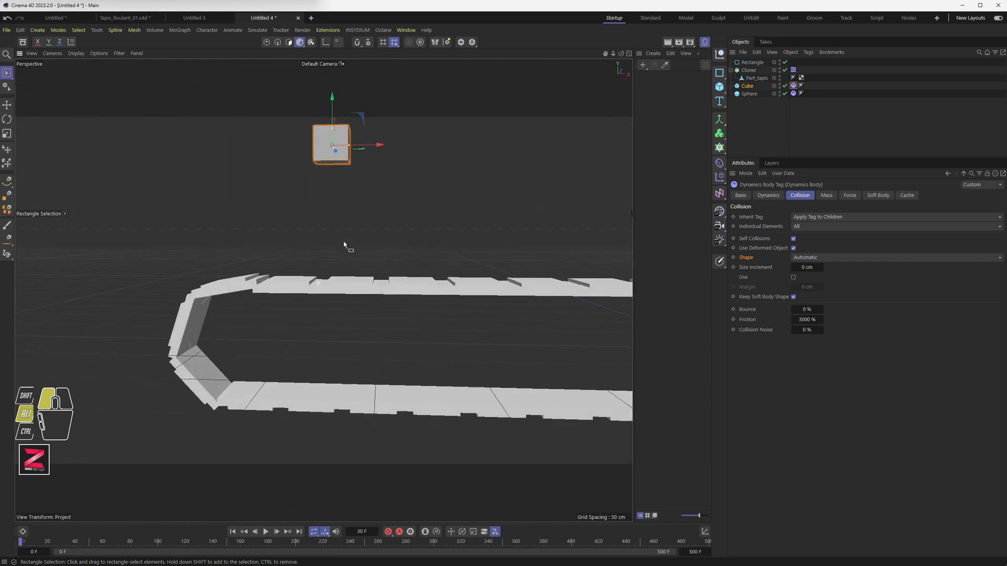
{"action": "left_click", "coordinate": [277, 532]}
{"action": "left_click", "coordinate": [277, 532]}
{"action": "left_click", "coordinate": [276, 532]}
{"action": "left_click", "coordinate": [276, 532]}
{"action": "left_click", "coordinate": [277, 532]}
{"action": "left_click", "coordinate": [277, 532]}
{"action": "left_click", "coordinate": [277, 532]}
{"action": "left_click", "coordinate": [277, 531]}
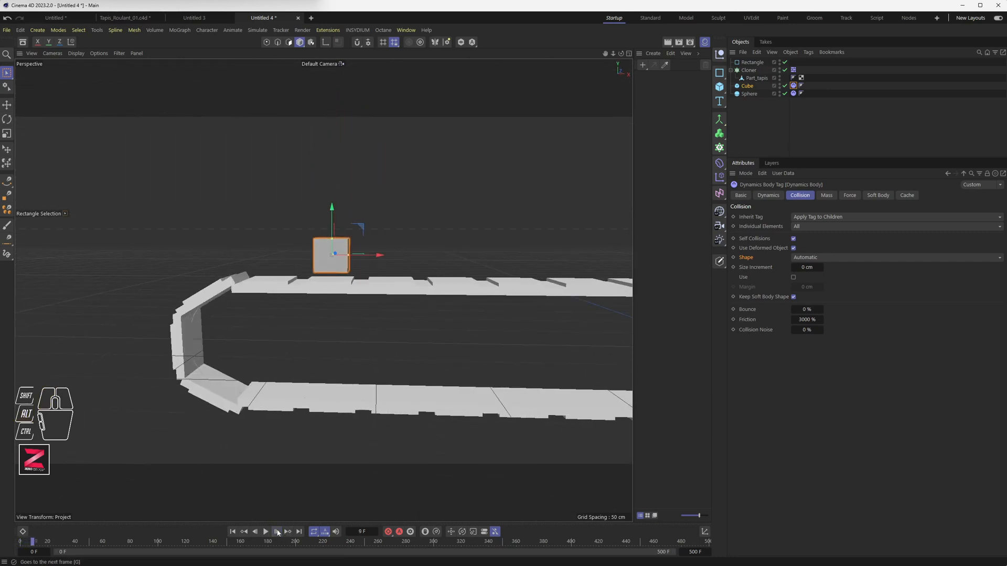
{"action": "left_click", "coordinate": [277, 532]}
{"action": "left_click", "coordinate": [277, 531]}
{"action": "scroll", "coordinate": [319, 277], "scroll_direction": "up", "scroll_amount": 8}
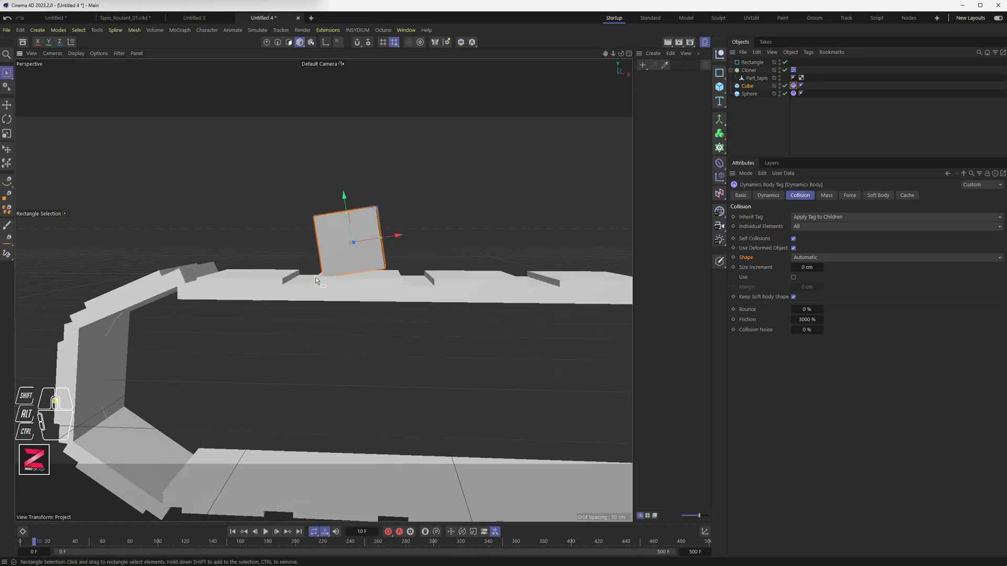
{"action": "mouse_move", "coordinate": [330, 277]}
{"action": "left_mouse_down", "text": "alt"}
{"action": "mouse_move", "coordinate": [339, 307]}
{"action": "mouse_move", "coordinate": [368, 305]}
{"action": "mouse_move", "coordinate": [407, 259]}
{"action": "mouse_move", "coordinate": [359, 254]}
{"action": "mouse_move", "coordinate": [331, 276]}
{"action": "left_mouse_up", "text": "alt"}
{"action": "scroll", "coordinate": [341, 275], "scroll_direction": "up", "scroll_amount": 5}
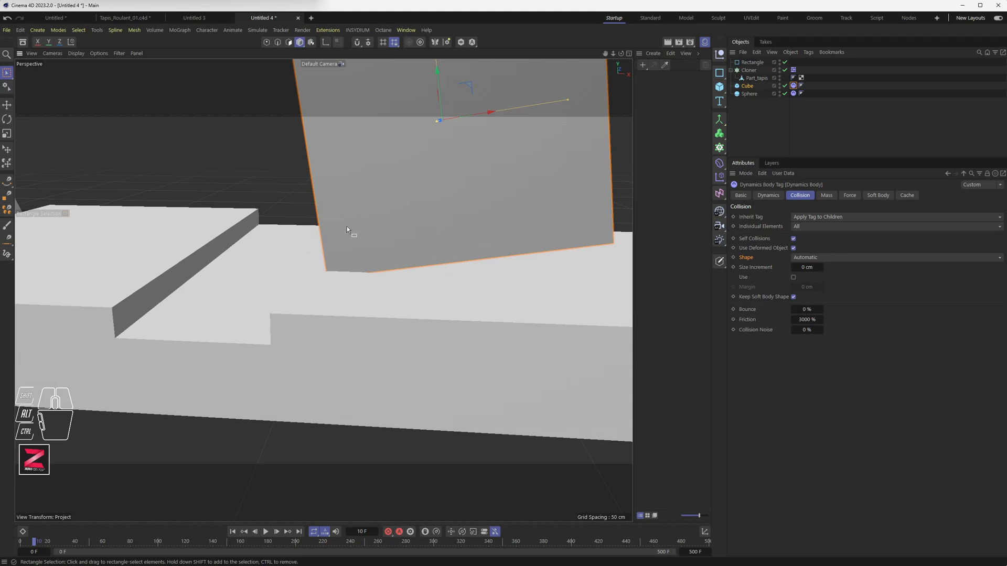
{"action": "scroll", "coordinate": [347, 225], "scroll_direction": "down", "scroll_amount": 3}
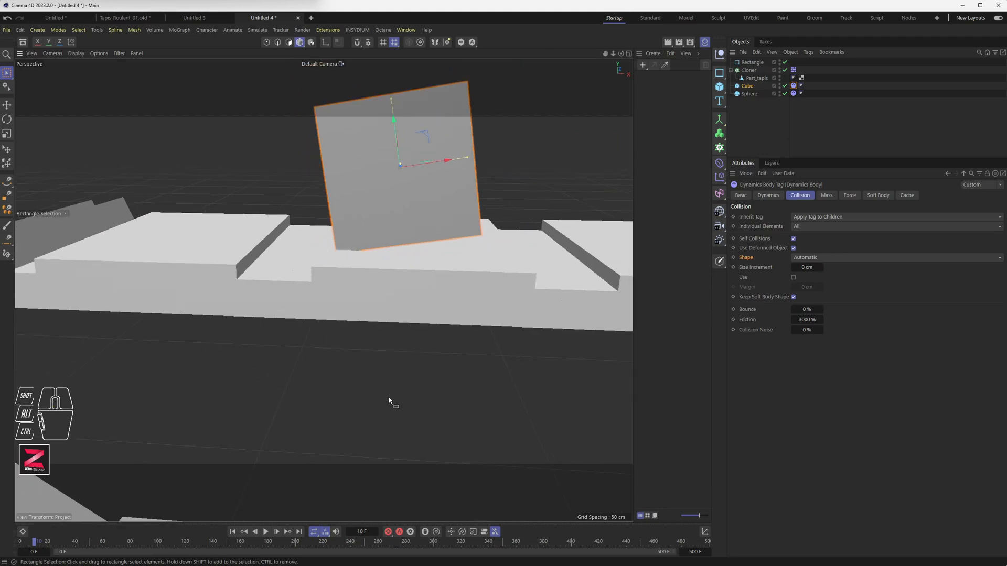
Set the Collision Margin in the project's Bullet expert settings to 0.2 cm.
{"action": "left_click", "coordinate": [23, 31]}
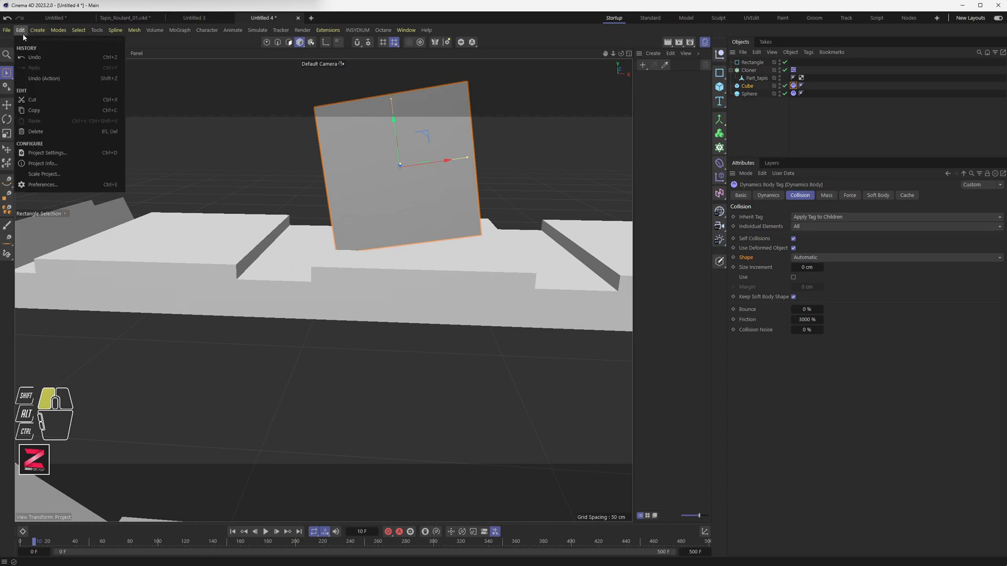
{"action": "left_click", "coordinate": [53, 155]}
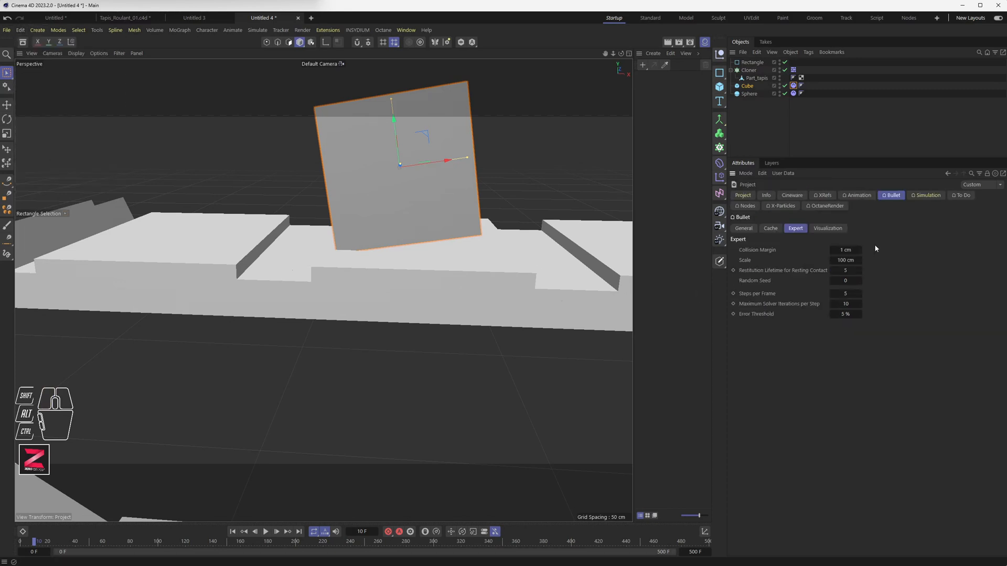
{"action": "left_click", "coordinate": [744, 229]}
{"action": "left_click", "coordinate": [796, 230]}
{"action": "left_click", "coordinate": [843, 250]}
{"action": "key", "text": "Tab"}
Set Bullet's Steps per Frame to 10, Maximum Solver Iterations per Step to 25 and Error Threshold to 2 %.
{"action": "left_click", "coordinate": [754, 296]}
{"action": "type", "text": "10"}
{"action": "key", "text": "Tab"}
{"action": "type", "text": "25"}
{"action": "key", "text": "Tab"}
{"action": "left_click_drag", "start_coordinate": [849, 314], "coordinate": [814, 314]}
{"action": "type", "text": "2"}
{"action": "key", "text": "Return"}
Rewind the simulation and advance it frame by frame to frame 28 to examine the cube's landing on the belt.
{"action": "left_click", "coordinate": [233, 531]}
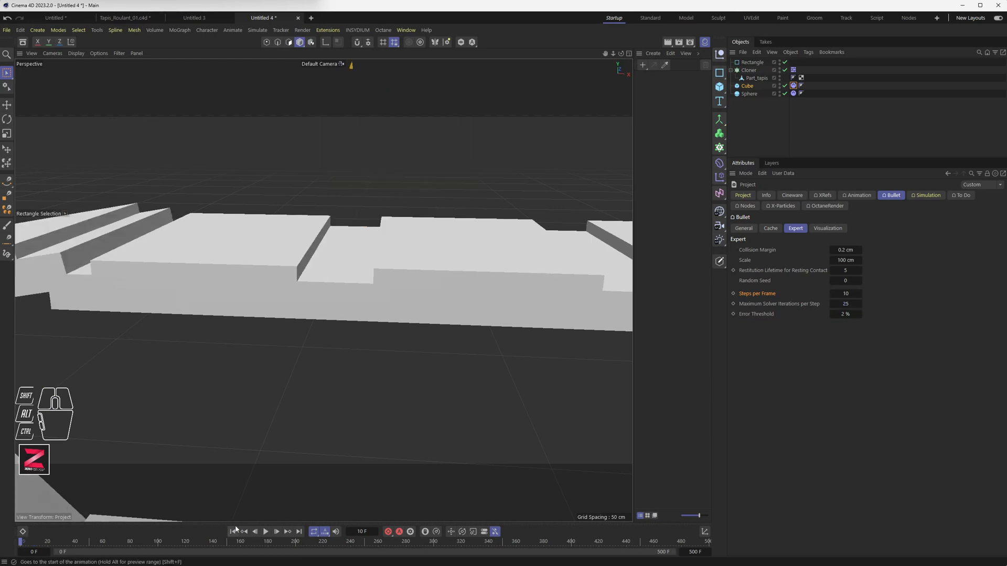
{"action": "scroll", "coordinate": [301, 244], "scroll_direction": "down", "scroll_amount": 4}
{"action": "middle_click_drag", "start_coordinate": [307, 240], "coordinate": [286, 341], "text": "alt"}
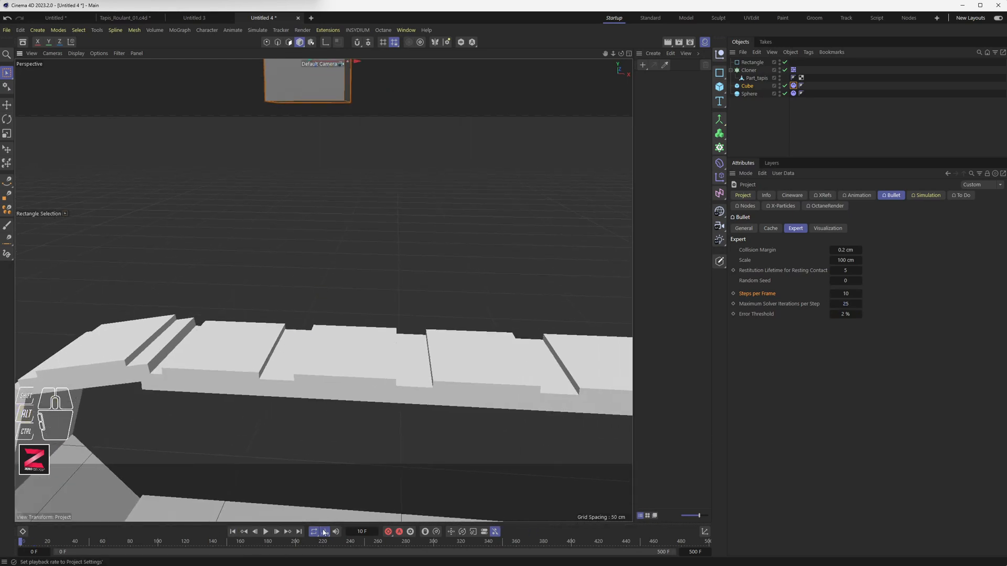
{"action": "left_click", "coordinate": [277, 533]}
{"action": "left_click", "coordinate": [277, 534]}
{"action": "double_click", "coordinate": [277, 533]}
{"action": "left_click", "coordinate": [278, 534]}
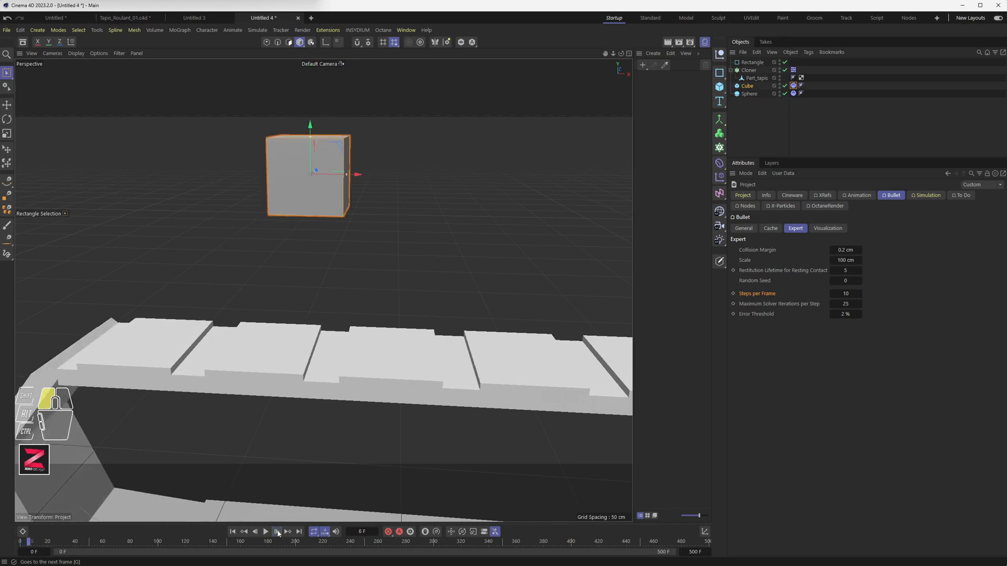
{"action": "left_click", "coordinate": [277, 533]}
{"action": "left_click", "coordinate": [277, 533]}
{"action": "left_click", "coordinate": [278, 533]}
{"action": "left_click", "coordinate": [277, 534]}
{"action": "left_click", "coordinate": [277, 533]}
{"action": "left_click", "coordinate": [277, 534]}
{"action": "left_click", "coordinate": [278, 534]}
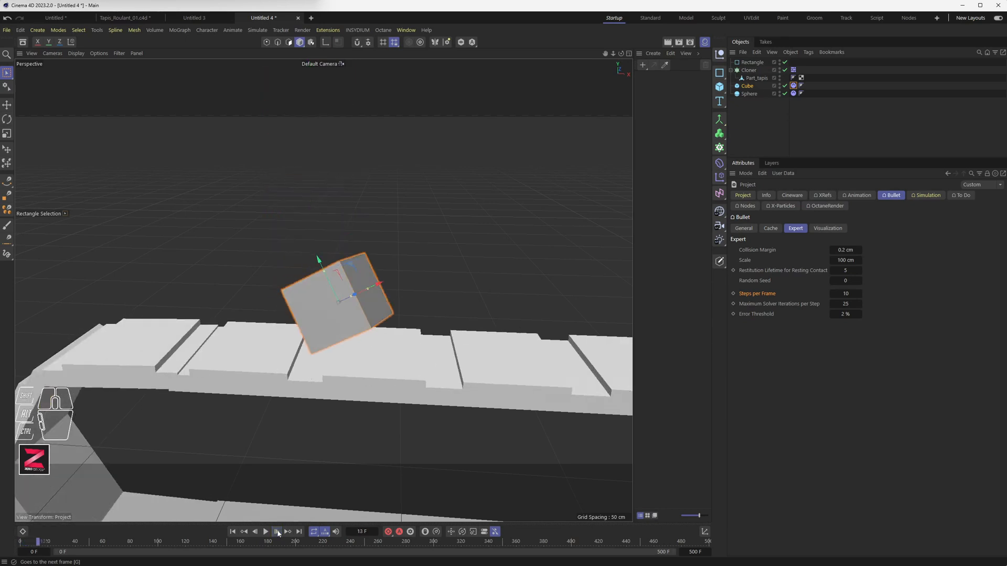
{"action": "left_click", "coordinate": [278, 534]}
{"action": "left_click", "coordinate": [278, 533]}
{"action": "left_click", "coordinate": [277, 534]}
{"action": "left_click", "coordinate": [277, 534]}
{"action": "left_click", "coordinate": [277, 534]}
{"action": "left_click", "coordinate": [277, 533]}
{"action": "left_click", "coordinate": [278, 534]}
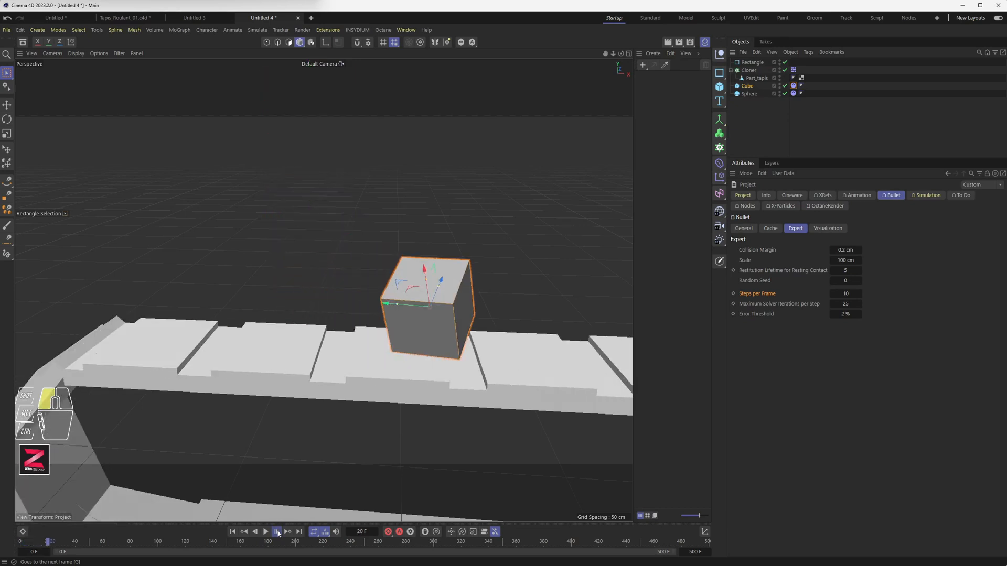
{"action": "left_click", "coordinate": [277, 533]}
{"action": "left_click", "coordinate": [278, 533]}
{"action": "left_click", "coordinate": [277, 533]}
{"action": "left_click", "coordinate": [278, 533]}
{"action": "left_click", "coordinate": [277, 531]}
{"action": "left_click", "coordinate": [277, 532]}
{"action": "left_click", "coordinate": [278, 531]}
{"action": "left_click", "coordinate": [278, 531]}
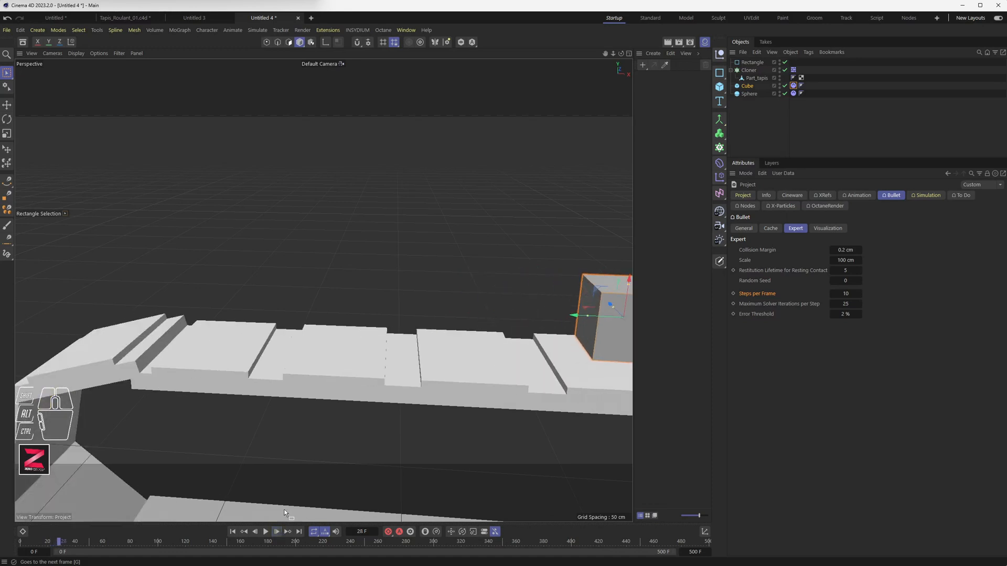
Play the simulation with the whole belt in view to check how the objects are carried, and rewind it.
{"action": "scroll", "coordinate": [326, 317], "scroll_direction": "down", "scroll_amount": 6}
{"action": "scroll", "coordinate": [329, 315], "scroll_direction": "down", "scroll_amount": 4}
{"action": "left_click_drag", "start_coordinate": [527, 359], "coordinate": [567, 370], "text": "alt"}
{"action": "middle_click_drag", "start_coordinate": [567, 378], "coordinate": [324, 252], "text": "alt"}
{"action": "left_click_drag", "start_coordinate": [324, 252], "coordinate": [360, 293], "text": "alt"}
{"action": "right_click_drag", "start_coordinate": [360, 293], "coordinate": [341, 293], "text": "alt"}
{"action": "left_click", "coordinate": [266, 532]}
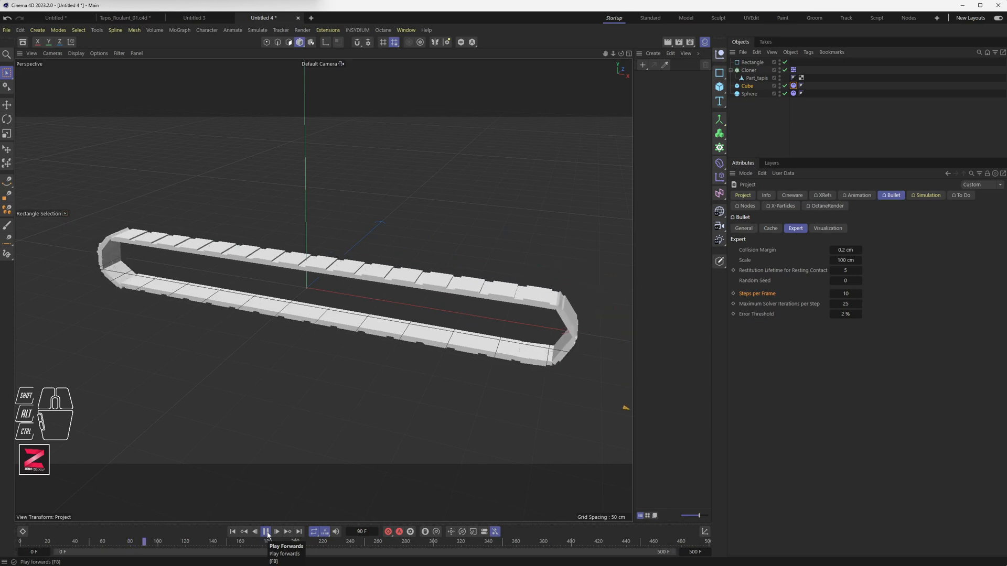
{"action": "left_click", "coordinate": [265, 532]}
{"action": "left_click", "coordinate": [233, 532]}
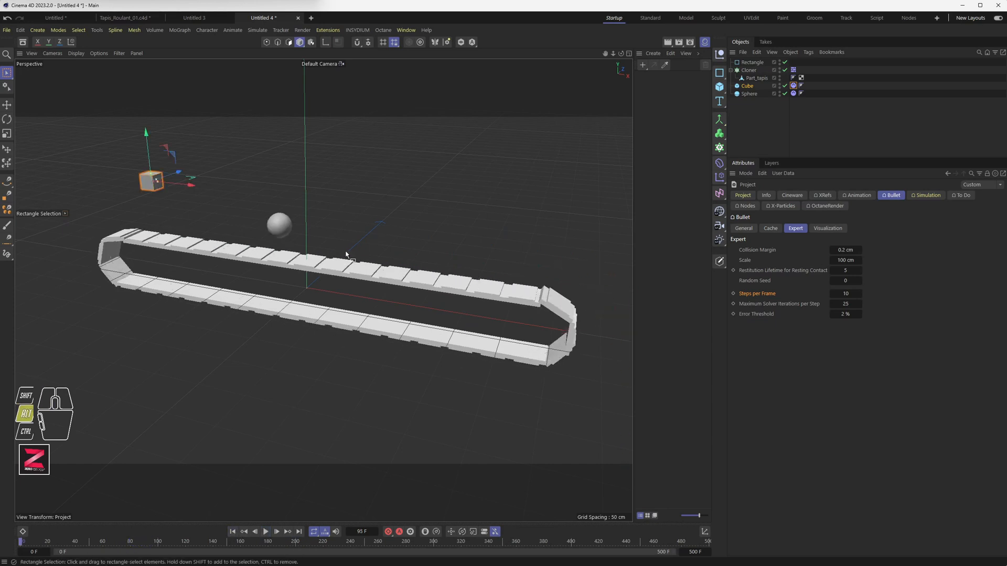
Add a Bend deformer and make it a child of the Rectangle spline.
{"action": "left_click_drag", "start_coordinate": [348, 254], "coordinate": [292, 270], "text": "alt"}
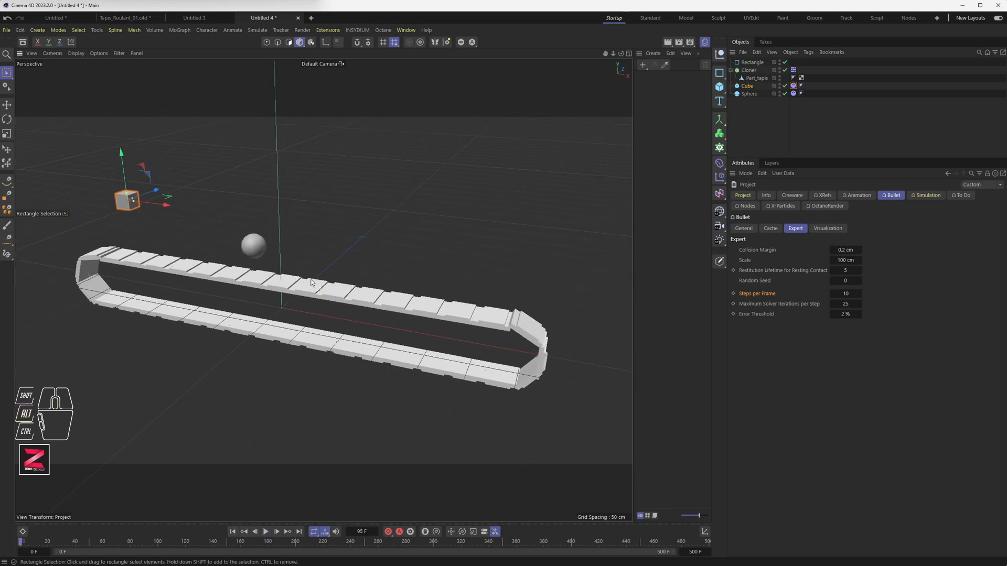
{"action": "left_click", "coordinate": [756, 63]}
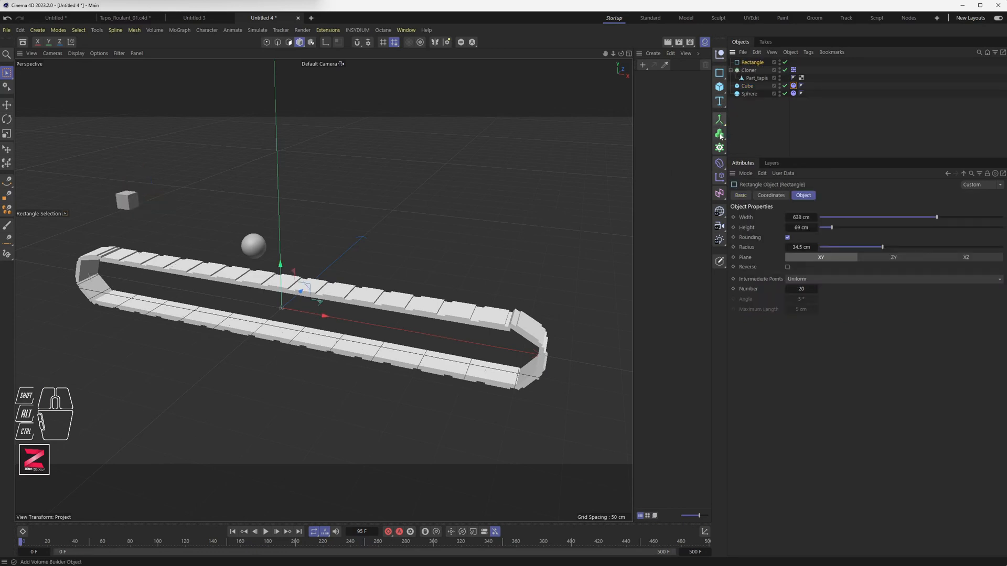
{"action": "left_click_drag", "start_coordinate": [719, 163], "coordinate": [756, 179]}
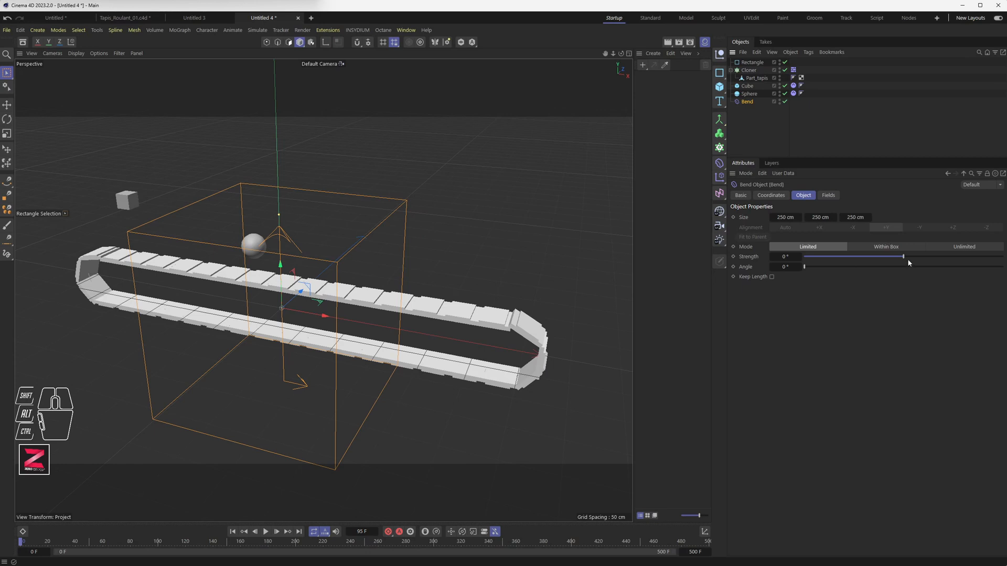
{"action": "left_click_drag", "start_coordinate": [909, 262], "coordinate": [886, 257]}
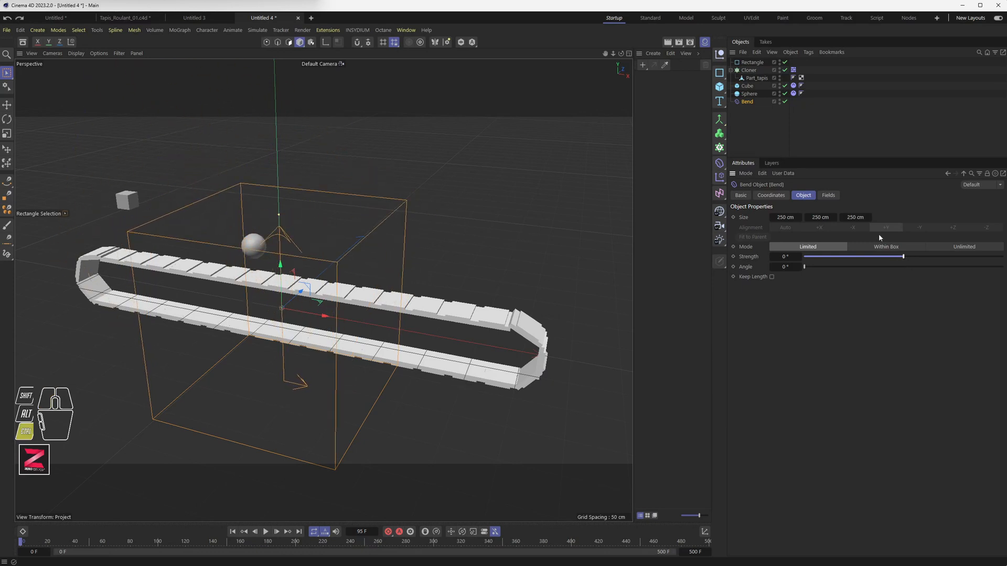
{"action": "left_click_drag", "start_coordinate": [747, 102], "coordinate": [757, 65]}
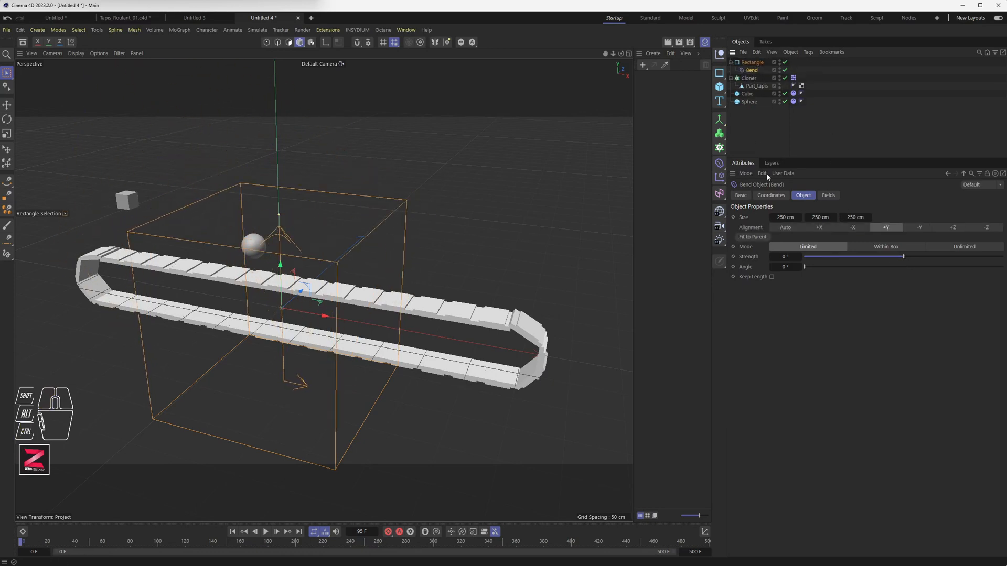
Try different Strength values and a 90° Angle on the Bend deformer, and undo the last changes.
{"action": "mouse_move", "coordinate": [903, 256]}
{"action": "left_mouse_down"}
{"action": "mouse_move", "coordinate": [920, 258]}
{"action": "mouse_move", "coordinate": [903, 257]}
{"action": "left_mouse_up"}
{"action": "key", "text": "ctrl+z"}
{"action": "mouse_move", "coordinate": [910, 265]}
{"action": "left_mouse_down"}
{"action": "mouse_move", "coordinate": [913, 254]}
{"action": "mouse_move", "coordinate": [906, 260]}
{"action": "left_mouse_up"}
{"action": "left_click_drag", "start_coordinate": [814, 269], "coordinate": [854, 266]}
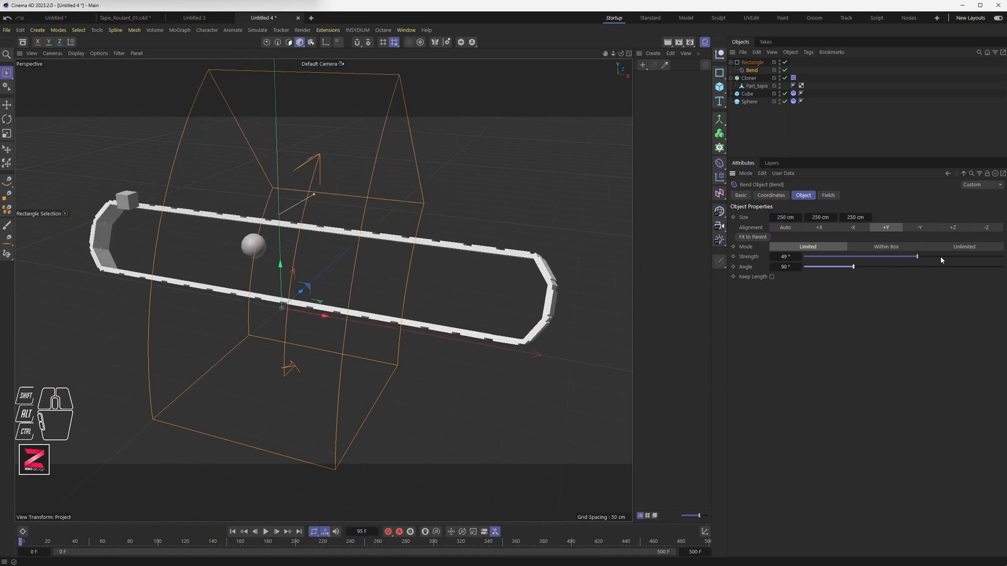
{"action": "left_click_drag", "start_coordinate": [940, 257], "coordinate": [900, 258]}
{"action": "key", "text": "ctrl+z"}
{"action": "key", "text": "ctrl+z"}
Try the Auto, +X and -X alignments on the Bend deformer and return it to +Y.
{"action": "left_click", "coordinate": [789, 229]}
{"action": "left_click", "coordinate": [826, 228]}
{"action": "left_click", "coordinate": [854, 229]}
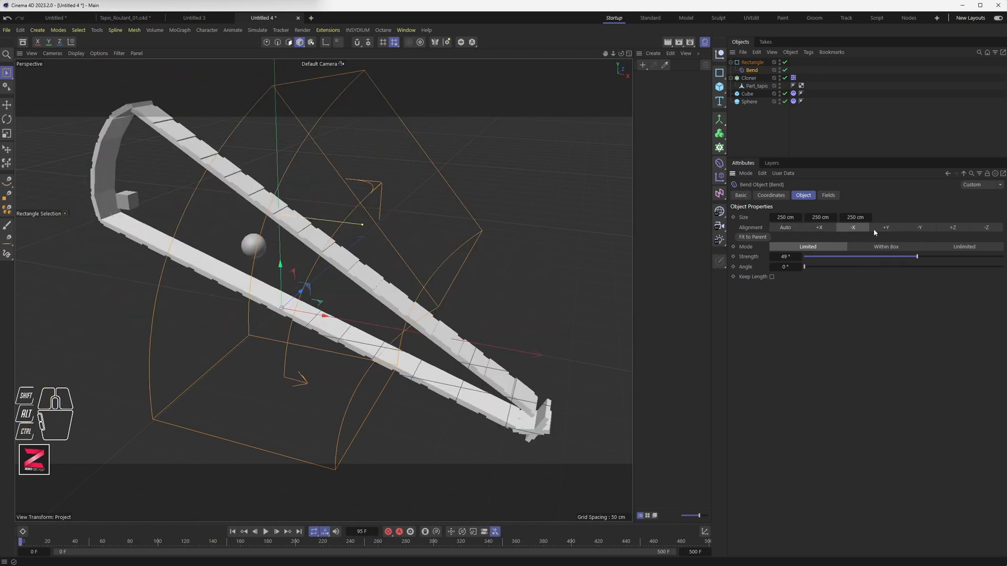
{"action": "left_click", "coordinate": [887, 229]}
Fit the Bend deformer to its parent Rectangle and set its Strength to 0°.
{"action": "left_click", "coordinate": [752, 237]}
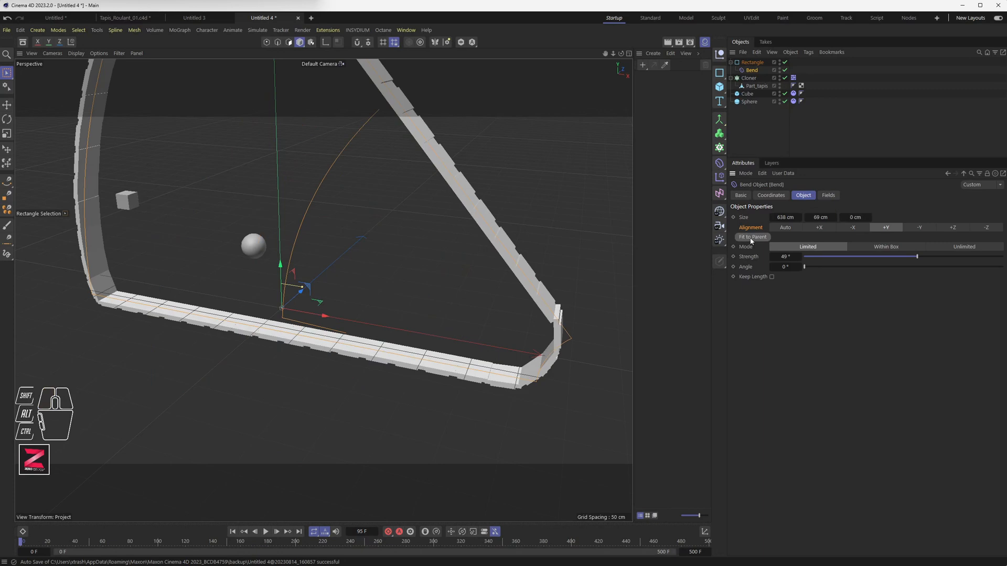
{"action": "left_click", "coordinate": [794, 254]}
{"action": "type", "text": "0"}
{"action": "key", "text": "Return"}
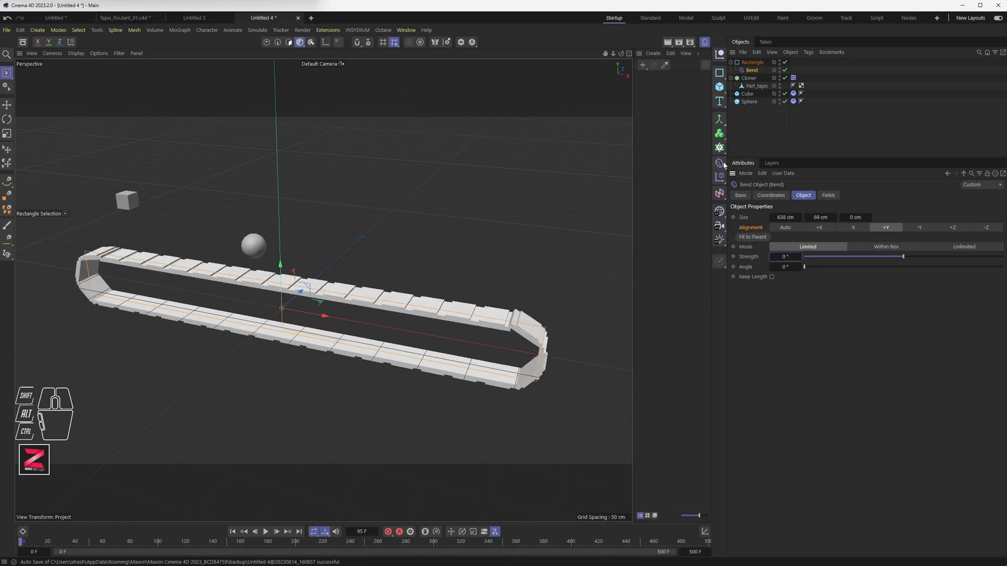
Refit the Bend deformer to the Rectangle, and set its Size to 85 × 88 × 107 cm with a Strength of 19°.
{"action": "left_click", "coordinate": [753, 237]}
{"action": "left_click_drag", "start_coordinate": [854, 217], "coordinate": [873, 217]}
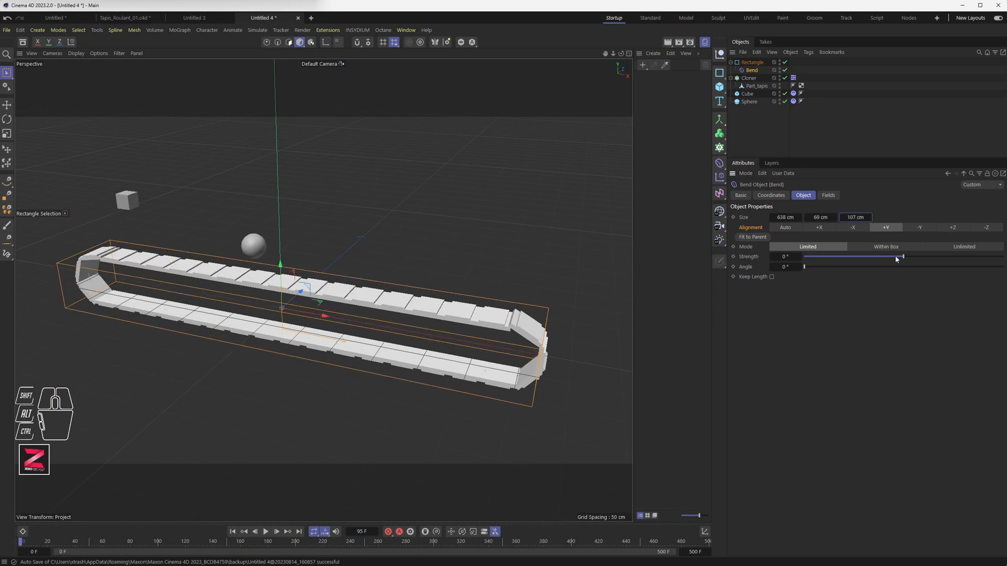
{"action": "left_click_drag", "start_coordinate": [896, 258], "coordinate": [910, 257]}
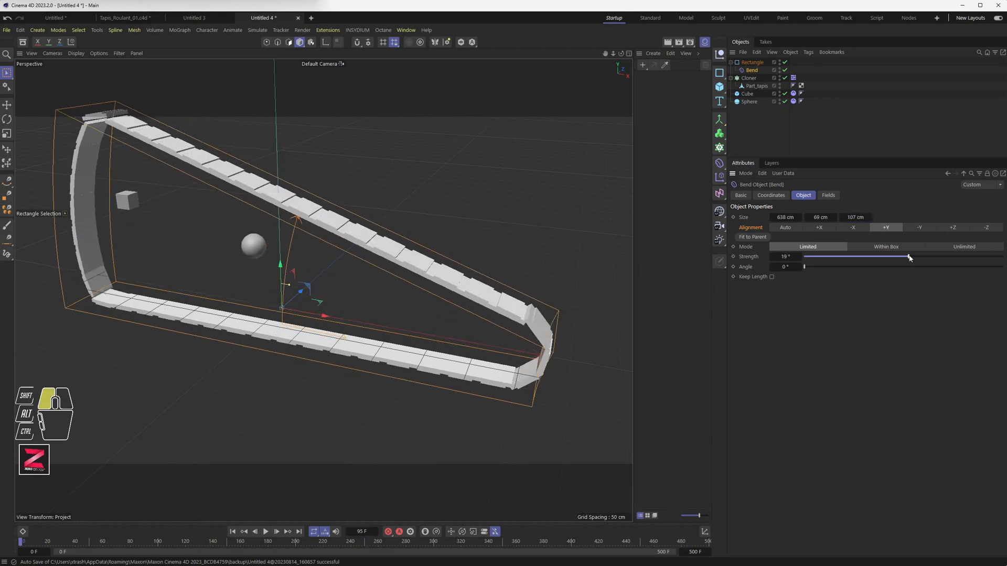
{"action": "left_click_drag", "start_coordinate": [821, 217], "coordinate": [763, 217]}
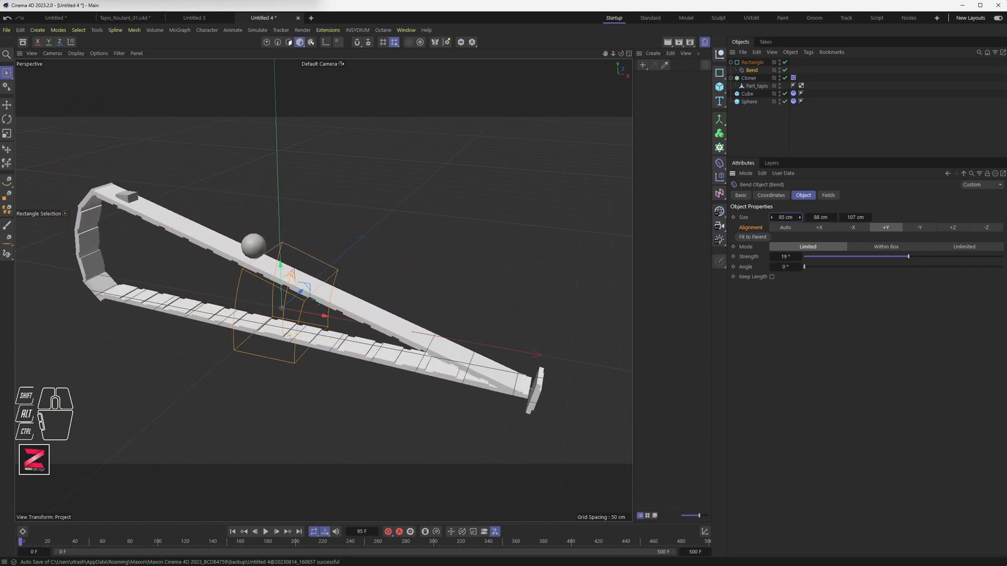
Rotate the Bend deformer in the viewport to change the direction in which the belt curves.
{"action": "left_click", "coordinate": [751, 71]}
{"action": "key", "text": "r"}
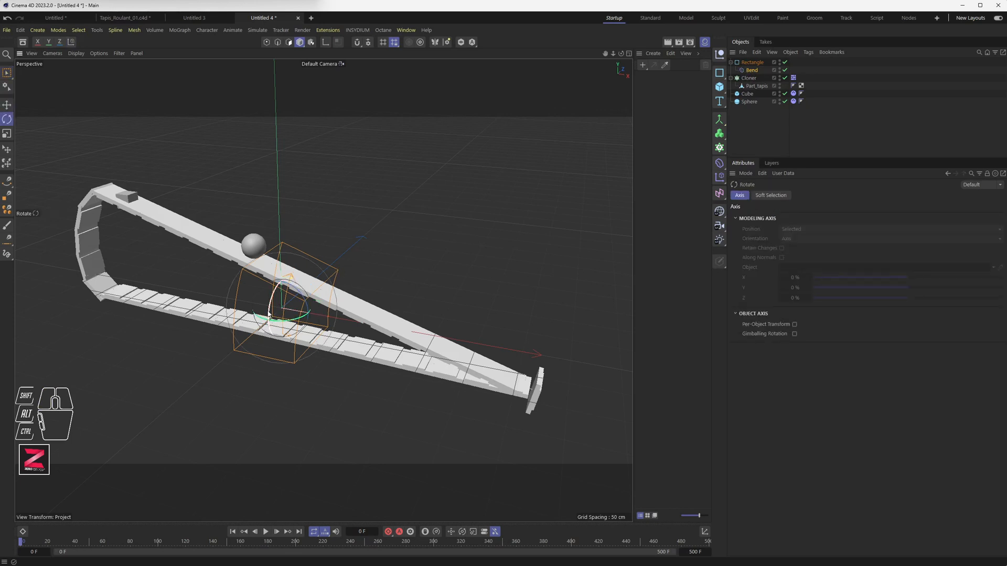
{"action": "left_click_drag", "start_coordinate": [268, 310], "coordinate": [288, 274]}
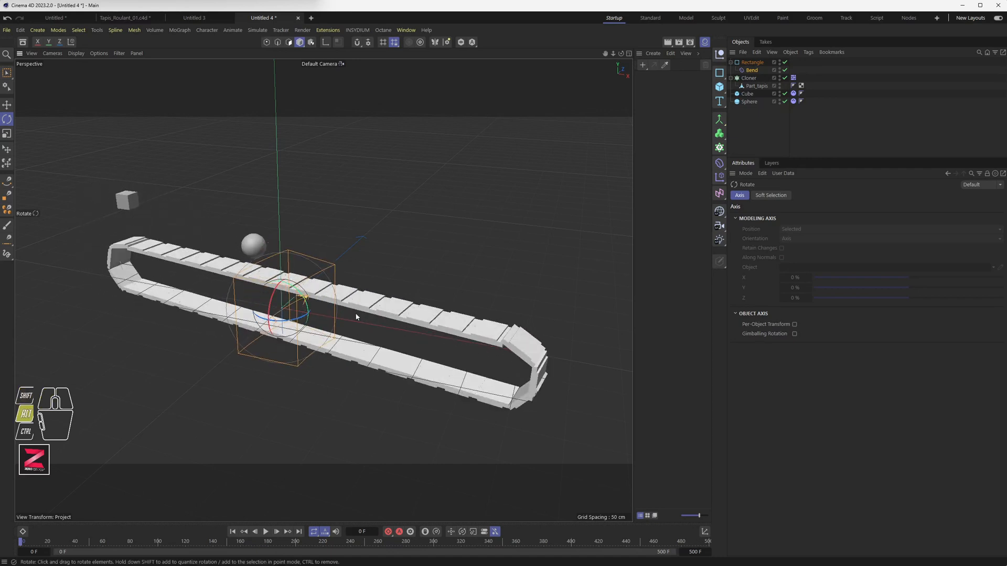
{"action": "left_click_drag", "start_coordinate": [356, 313], "coordinate": [362, 361], "text": "alt"}
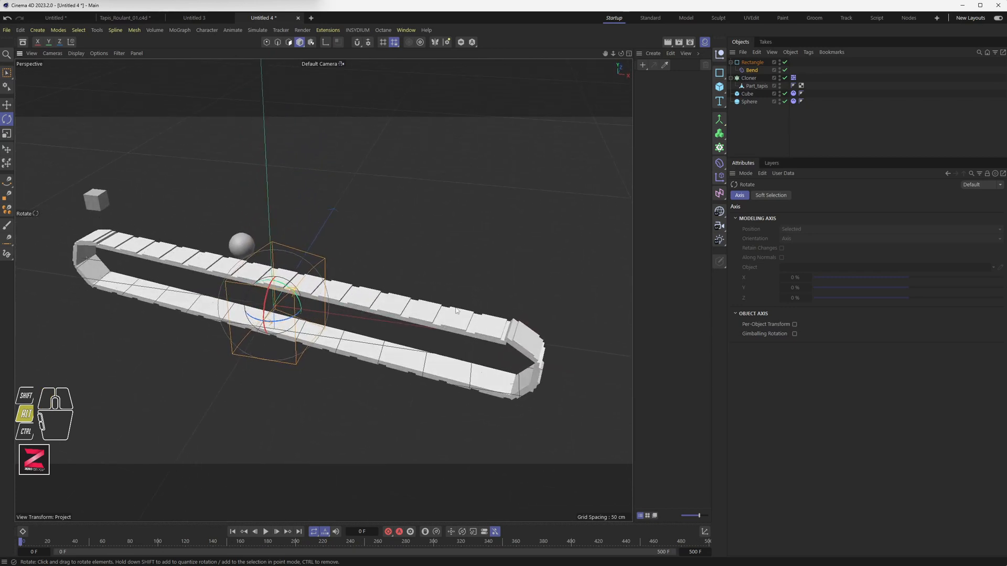
{"action": "left_click", "coordinate": [752, 70]}
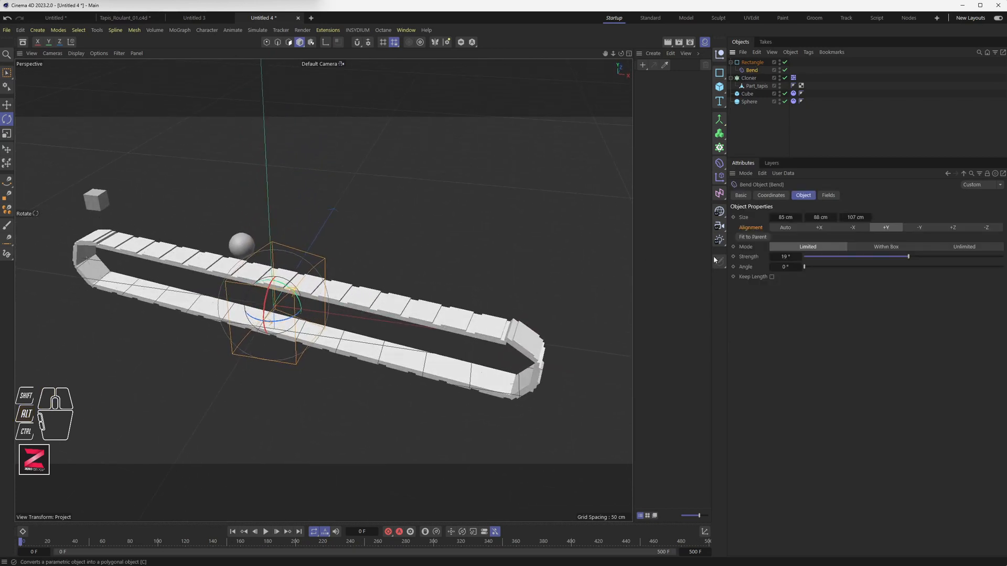
Try Natural and Uniform as the Rectangle spline's Intermediate Points and set them to Adaptive.
{"action": "left_click", "coordinate": [809, 63]}
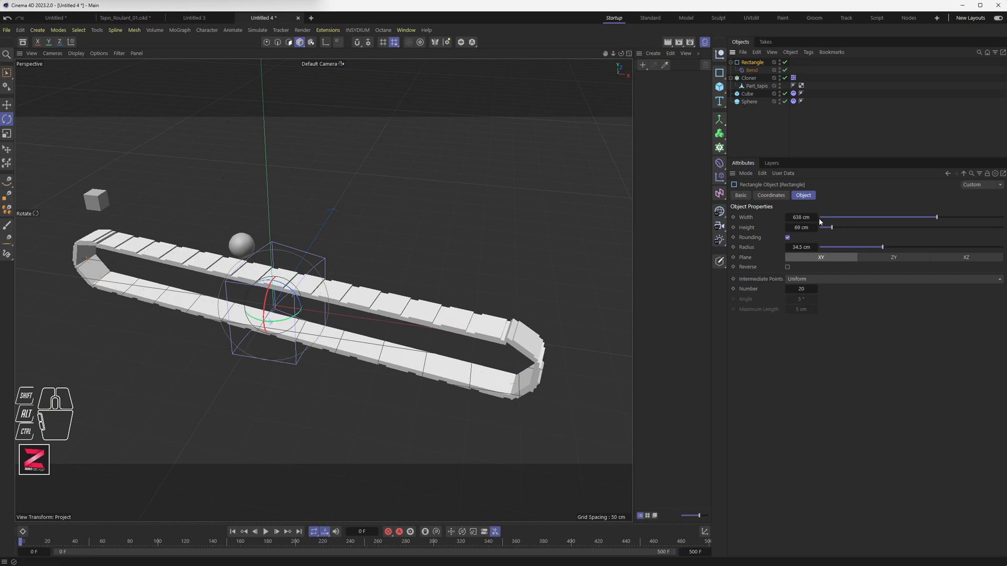
{"action": "left_click", "coordinate": [806, 278]}
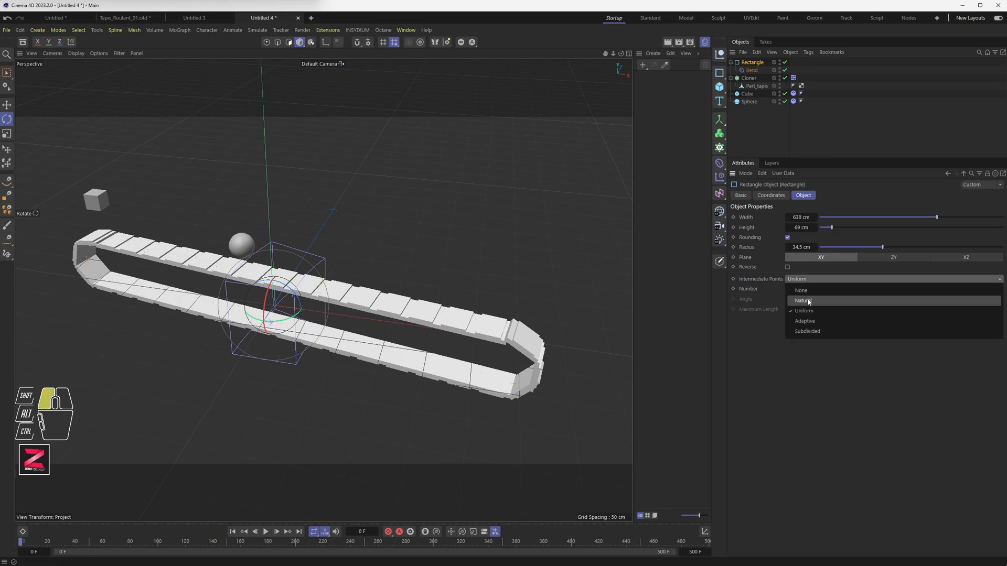
{"action": "left_click", "coordinate": [807, 298]}
{"action": "left_click", "coordinate": [807, 278]}
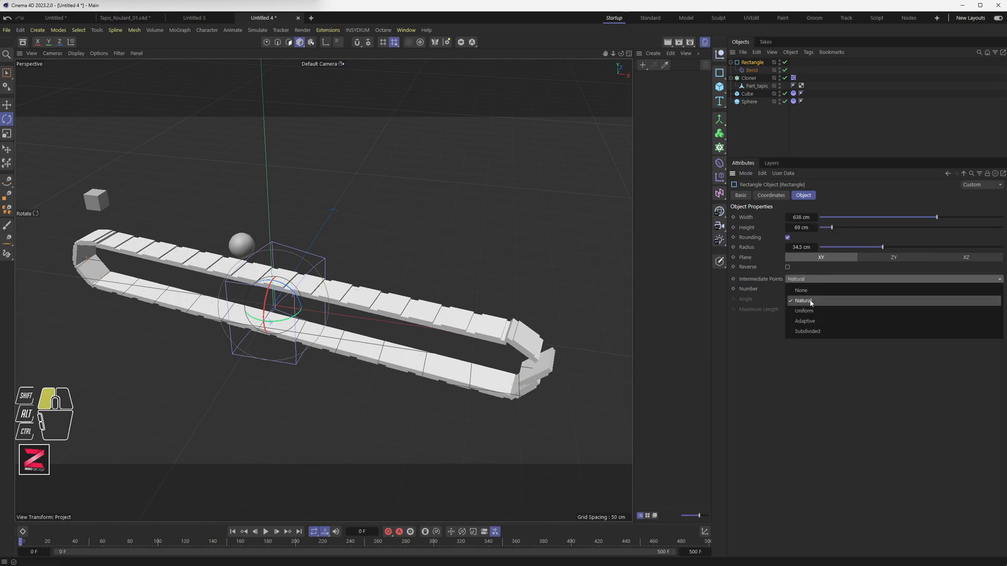
{"action": "left_click", "coordinate": [804, 311]}
{"action": "left_click", "coordinate": [805, 281]}
{"action": "left_click", "coordinate": [803, 311]}
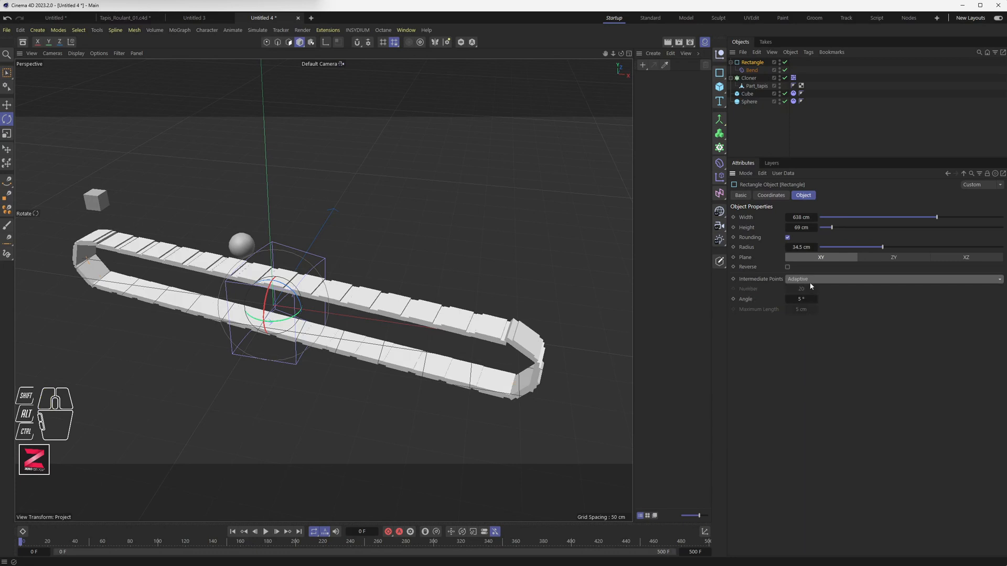
Keep the Rectangle's Intermediate Points at Adaptive and set the Bend deformer's Strength to -90°.
{"action": "left_click", "coordinate": [807, 278]}
{"action": "left_click", "coordinate": [804, 310]}
{"action": "left_click", "coordinate": [753, 69]}
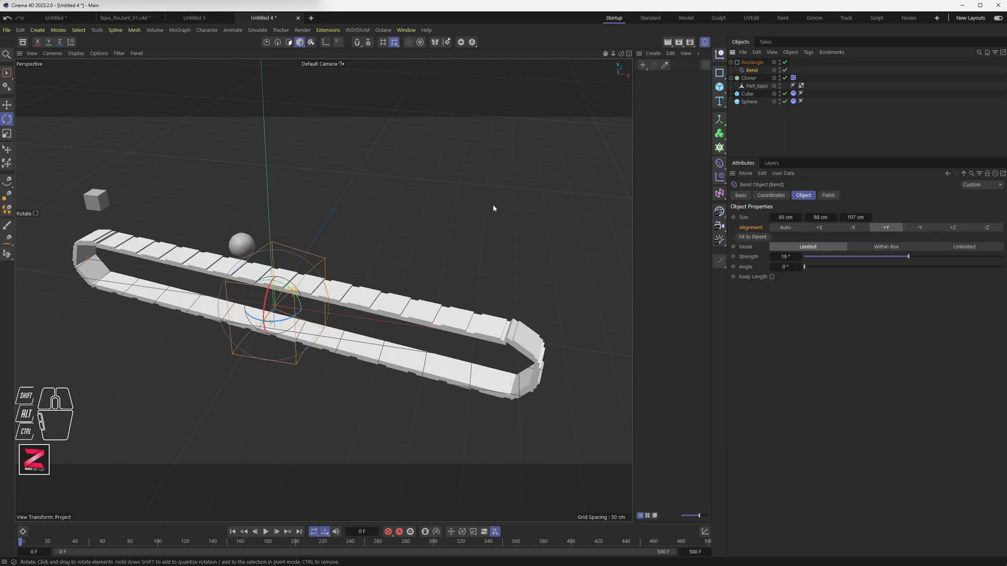
{"action": "mouse_move", "coordinate": [326, 302]}
{"action": "left_mouse_down", "text": "alt"}
{"action": "mouse_move", "coordinate": [338, 417]}
{"action": "mouse_move", "coordinate": [304, 344]}
{"action": "mouse_move", "coordinate": [319, 325]}
{"action": "mouse_move", "coordinate": [275, 322]}
{"action": "mouse_move", "coordinate": [254, 344]}
{"action": "mouse_move", "coordinate": [310, 286]}
{"action": "mouse_move", "coordinate": [321, 308]}
{"action": "mouse_move", "coordinate": [314, 346]}
{"action": "mouse_move", "coordinate": [322, 391]}
{"action": "mouse_move", "coordinate": [323, 303]}
{"action": "left_mouse_up", "text": "alt"}
{"action": "left_click_drag", "start_coordinate": [909, 258], "coordinate": [869, 256]}
{"action": "left_click_drag", "start_coordinate": [876, 255], "coordinate": [879, 255]}
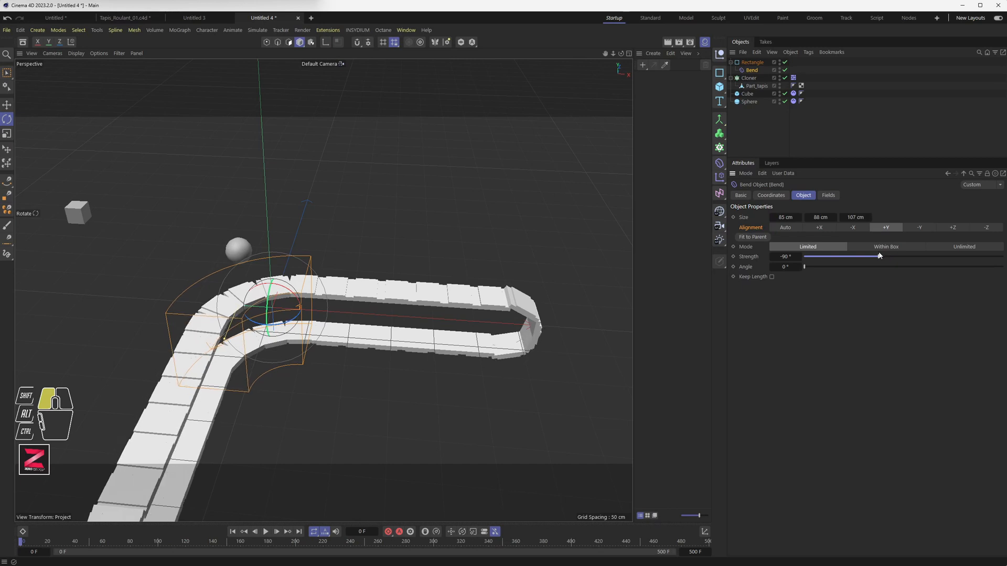
In the Top view, reposition the sphere and the cube over the straight belt arm that the bend turned by 90°.
{"action": "left_click_drag", "start_coordinate": [271, 302], "coordinate": [326, 299]}
{"action": "middle_click", "coordinate": [326, 299]}
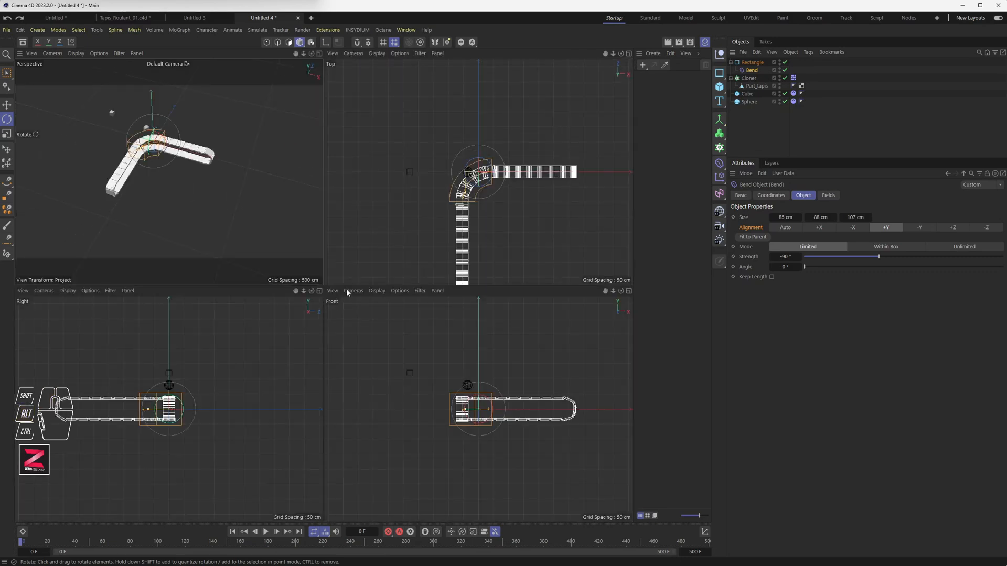
{"action": "middle_click", "coordinate": [485, 231]}
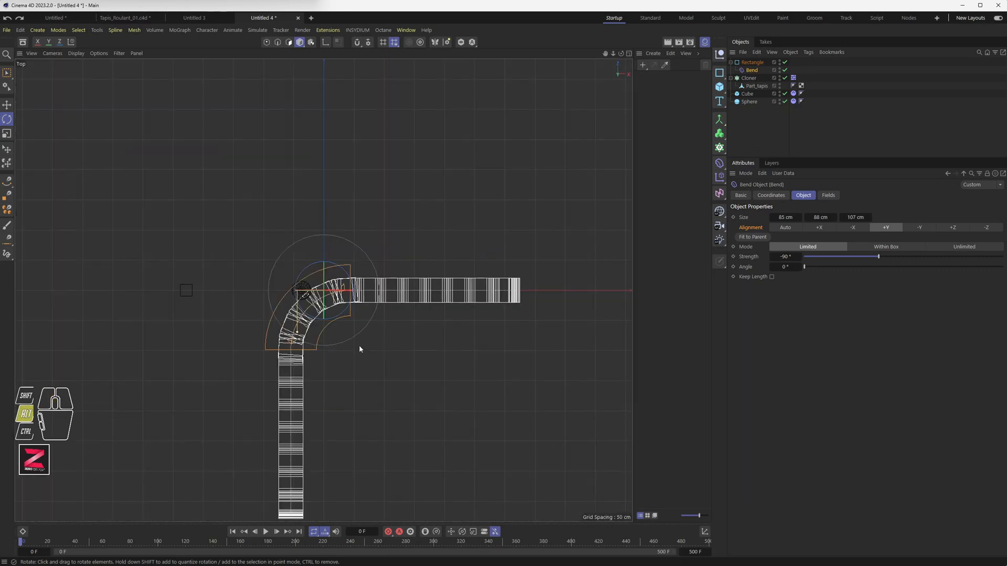
{"action": "middle_click_drag", "start_coordinate": [359, 349], "coordinate": [391, 248], "text": "alt"}
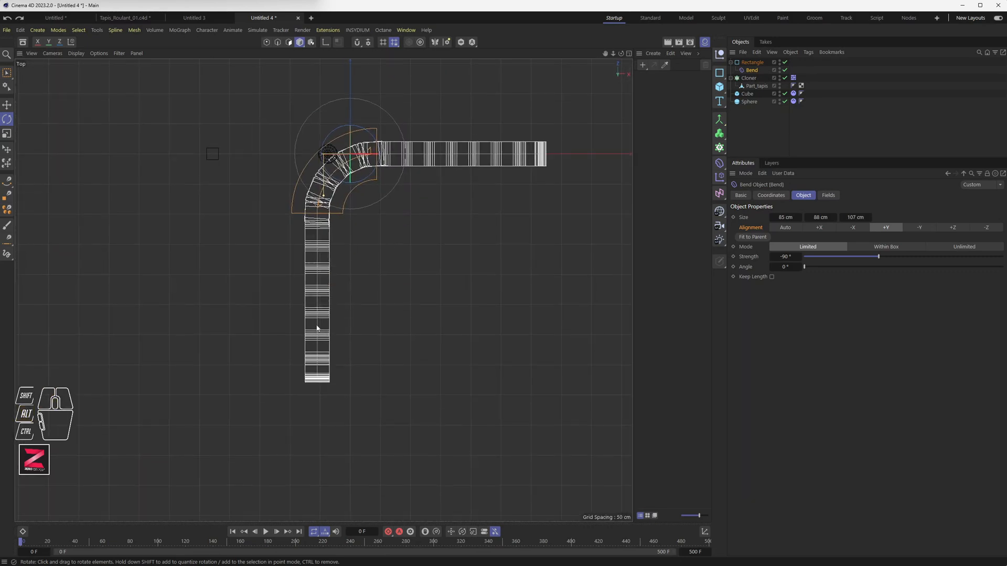
{"action": "left_click", "coordinate": [329, 155]}
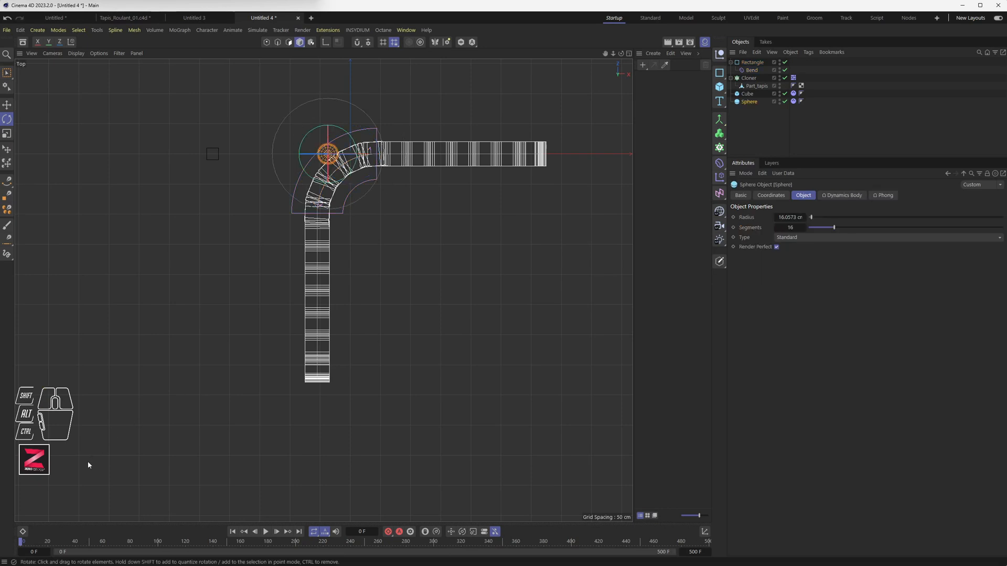
{"action": "key", "text": "e"}
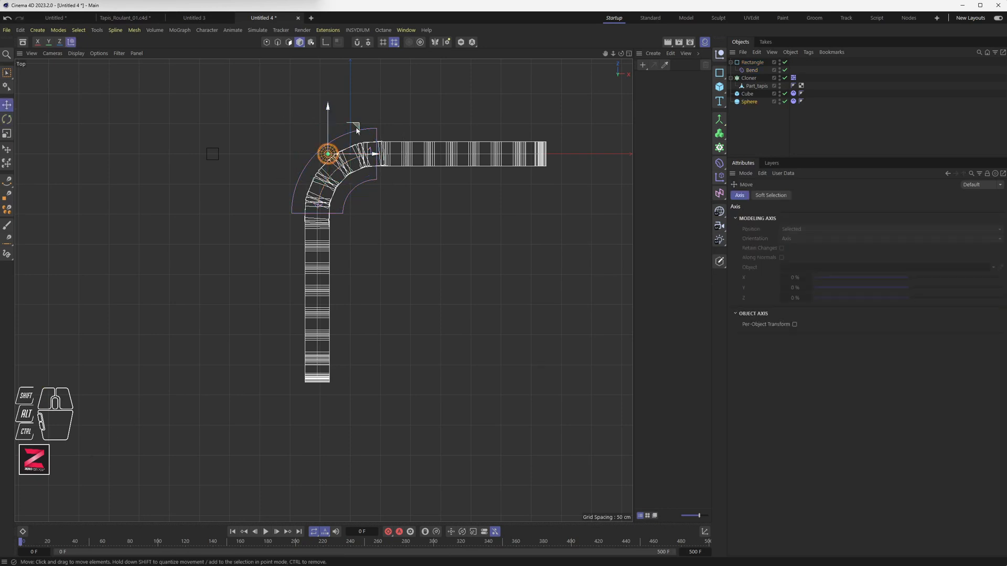
{"action": "left_click_drag", "start_coordinate": [357, 130], "coordinate": [348, 272]}
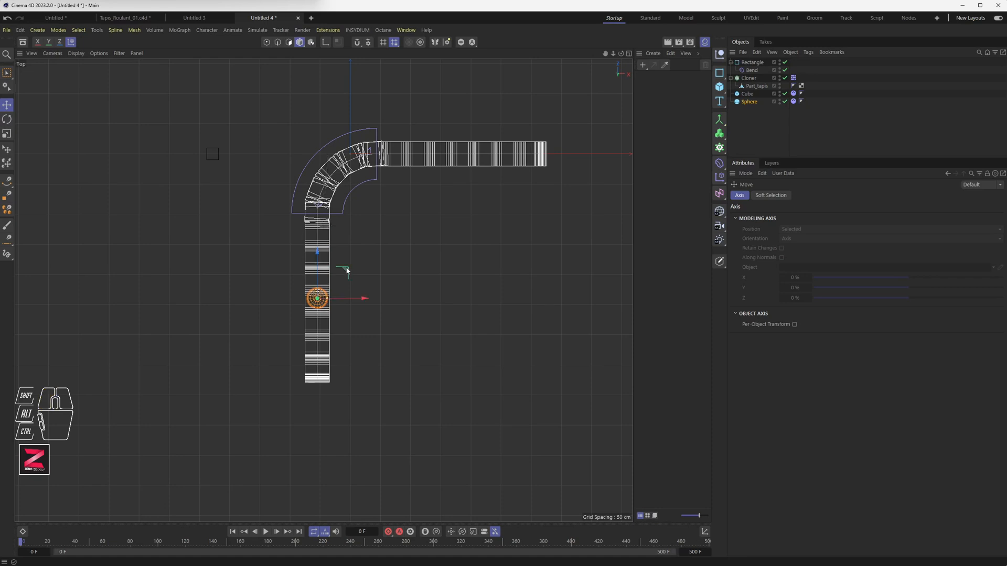
{"action": "left_click", "coordinate": [214, 153]}
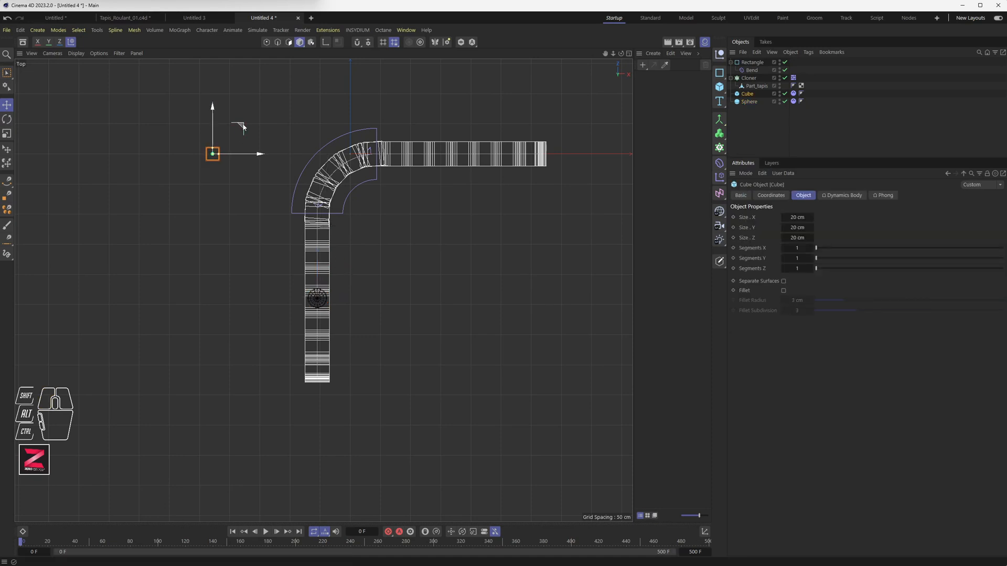
{"action": "left_click_drag", "start_coordinate": [243, 128], "coordinate": [266, 231]}
Play the simulation in the Perspective view to check how the sphere and cube travel around the bend.
{"action": "middle_click", "coordinate": [353, 326]}
{"action": "middle_click", "coordinate": [213, 240]}
{"action": "left_click", "coordinate": [267, 243]}
{"action": "scroll", "coordinate": [263, 263], "scroll_direction": "up", "scroll_amount": 6}
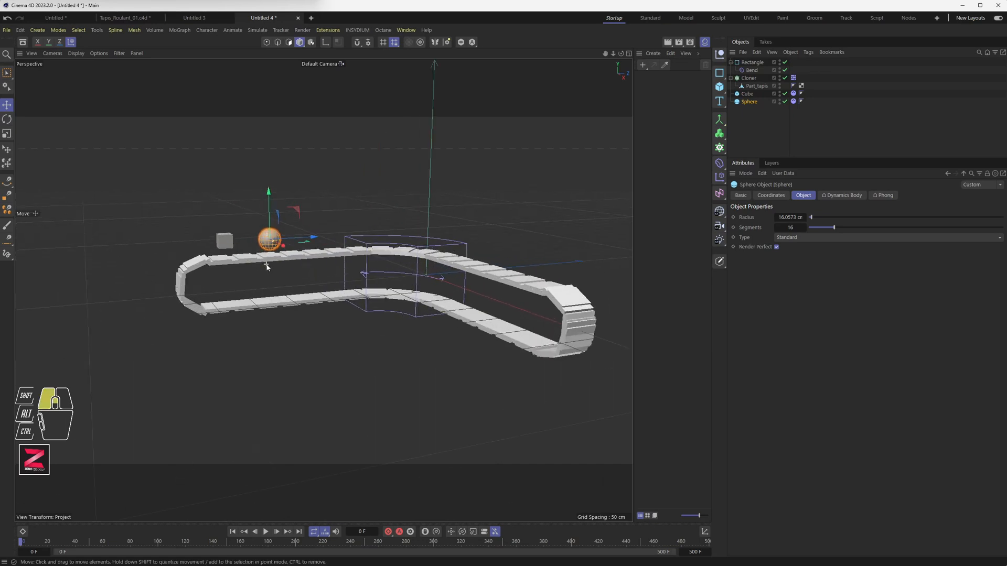
{"action": "left_click_drag", "start_coordinate": [301, 320], "coordinate": [348, 388], "text": "alt"}
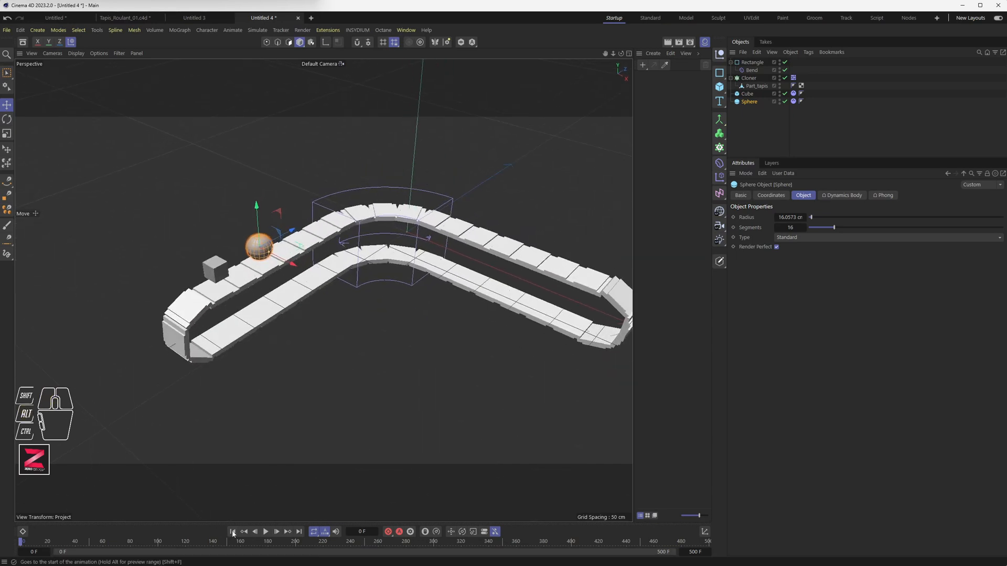
{"action": "left_click", "coordinate": [266, 532]}
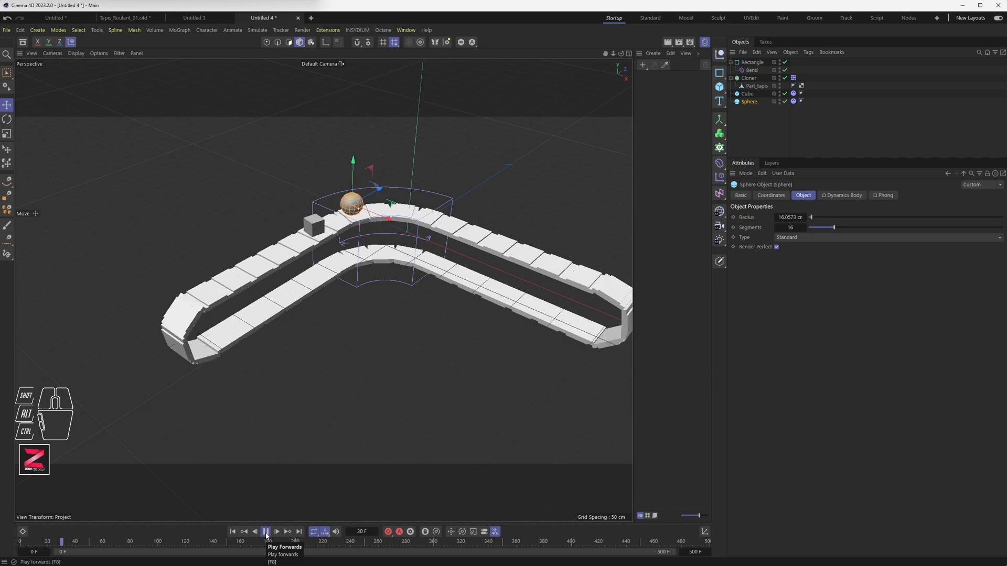
{"action": "left_click", "coordinate": [265, 532]}
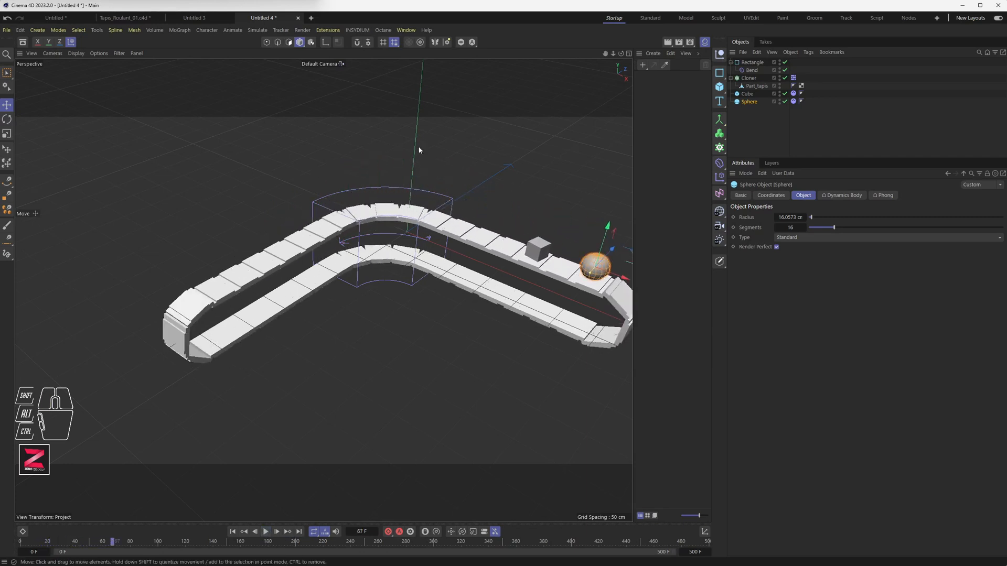
Keyframe the Bend deformer's Position X at 0 cm on frame 20.
{"action": "left_click", "coordinate": [362, 194]}
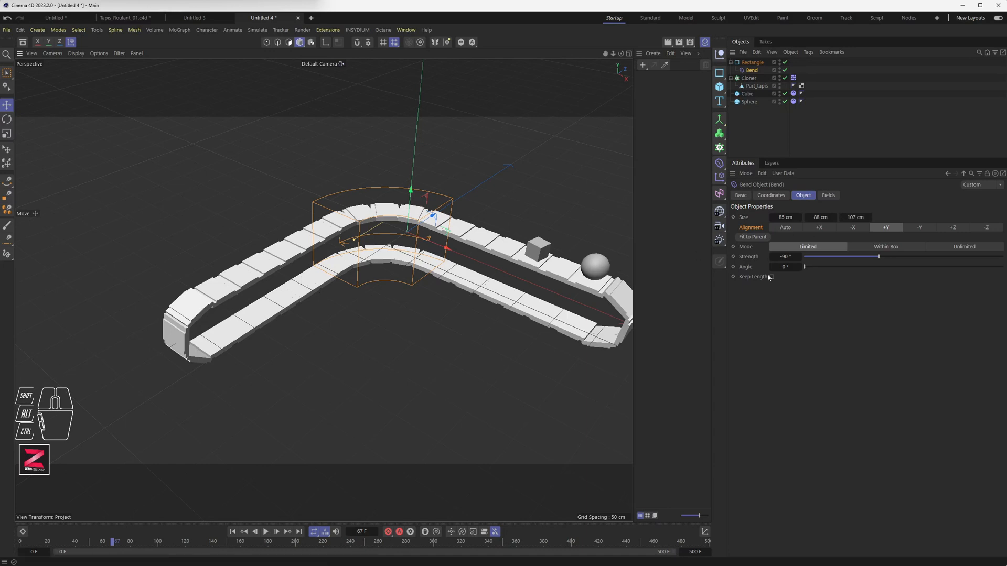
{"action": "mouse_move", "coordinate": [878, 259]}
{"action": "left_mouse_down"}
{"action": "mouse_move", "coordinate": [911, 257]}
{"action": "mouse_move", "coordinate": [878, 257]}
{"action": "left_mouse_up"}
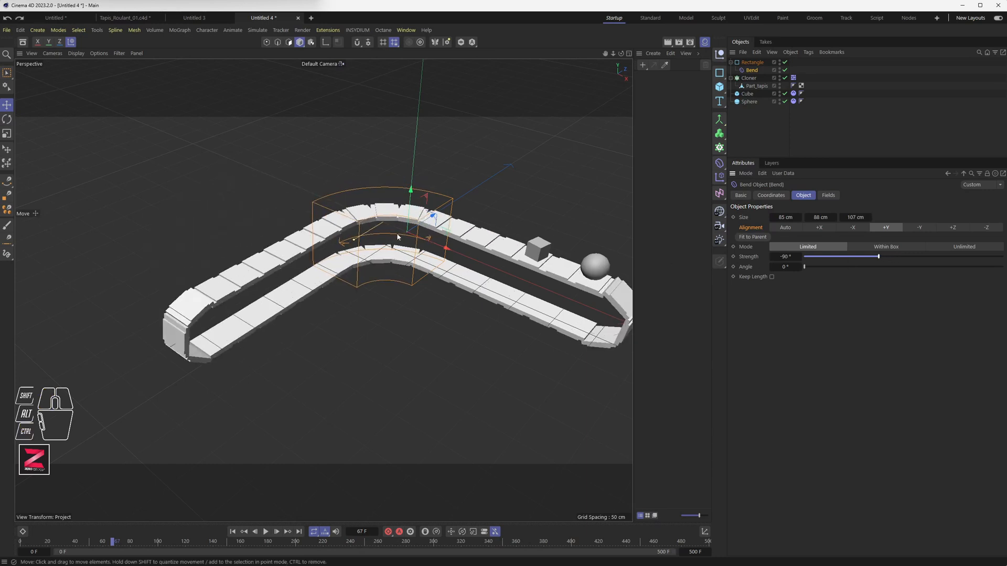
{"action": "mouse_move", "coordinate": [436, 244]}
{"action": "left_mouse_down"}
{"action": "mouse_move", "coordinate": [466, 255]}
{"action": "mouse_move", "coordinate": [351, 209]}
{"action": "mouse_move", "coordinate": [523, 262]}
{"action": "mouse_move", "coordinate": [446, 229]}
{"action": "left_mouse_up"}
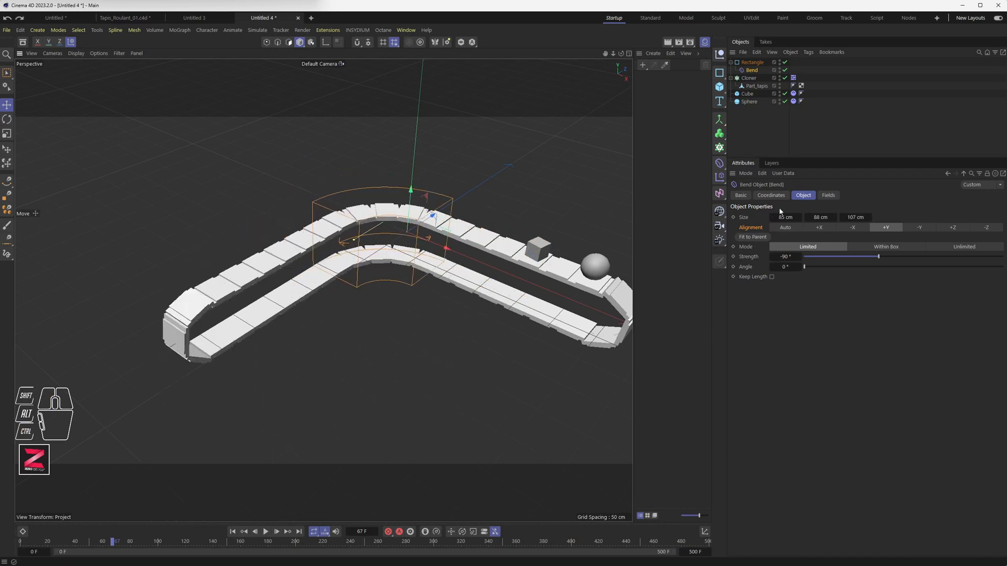
{"action": "left_click", "coordinate": [768, 195]}
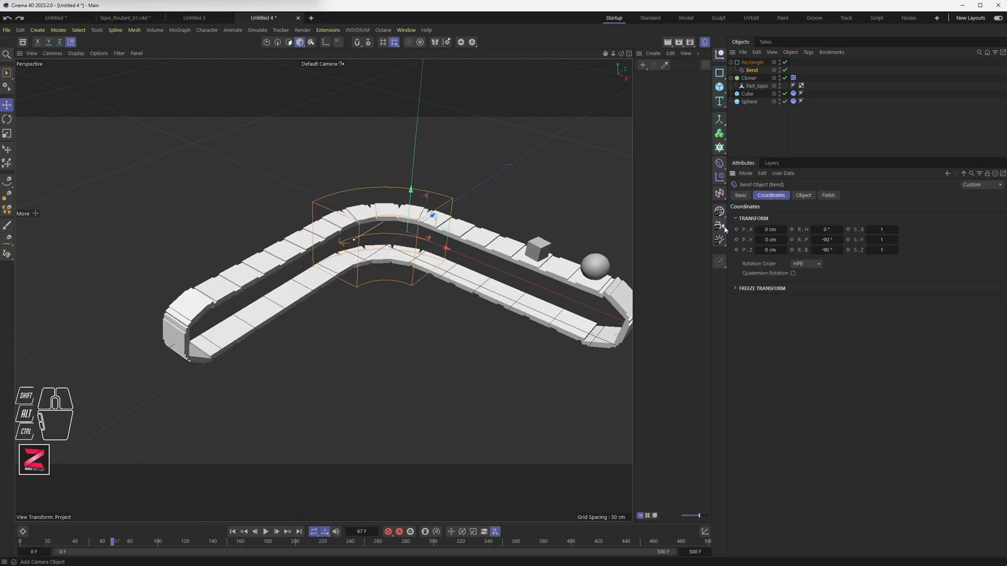
{"action": "left_click_drag", "start_coordinate": [100, 542], "coordinate": [49, 549]}
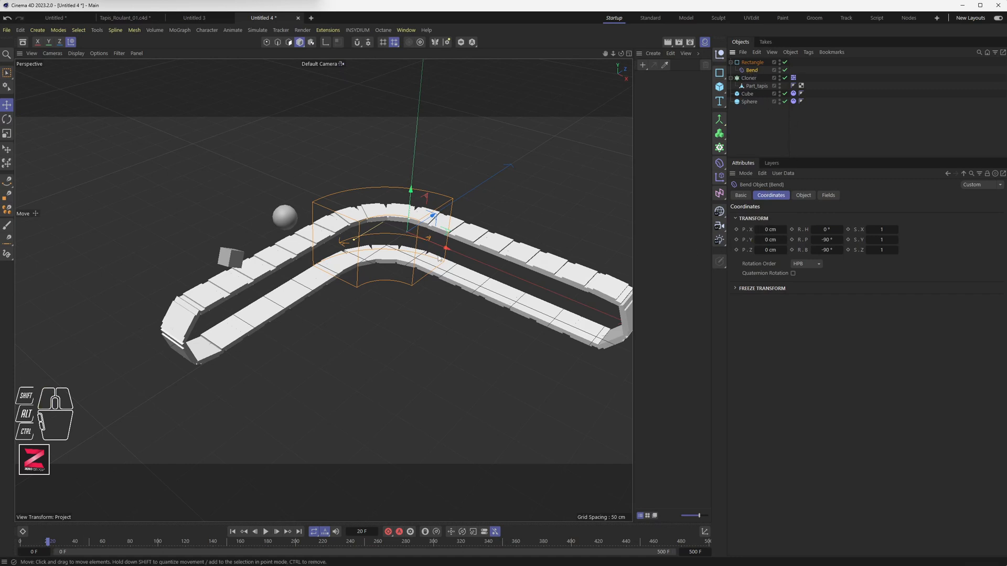
{"action": "left_click", "coordinate": [737, 229]}
Keyframe the Bend deformer's Position X at -190 cm on frame 120.
{"action": "left_click_drag", "start_coordinate": [103, 545], "coordinate": [187, 549]}
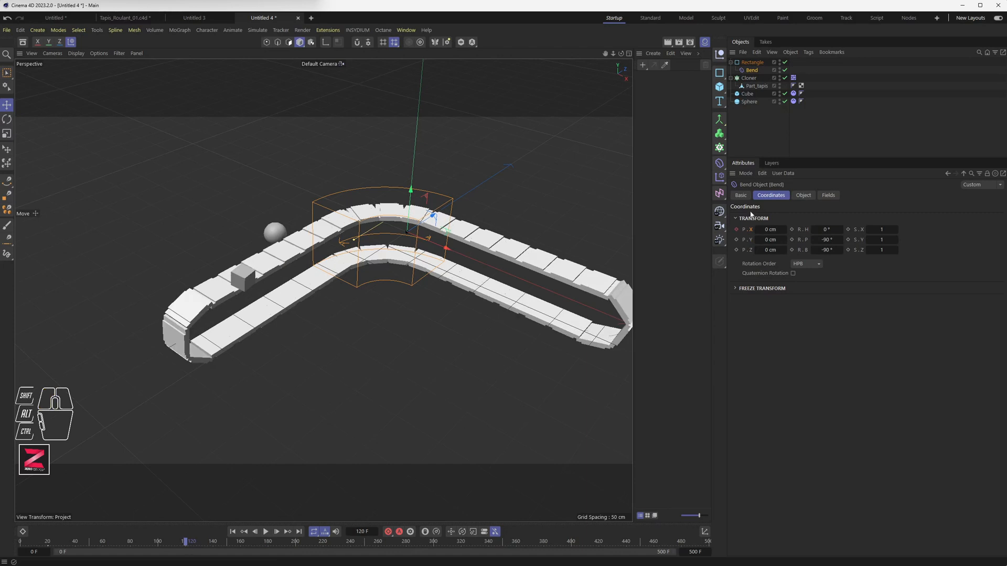
{"action": "left_click_drag", "start_coordinate": [767, 229], "coordinate": [721, 230]}
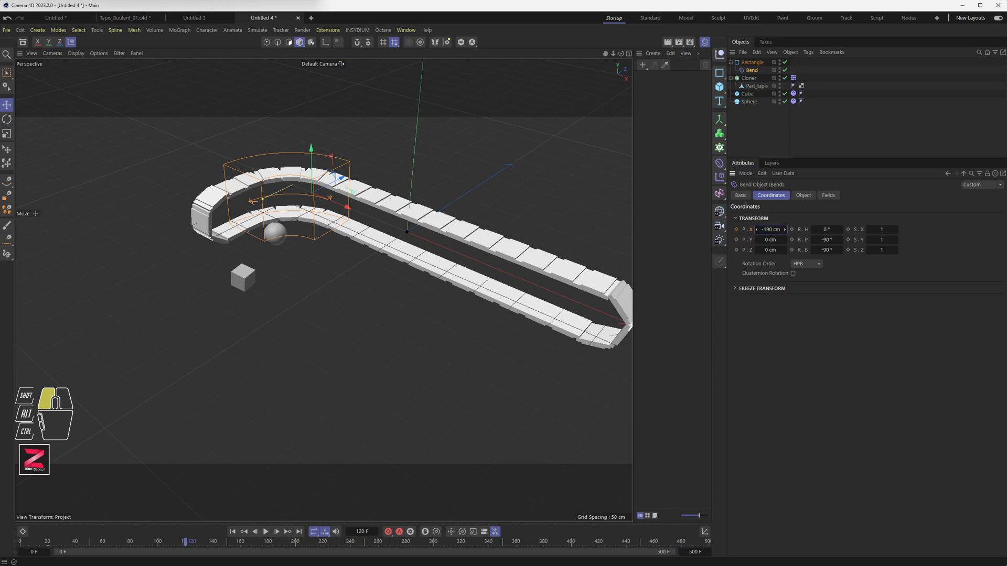
{"action": "left_click", "coordinate": [736, 230]}
Play the animation from the start to examine the bend sliding along the belt in the negative X direction.
{"action": "left_click", "coordinate": [231, 532]}
{"action": "left_click", "coordinate": [266, 532]}
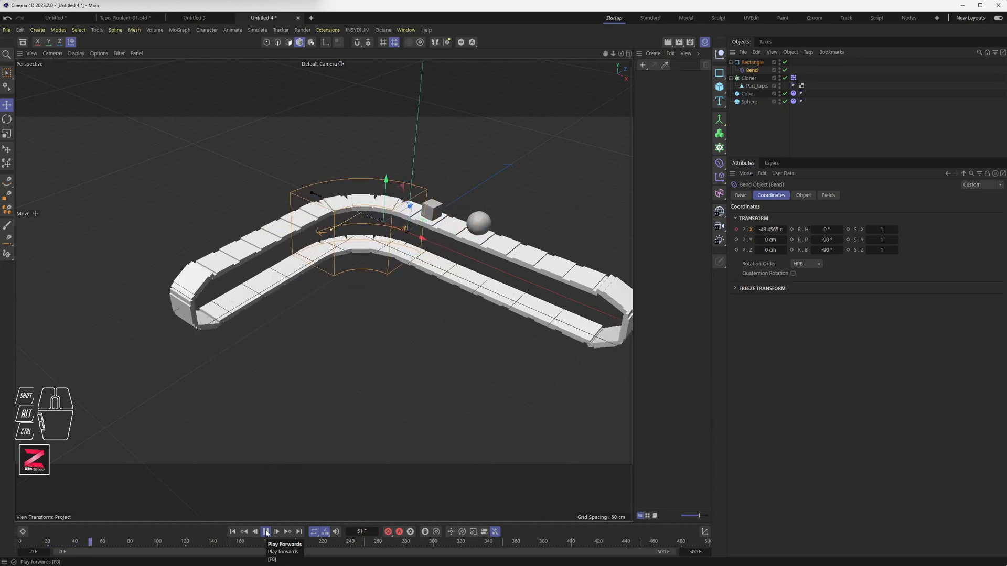
{"action": "left_click", "coordinate": [266, 532]}
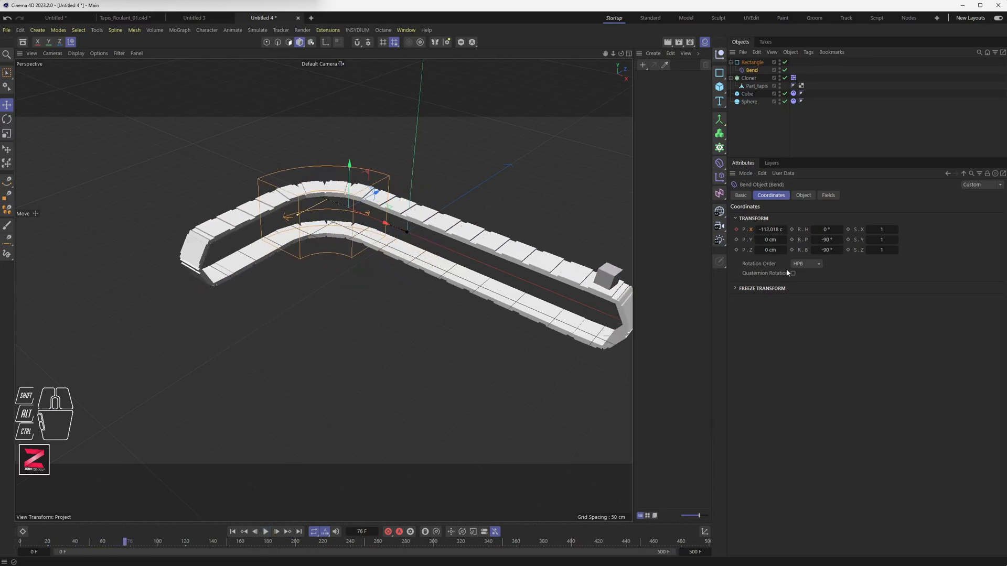
Move the Bend deformer along X to about 184 cm at frame 120 and update its Position X keyframe.
{"action": "left_click", "coordinate": [184, 542]}
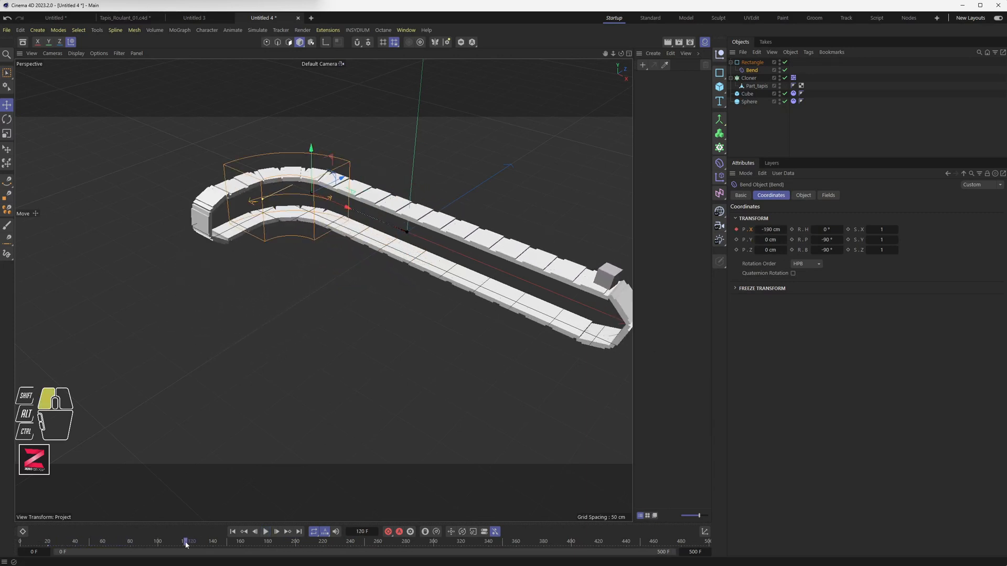
{"action": "left_click_drag", "start_coordinate": [344, 206], "coordinate": [562, 287]}
{"action": "left_click", "coordinate": [736, 229]}
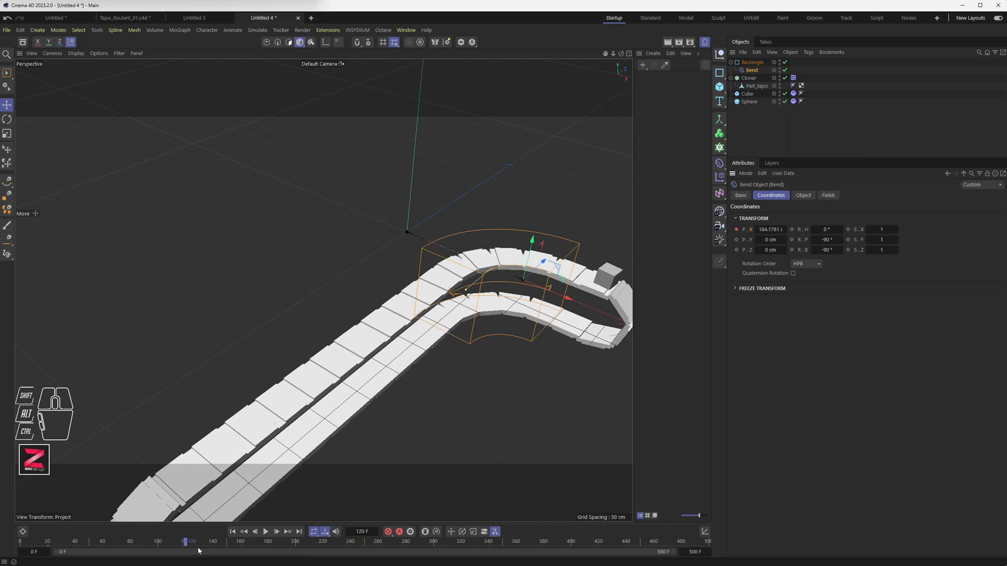
Play the animation with the bend sliding in the positive X direction and return to the start.
{"action": "left_click", "coordinate": [233, 532]}
{"action": "left_click", "coordinate": [266, 532]}
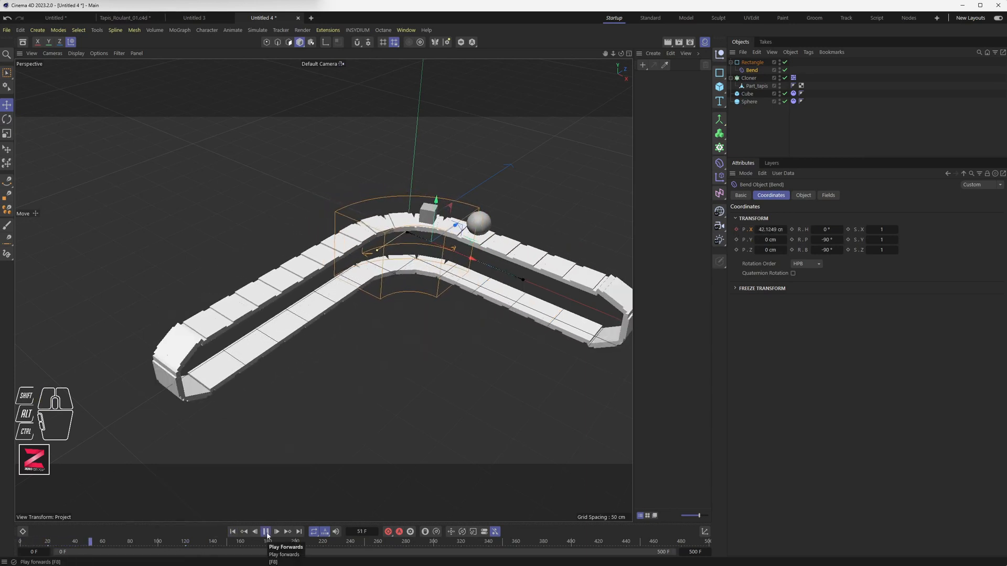
{"action": "left_click", "coordinate": [266, 532]}
{"action": "left_click", "coordinate": [233, 532]}
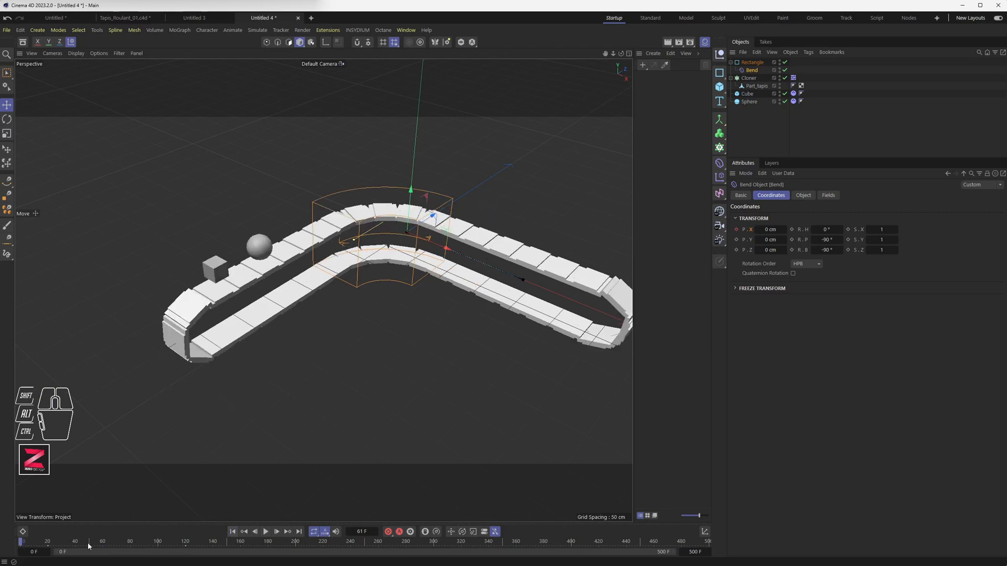
Move the Bend deformer's second Position X keyframe to frame 60 and play the faster animation.
{"action": "left_click", "coordinate": [45, 548]}
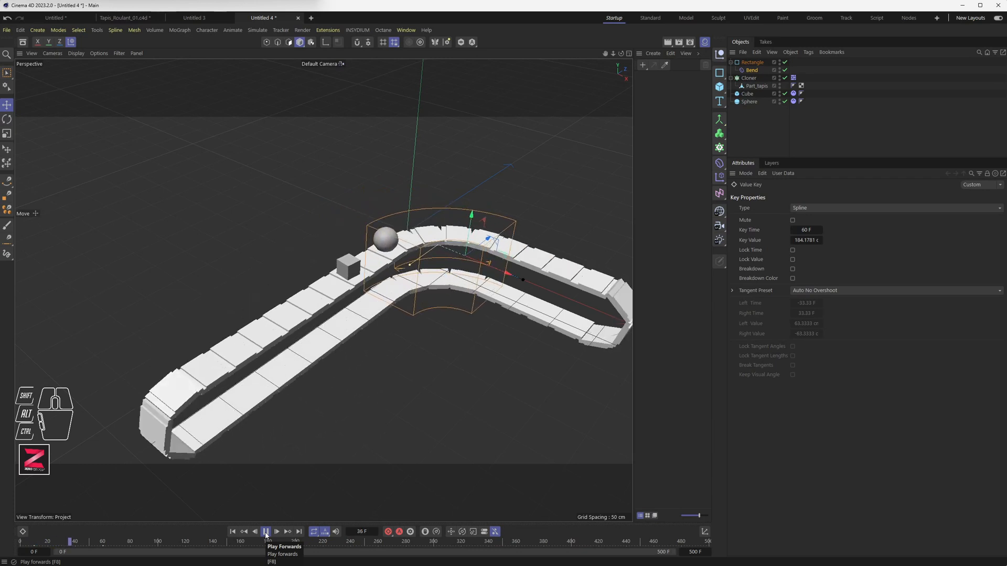
{"action": "middle_click_drag", "start_coordinate": [515, 333], "coordinate": [340, 288], "text": "alt"}
{"action": "scroll", "coordinate": [340, 288], "scroll_direction": "down", "scroll_amount": 2, "text": "alt"}
{"action": "scroll", "coordinate": [342, 293], "scroll_direction": "down", "scroll_amount": 3, "text": "alt"}
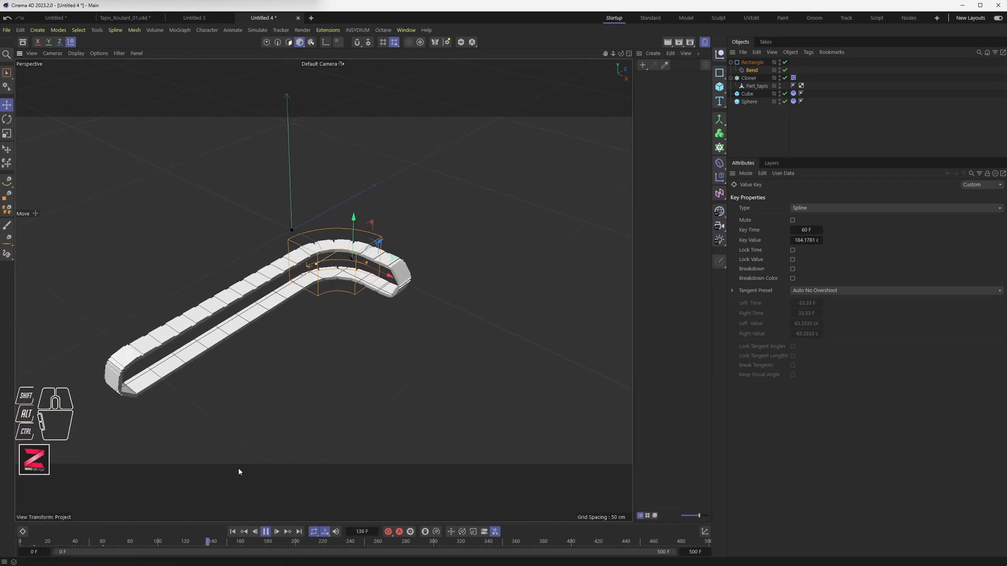
Replay the faster bend animation from the start several times, then stop and rewind to frame 0.
{"action": "left_click", "coordinate": [233, 532]}
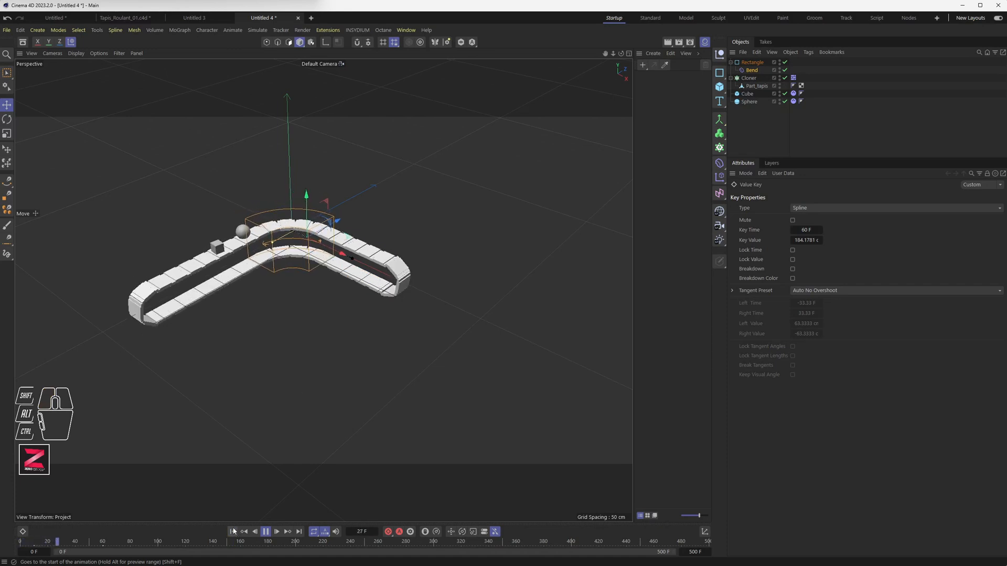
{"action": "left_click", "coordinate": [233, 532]}
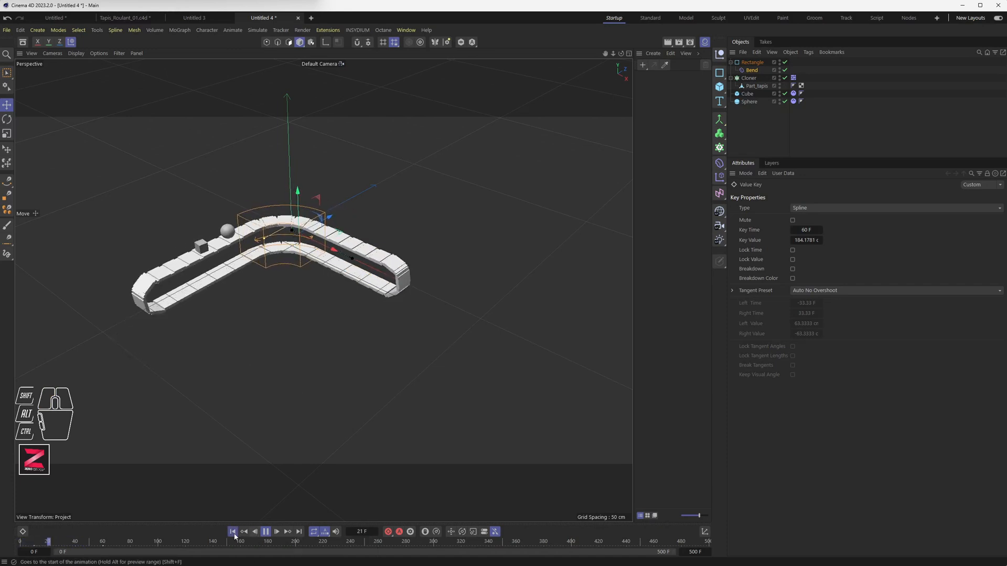
{"action": "left_click", "coordinate": [233, 533]}
{"action": "left_click", "coordinate": [234, 533]}
{"action": "left_click", "coordinate": [266, 532]}
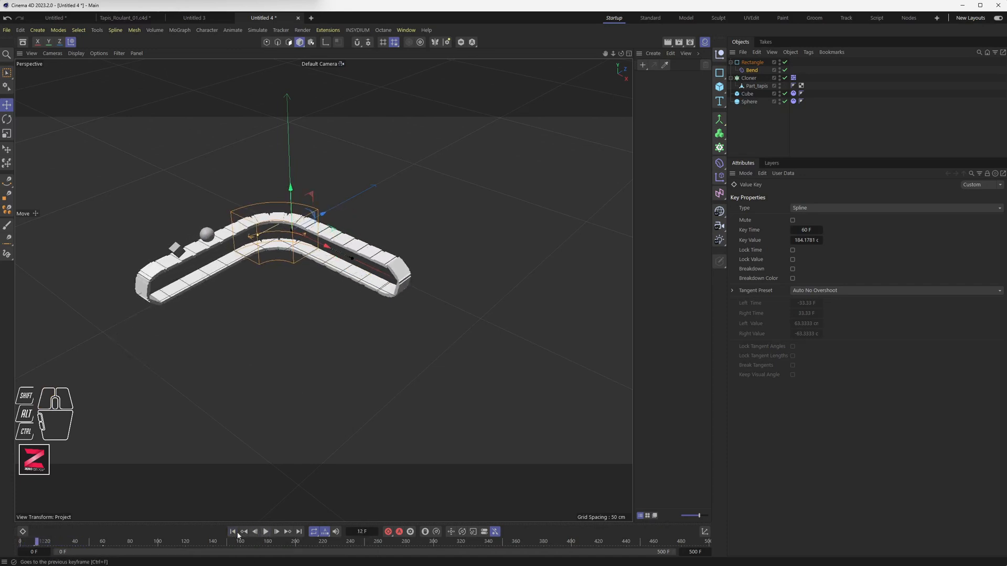
{"action": "left_click", "coordinate": [234, 533]}
Keyframe the Bend deformer's Strength at -90° on frame 10.
{"action": "left_click", "coordinate": [277, 205]}
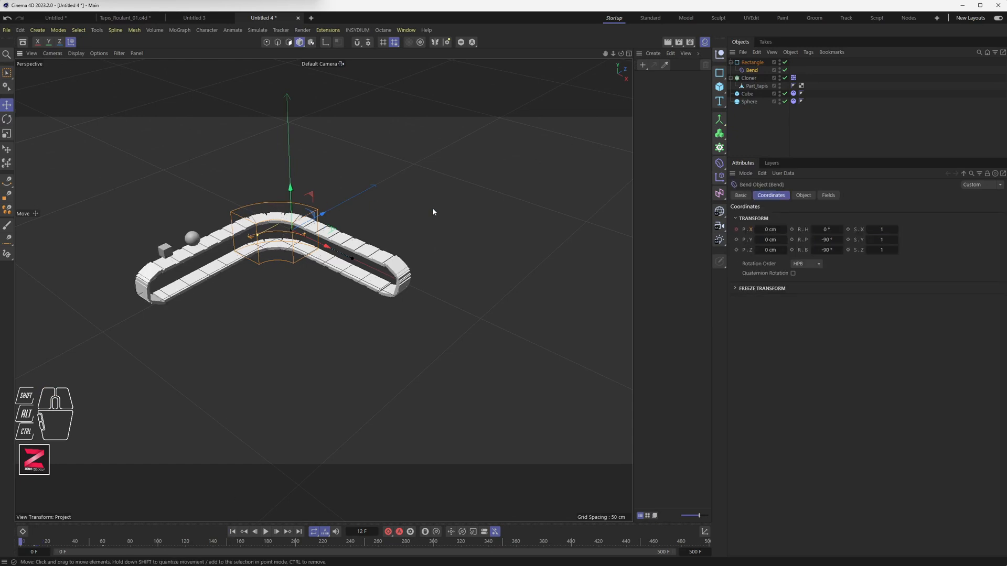
{"action": "left_click", "coordinate": [802, 196]}
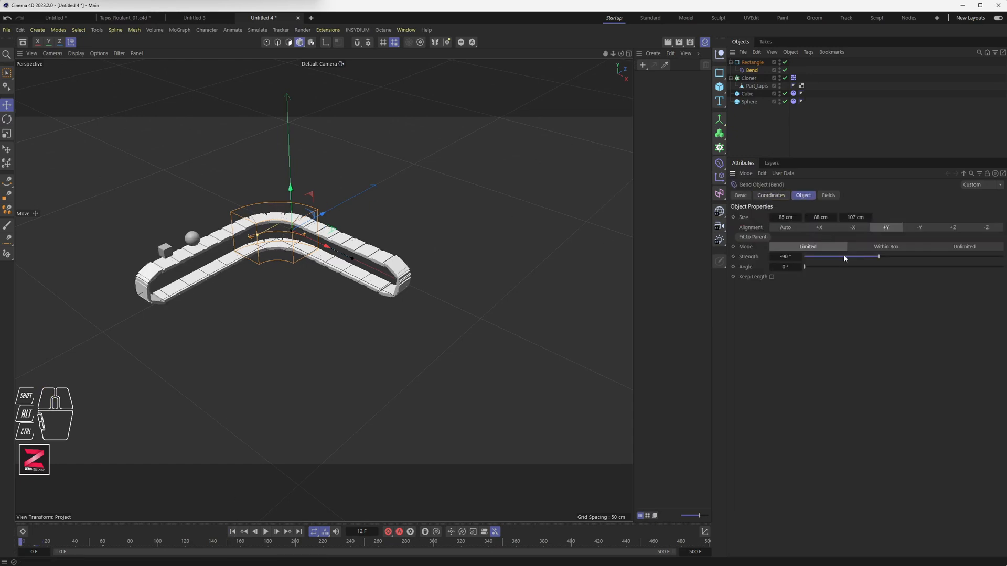
{"action": "left_click", "coordinate": [35, 546]}
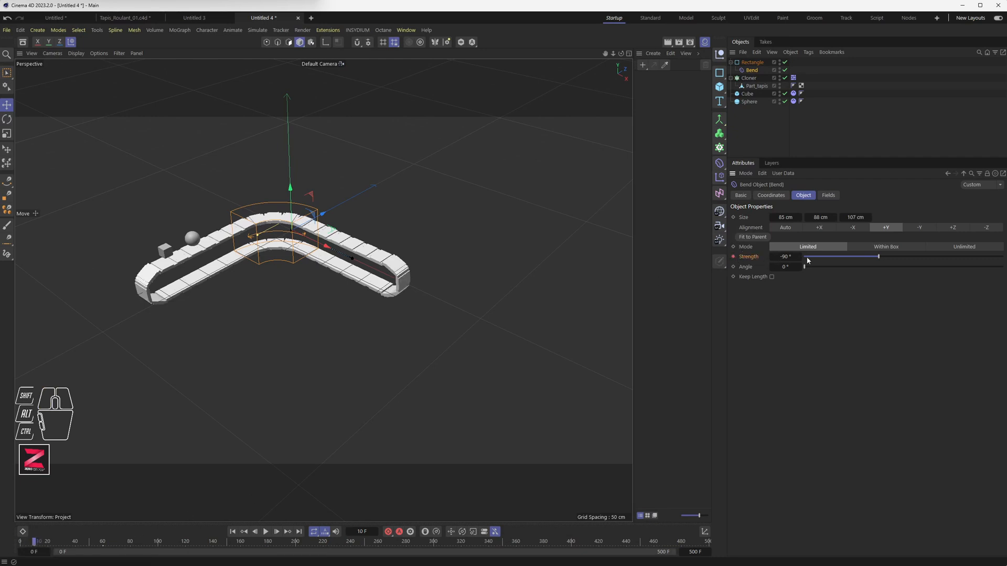
Set the Bend deformer's Strength to -38° at frame 100, keyframe it and play the animation from the start.
{"action": "left_click_drag", "start_coordinate": [103, 544], "coordinate": [157, 549]}
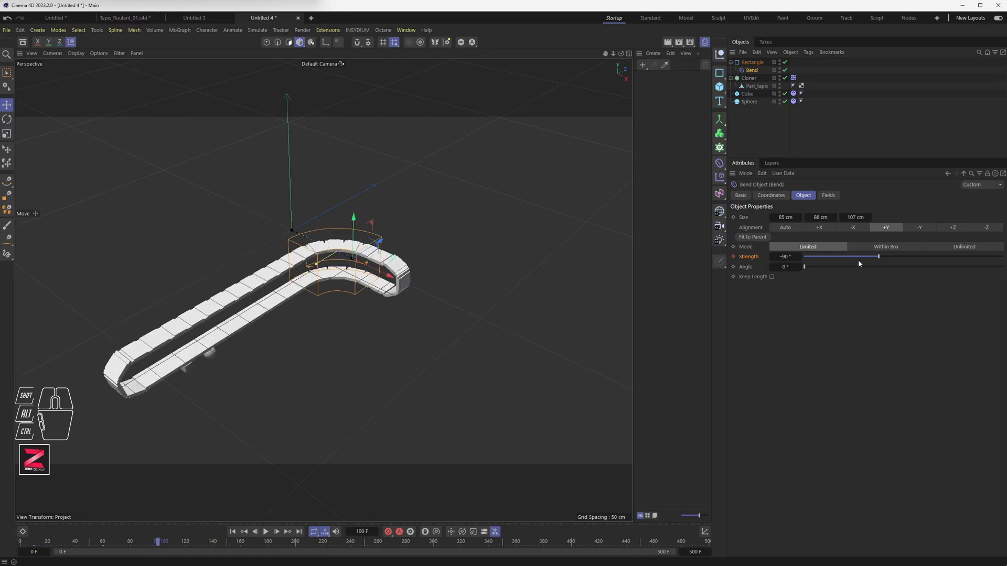
{"action": "left_click_drag", "start_coordinate": [878, 256], "coordinate": [892, 257]}
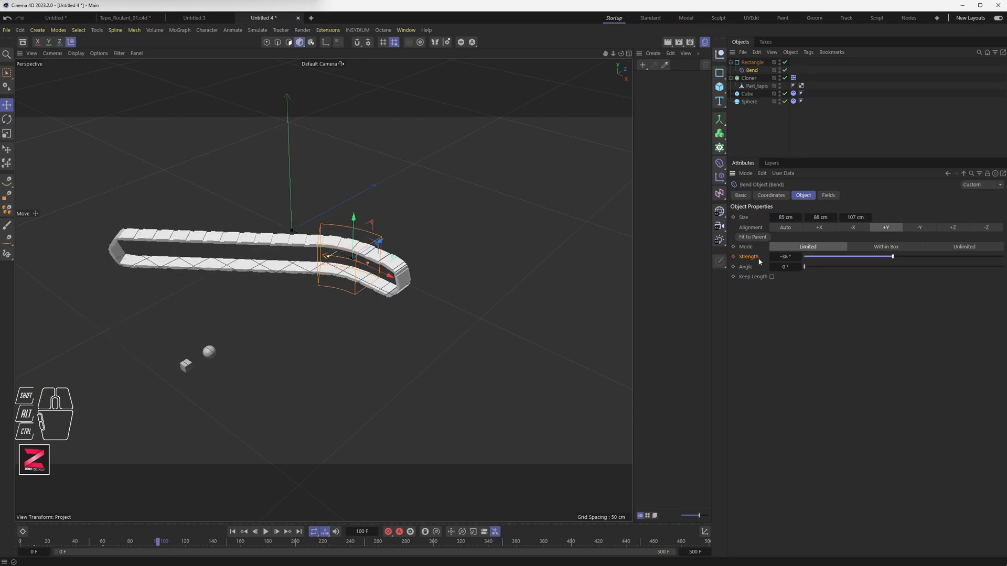
{"action": "left_click", "coordinate": [733, 257]}
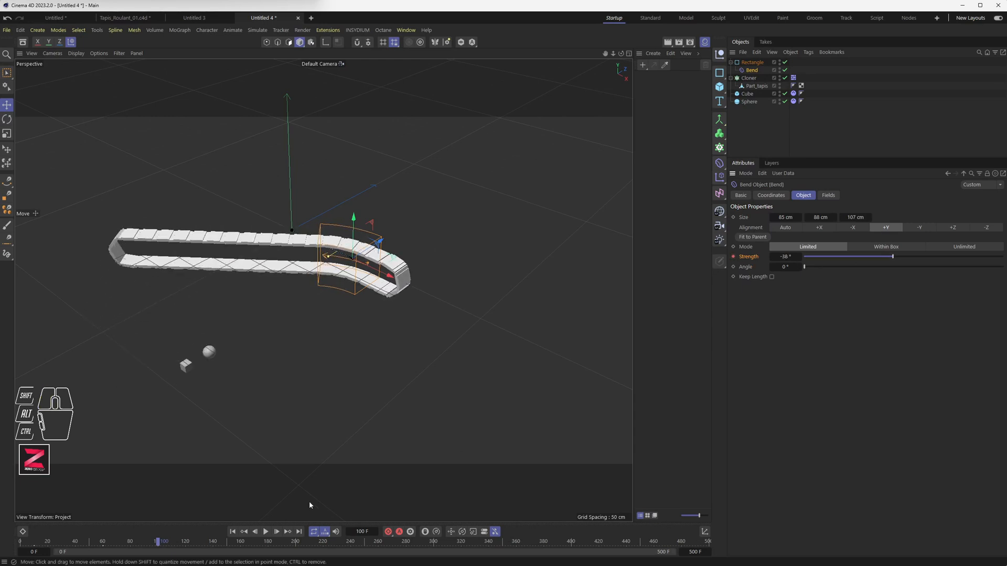
{"action": "left_click", "coordinate": [233, 533]}
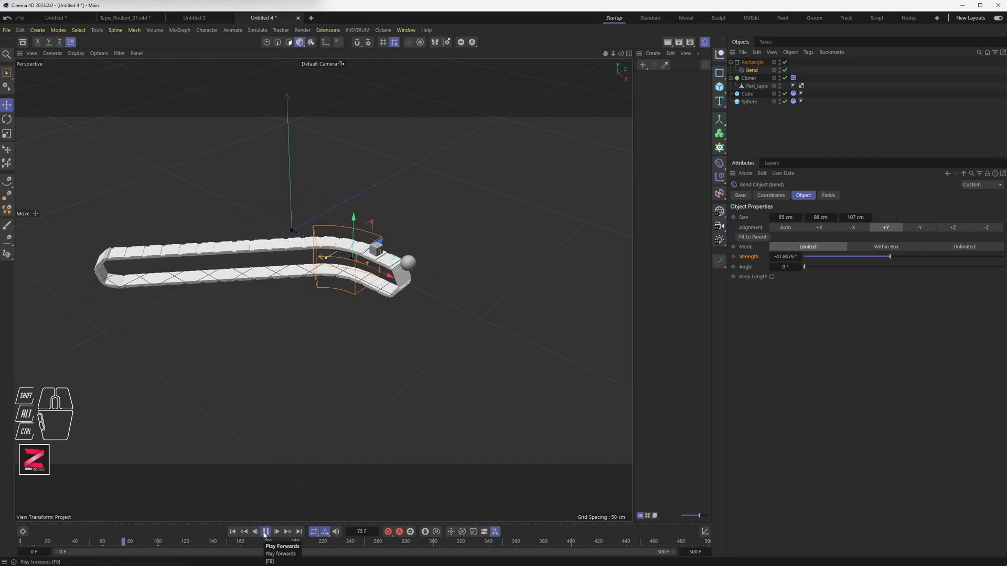
{"action": "left_click", "coordinate": [265, 533]}
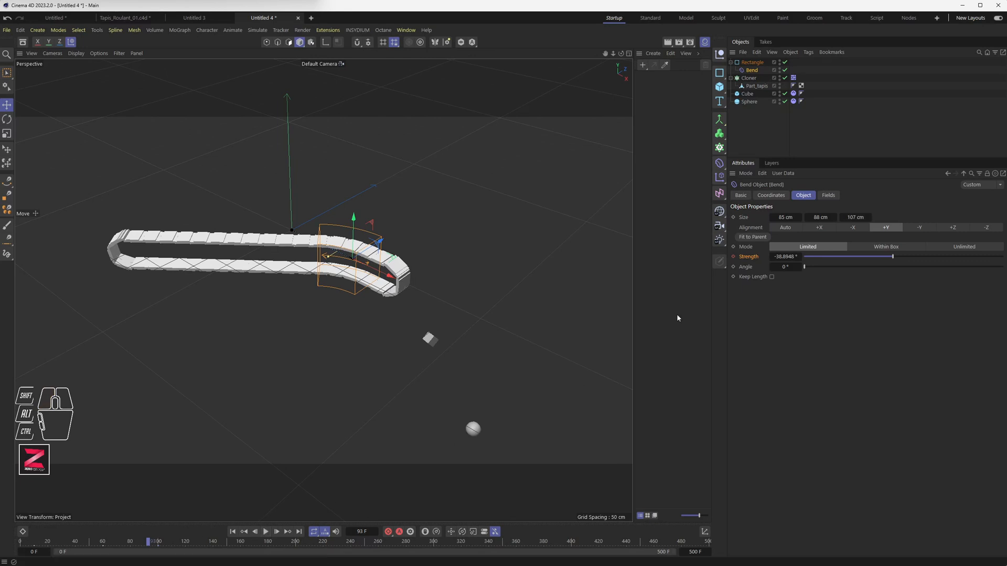
Move the Bend deformer's second Strength keyframe to frame 50.
{"action": "left_click", "coordinate": [157, 550]}
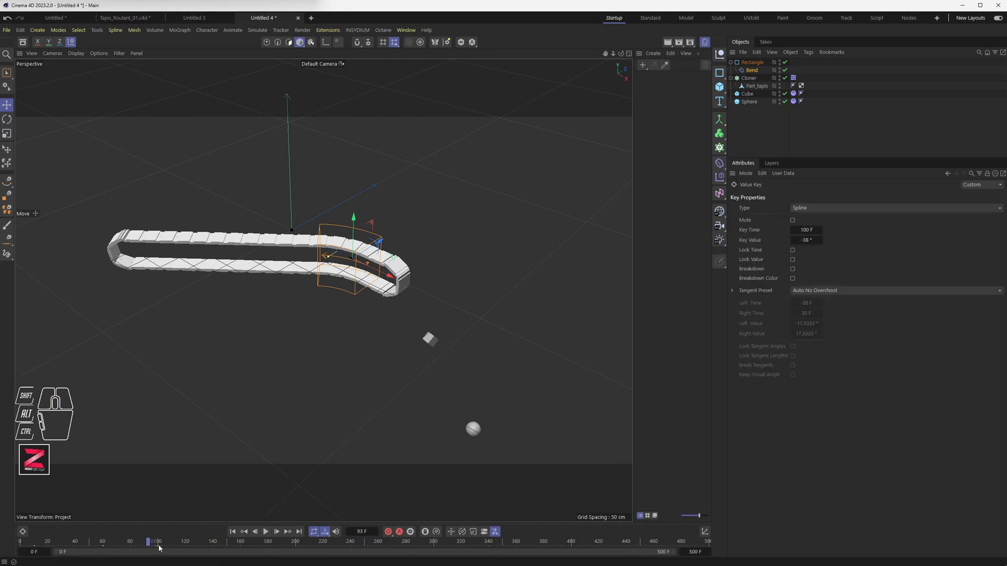
{"action": "left_click_drag", "start_coordinate": [159, 548], "coordinate": [150, 549]}
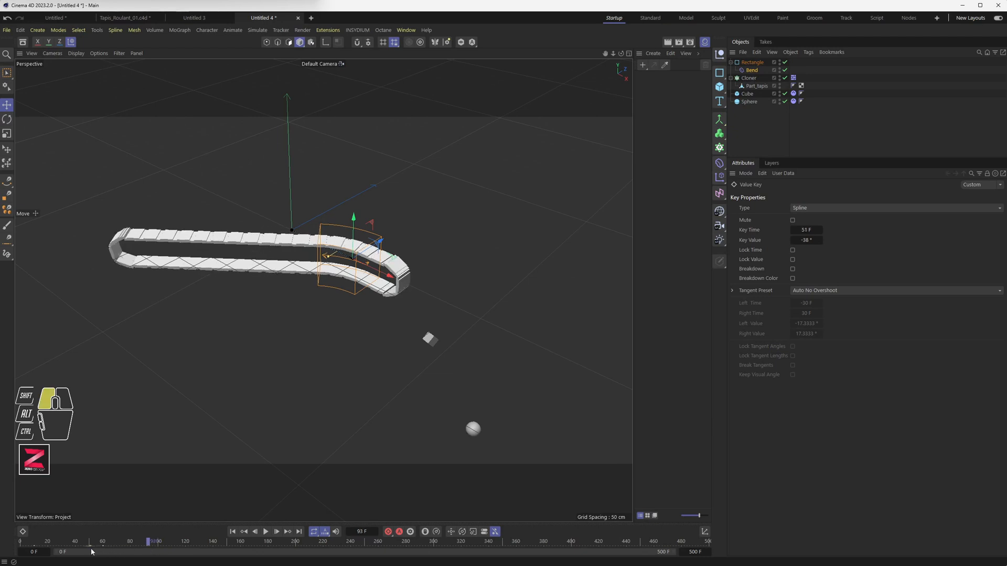
{"action": "left_click_drag", "start_coordinate": [90, 549], "coordinate": [88, 548]}
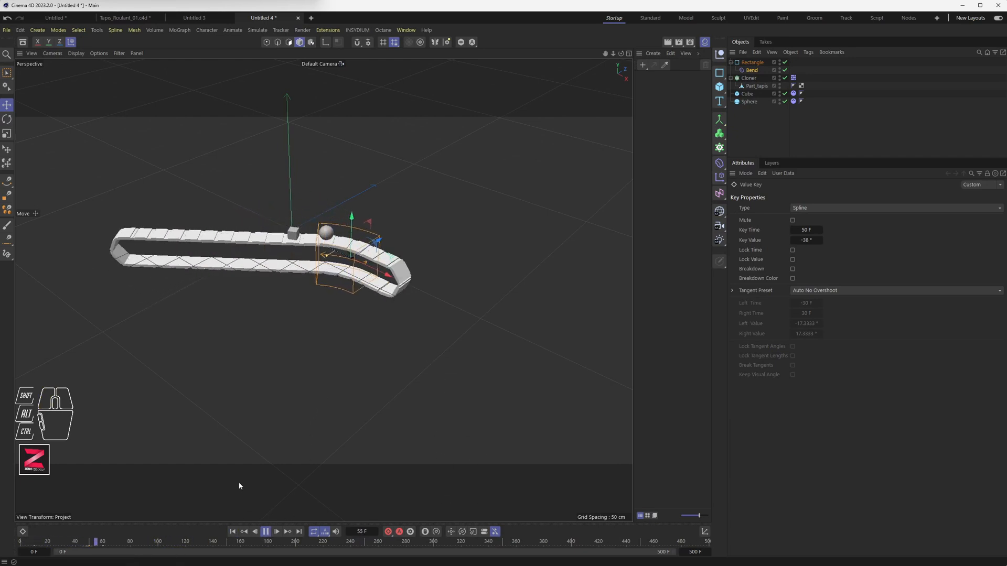
Replay the animation from the start with the whole belt framed closer, watching the bend straighten, and stop the playback.
{"action": "scroll", "coordinate": [350, 323], "scroll_direction": "up", "scroll_amount": 3}
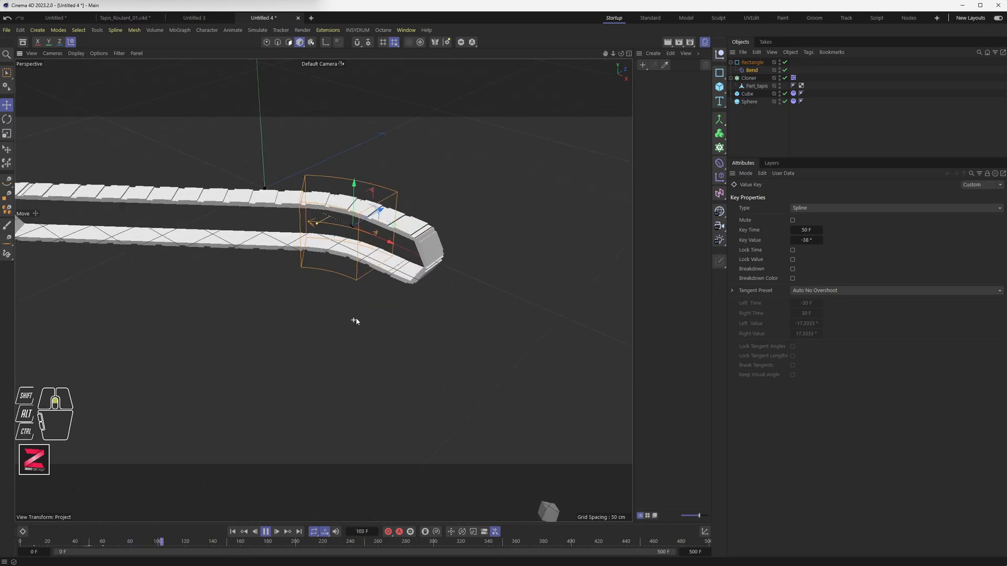
{"action": "middle_click_drag", "start_coordinate": [391, 320], "coordinate": [416, 343], "text": "alt"}
{"action": "left_click", "coordinate": [233, 532]}
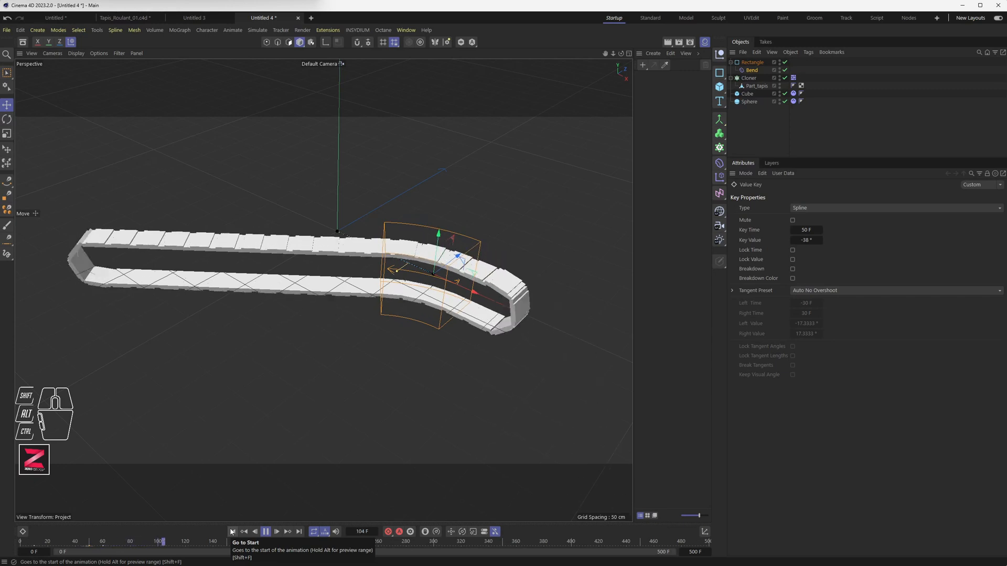
{"action": "left_click", "coordinate": [231, 532]}
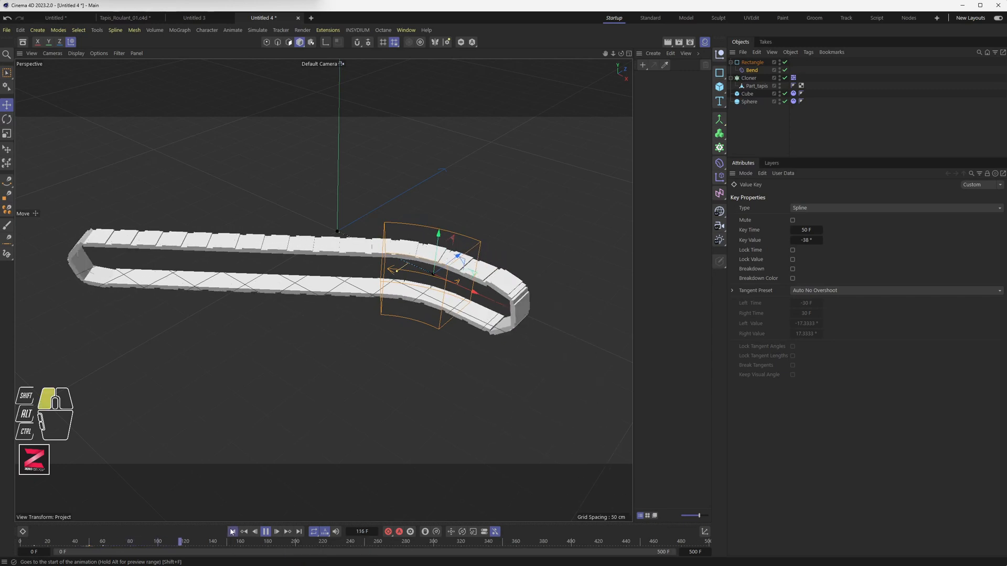
{"action": "left_click", "coordinate": [266, 532]}
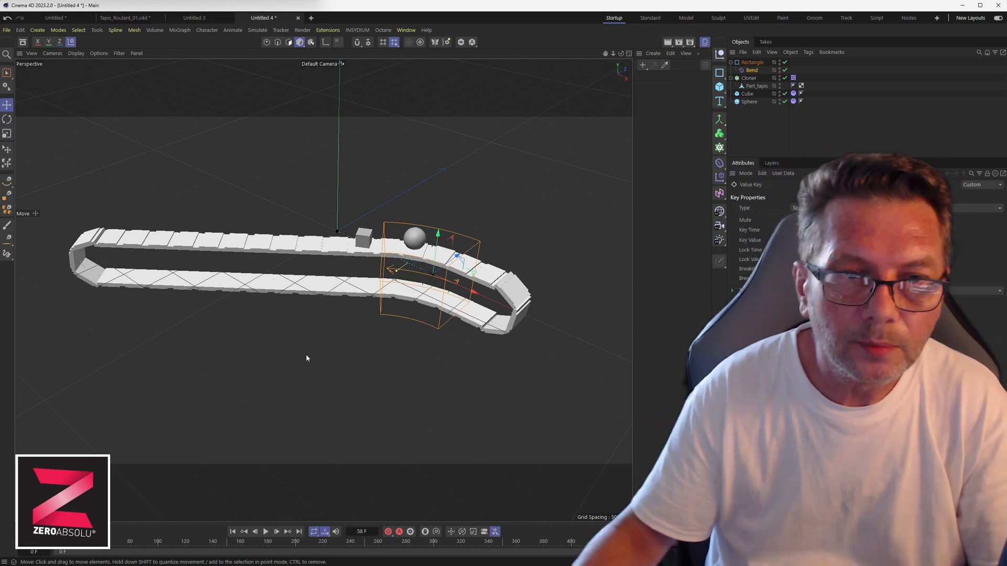
Switch to the Tapis_Roulant_01.c4d project and play its S-shaped belt animation, stopping once the ball is in the container.
{"action": "left_click", "coordinate": [123, 18]}
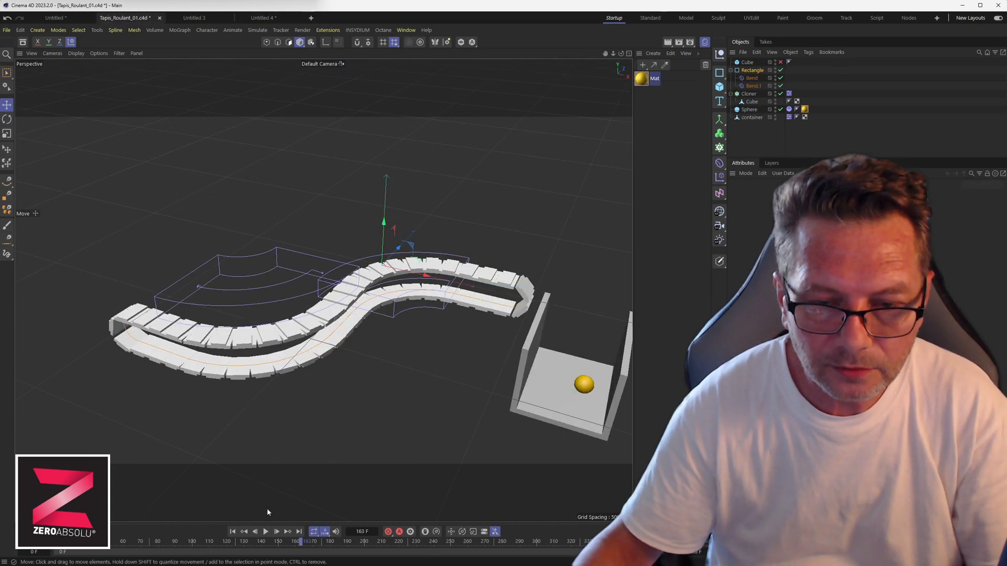
{"action": "left_click", "coordinate": [257, 532]}
{"action": "left_click", "coordinate": [267, 531]}
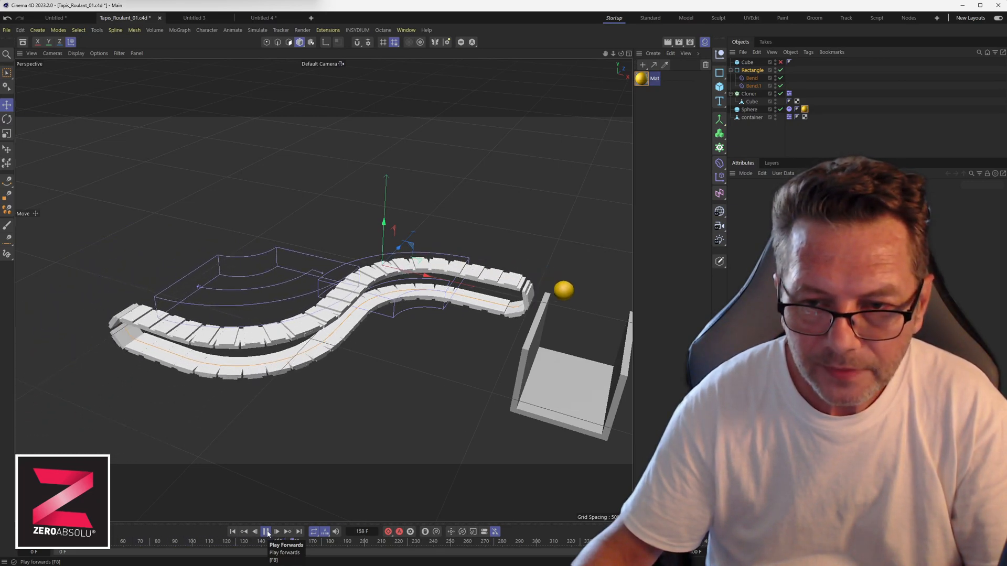
{"action": "left_click", "coordinate": [266, 532]}
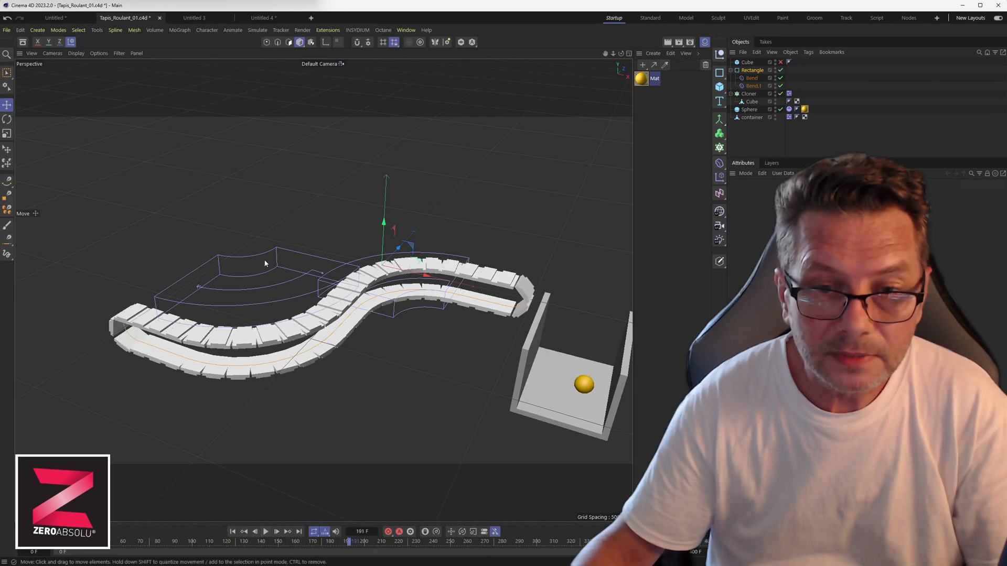